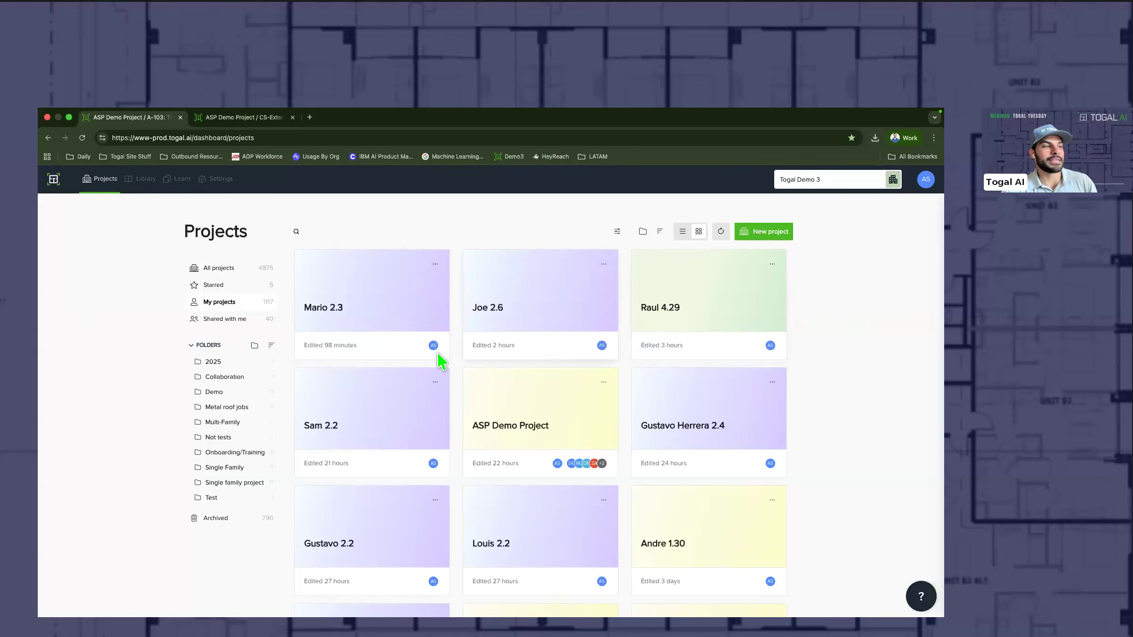
Step: Show the projects shared with me as a list and open the Collab Demo project
scroll(508, 396, "down", 15)
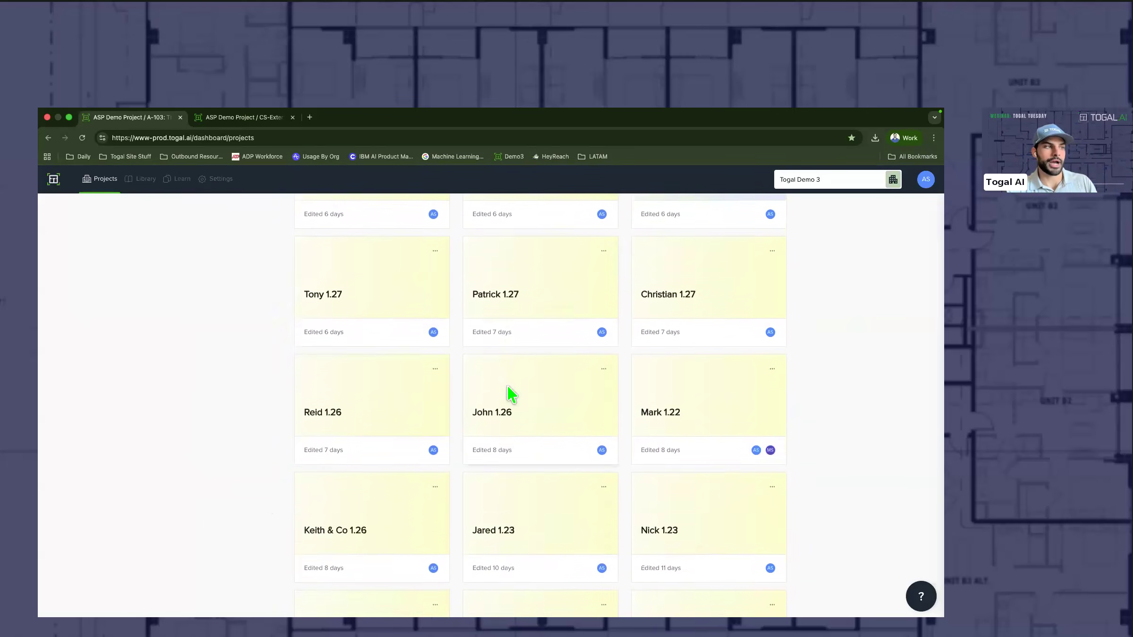
scroll(508, 396, "up", 15)
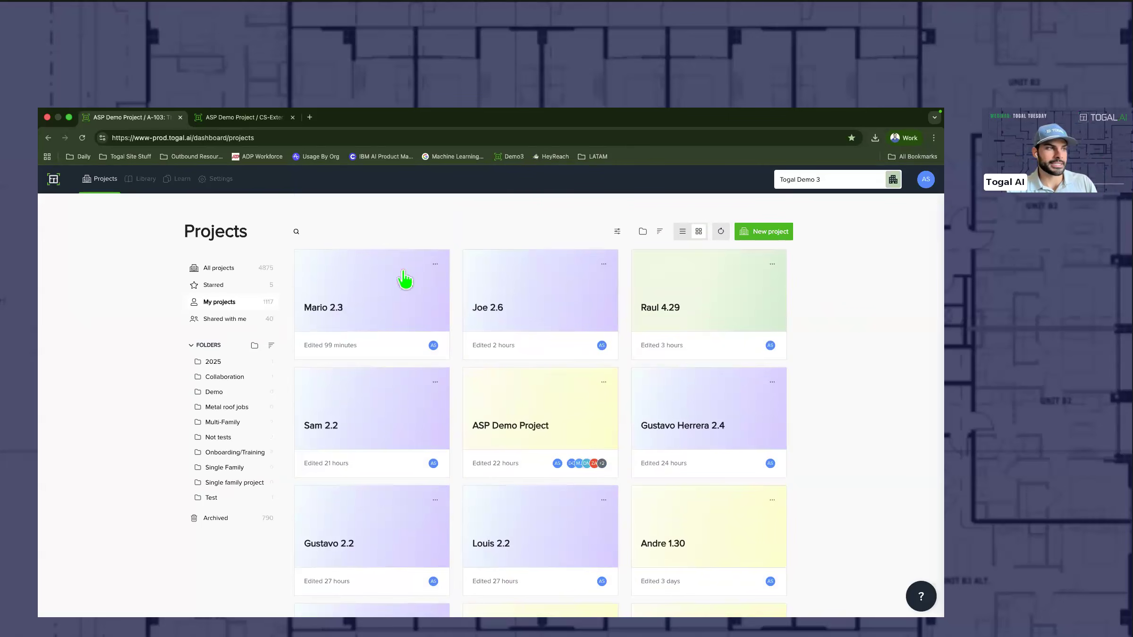
left_click(228, 320)
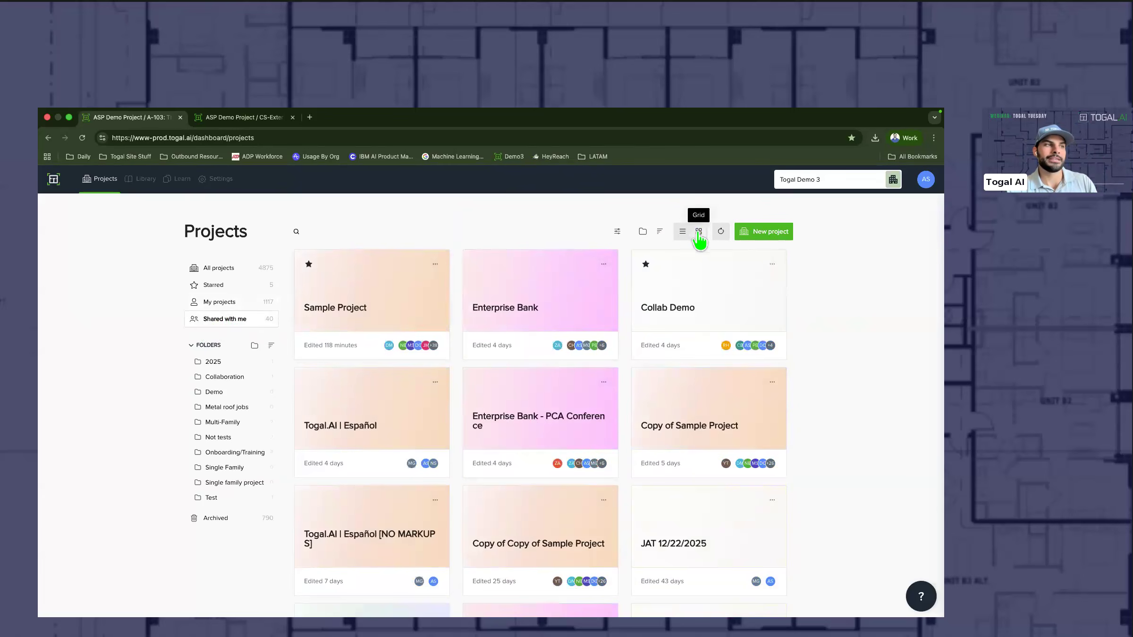
left_click(682, 232)
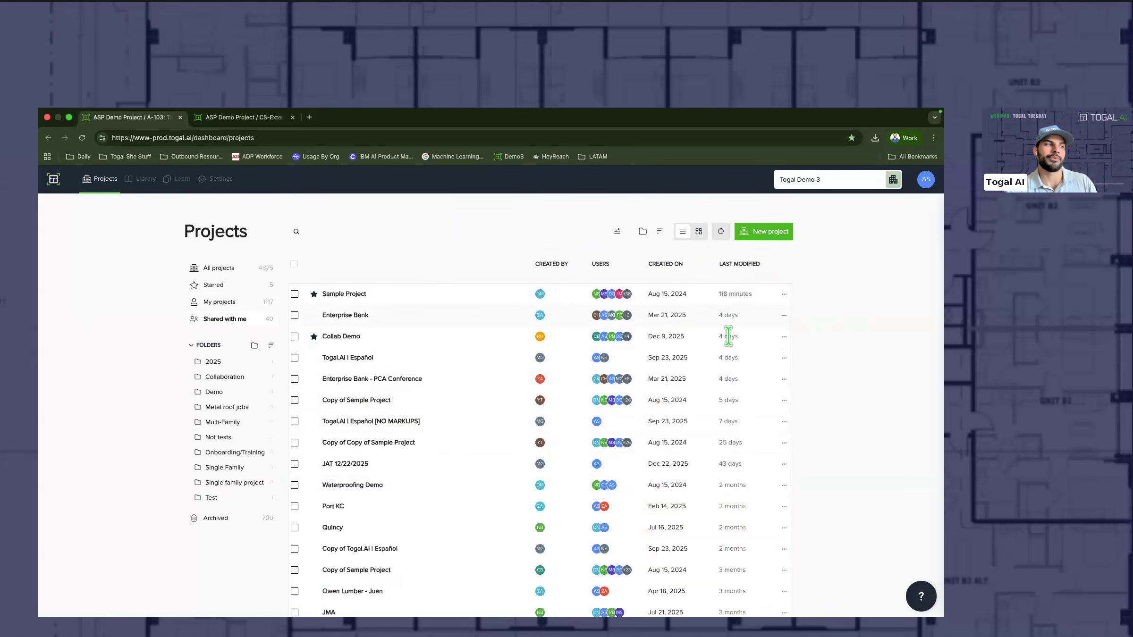
left_click(341, 336)
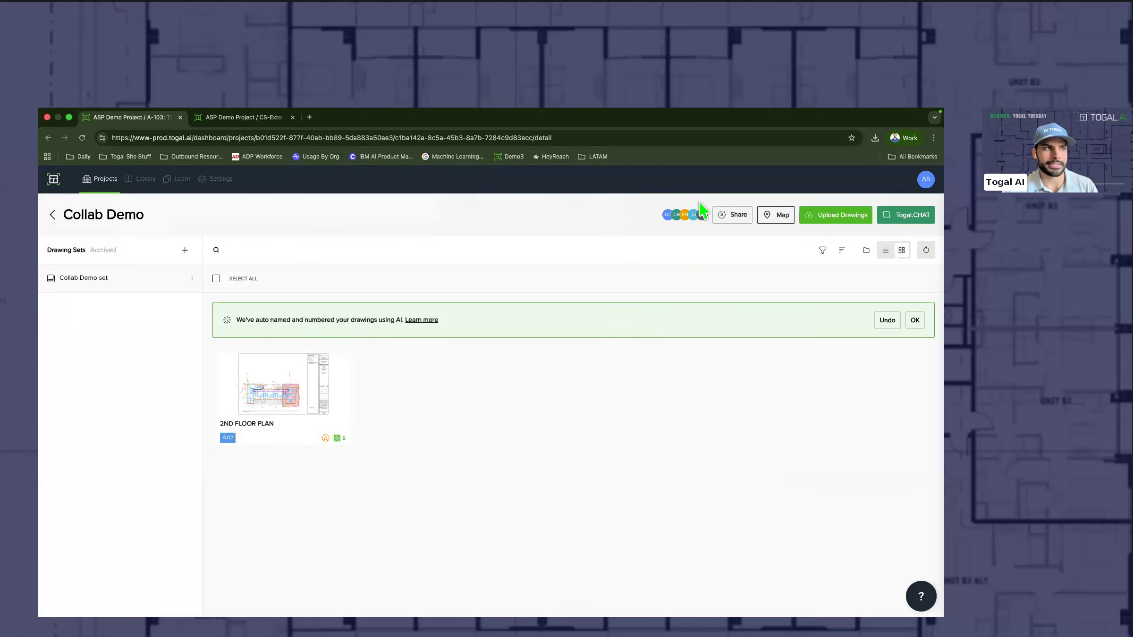
Step: Review who has access to the Collab Demo set and which permission levels are offered when adding users, without adding anyone
left_click(723, 215)
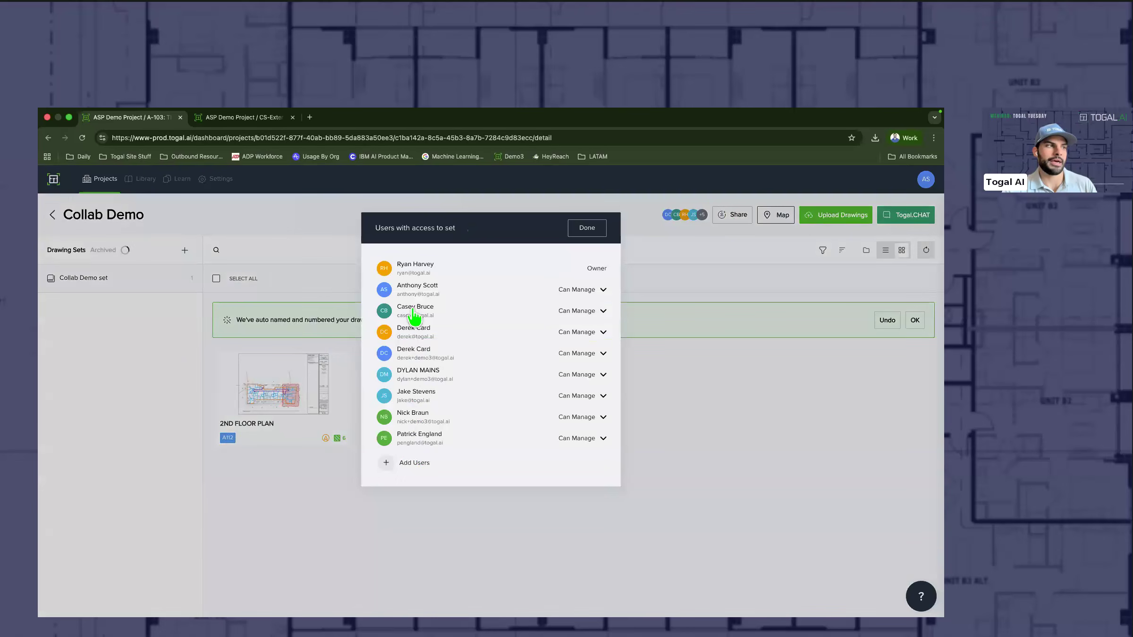
left_click(399, 463)
scroll(443, 541, "down", 5)
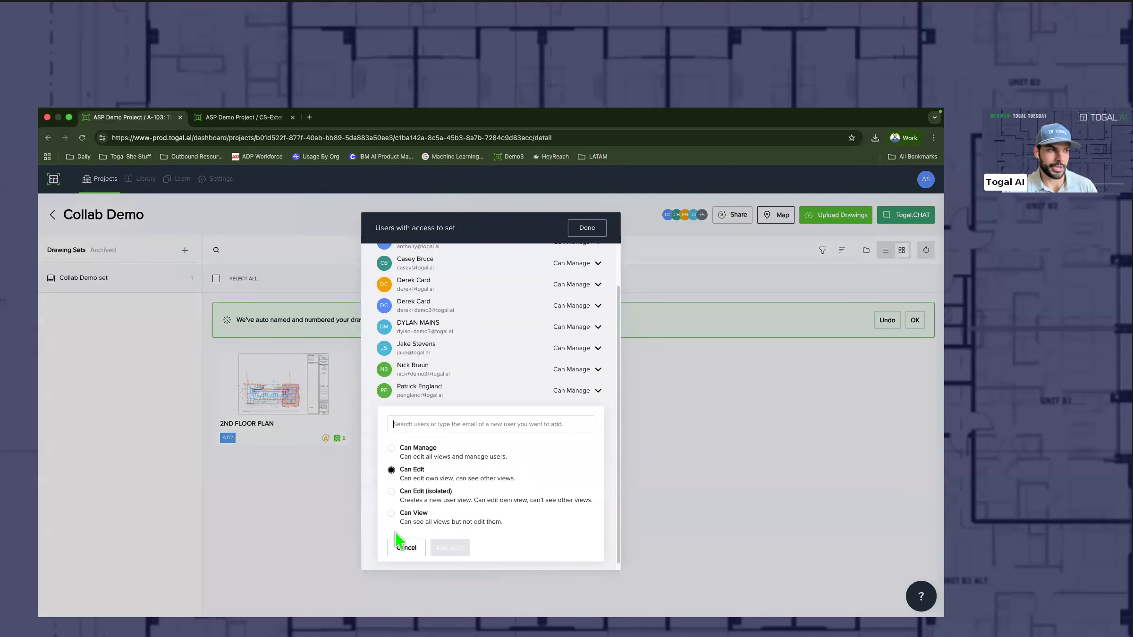
left_click(405, 617)
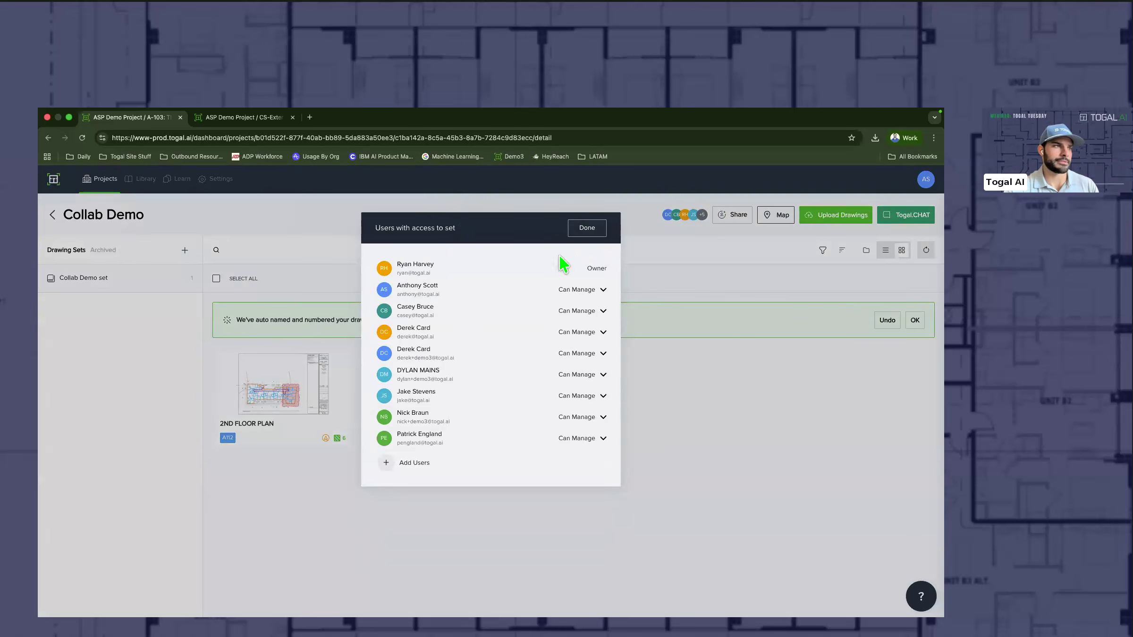
left_click(585, 231)
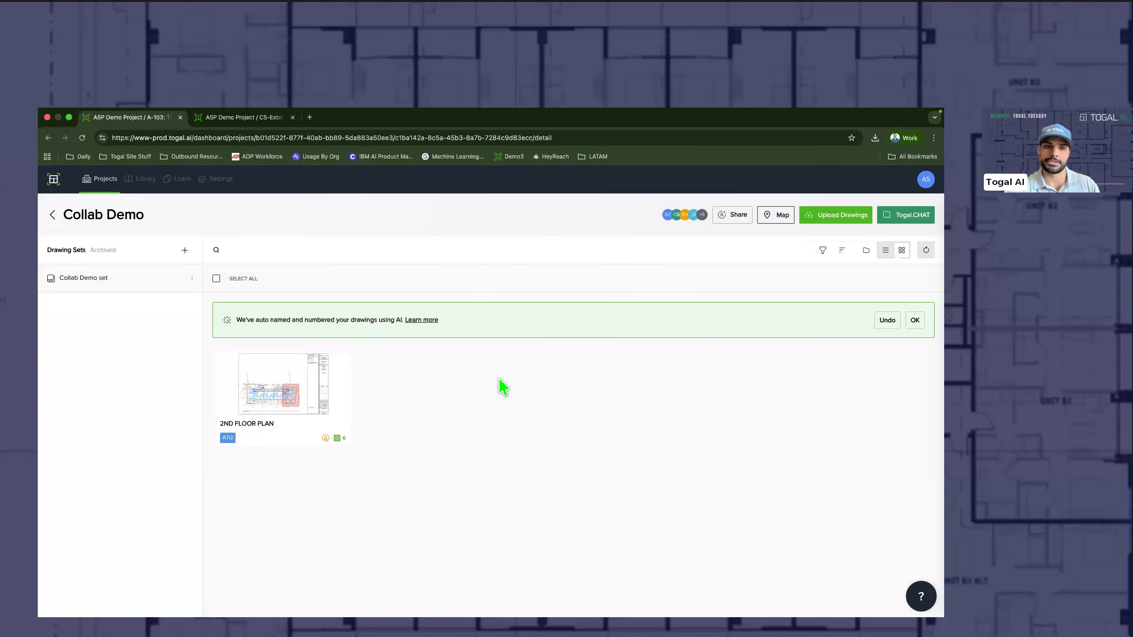
Step: Open the 2ND FLOOR PLAN drawing and switch it to the colleague's view containing the flooring takeoff
left_click(280, 402)
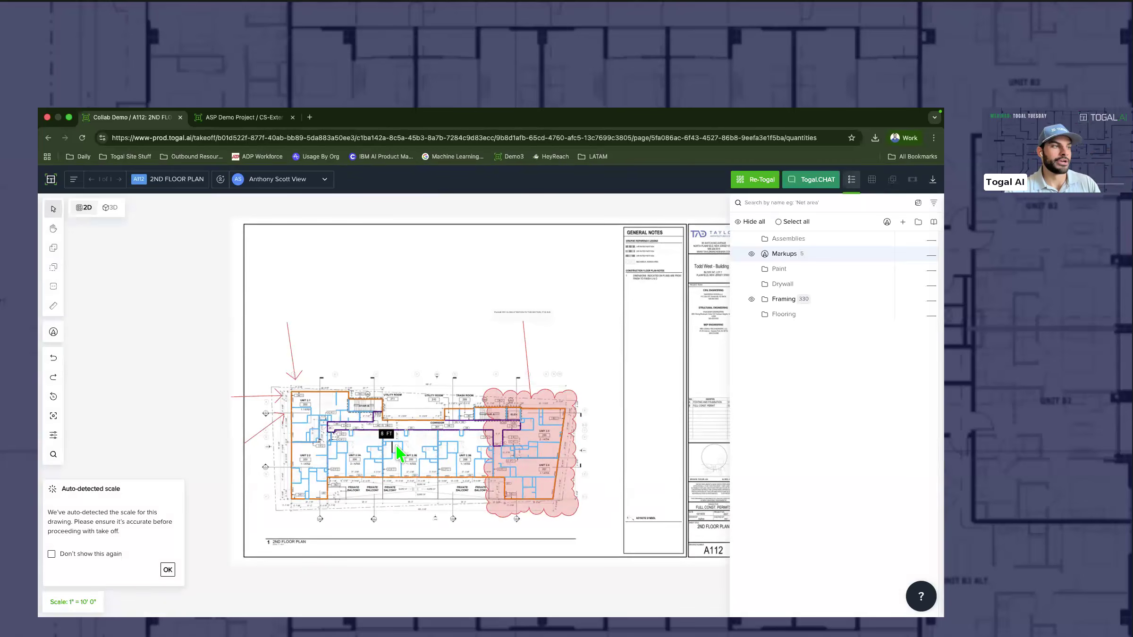
scroll(401, 455, "up", 3)
scroll(401, 454, "down", 1)
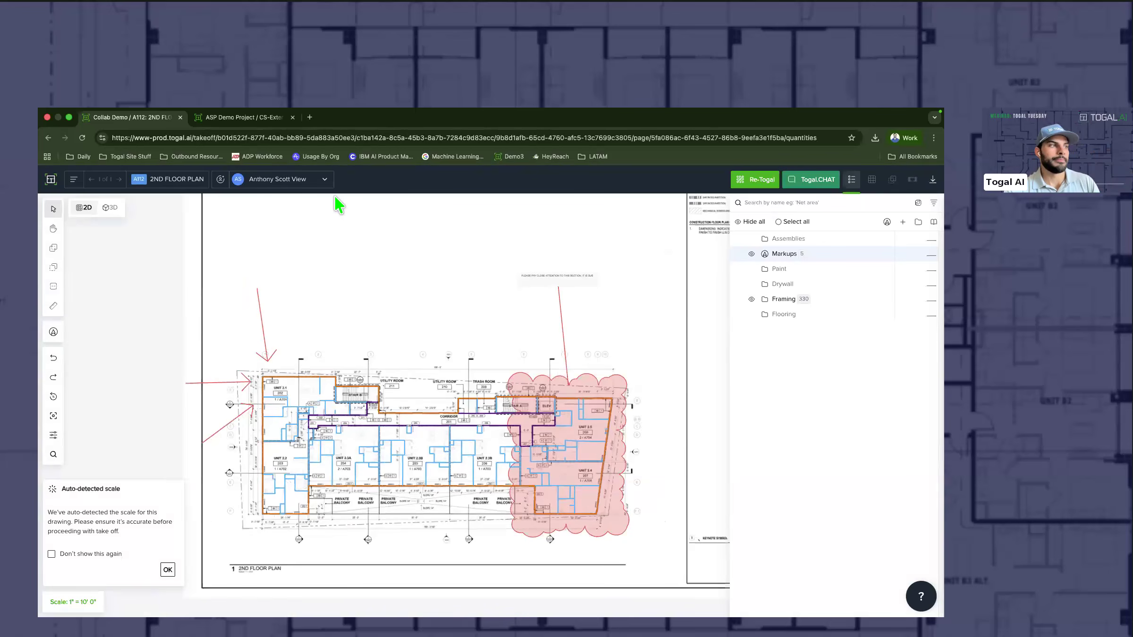
left_click(327, 182)
left_click(274, 238)
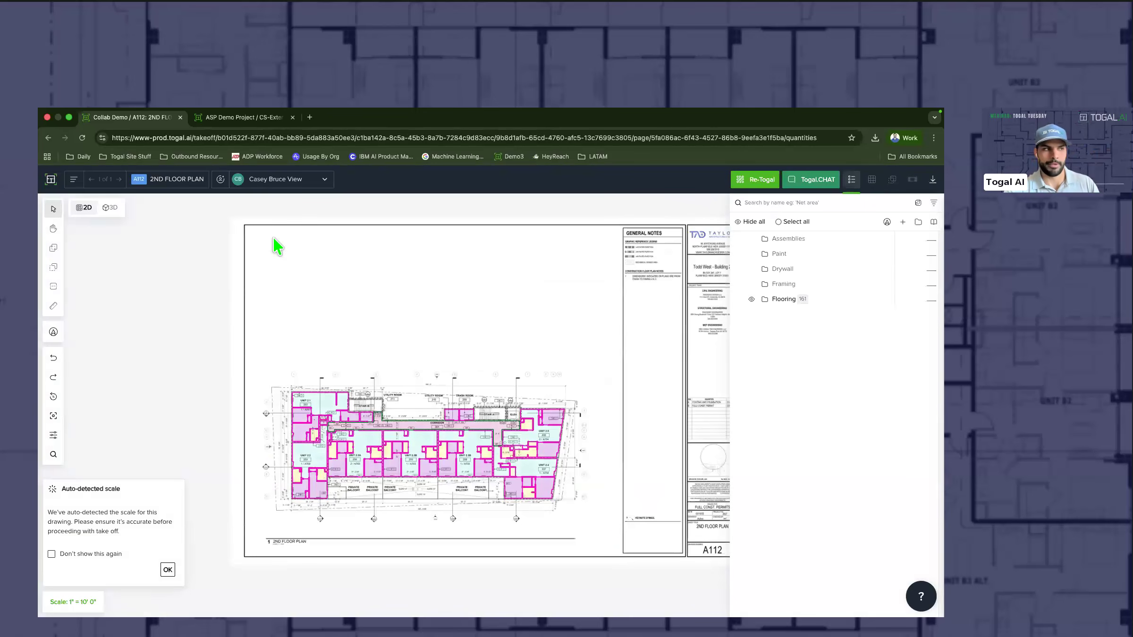
mouse_move(442, 446)
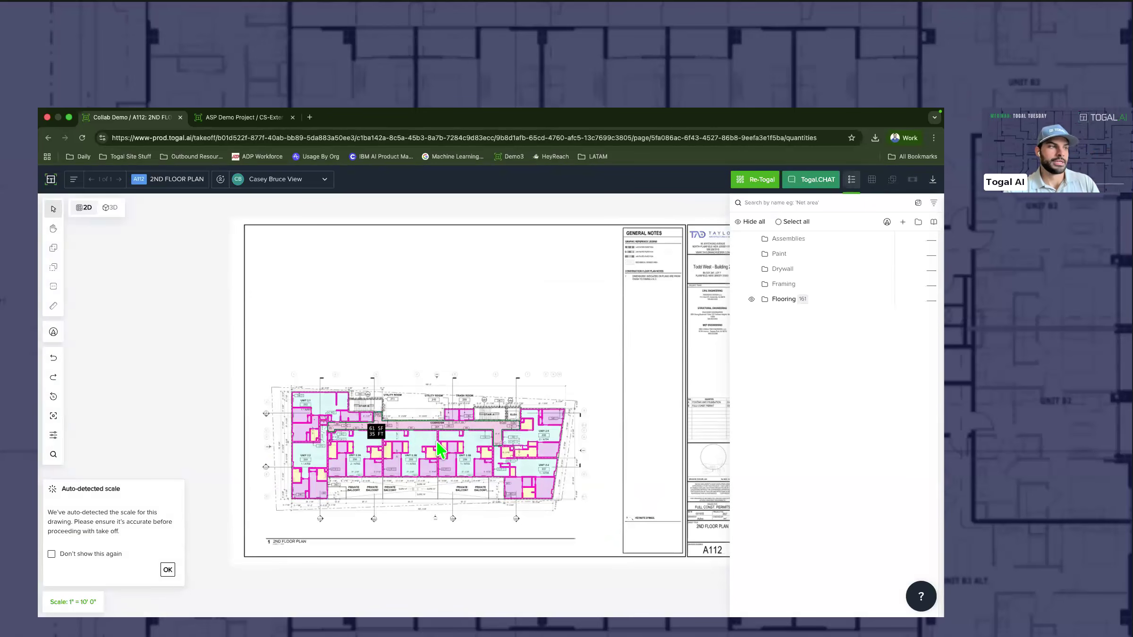
scroll(438, 449, "up", 2)
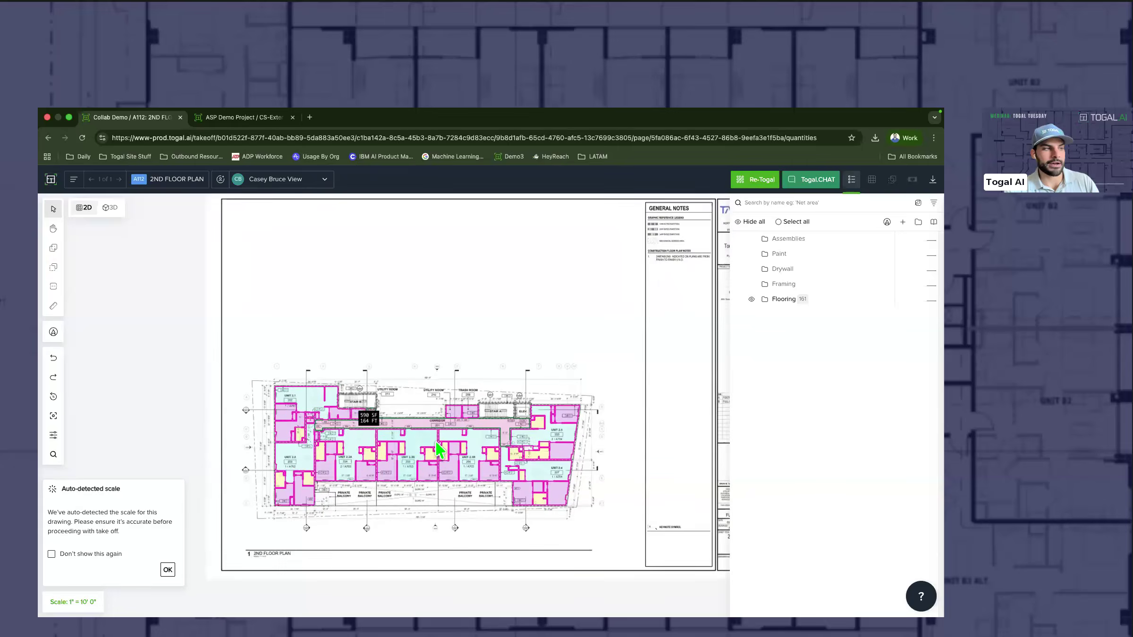
Step: Switch the floor plan to the Combined view showing every team member's takeoff together
left_click(325, 180)
scroll(296, 255, "down", 3)
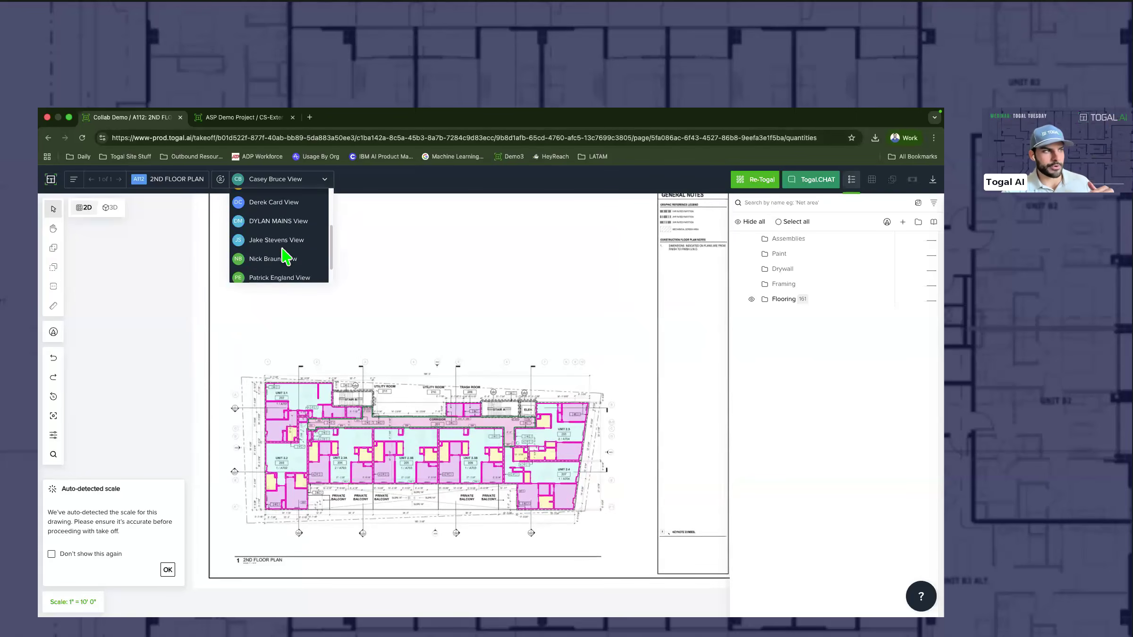
left_click(264, 273)
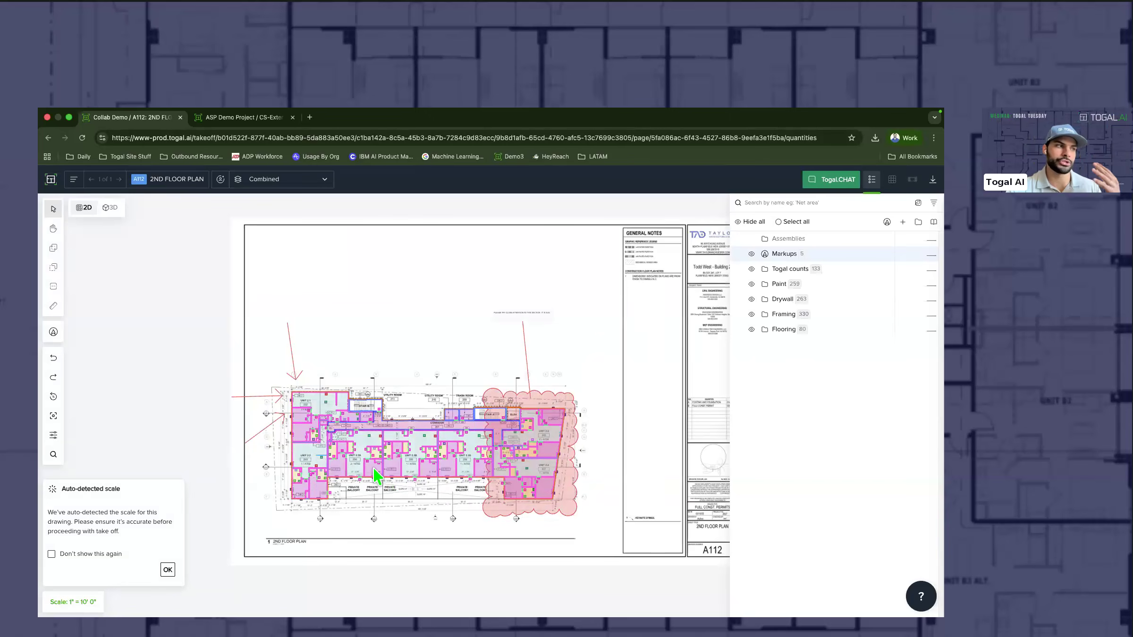
Step: Return to the projects dashboard and display my own projects as a grid
left_click(51, 180)
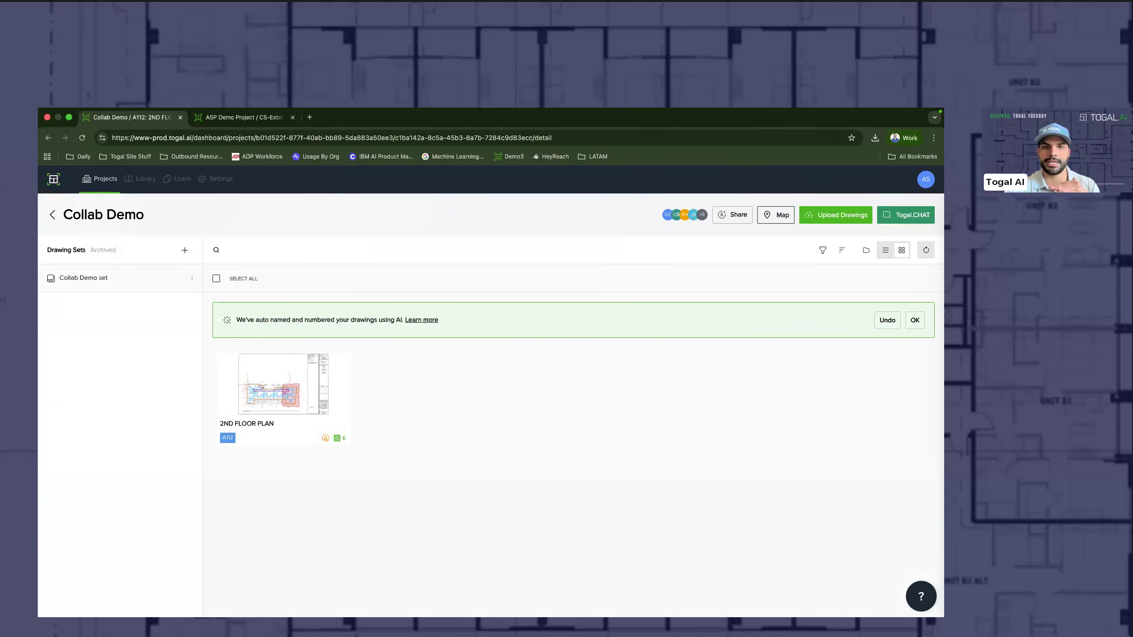
left_click(54, 182)
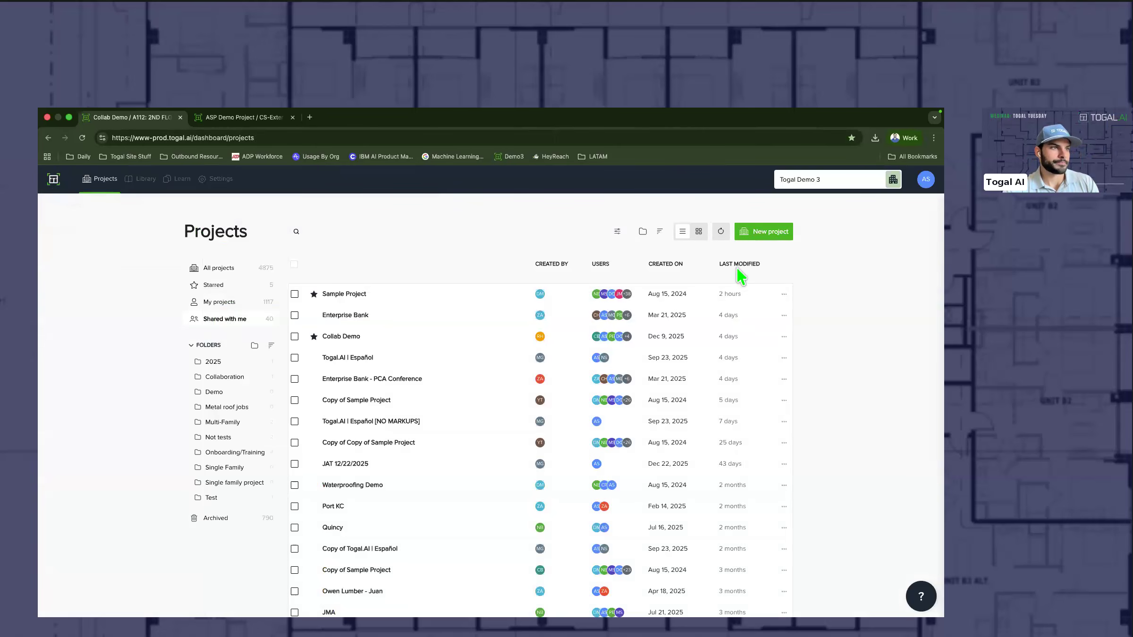
left_click(699, 232)
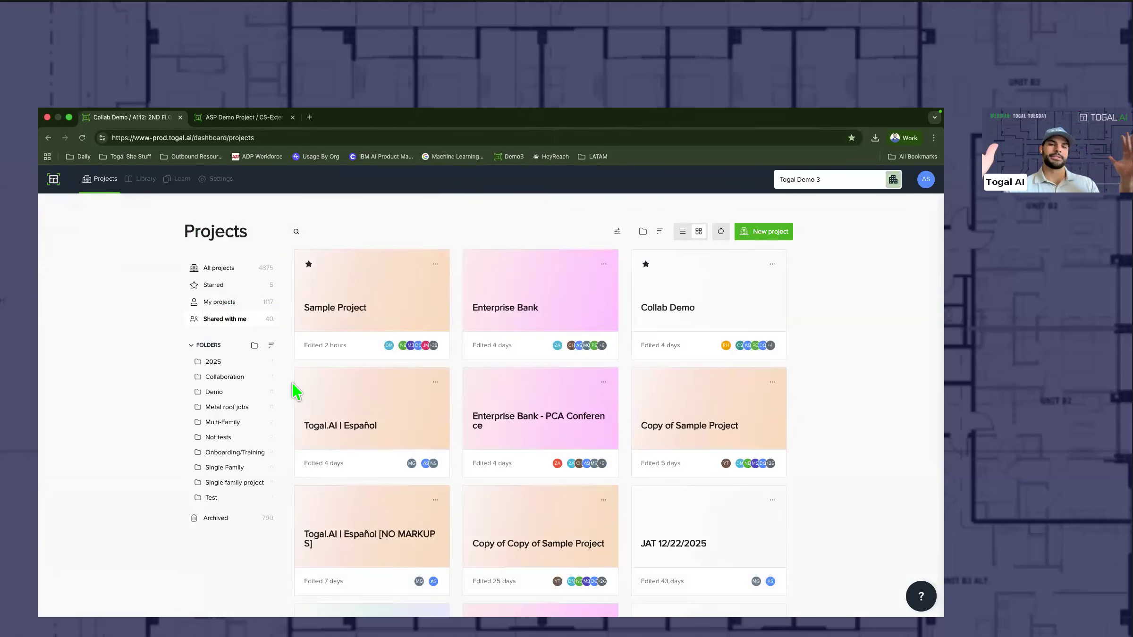
left_click(231, 303)
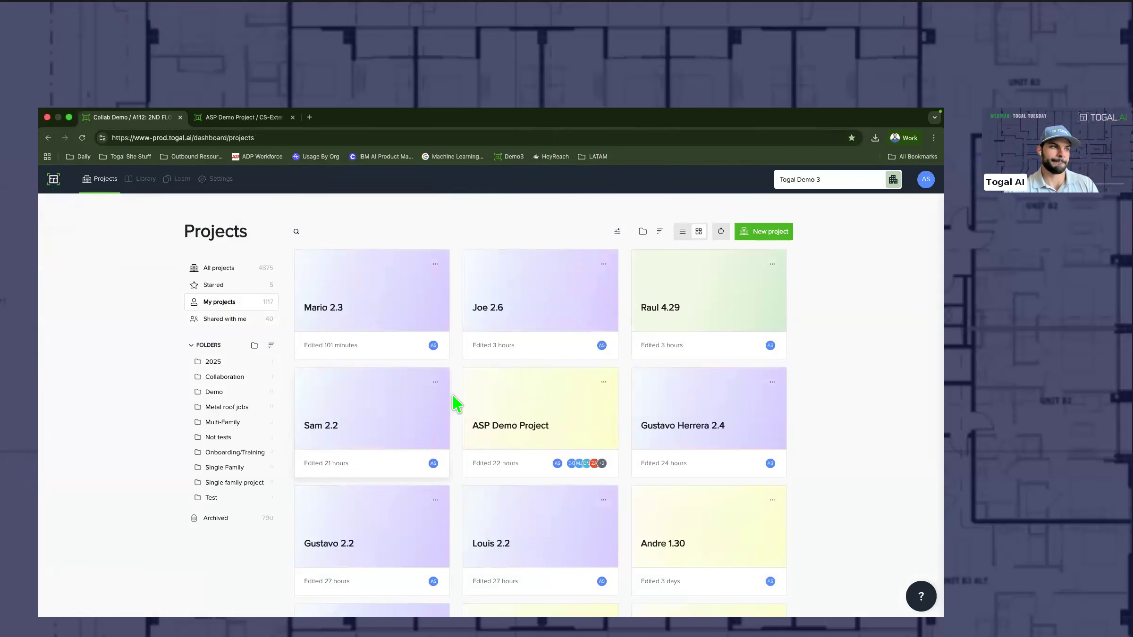
Step: Open the ASP Demo Project and bring up its Togal.CHAT in a widened pane
left_click(550, 404)
scroll(502, 399, "down", 10)
scroll(501, 400, "down", 3)
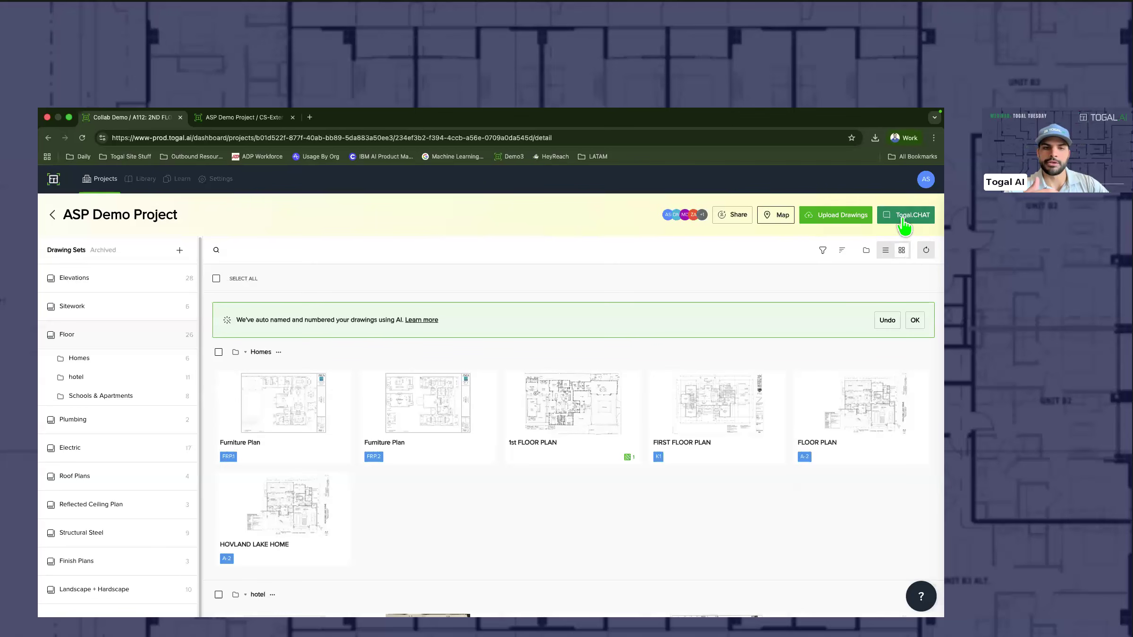
left_click(904, 220)
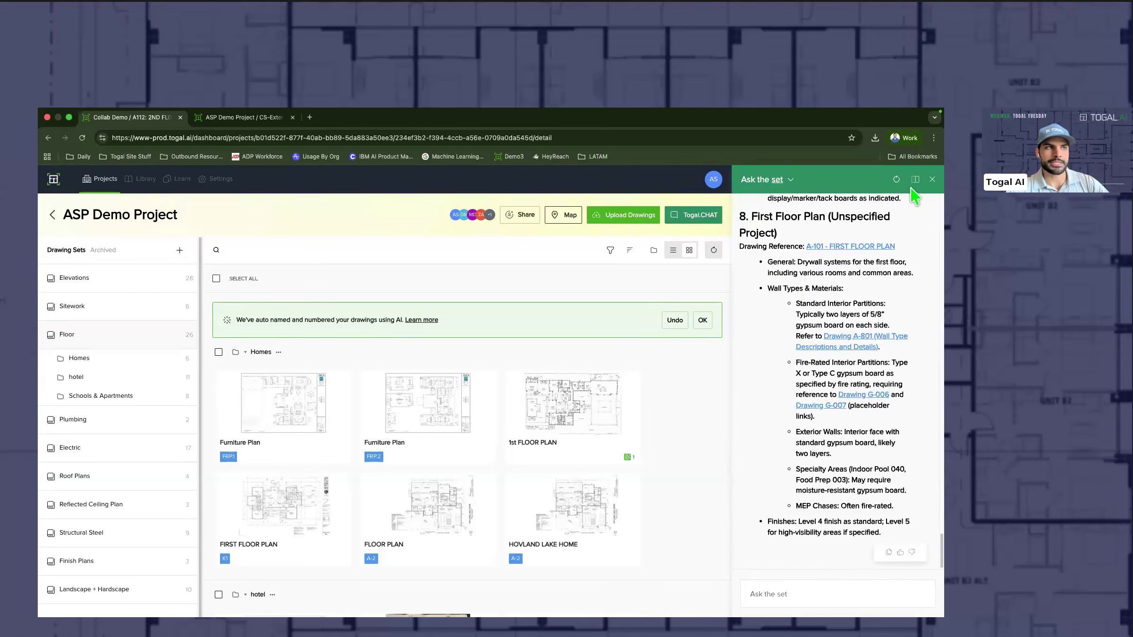
left_click_drag(731, 361, 489, 377)
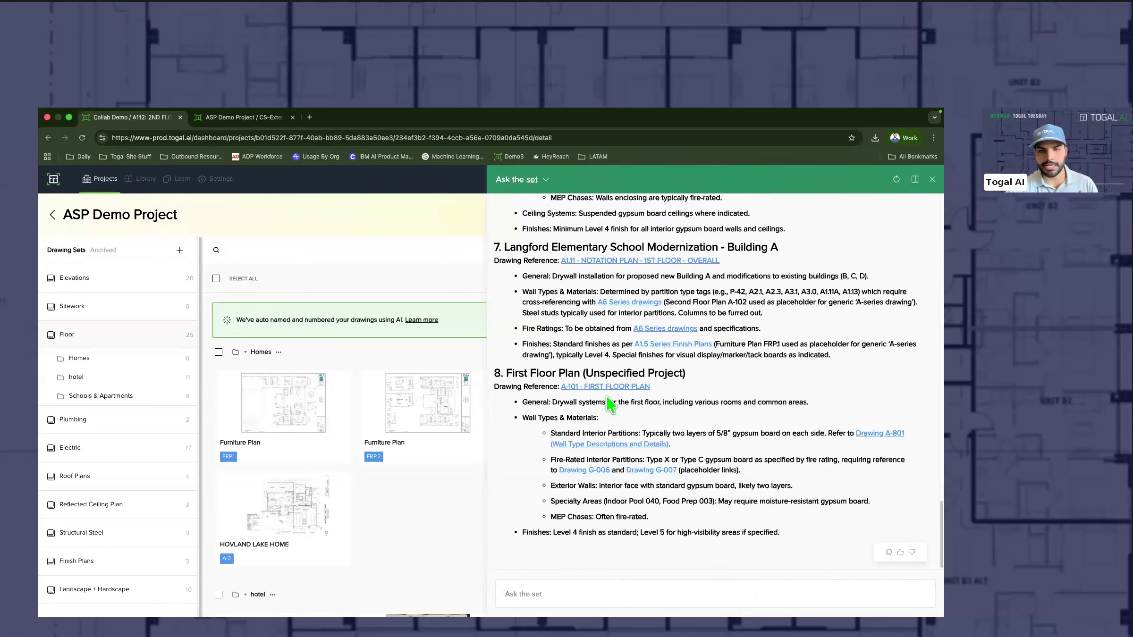
Step: Go back to the start of the chat conversation and widen the chat pane further for reading
scroll(609, 403, "up", 20)
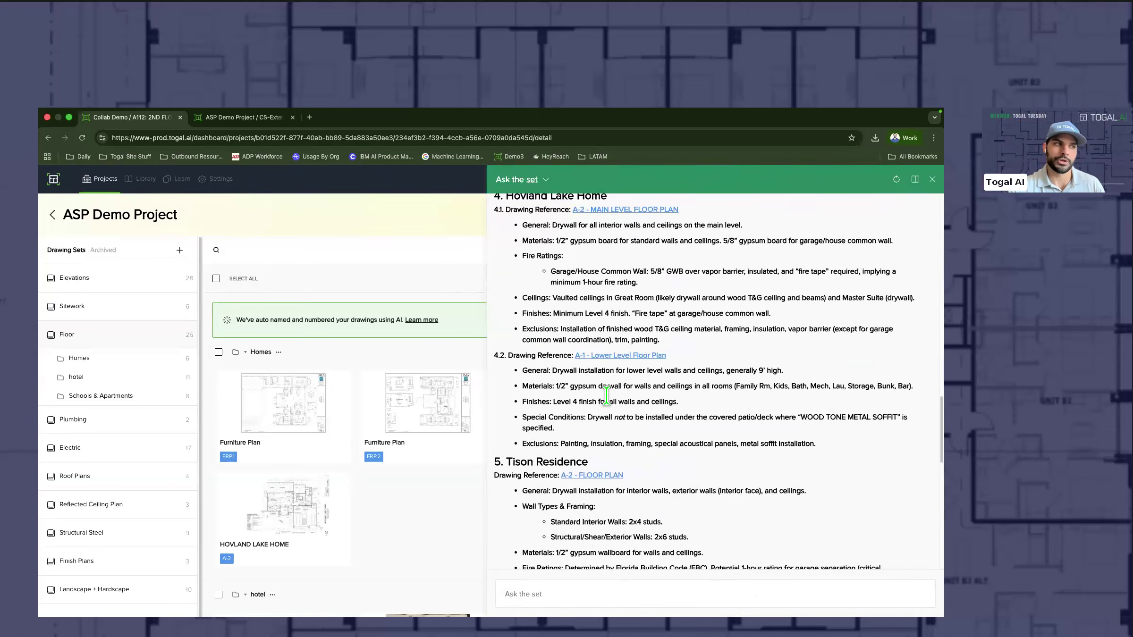
scroll(671, 321, "up", 15)
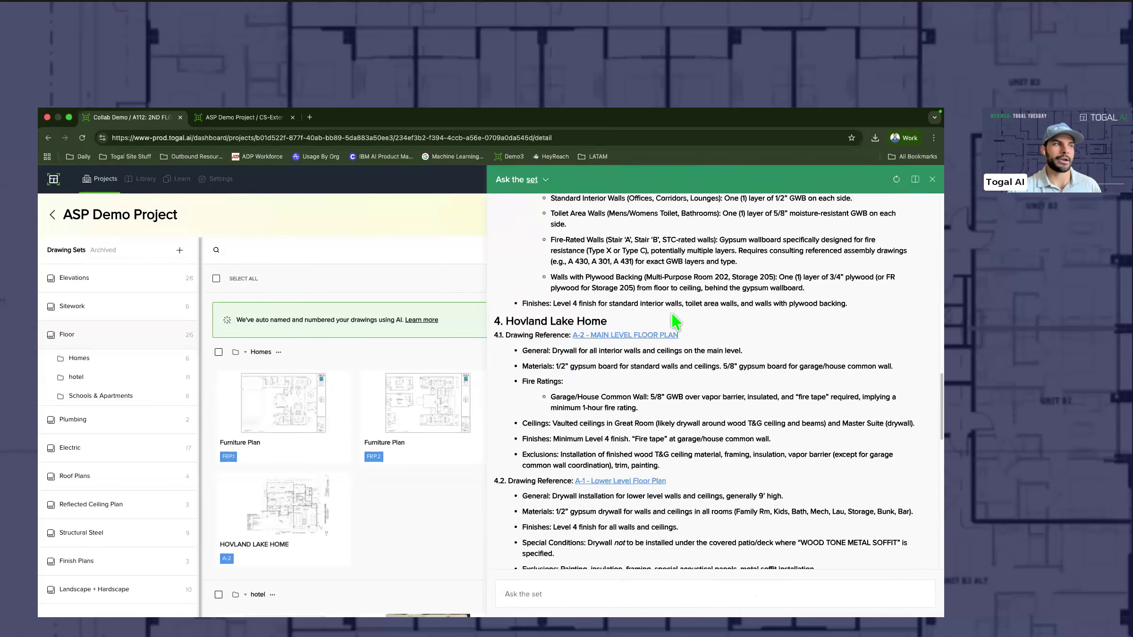
scroll(671, 312, "up", 3)
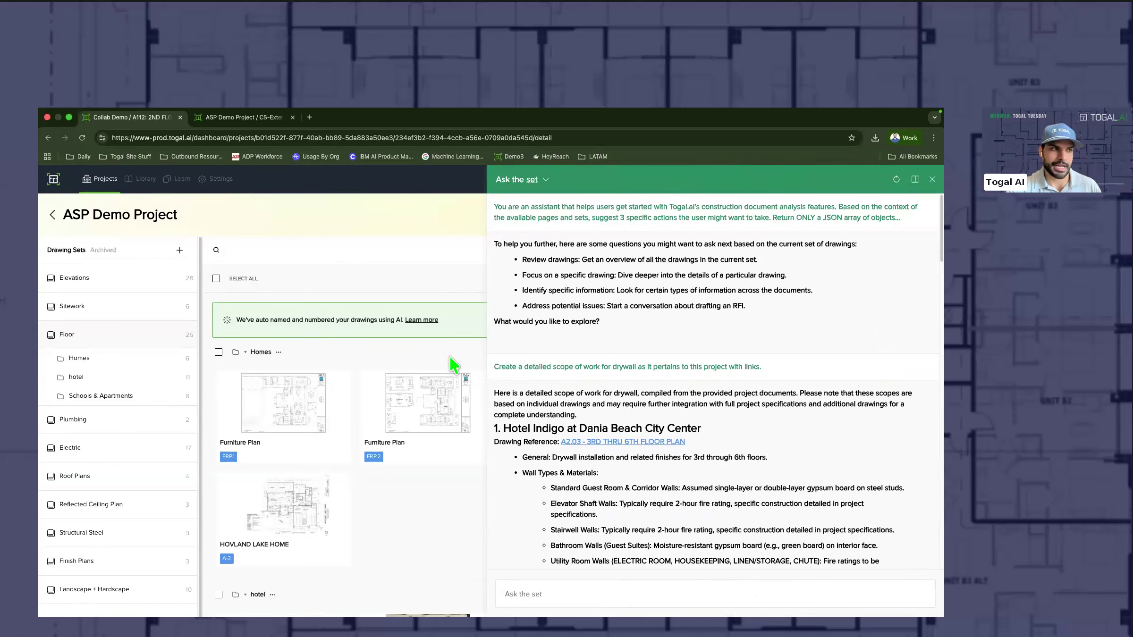
left_click_drag(486, 351, 361, 352)
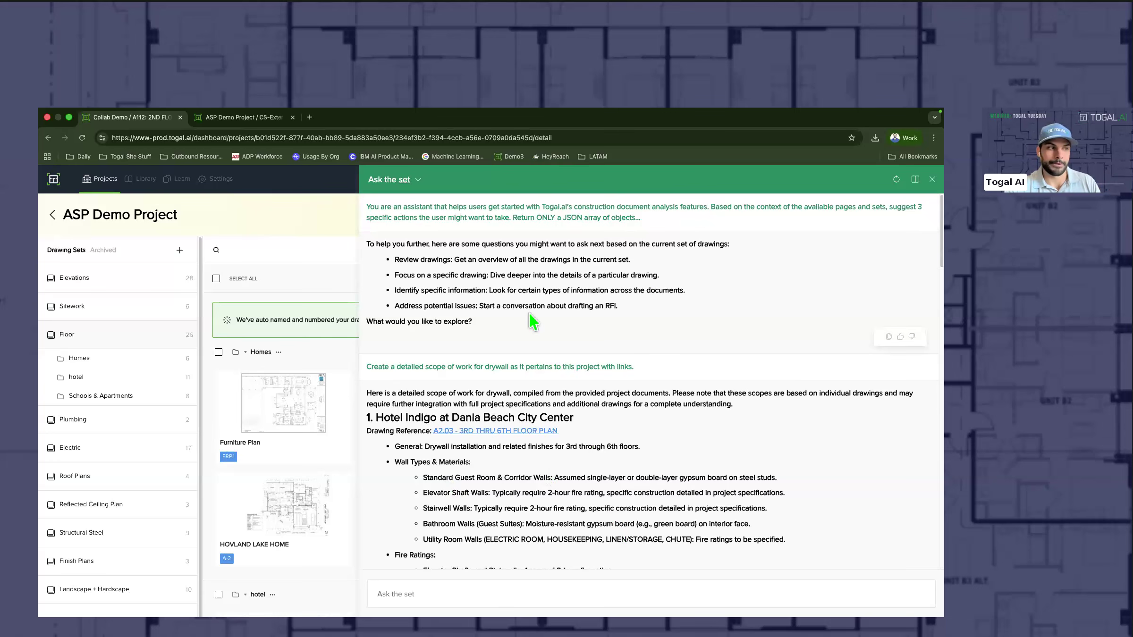
Step: Examine the drywall scope-of-work request and its answer, including each project's wall types, fire ratings, finishes and drawing links
scroll(533, 322, "down", 2)
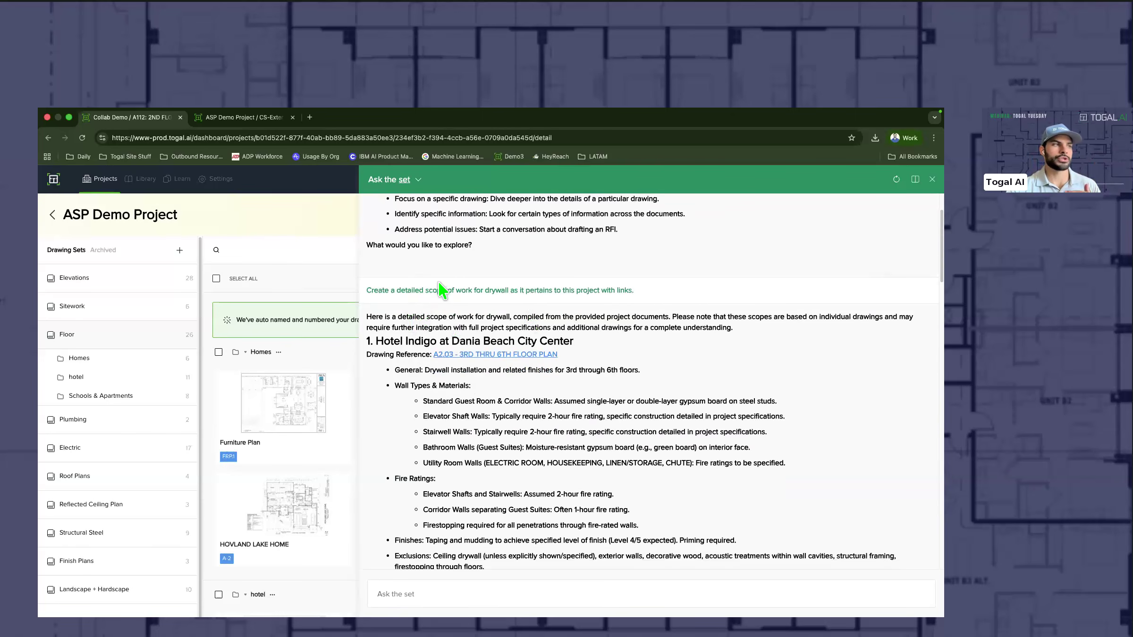
left_click_drag(447, 289, 576, 289)
left_click(576, 288)
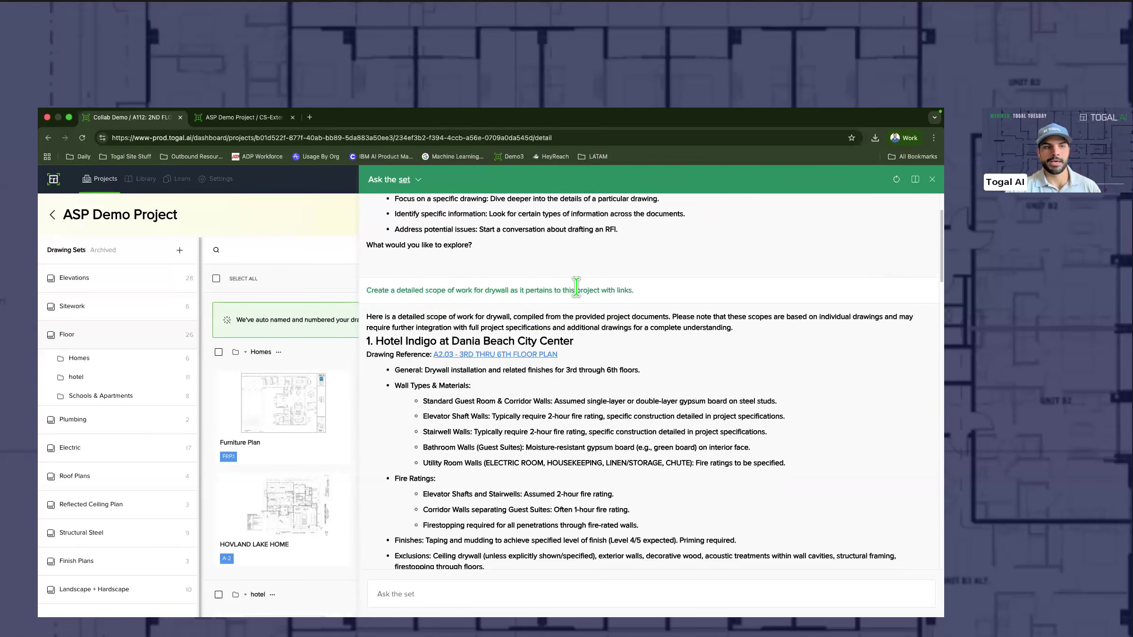
scroll(524, 321, "down", 2)
scroll(524, 321, "down", 4)
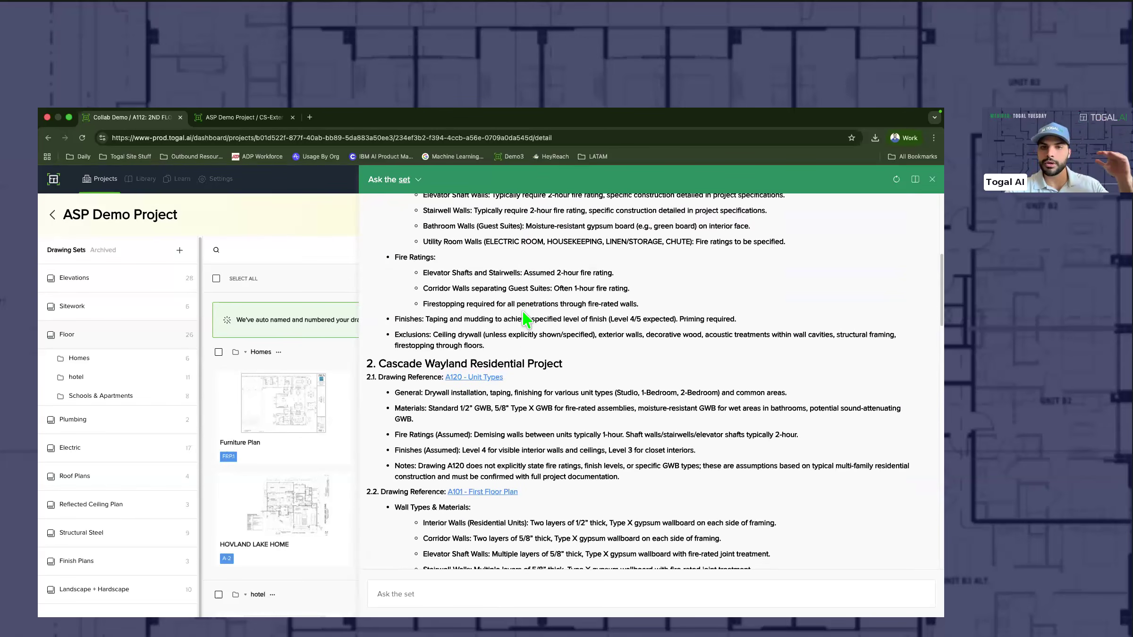
scroll(526, 321, "down", 5)
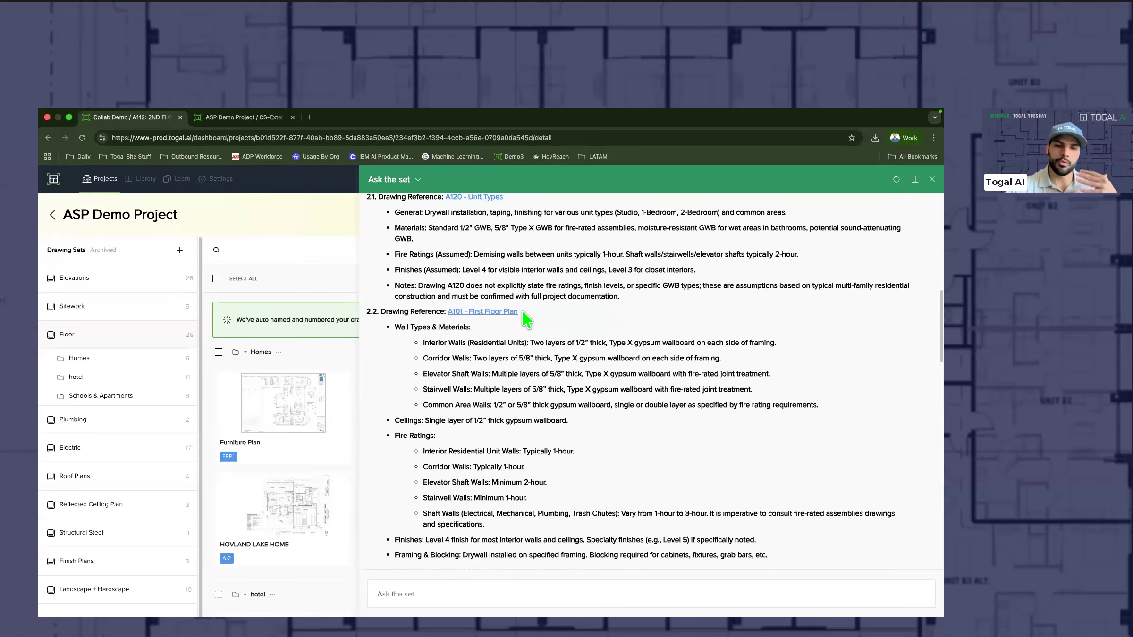
scroll(525, 320, "down", 5)
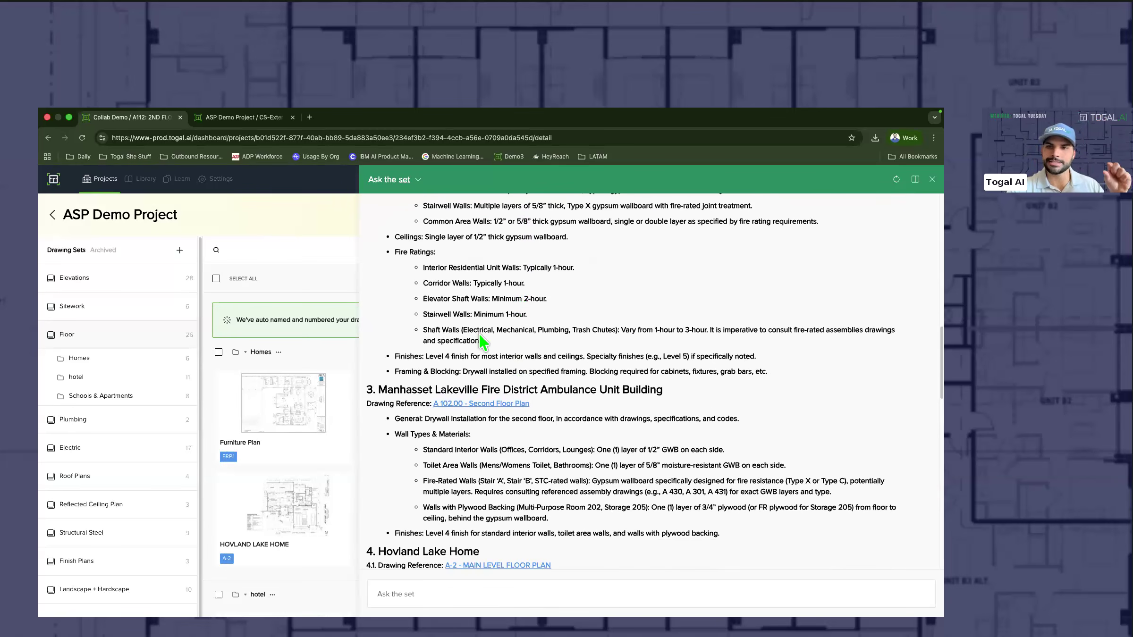
scroll(481, 340, "down", 3)
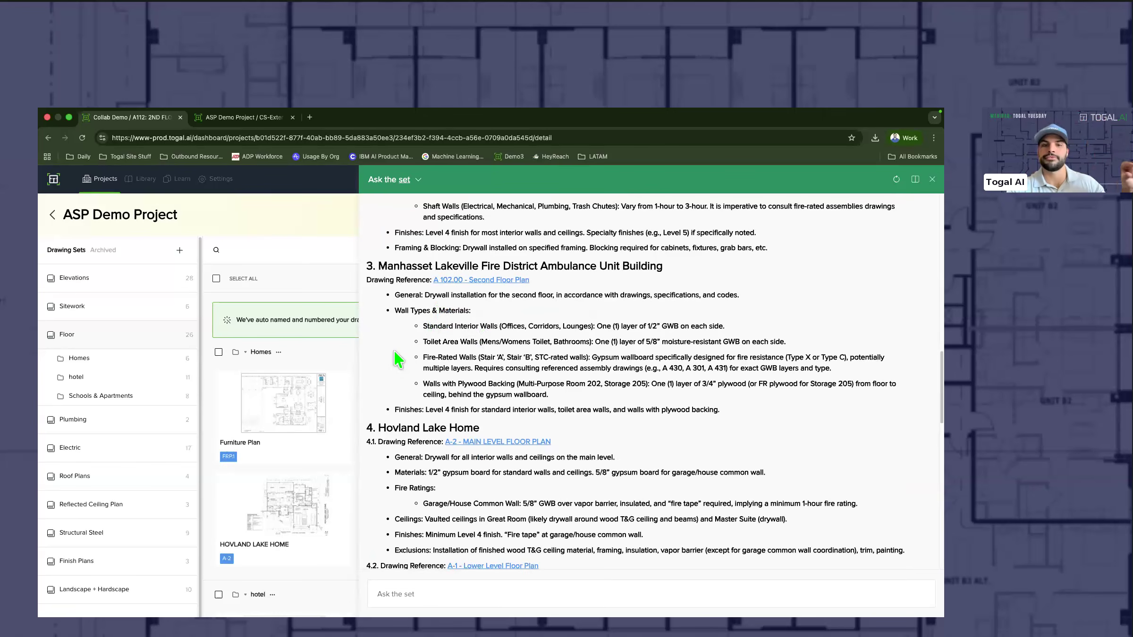
scroll(435, 296, "down", 5)
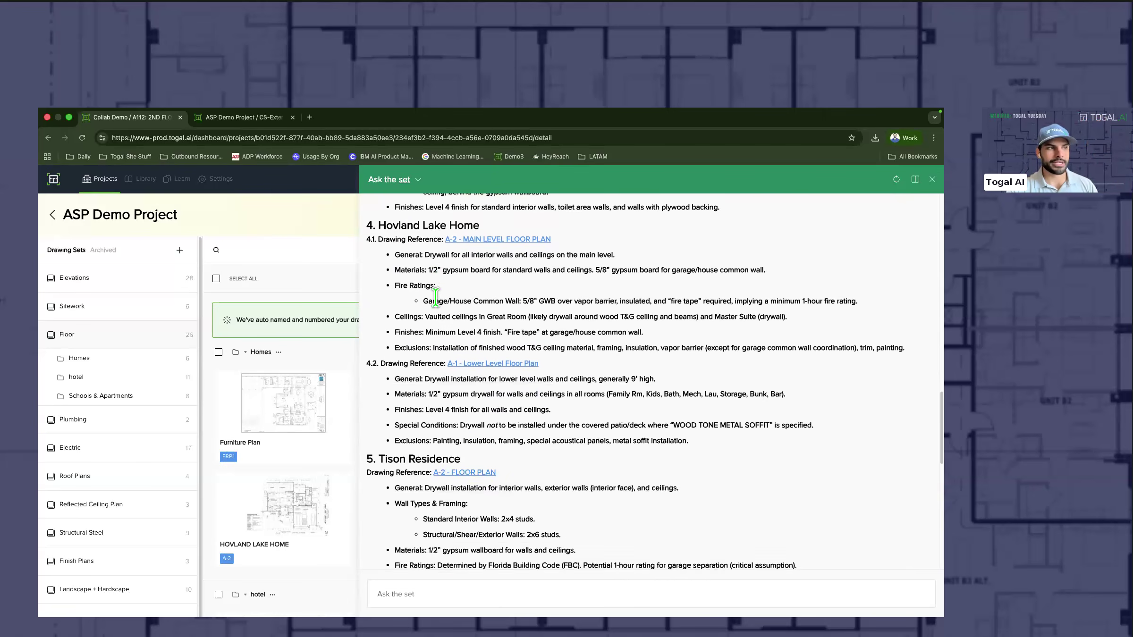
scroll(435, 296, "down", 3)
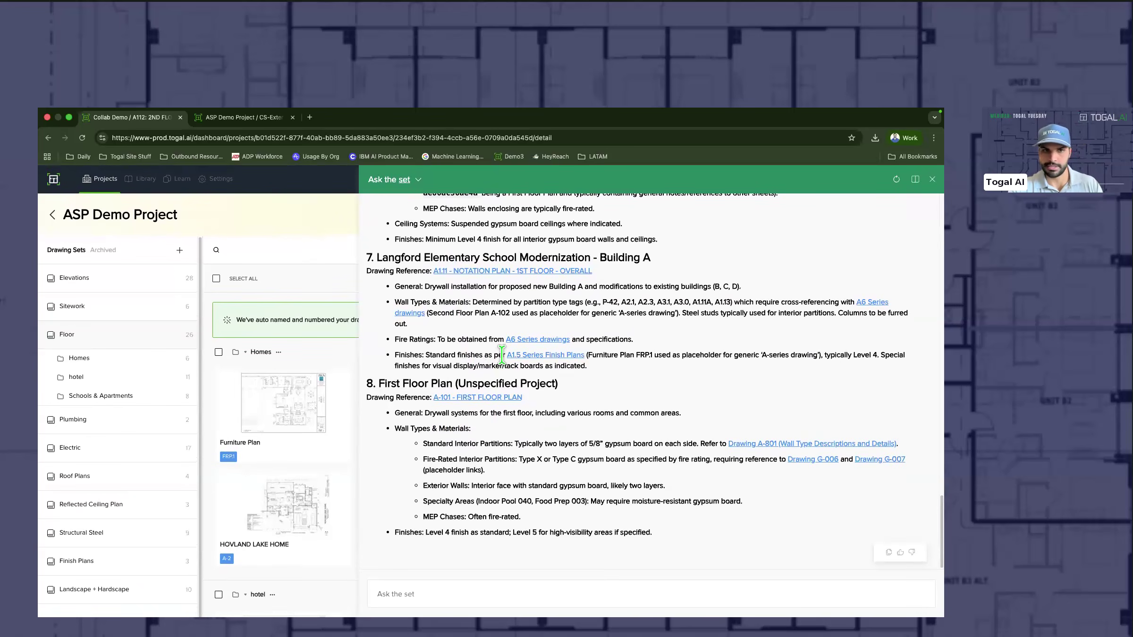
Step: Close the project chat and open the THIRD FLOOR PLAN drawing A-103 from the hotel folder for takeoff
scroll(467, 501, "up", 3)
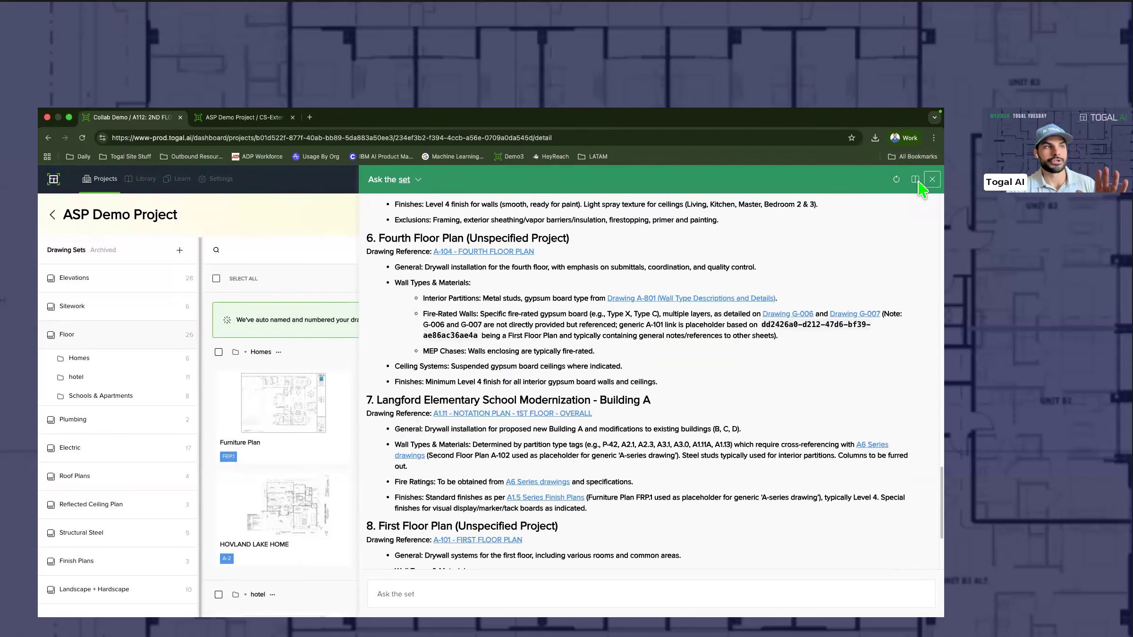
left_click(918, 182)
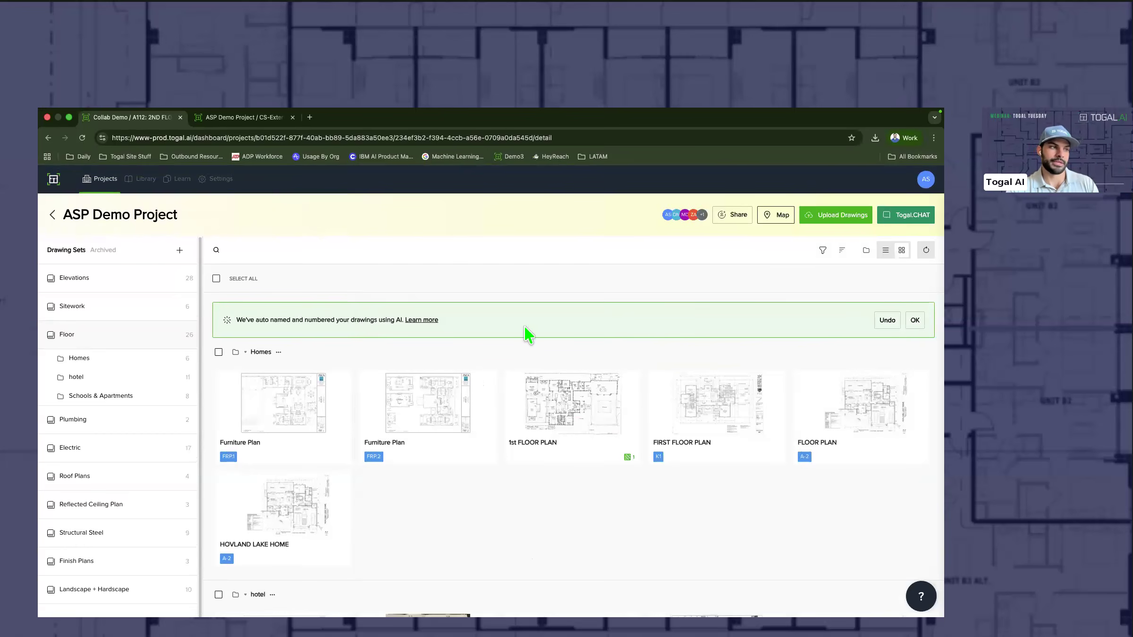
scroll(528, 334, "down", 6)
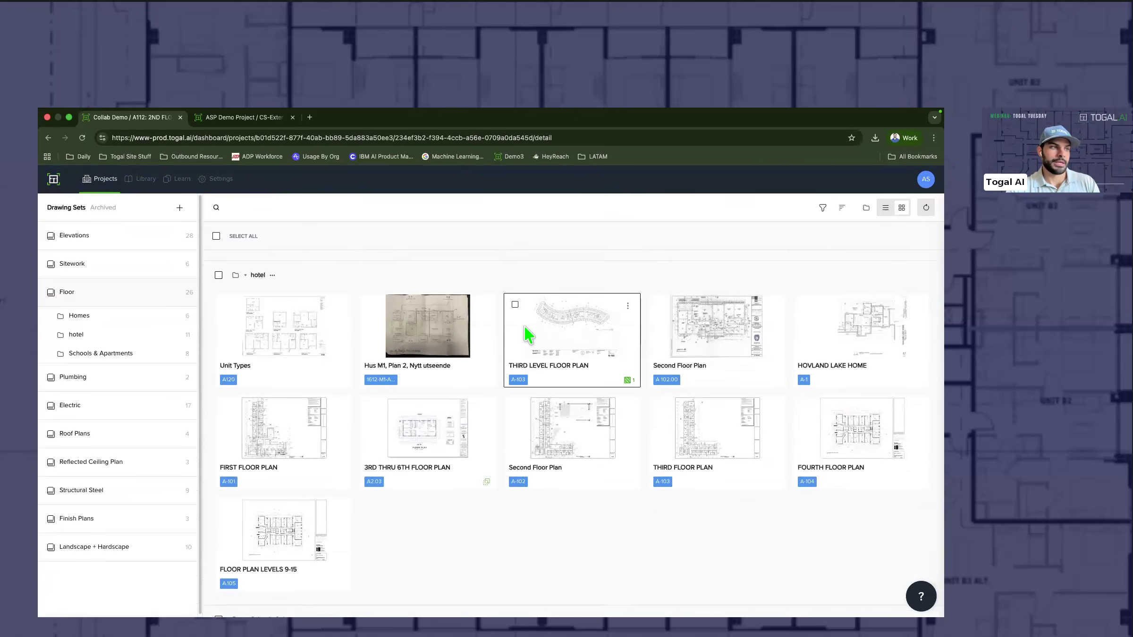
scroll(528, 334, "down", 2)
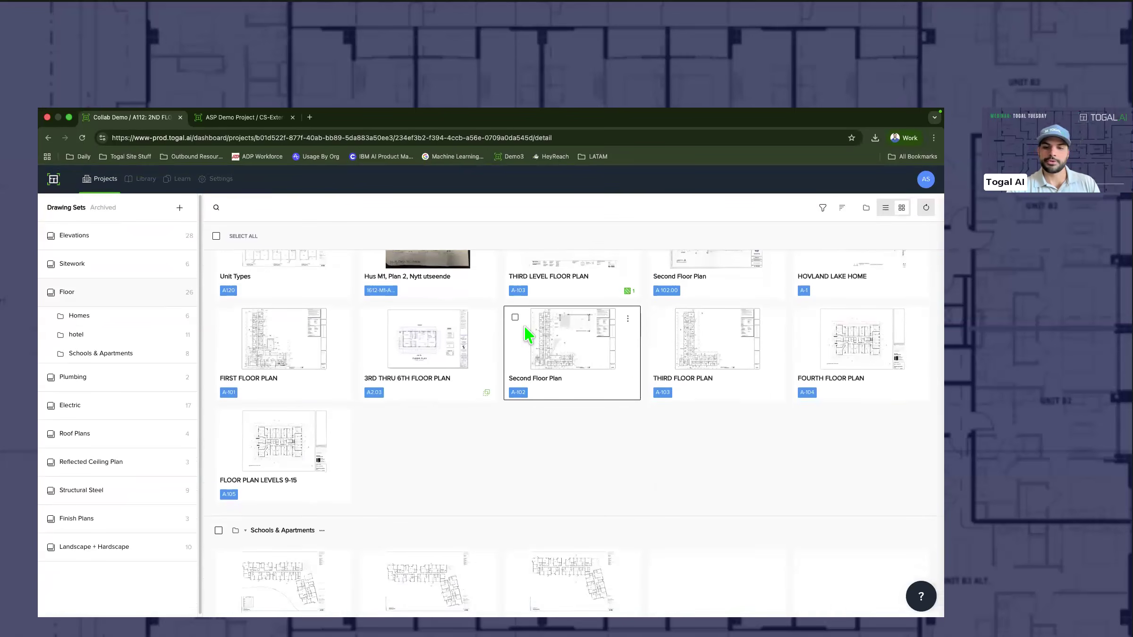
left_click(716, 354)
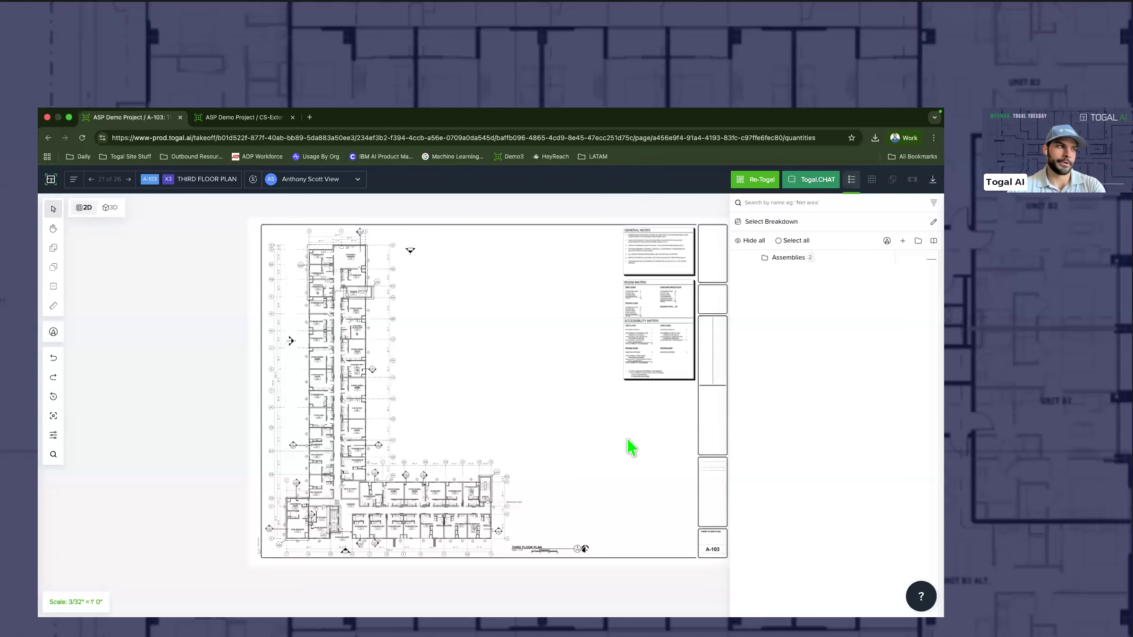
scroll(350, 397, "up", 5)
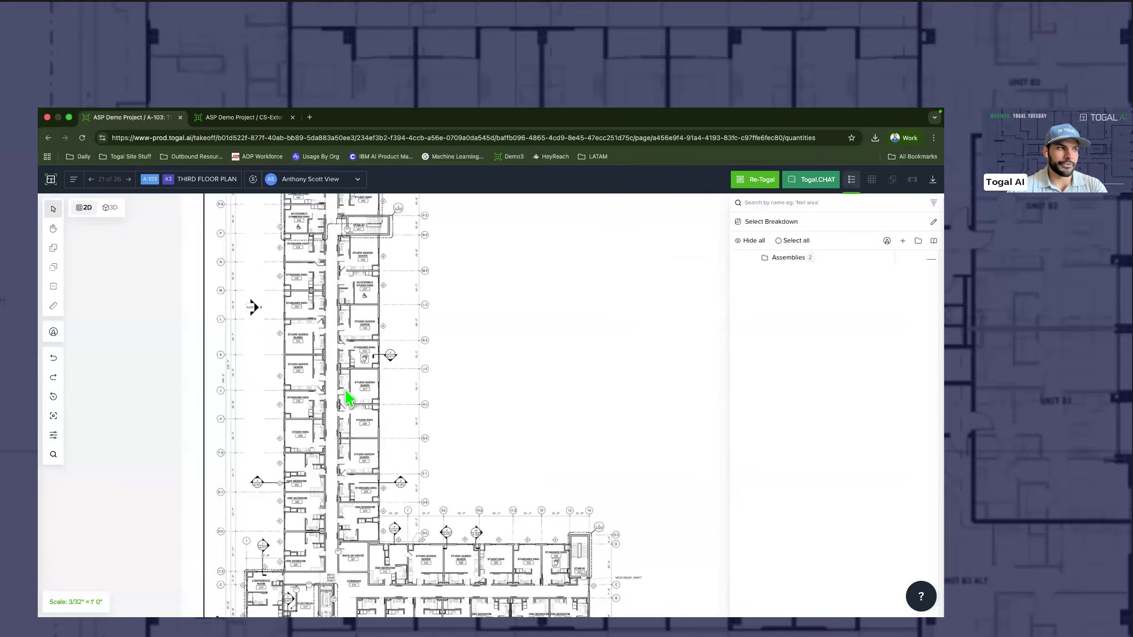
scroll(404, 398, "down", 2)
scroll(445, 384, "down", 3)
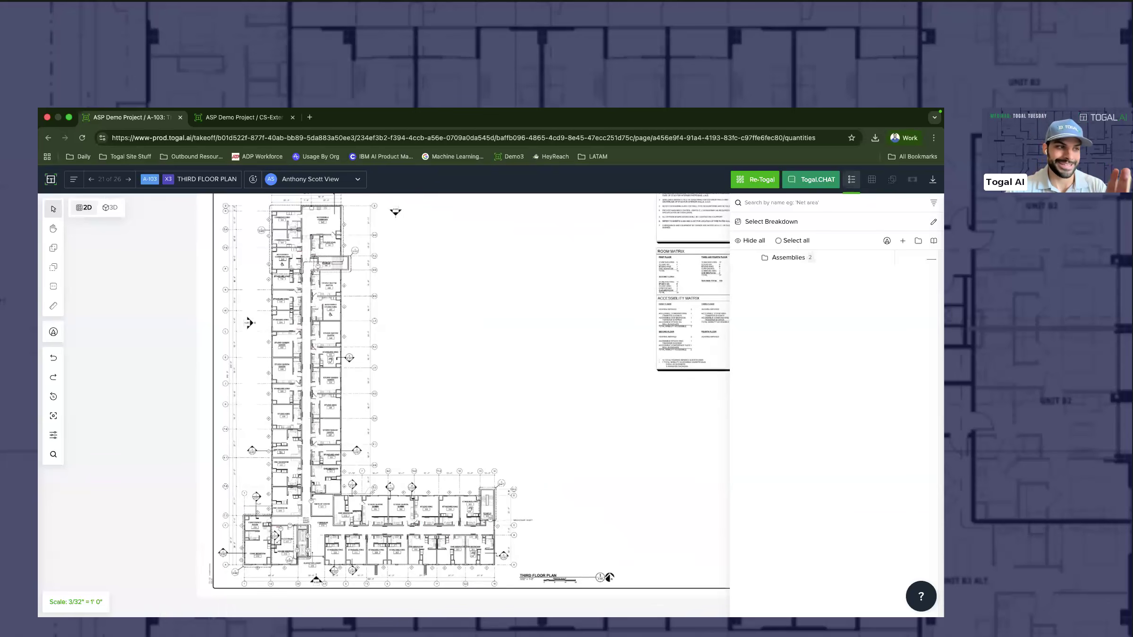
Step: Look through the keyboard shortcuts reference for the quantity panel, general, drawing and selection commands, and close it
left_click(921, 597)
left_click(887, 532)
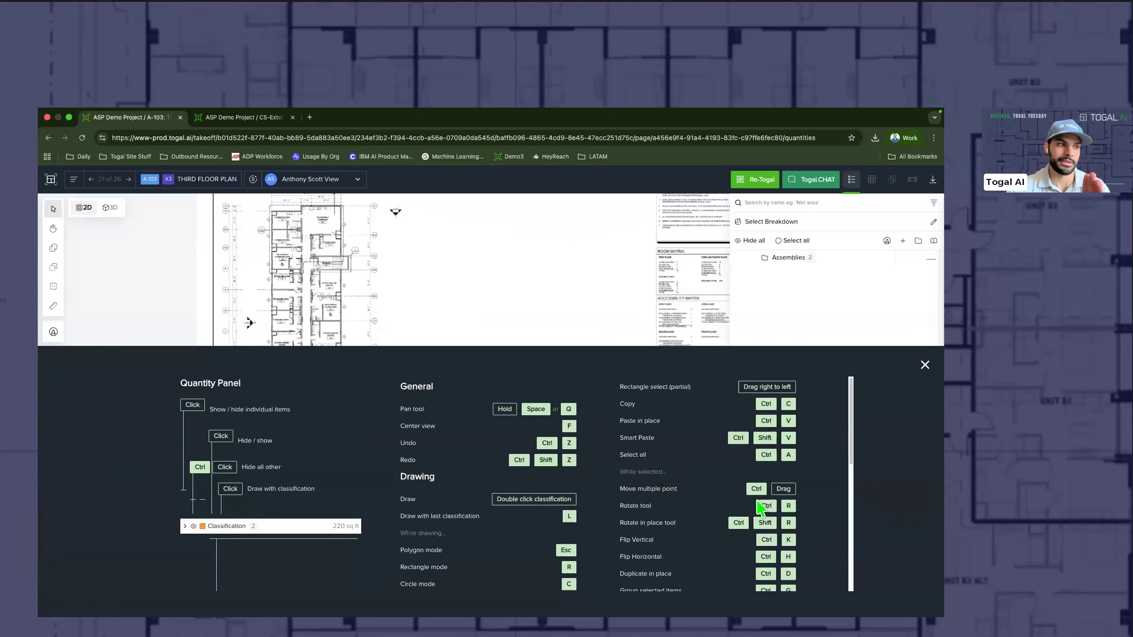
scroll(658, 472, "down", 3)
scroll(661, 477, "up", 3)
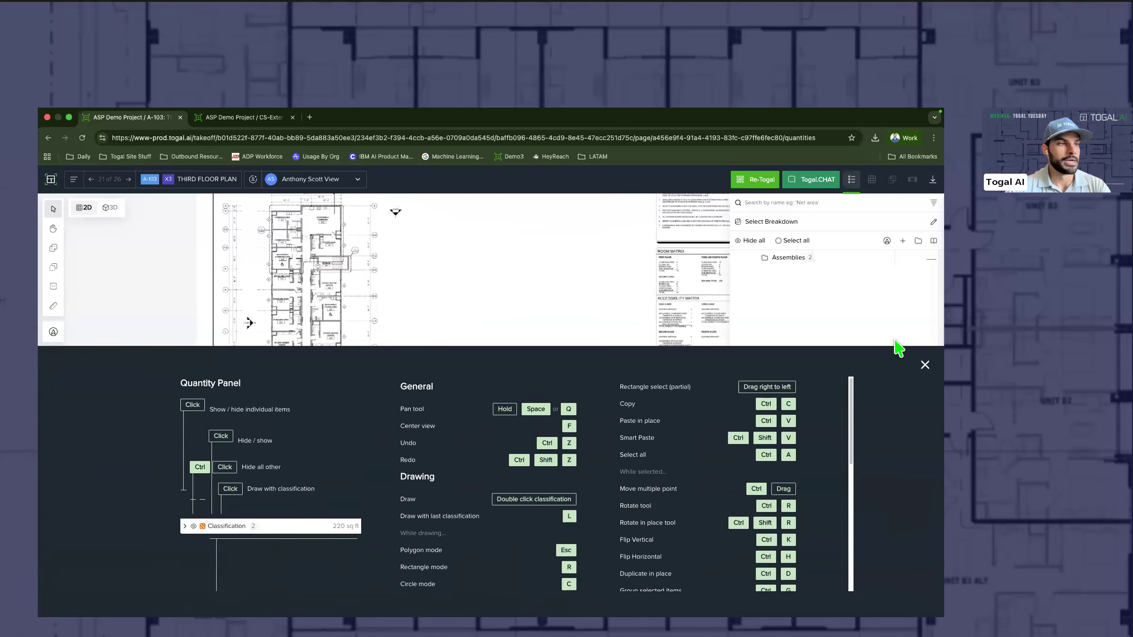
left_click(924, 365)
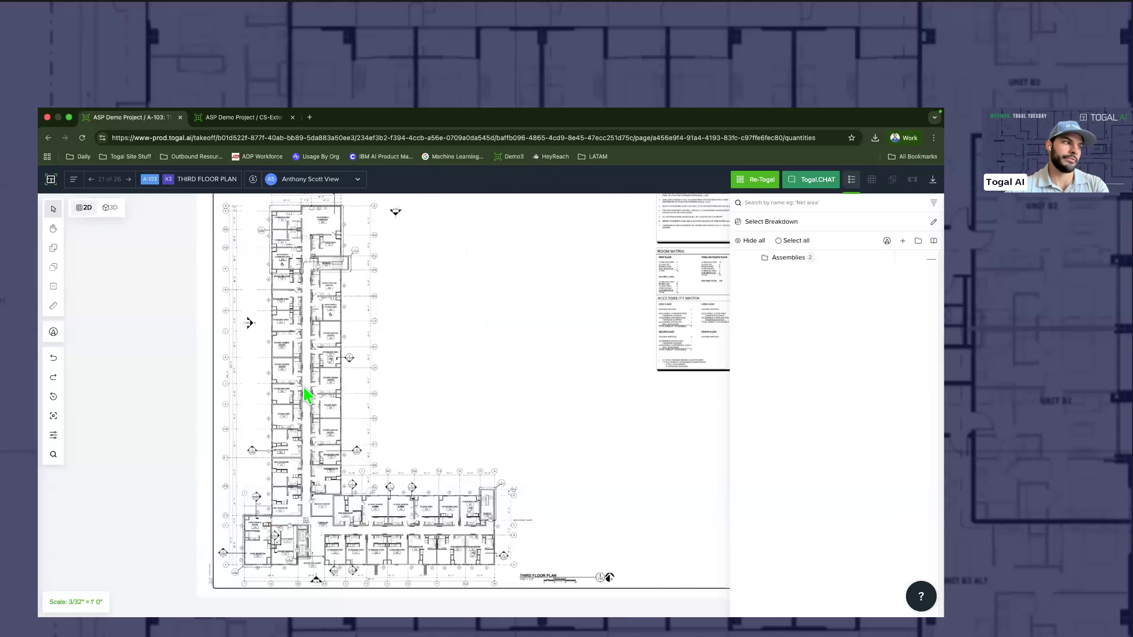
Step: Start a new area classification named LVT and give it a blue color
scroll(304, 397, "up", 5)
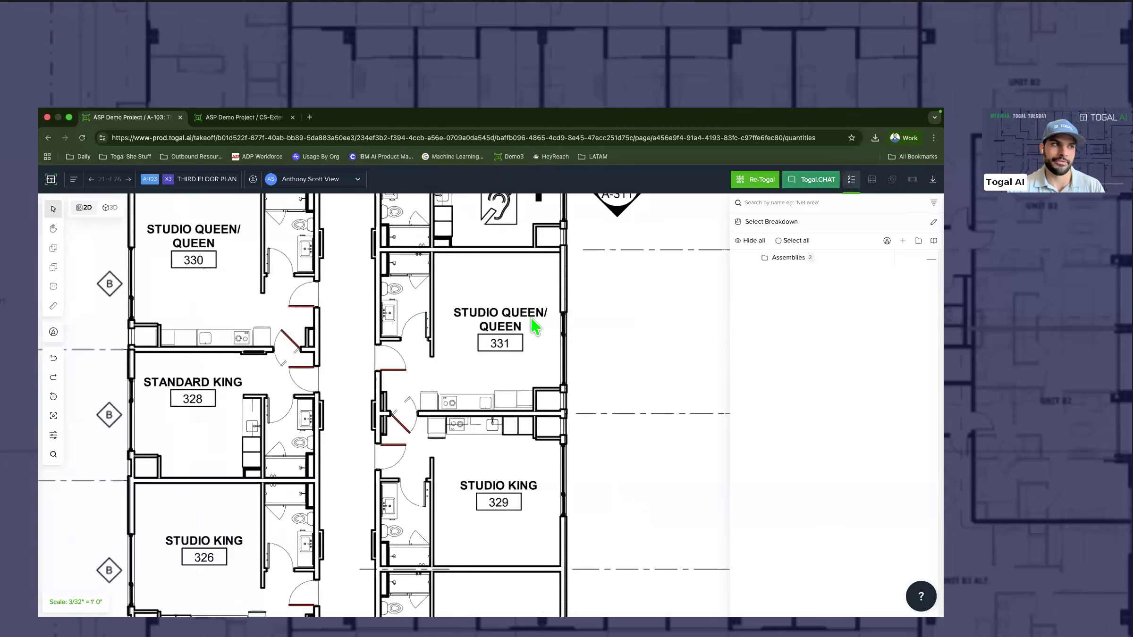
left_click(902, 241)
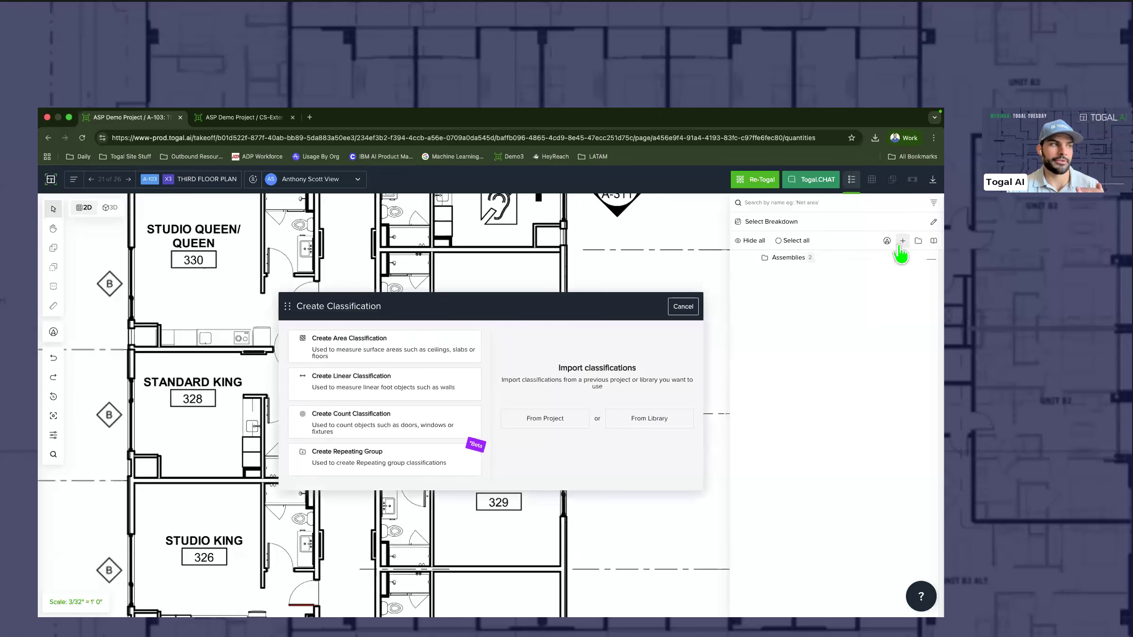
left_click_drag(478, 310, 469, 240)
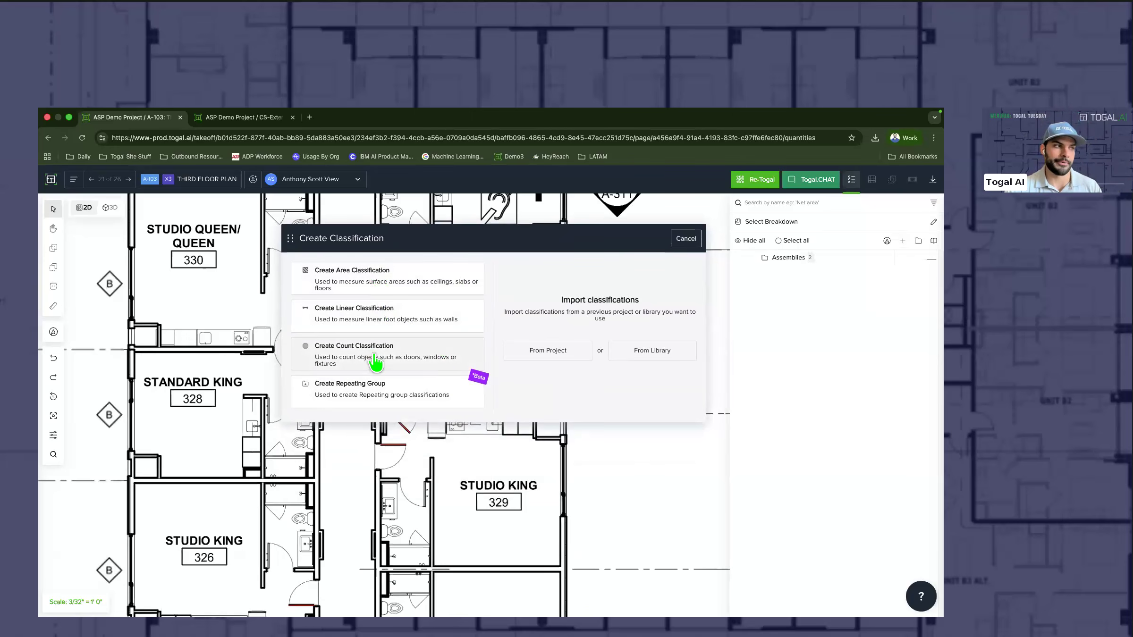
left_click(371, 285)
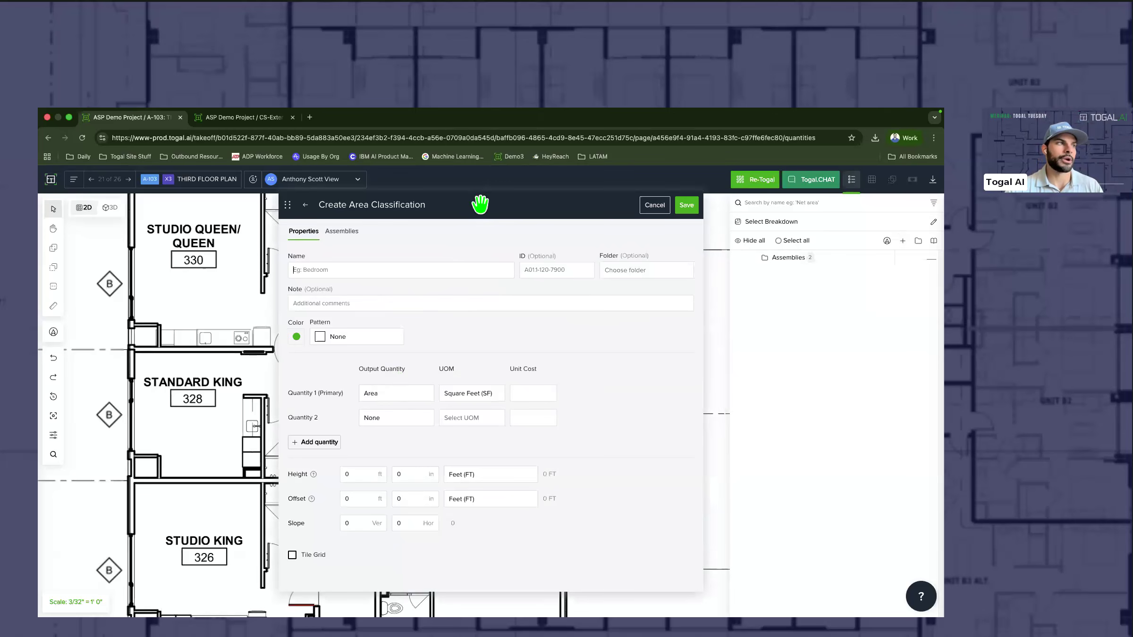
left_click_drag(472, 208, 481, 201)
left_click(424, 260)
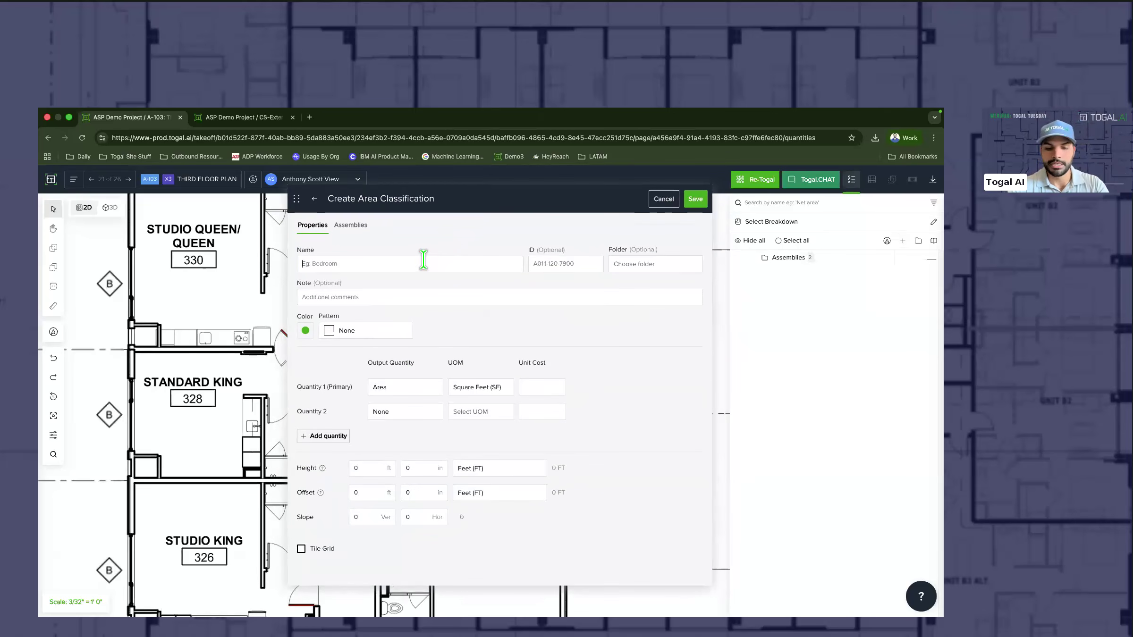
left_click(305, 330)
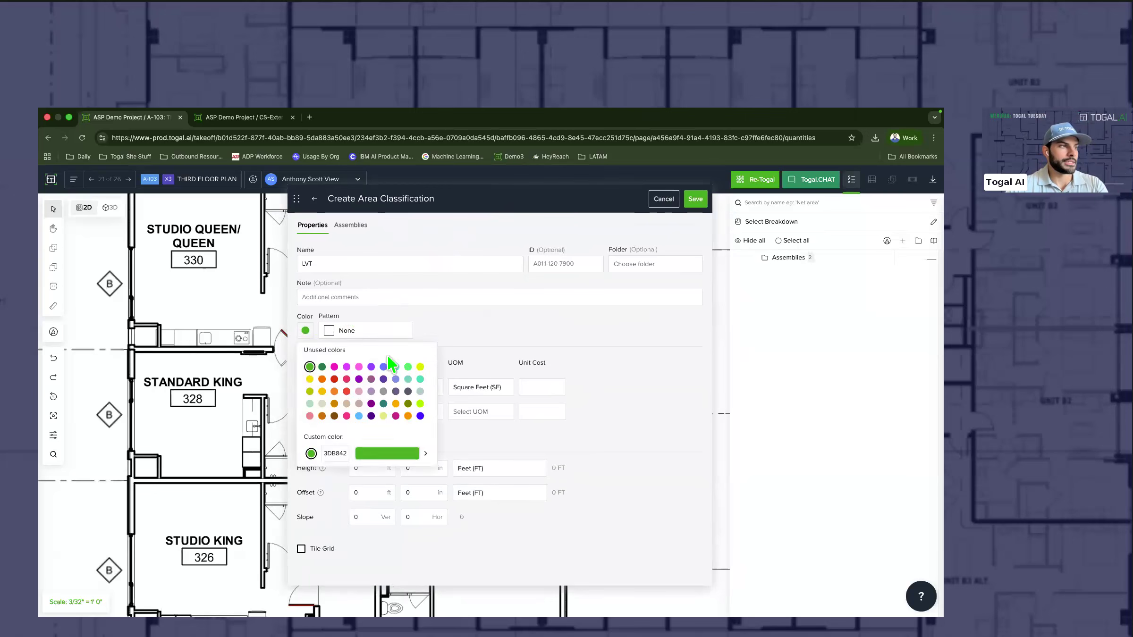
left_click(378, 364)
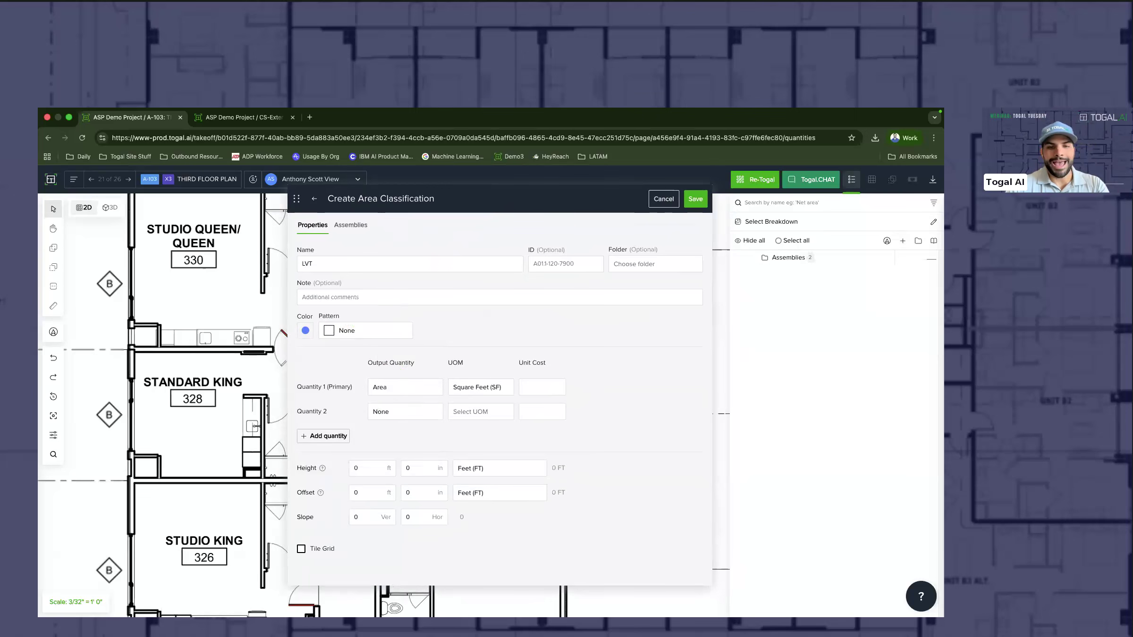
Step: Try adding several extra quantity rows to the LVT classification, and remove all the added ones except Quantity 3
left_click(323, 436)
left_click(324, 461)
left_click(326, 485)
left_click(336, 510)
left_click(339, 534)
left_click(579, 534)
left_click(579, 510)
left_click(579, 485)
left_click(579, 462)
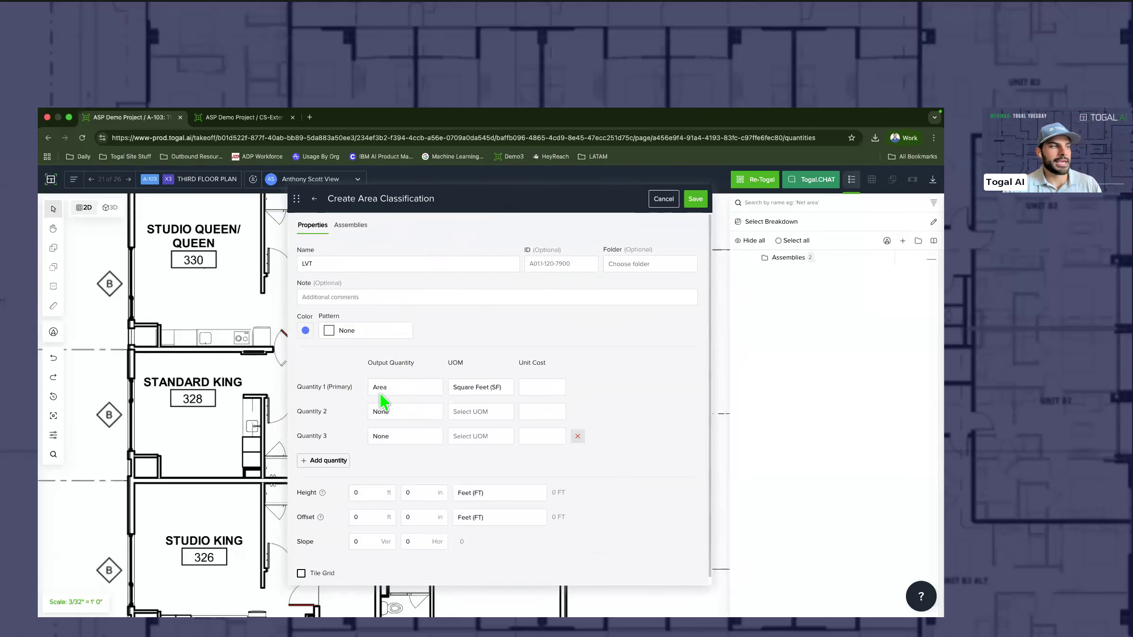
Step: Set Quantity 2 to Perimeter in Feet (FT), remove the empty Quantity 3 row, and save the LVT classification
left_click(392, 413)
left_click(427, 449)
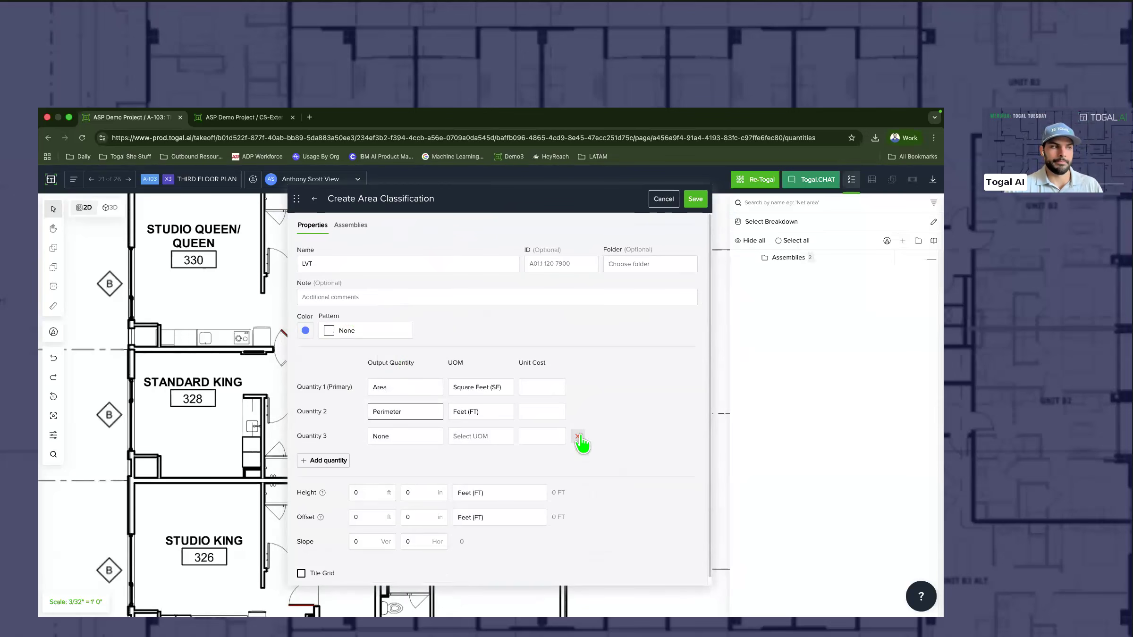
left_click(578, 436)
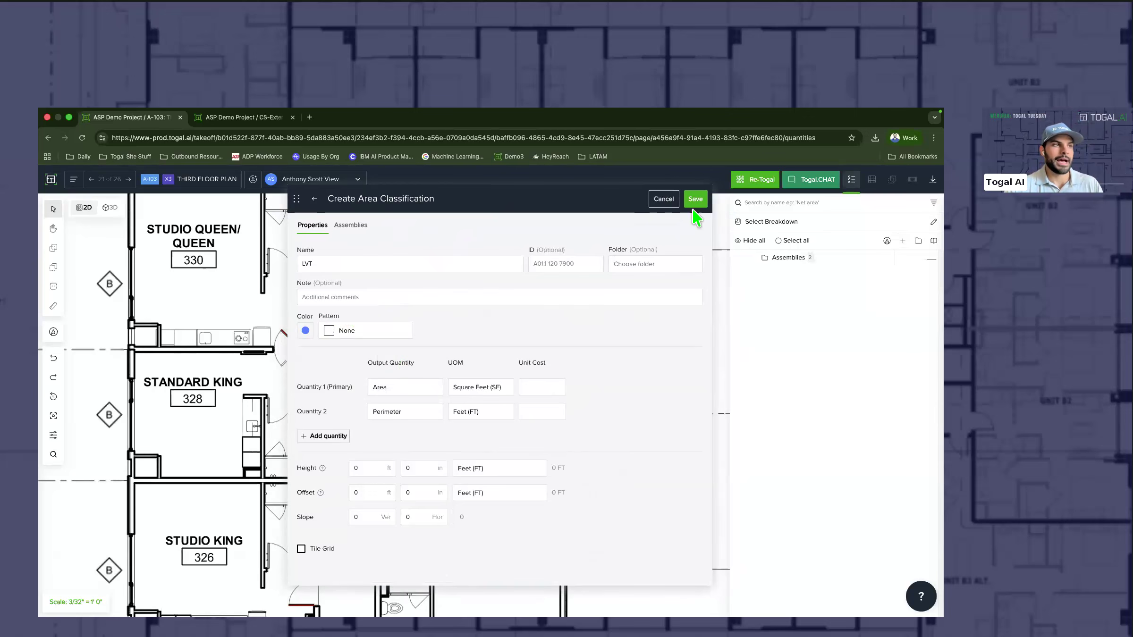
left_click(696, 202)
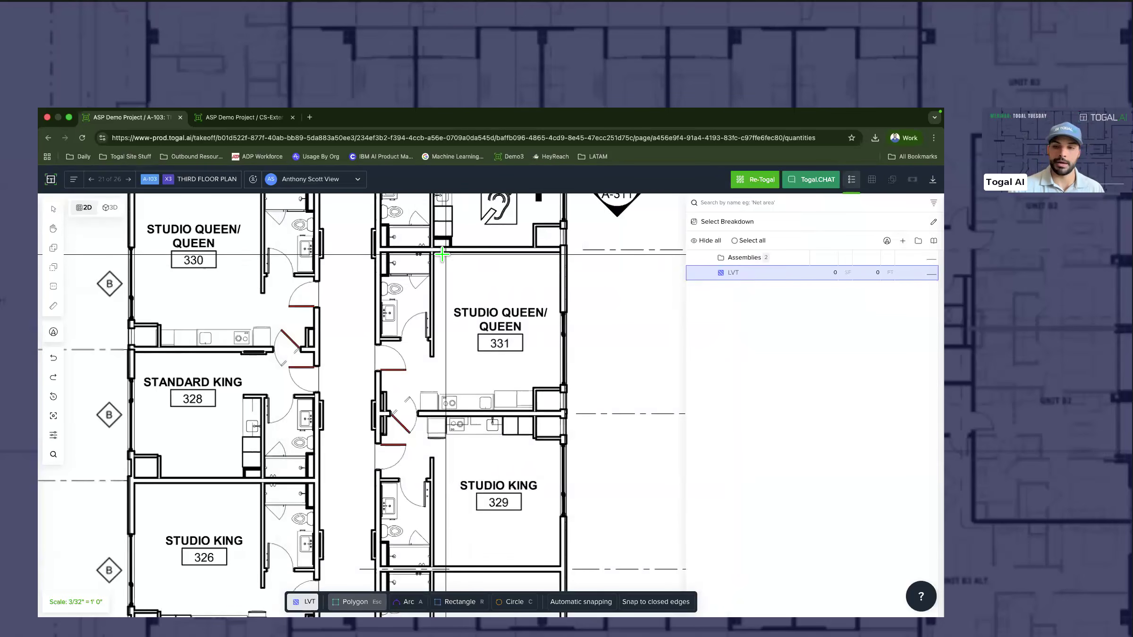
Step: Trace an LVT polygon of about 332 SF around Studio Queen/Queen 331, including the kitchen and entry but excluding the bathroom
scroll(441, 254, "up", 5)
left_click(420, 249)
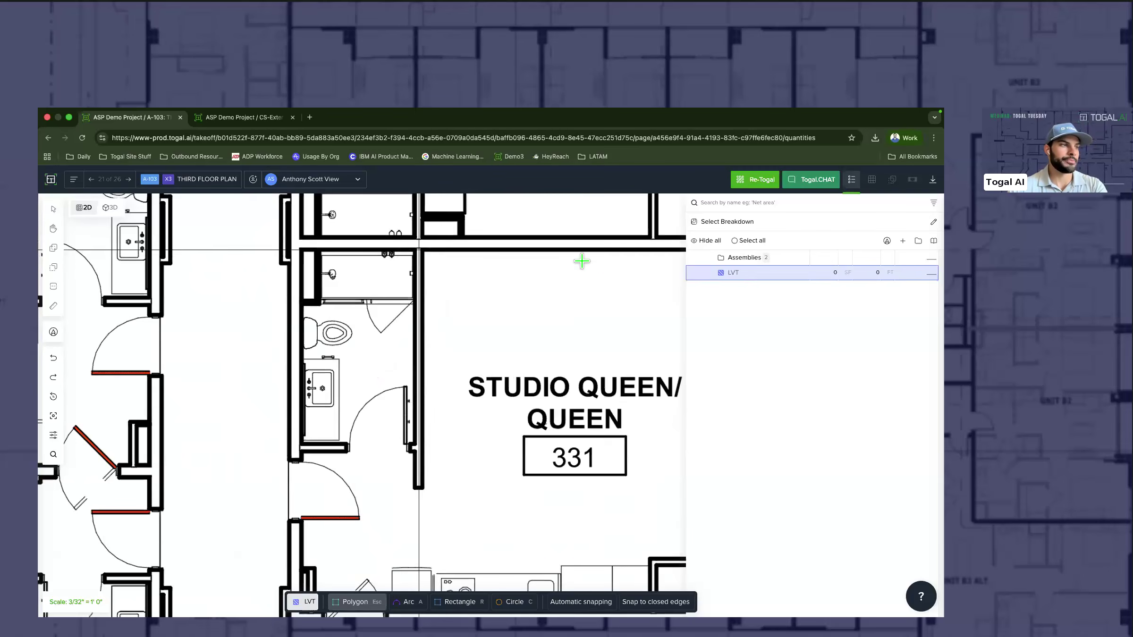
scroll(633, 267, "down", 4)
middle_click_drag(674, 257, 611, 258)
left_click(606, 256)
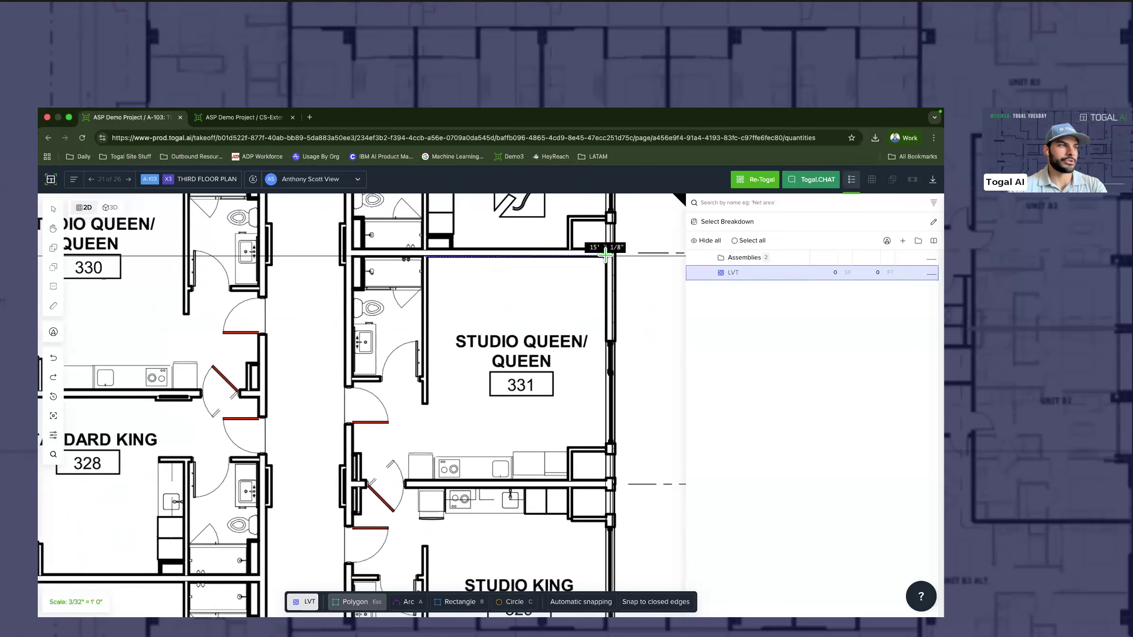
left_click(605, 447)
left_click(568, 450)
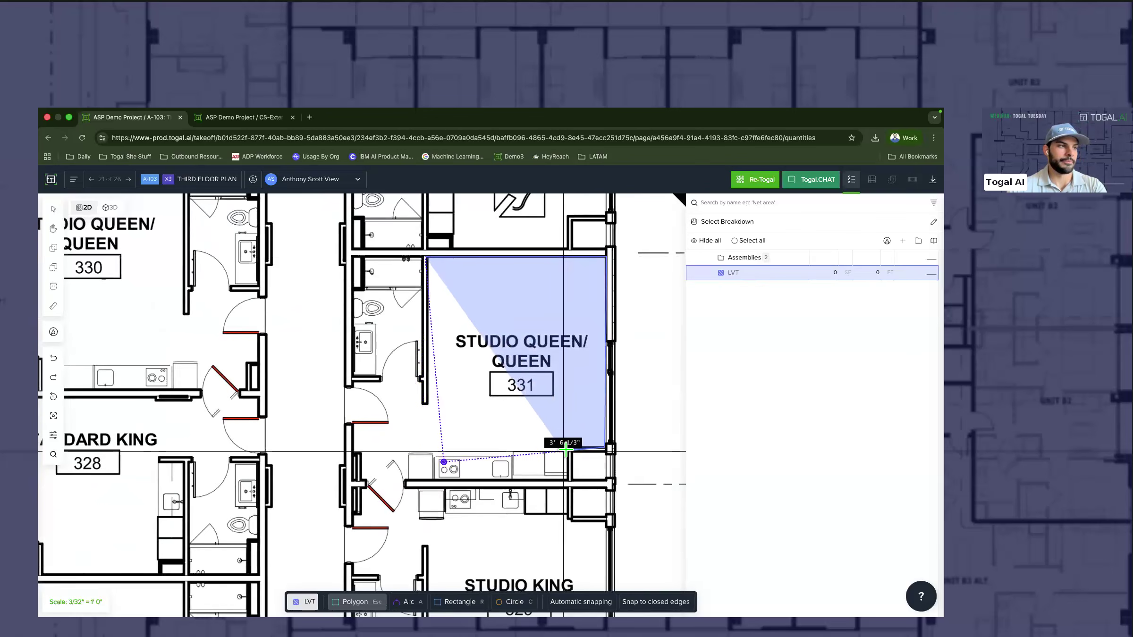
left_click(568, 480)
left_click(352, 482)
left_click(353, 453)
left_click(351, 382)
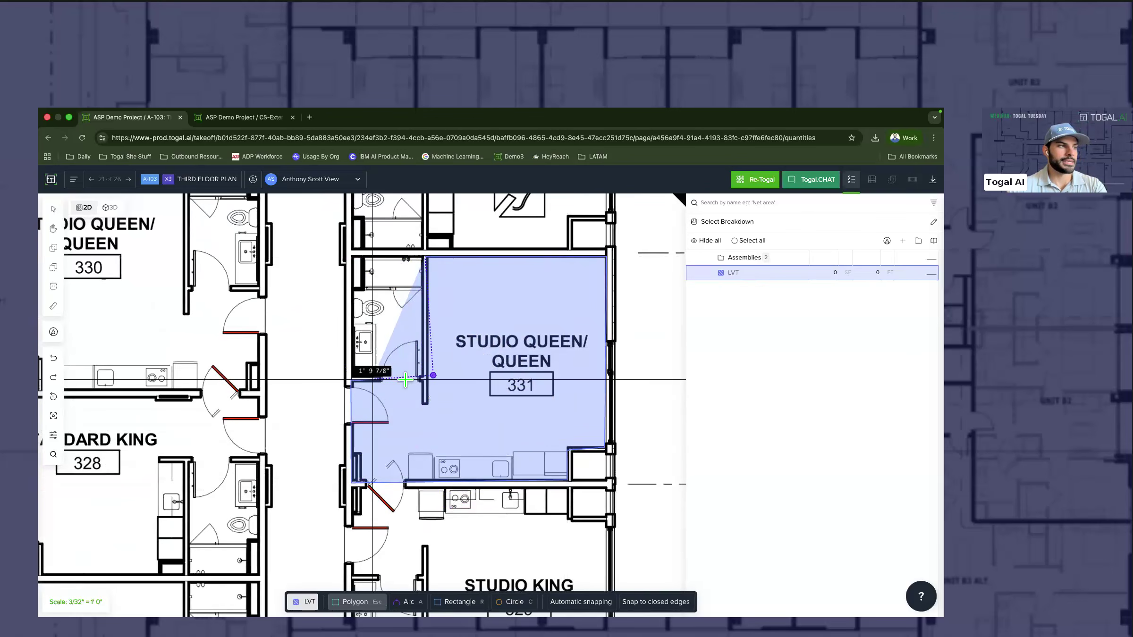
left_click(421, 382)
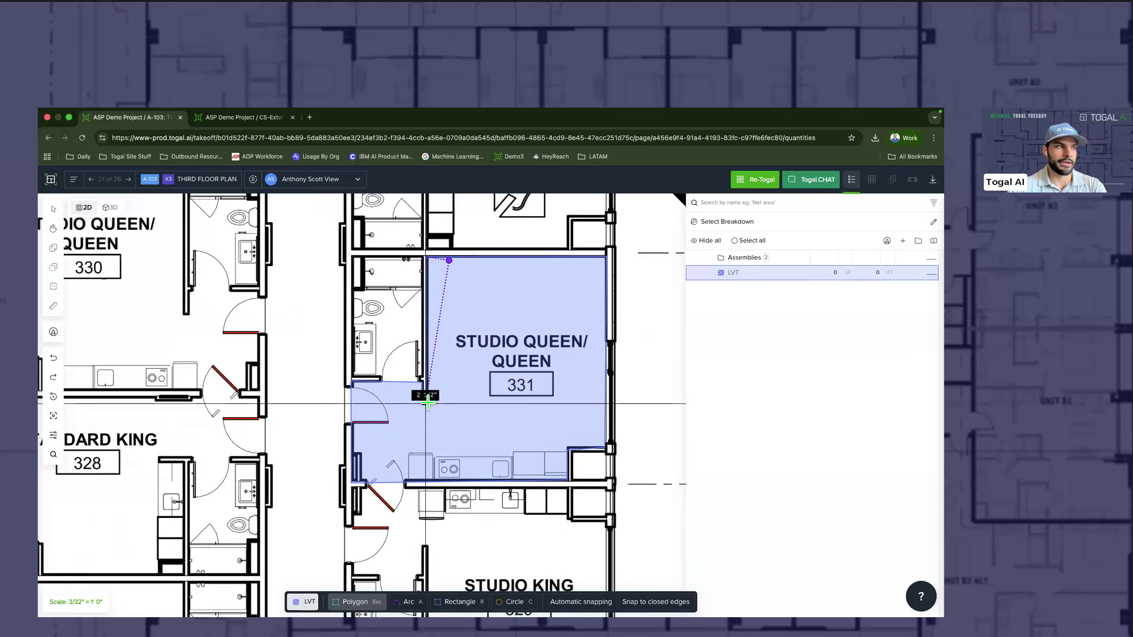
left_click(430, 404)
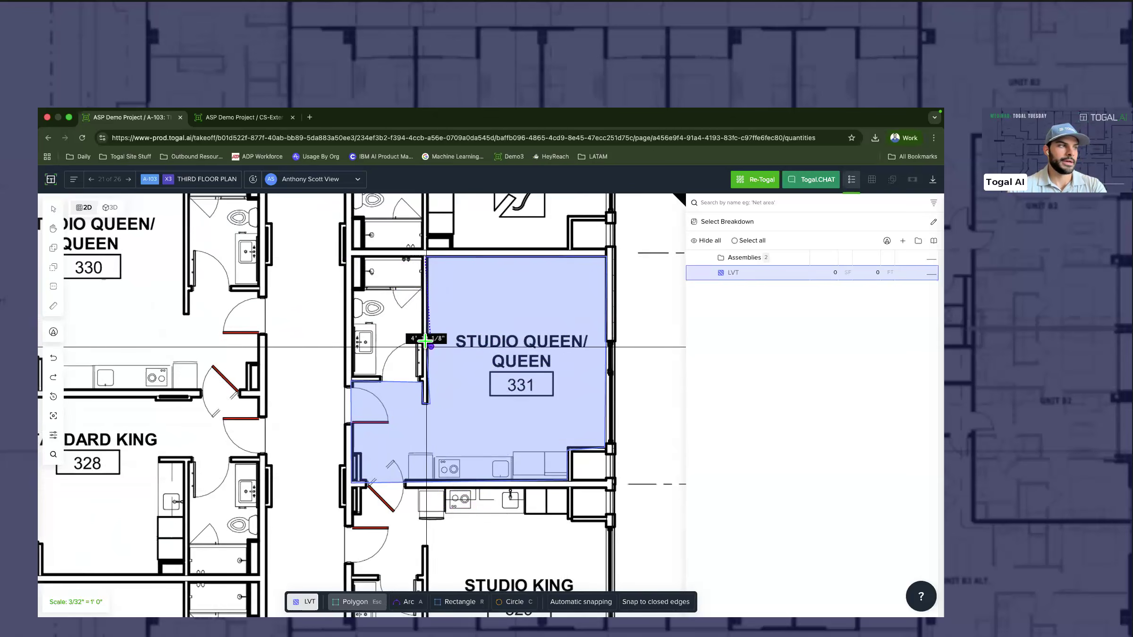
left_click(426, 258)
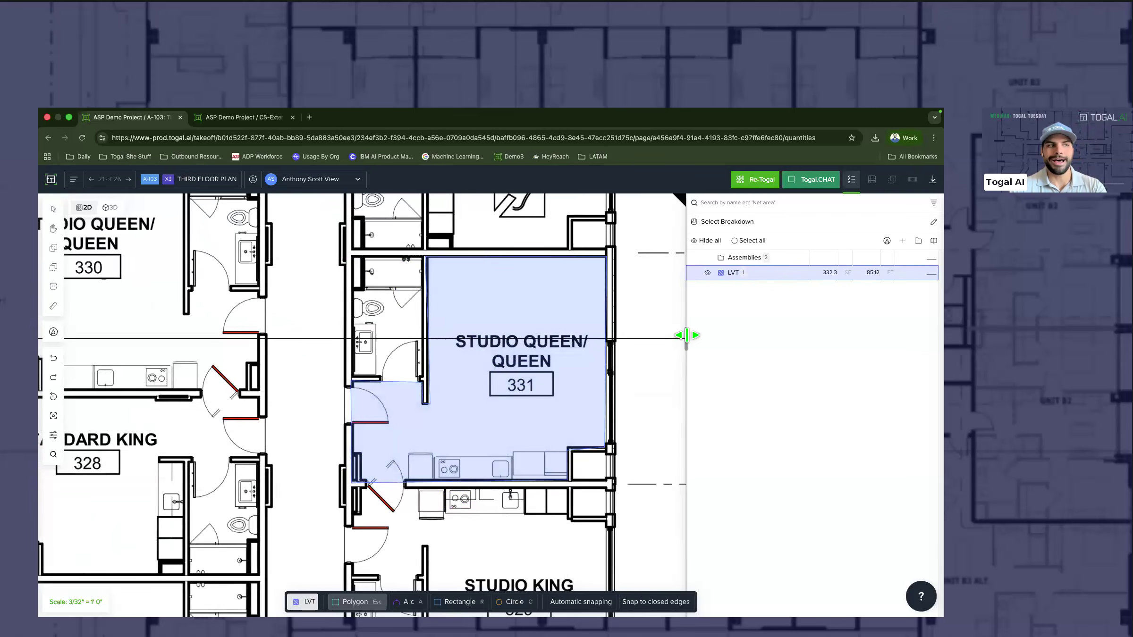
Step: Check the LVT classification's area and perimeter quantities and leave the polygon drawing mode
left_click(825, 277)
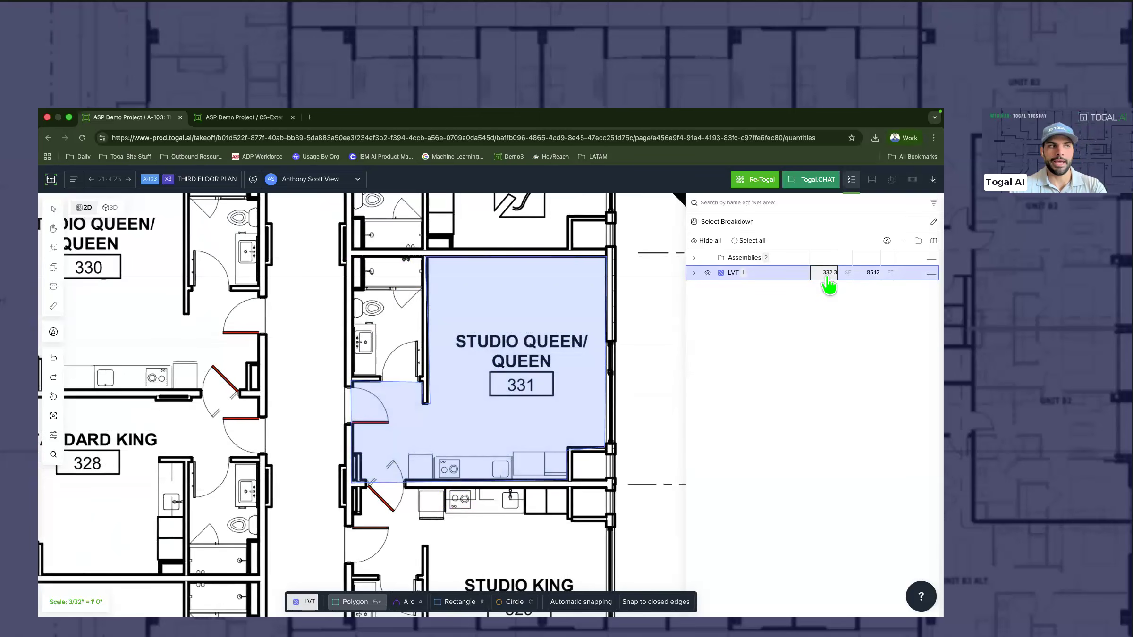
left_click(876, 278)
key("Escape")
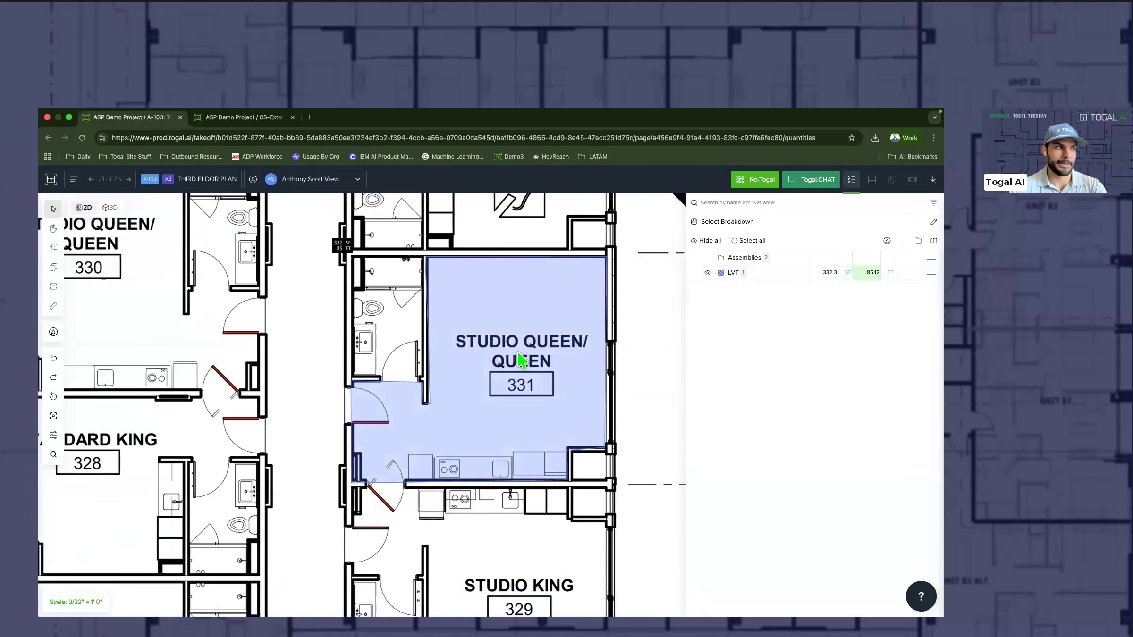
scroll(595, 385, "down", 5)
left_click_drag(608, 378, 584, 389)
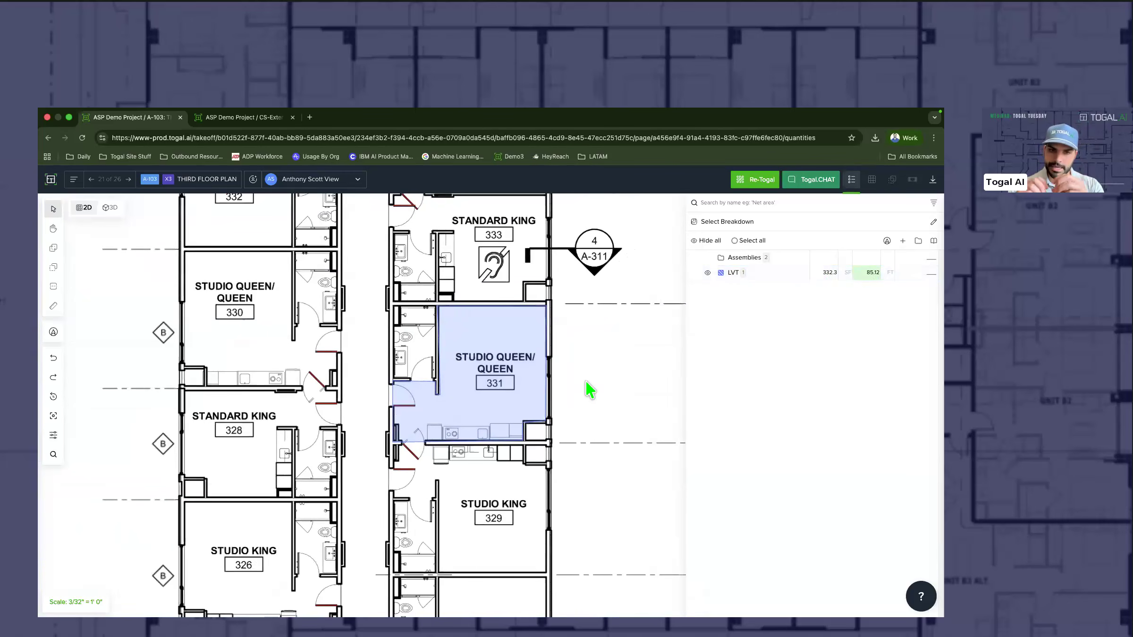
key("super+Tab")
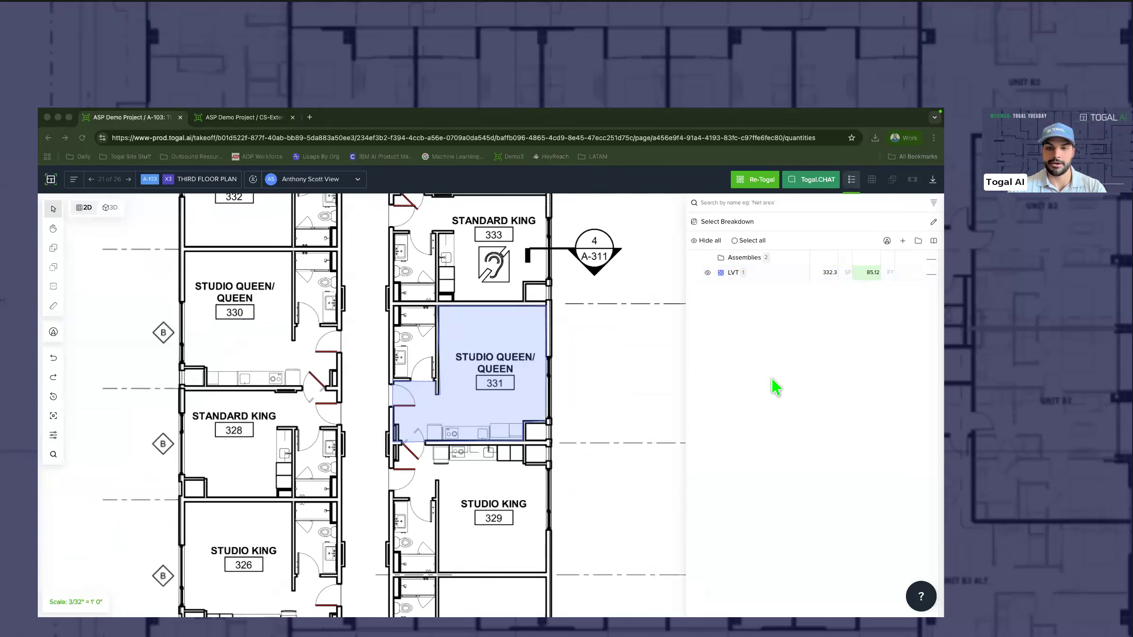
scroll(533, 383, "down", 2)
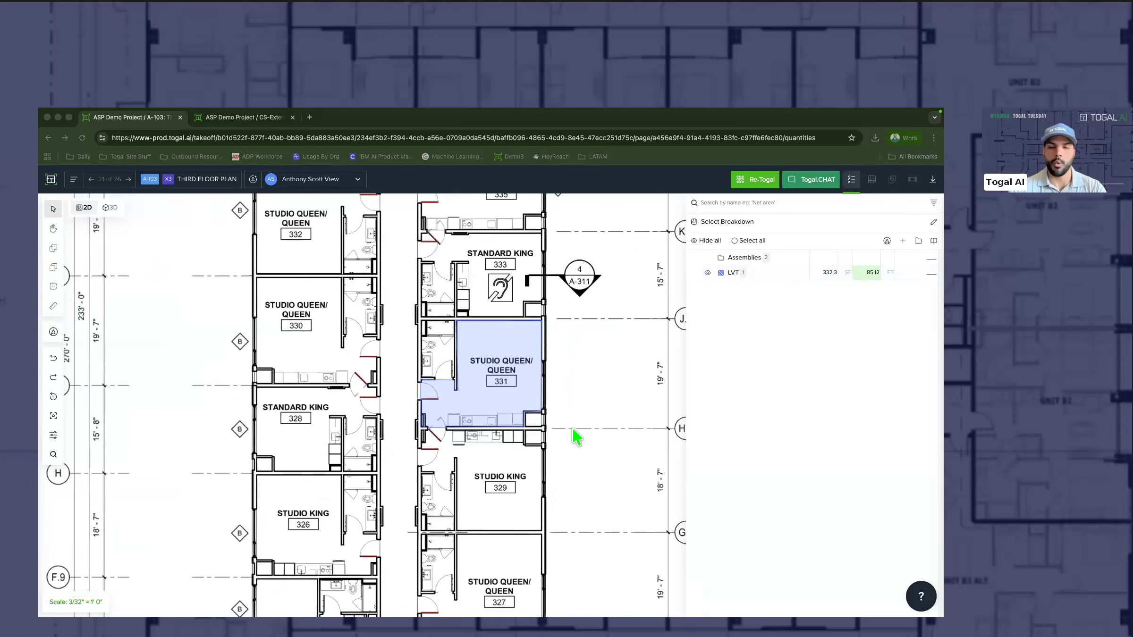
left_click(505, 119)
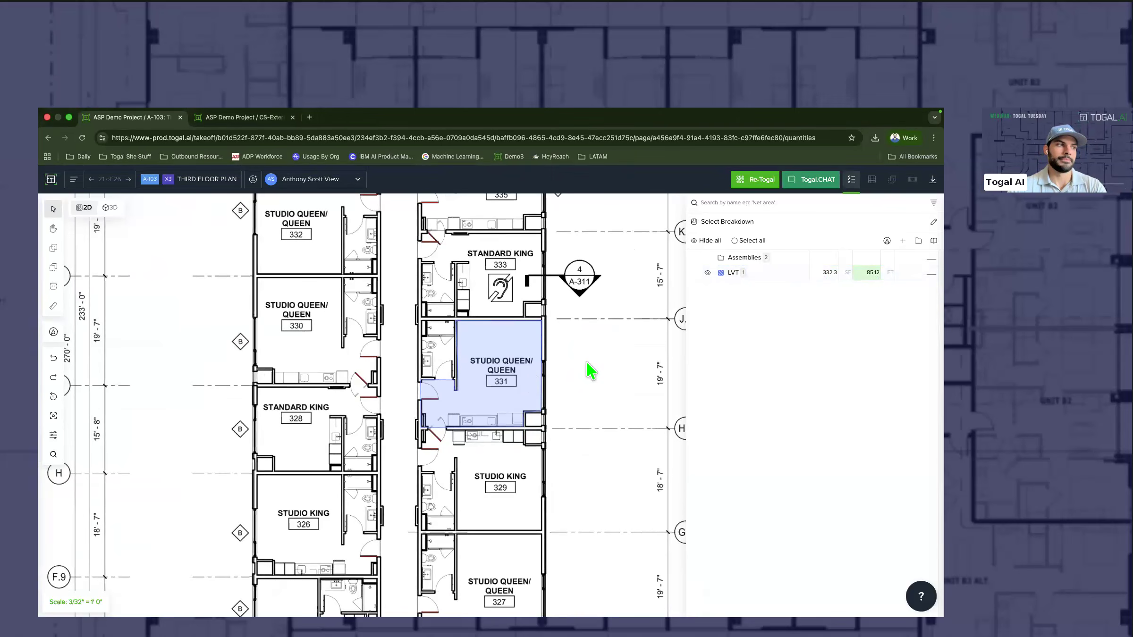
Step: Copy the LVT polygon in Studio Queen/Queen 331 and paste eight duplicates onto the floor plan
middle_click_drag(531, 357, 512, 343)
scroll(529, 345, "down", 3)
left_click(472, 363)
left_click_drag(549, 315, 474, 358)
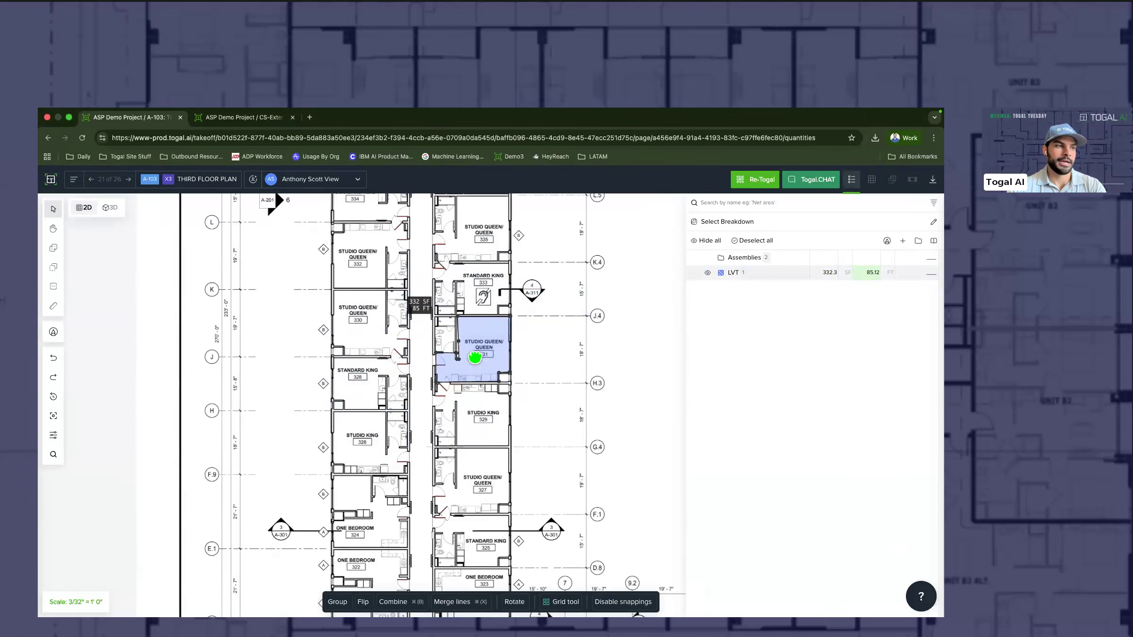
key("super+c")
key("super+v")
key("super+v")
key("super+v")
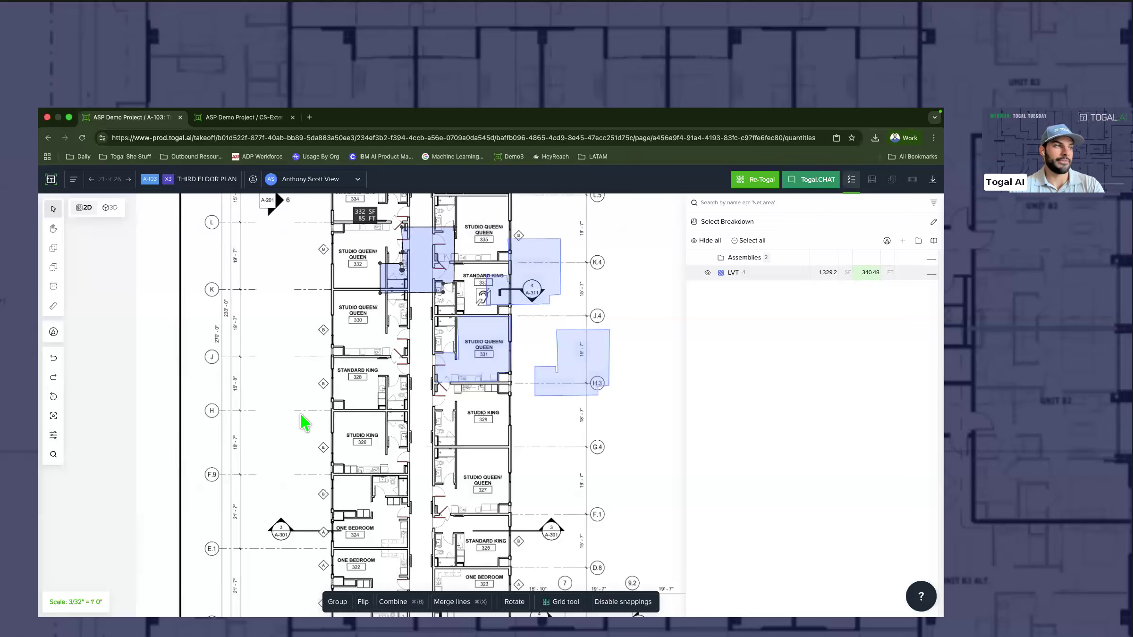
key("super+v")
key("super+v")
key("super+v")
key("super+v")
key("super+v")
scroll(445, 442, "down", 5)
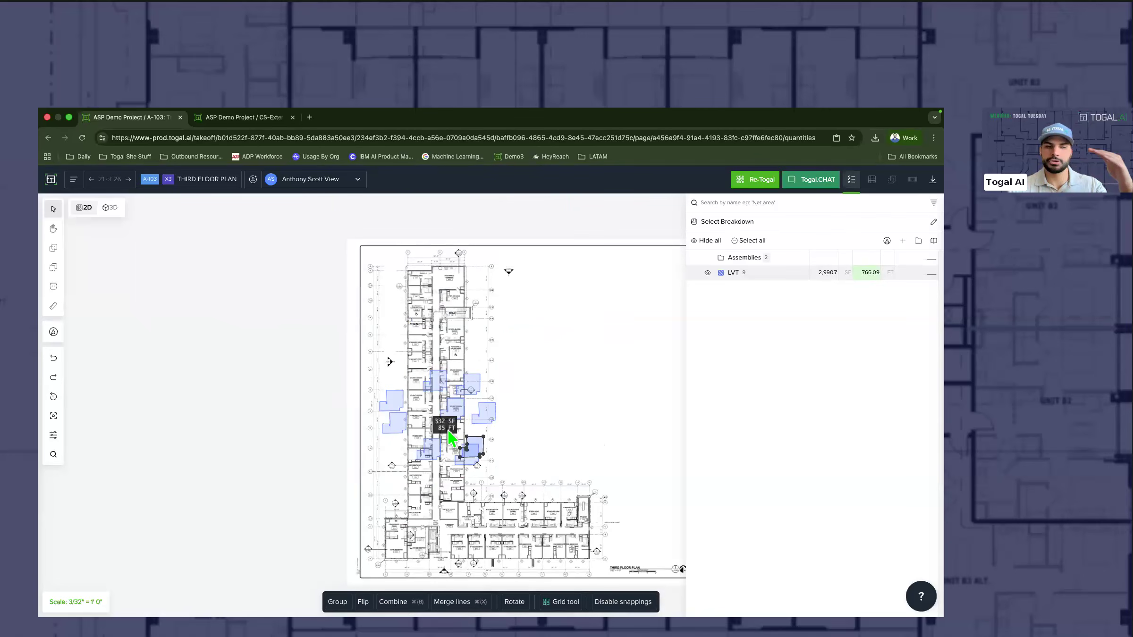
scroll(451, 429, "up", 2)
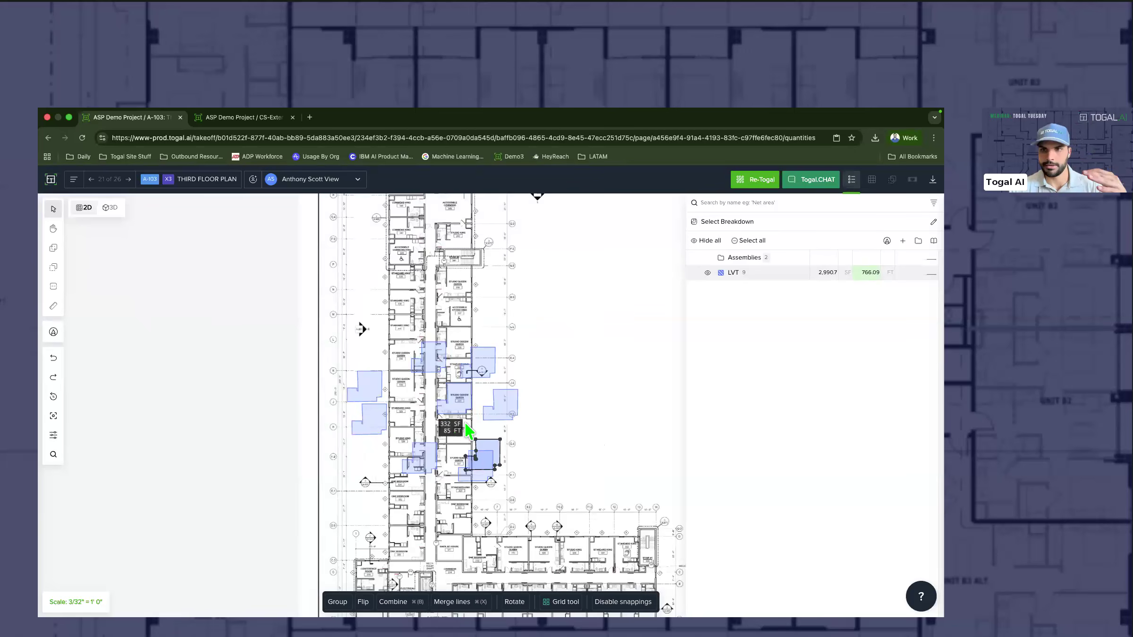
left_click(466, 421)
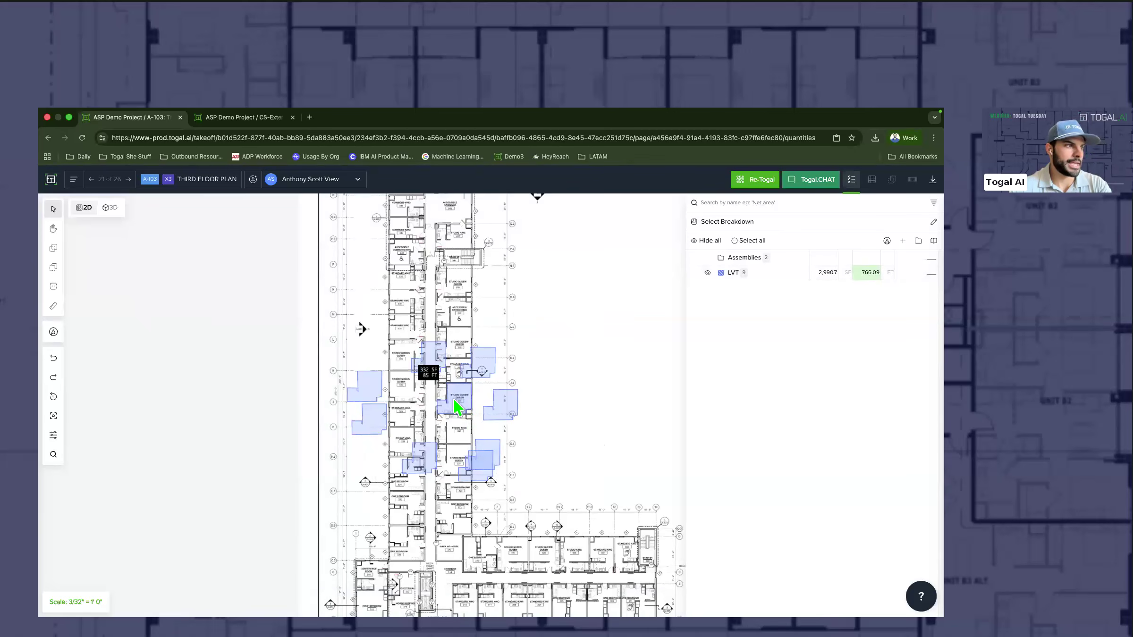
Step: Cut a circular hole around the room label and a curved corner section out of Studio Queen/Queen 331's LVT polygon
scroll(456, 407, "up", 3)
scroll(474, 407, "up", 3)
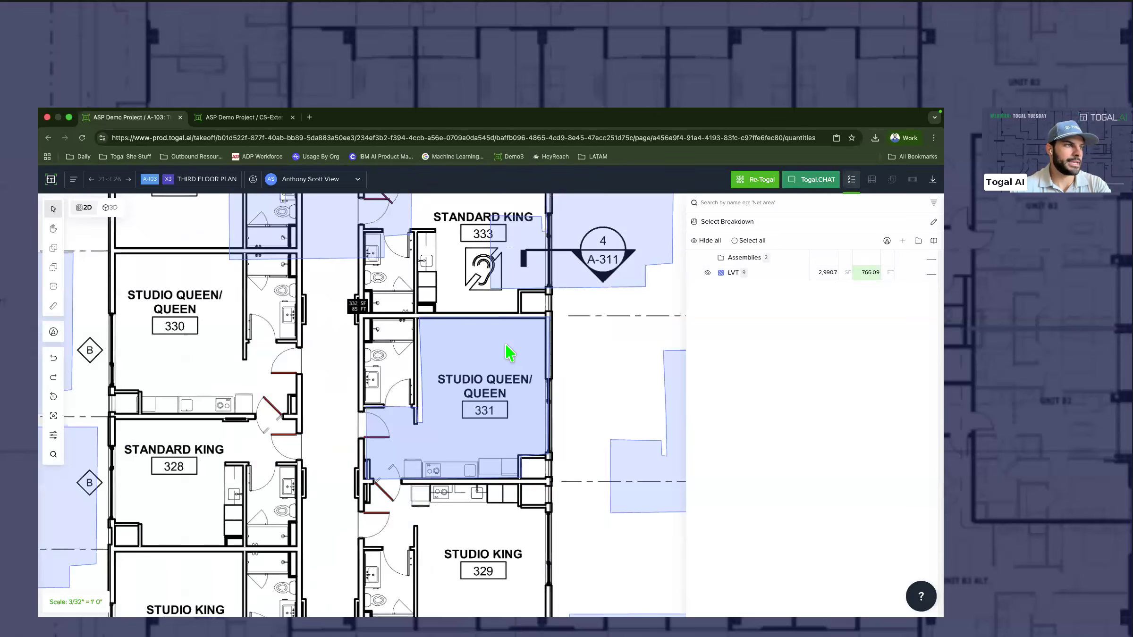
left_click(484, 378)
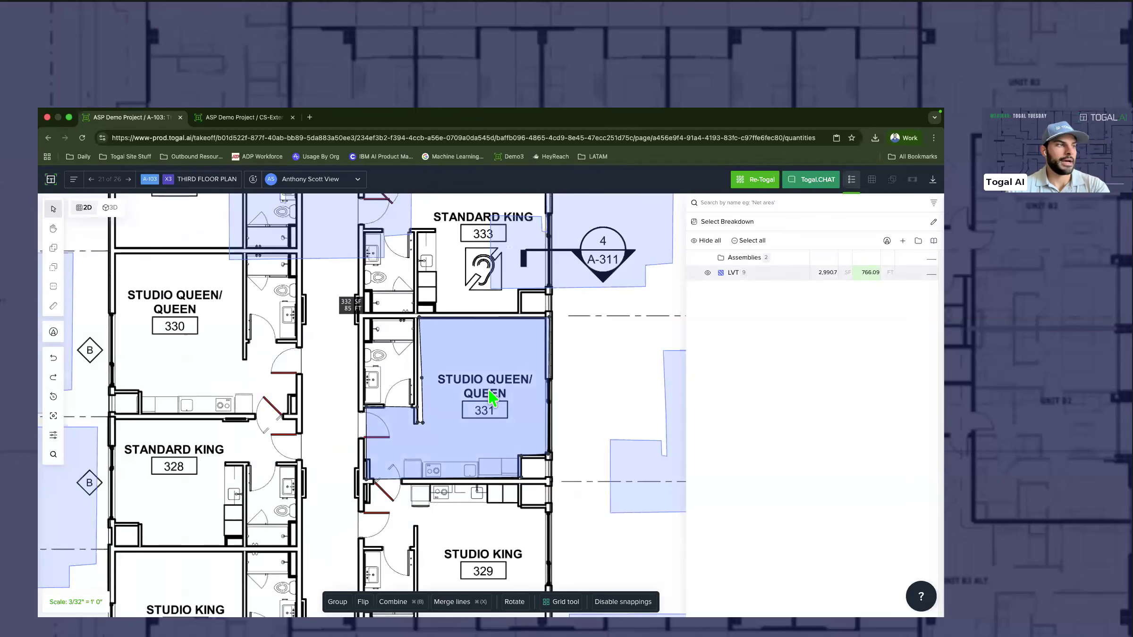
key("c")
left_click(450, 372)
left_click(506, 442)
left_click(510, 305)
left_click(596, 372)
key("Escape")
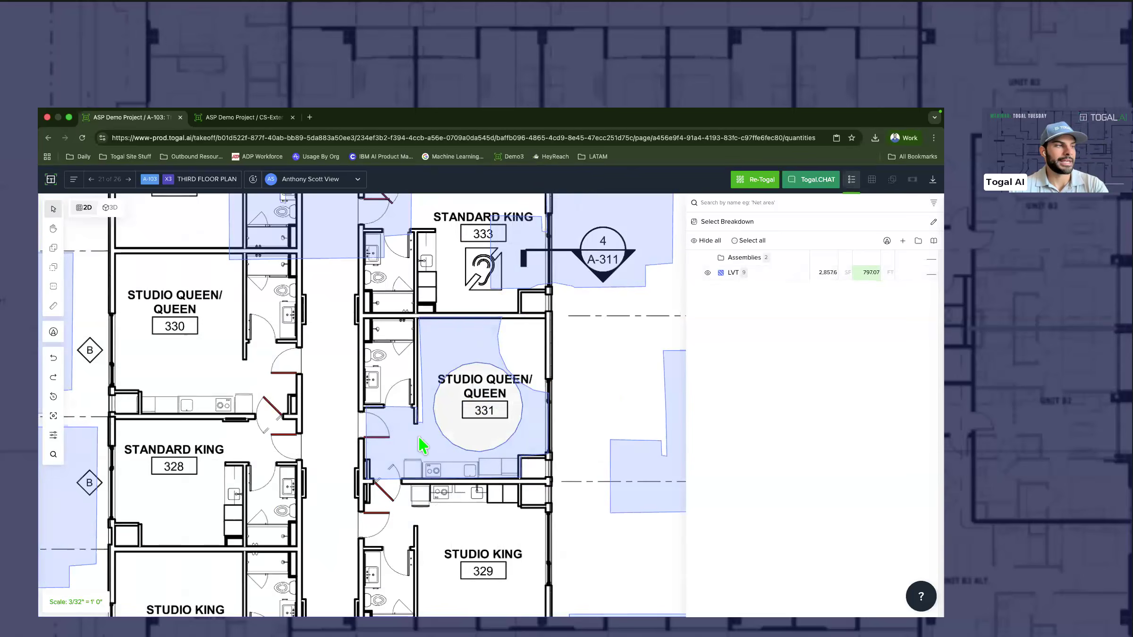
Step: Split Studio Queen/Queen 331's remaining LVT polygon with a diagonal cut running from the bathroom past the room's lower right corner
left_click(424, 446)
key("c")
left_click(374, 374)
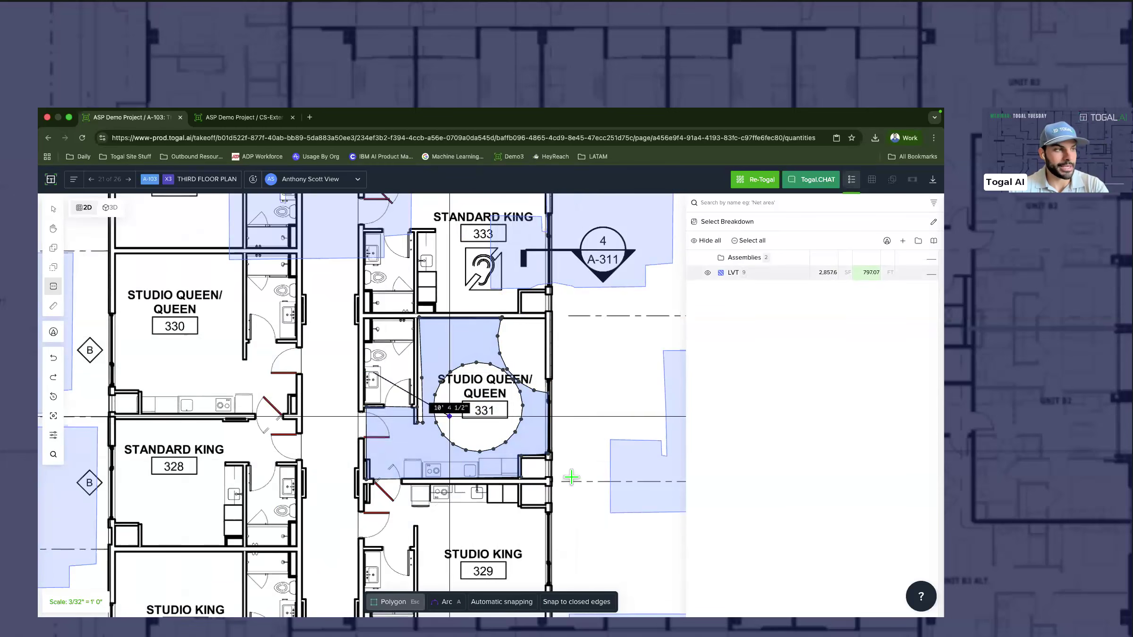
double_click(588, 489)
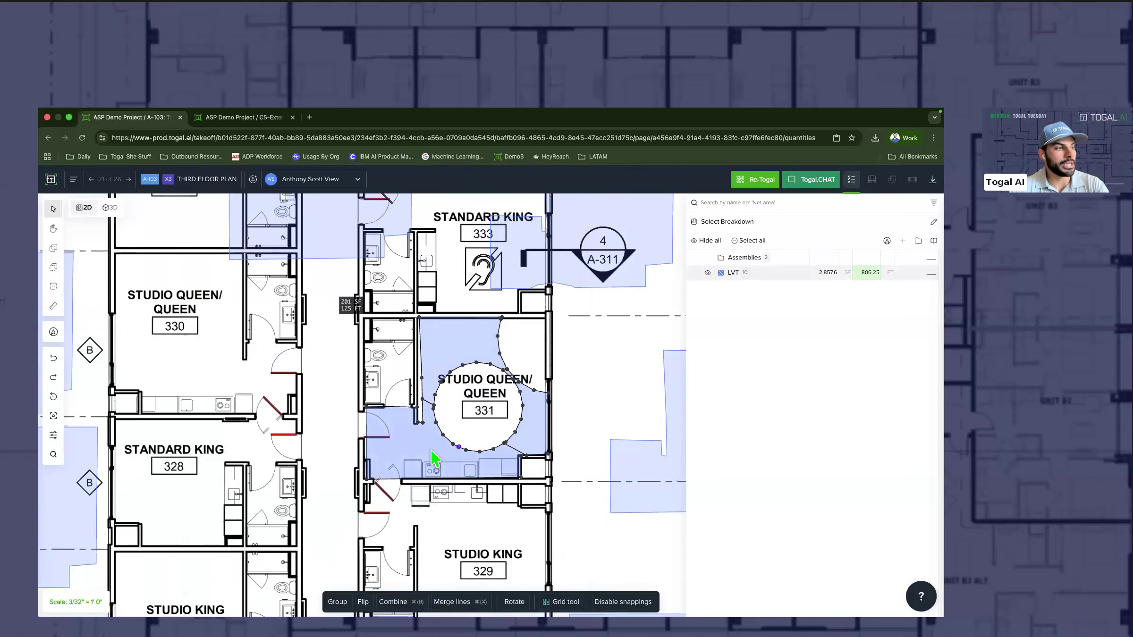
Step: Create an area classification named Carpet from the split-off kitchen and entry piece of room 331 and assign it to that piece
left_click(416, 460)
right_click(439, 451)
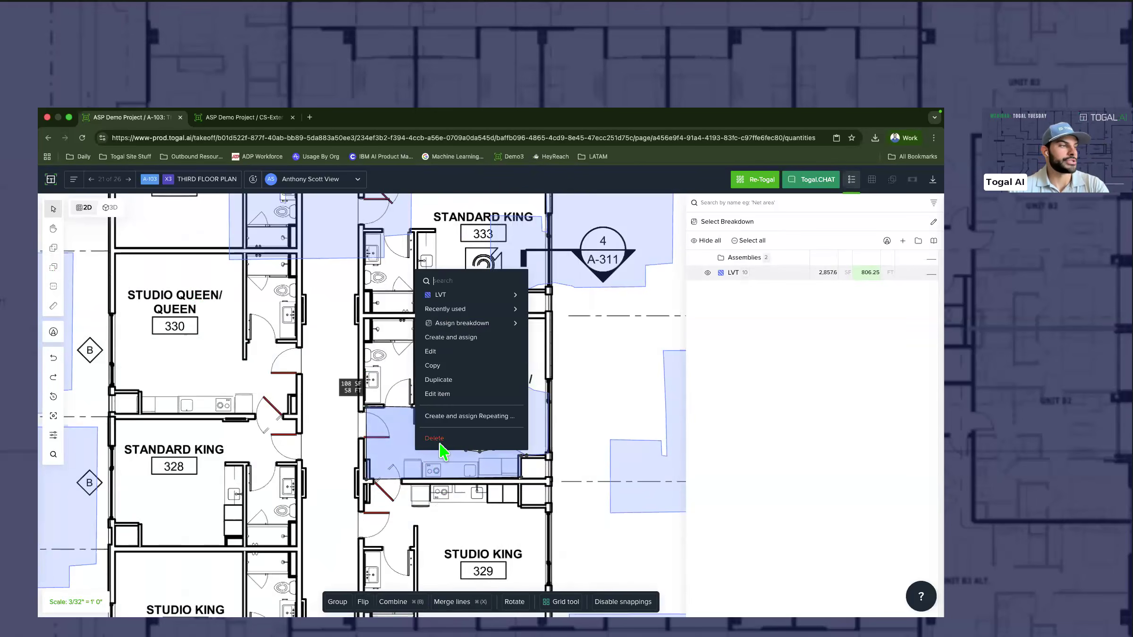
left_click(458, 338)
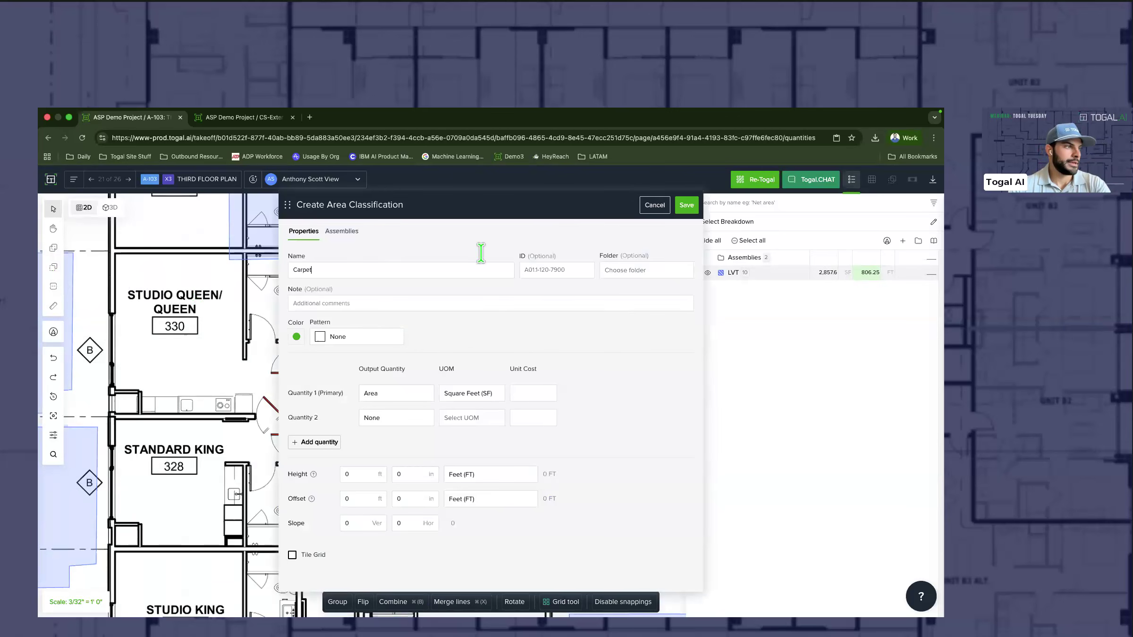
left_click(686, 204)
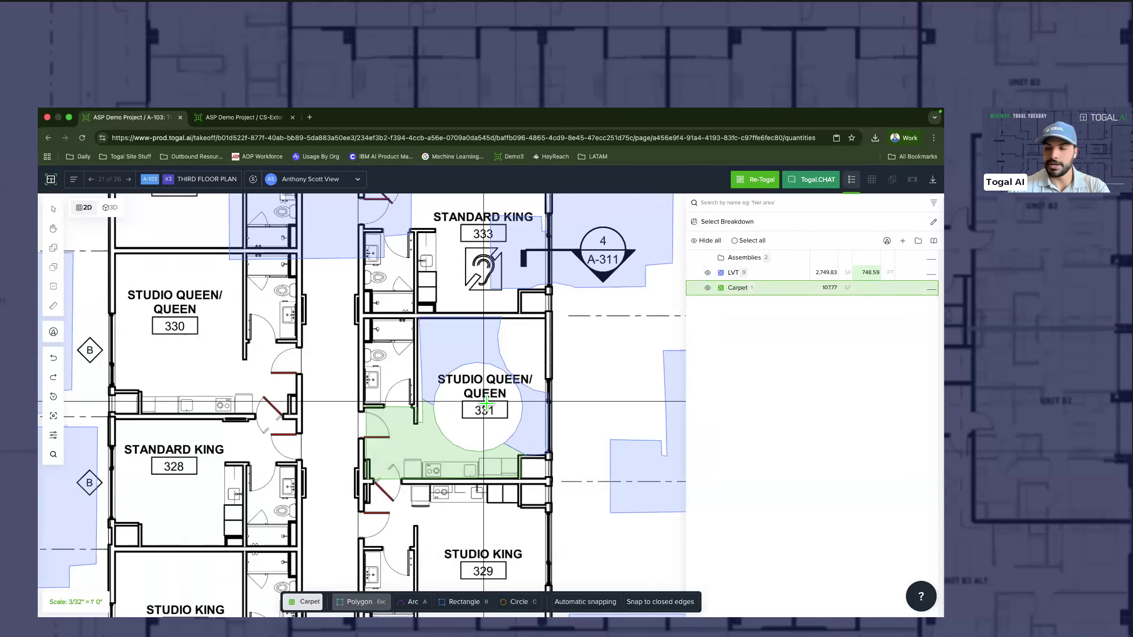
key("Escape")
scroll(505, 420, "down", 2)
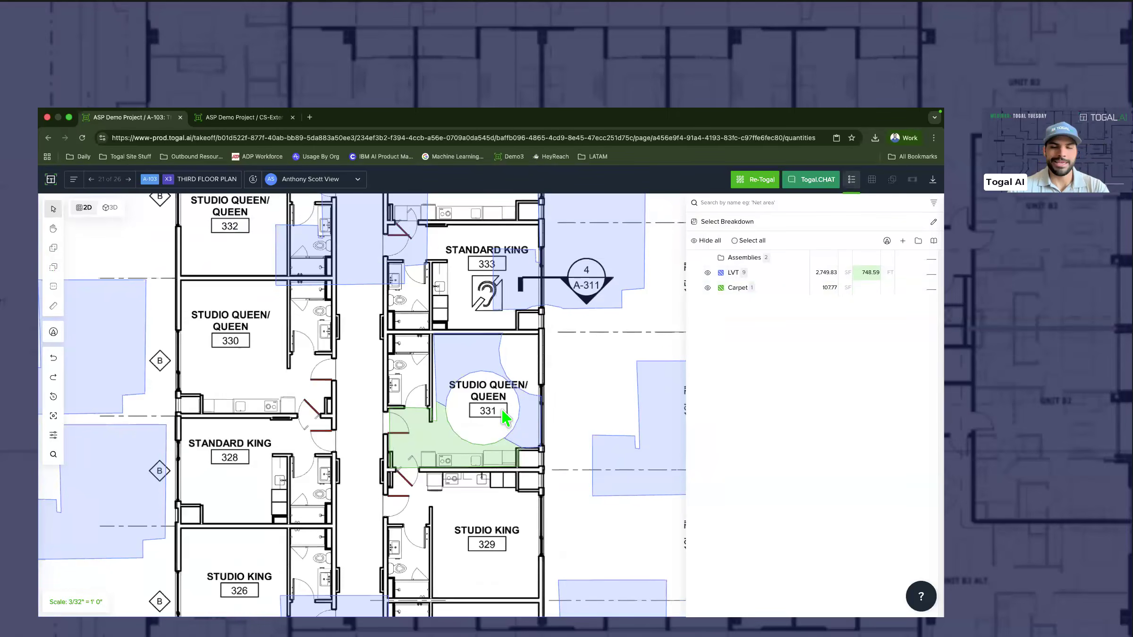
Step: Delete all the LVT and Carpet shapes from the third floor plan
scroll(505, 418, "down", 1)
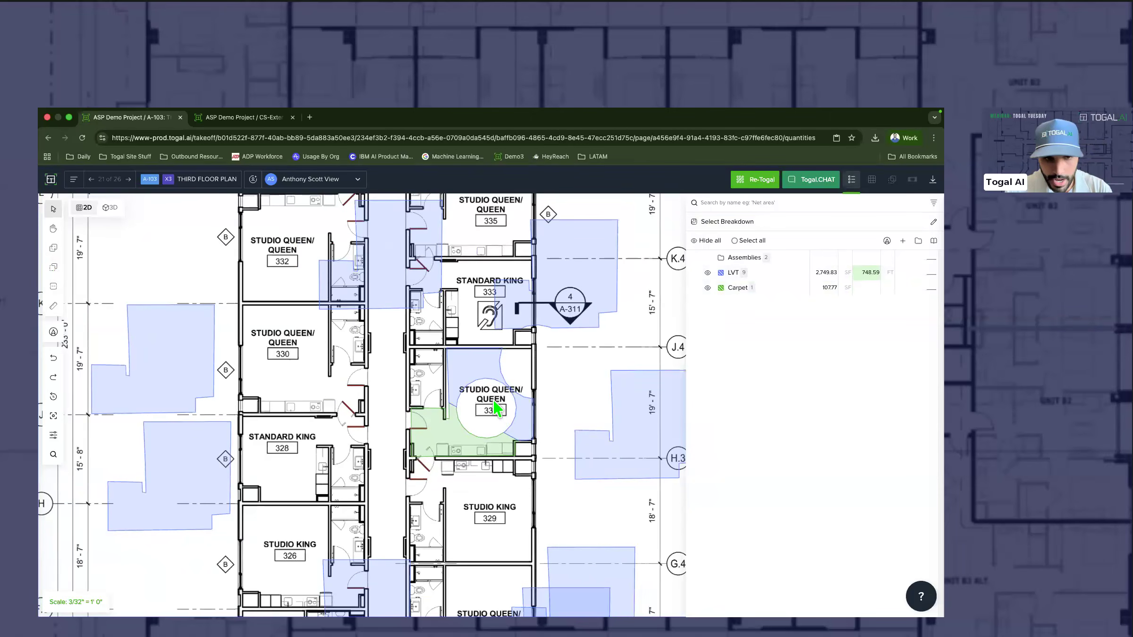
scroll(496, 408, "down", 1)
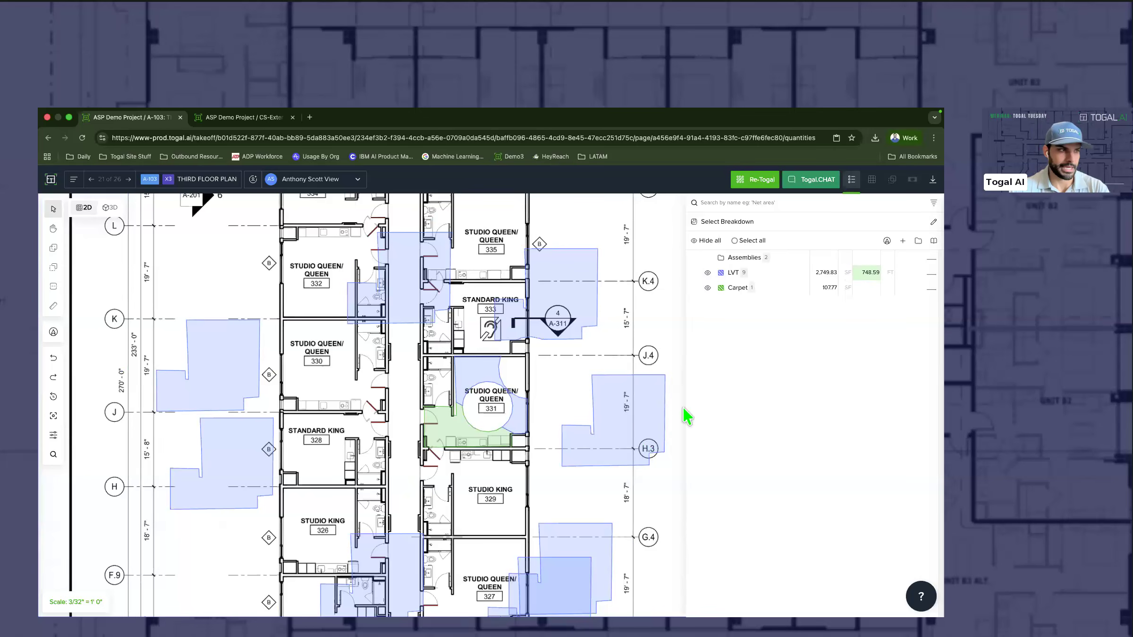
scroll(645, 416, "down", 1)
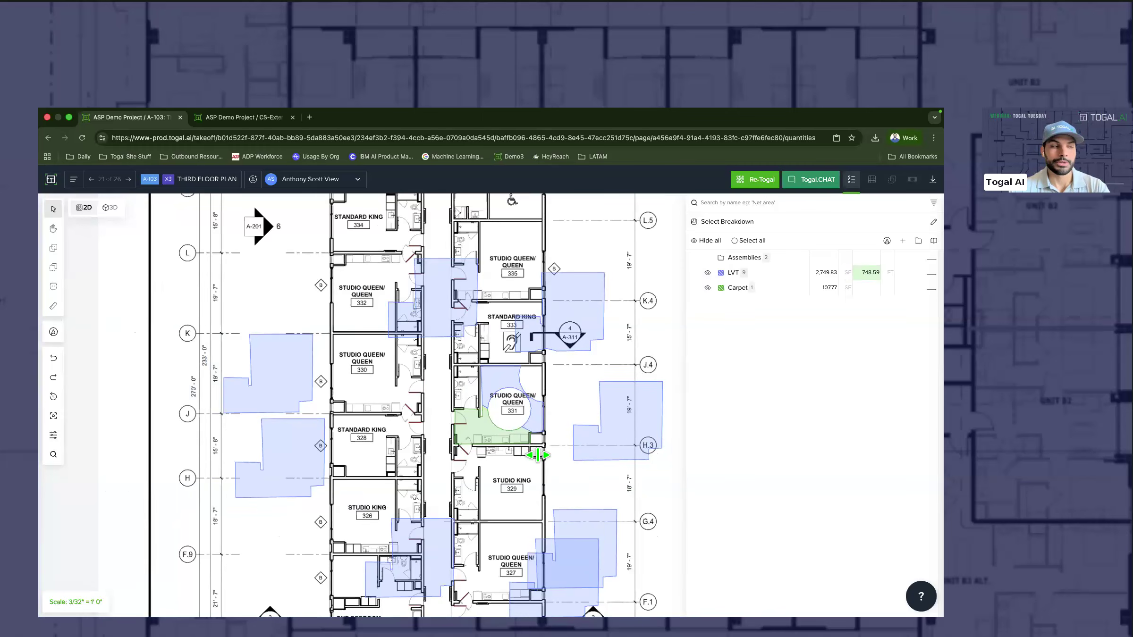
key("super+a")
key("Delete")
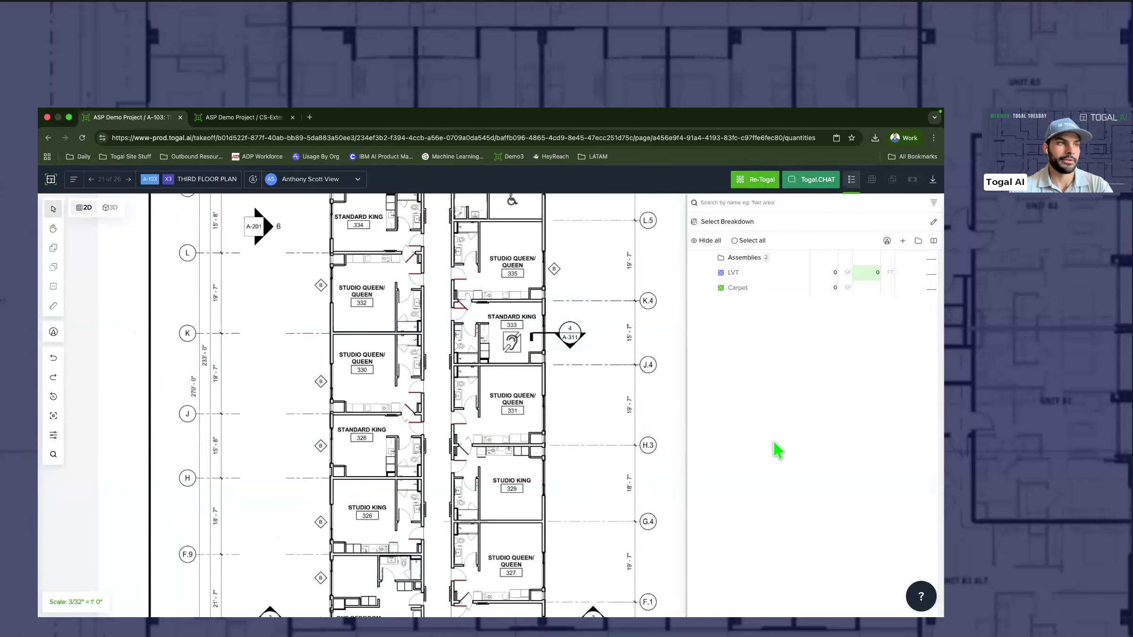
Step: Delete both the LVT and Carpet classifications and confirm the deletion
scroll(601, 415, "down", 1)
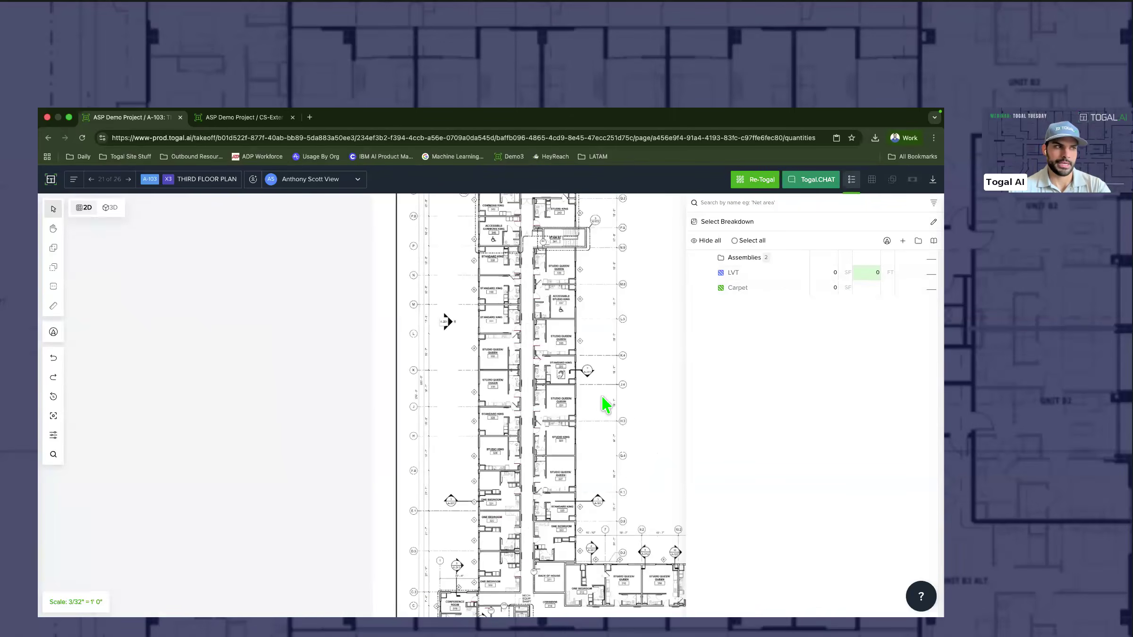
scroll(561, 398, "down", 3)
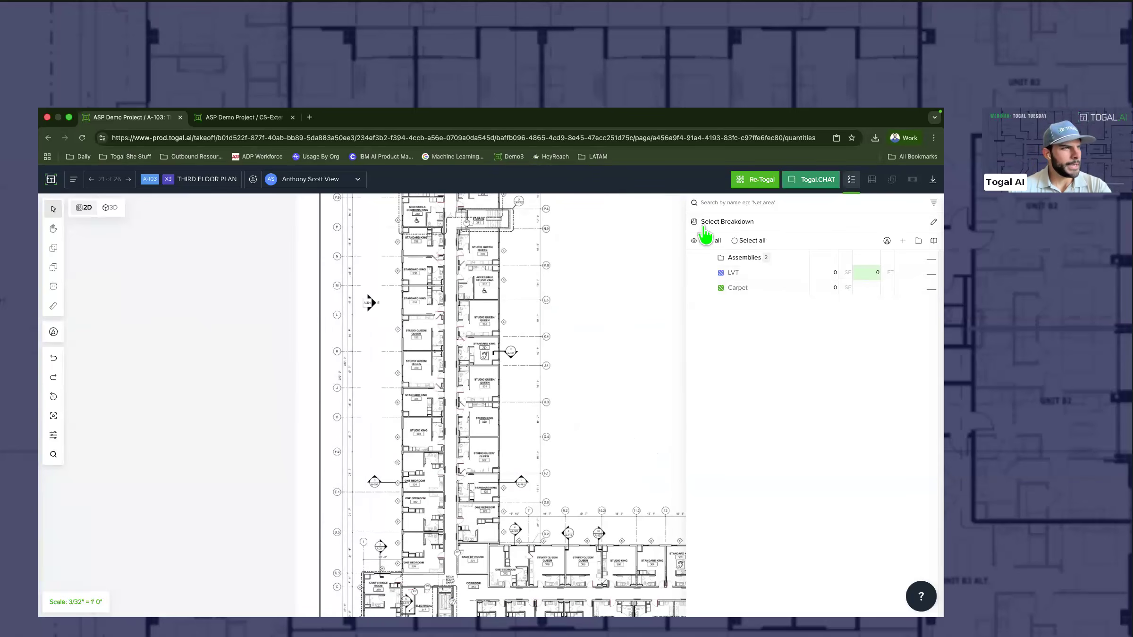
right_click(743, 293)
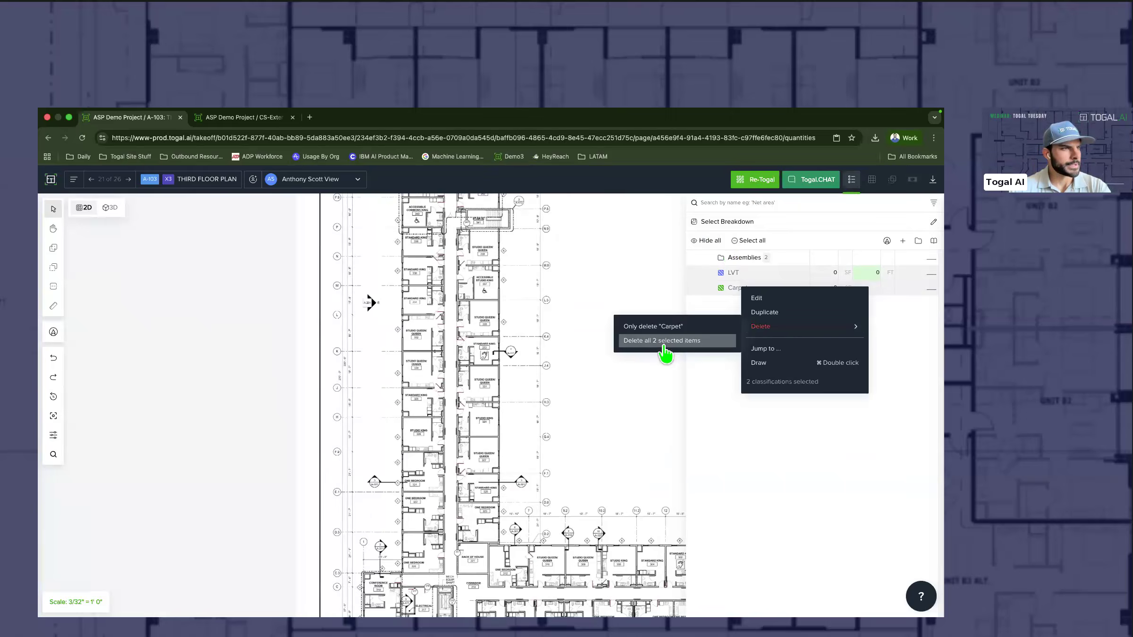
left_click(663, 352)
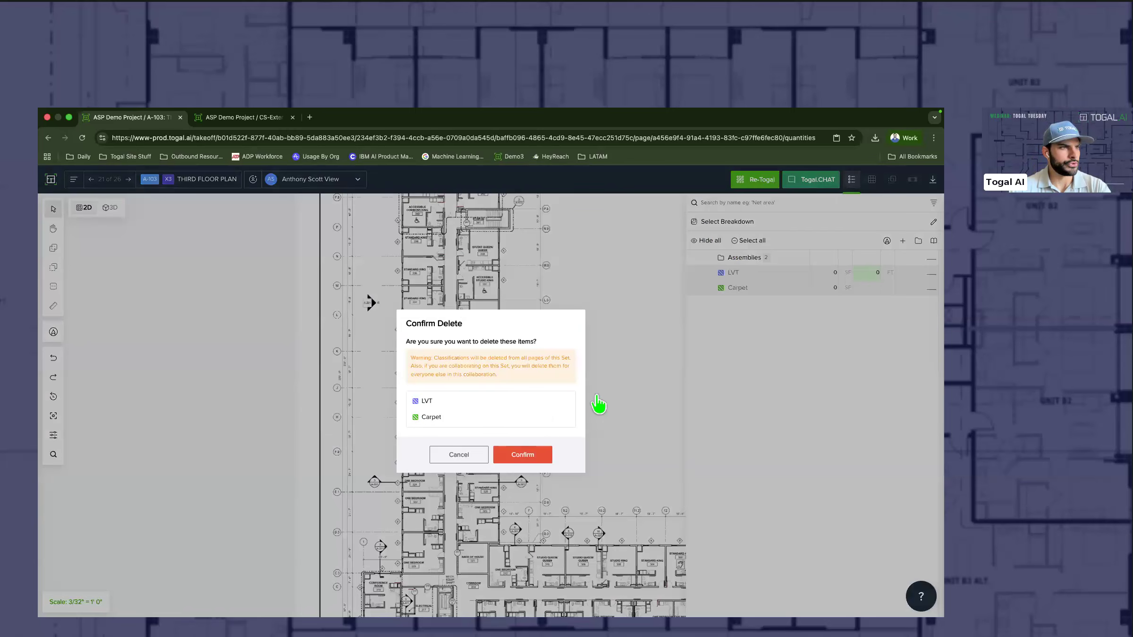
left_click(524, 462)
scroll(581, 432, "down", 3)
left_click_drag(627, 391, 448, 388)
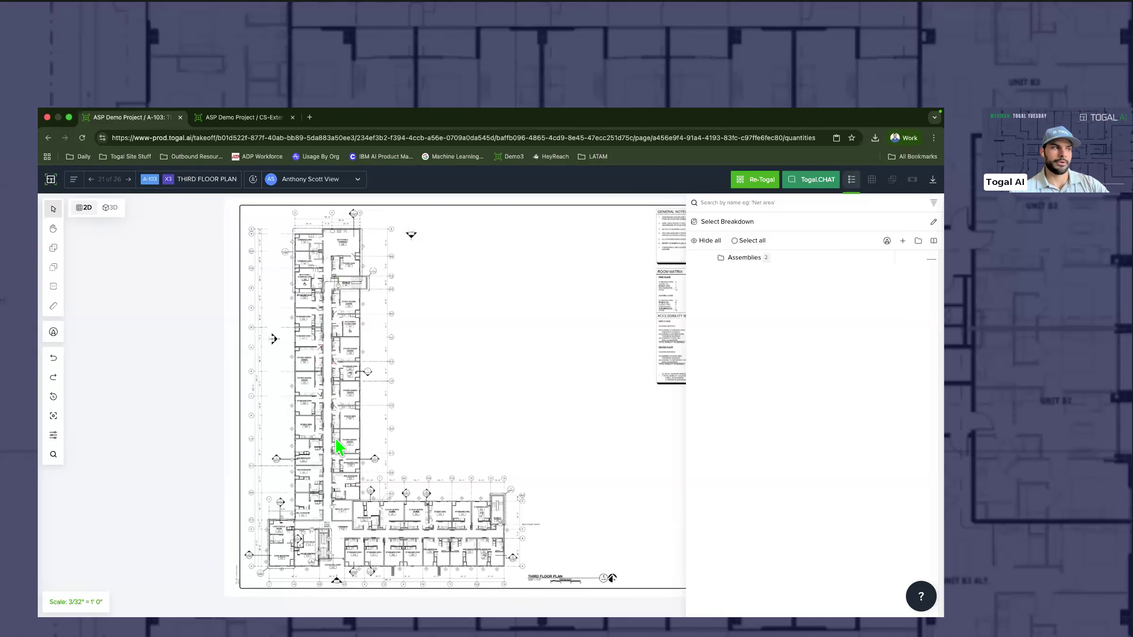
Step: Run Re-Togal with All Features to generate an automatic takeoff of areas, lines and counts for the floor plan
left_click(755, 185)
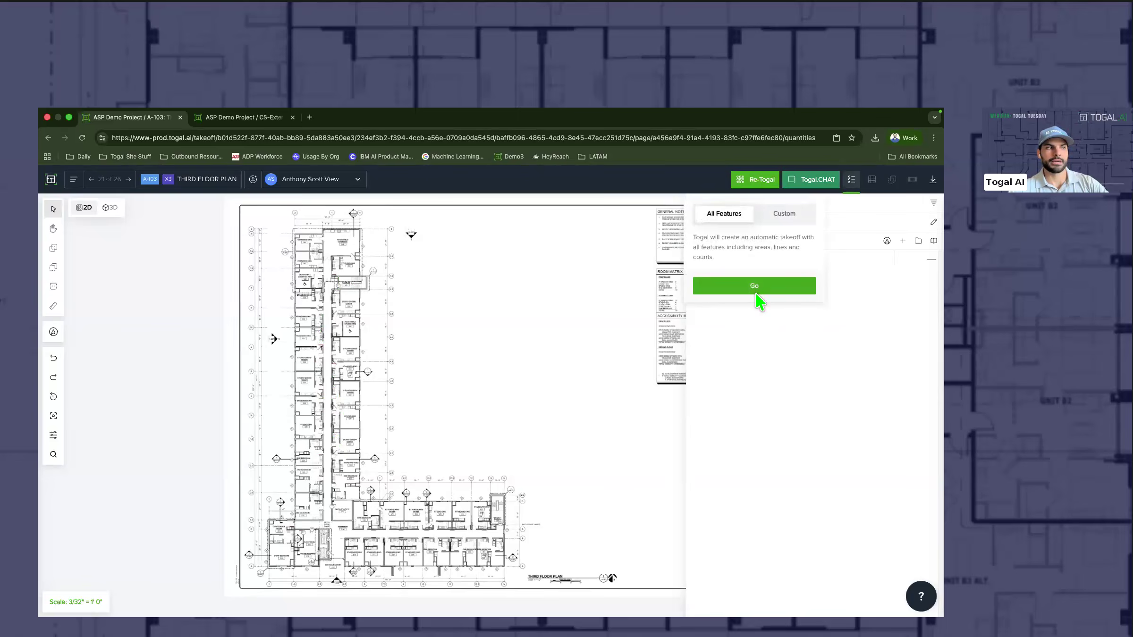
left_click(756, 286)
left_click(522, 479)
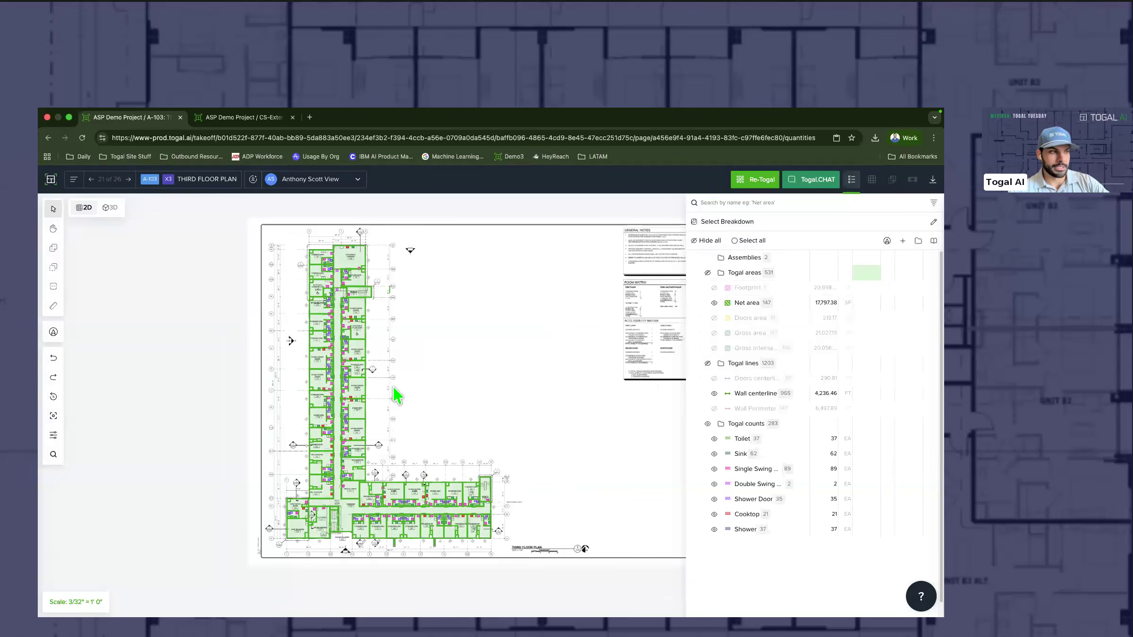
scroll(338, 385, "up", 3)
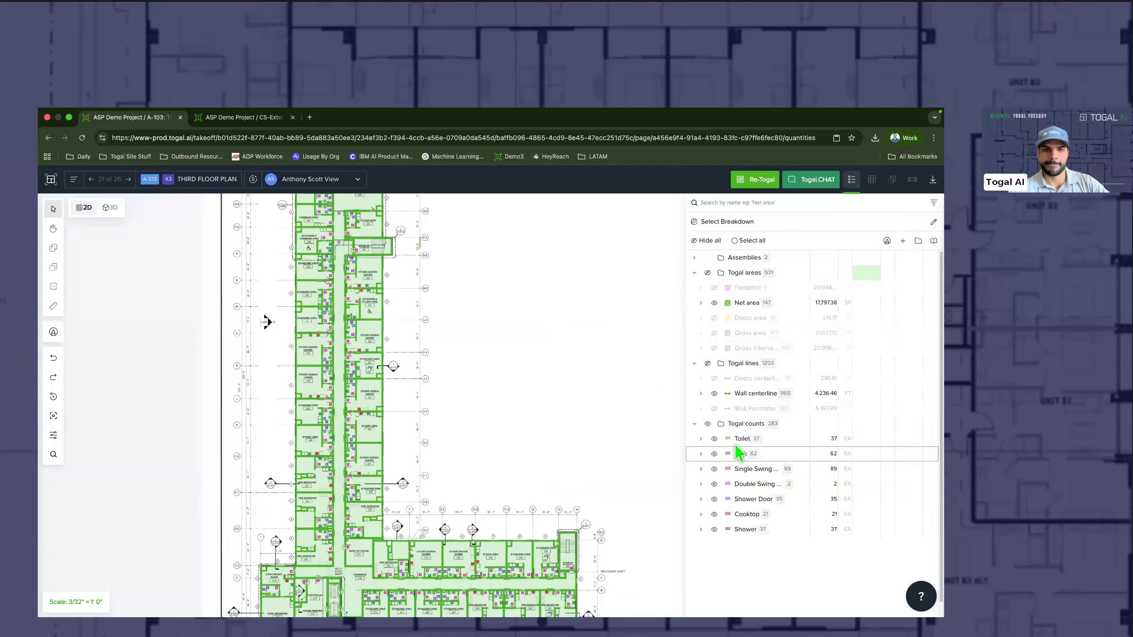
Step: Collapse the Togal areas, Togal lines and Togal counts folders, and highlight all counted items on the plan
left_click(695, 273)
left_click(695, 288)
left_click(694, 303)
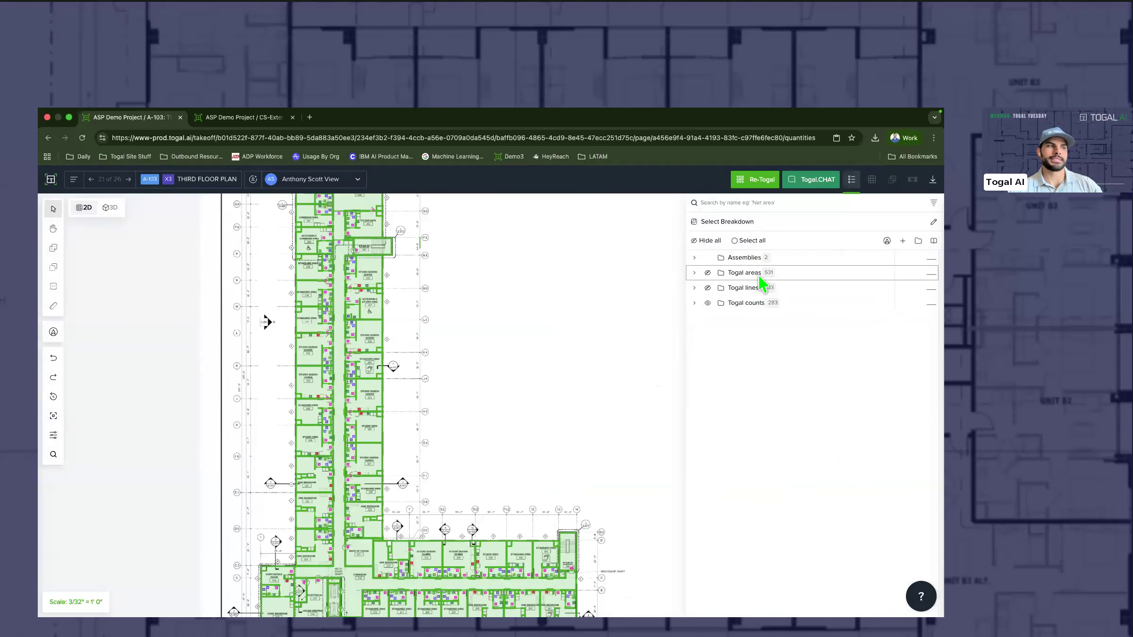
left_click(754, 305)
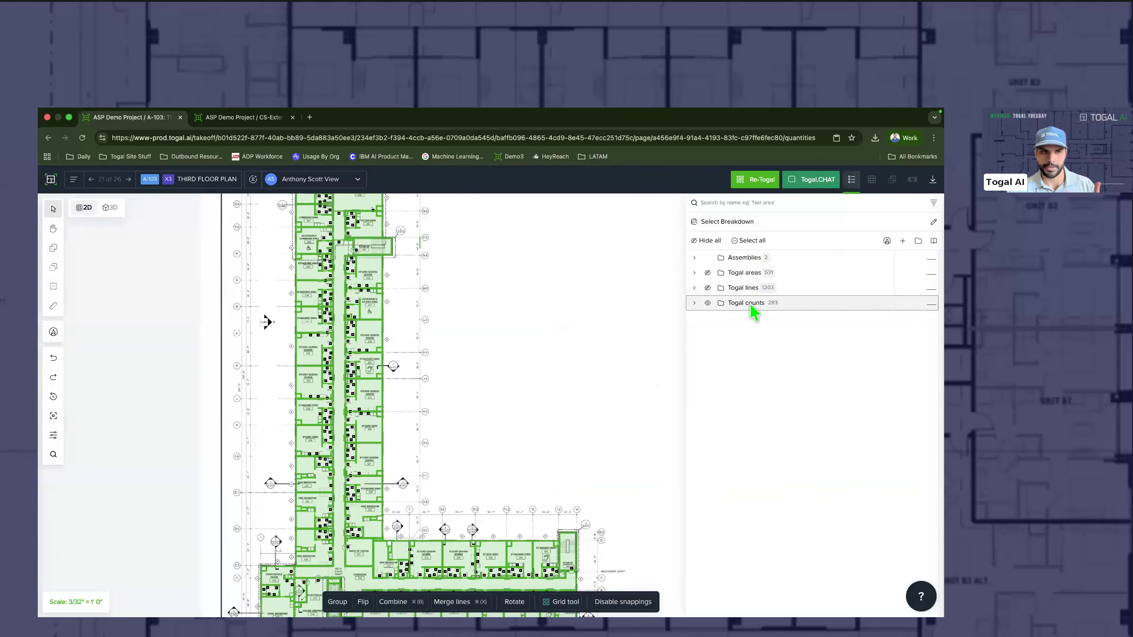
left_click(526, 385)
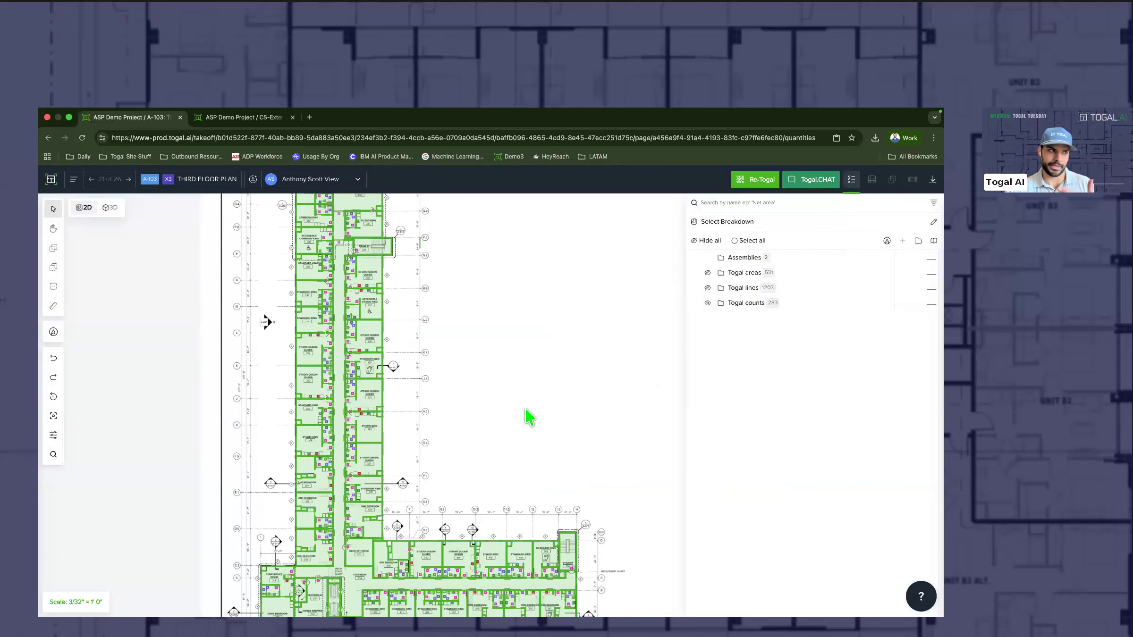
scroll(487, 433, "down", 3)
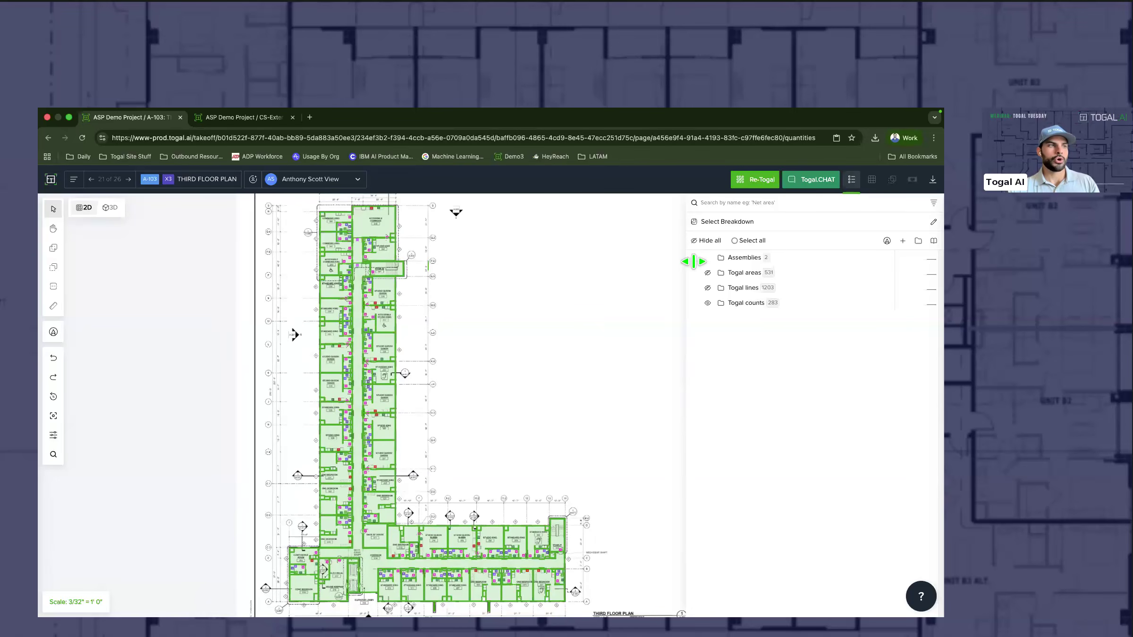
Step: Expand Togal areas, isolate the Net area classification, and inspect its room areas around Standard King 333
left_click(695, 273)
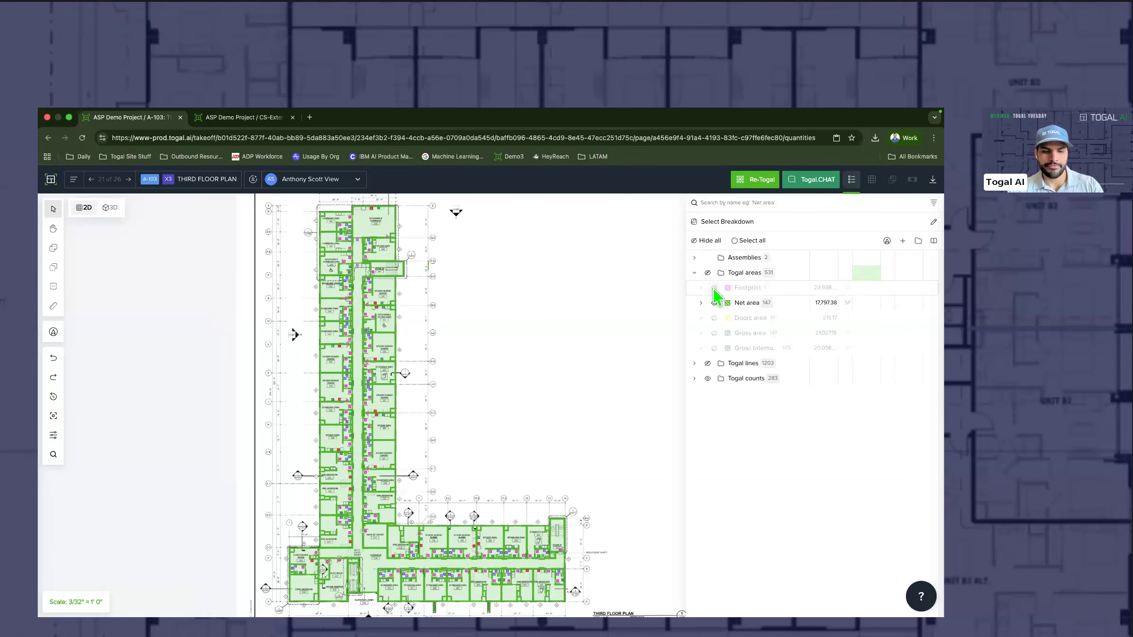
left_click(715, 288)
left_click(715, 303)
left_click(715, 304)
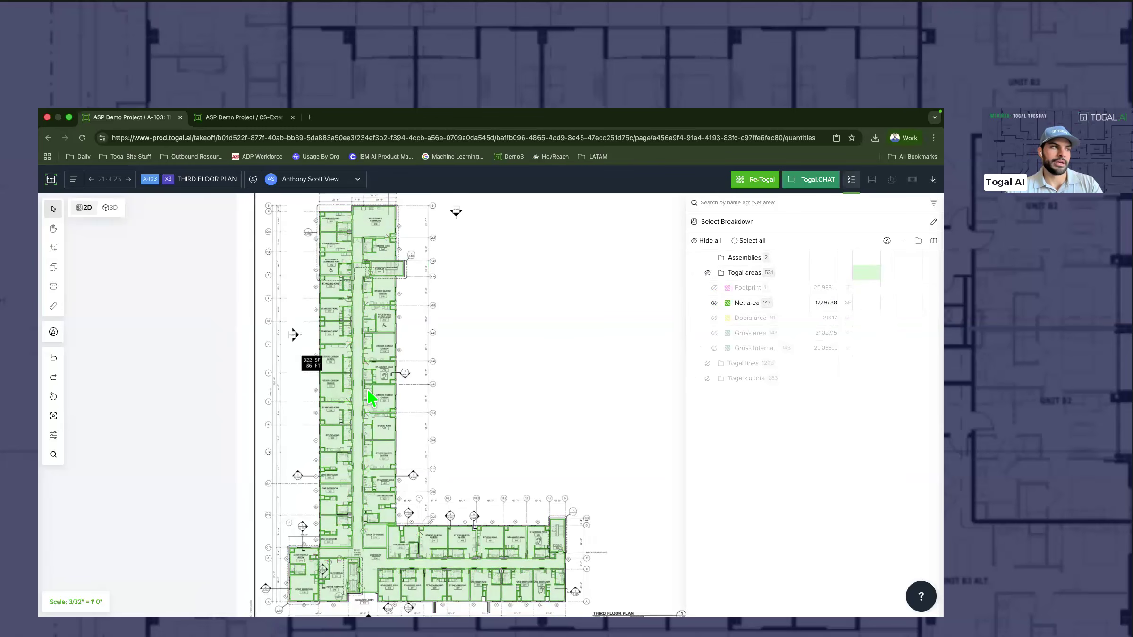
scroll(387, 417, "up", 5)
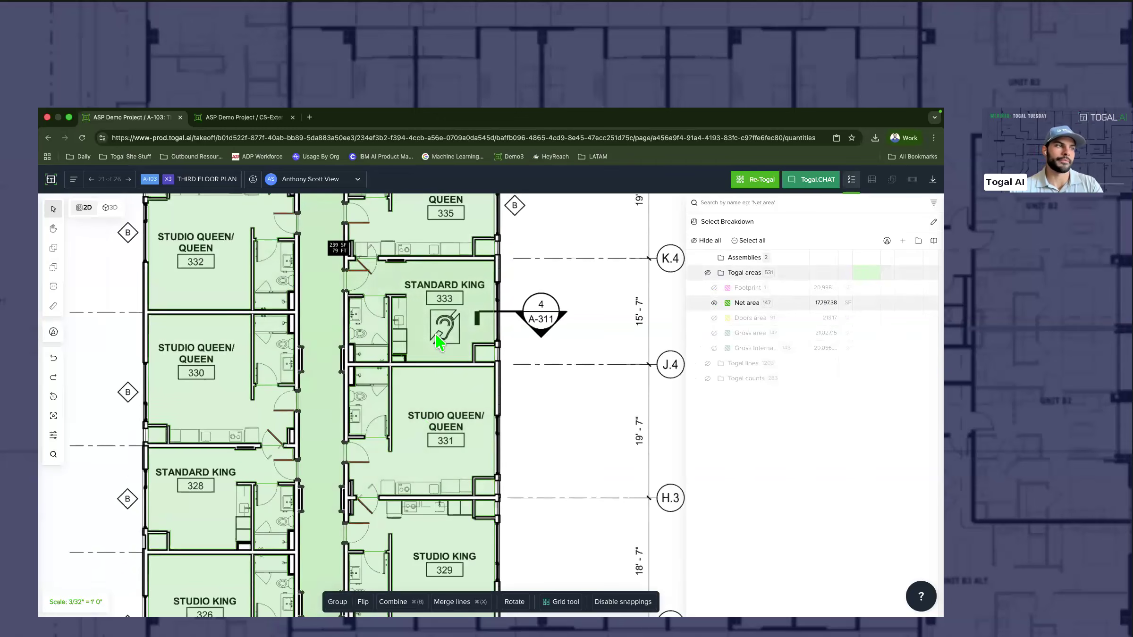
scroll(410, 387, "down", 5)
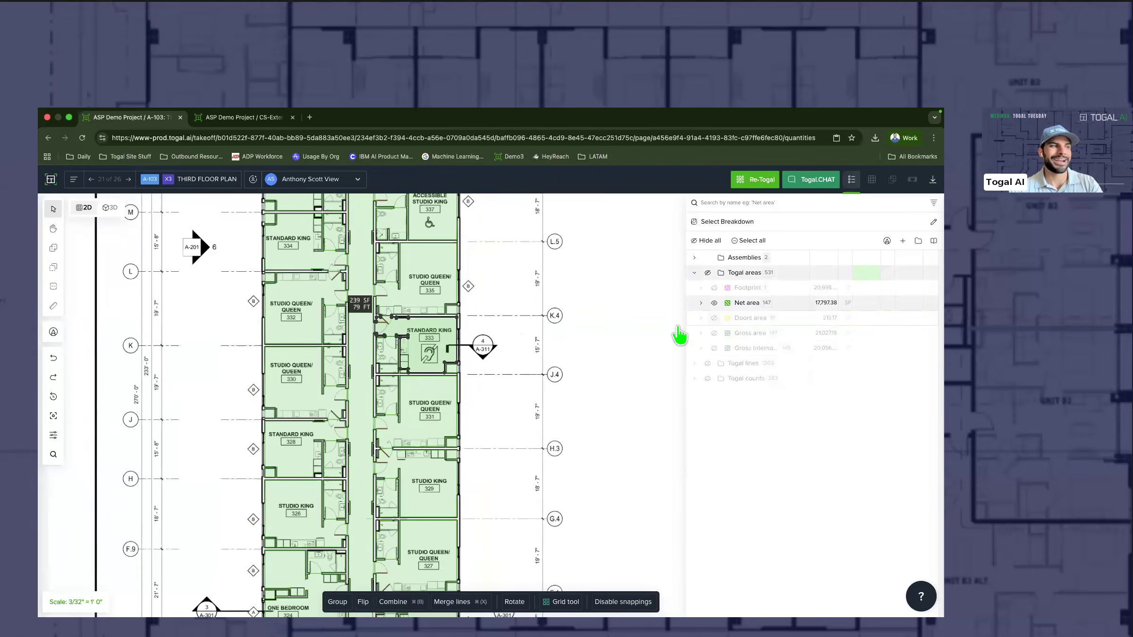
Step: View the Doors area and Gross area classifications, and isolate the door centerlines under Togal lines for inspection near Standard King 333
left_click(714, 318)
left_click(715, 334)
left_click(694, 364)
left_click(694, 273)
left_click(715, 303)
scroll(373, 349, "up", 5)
scroll(373, 348, "up", 4)
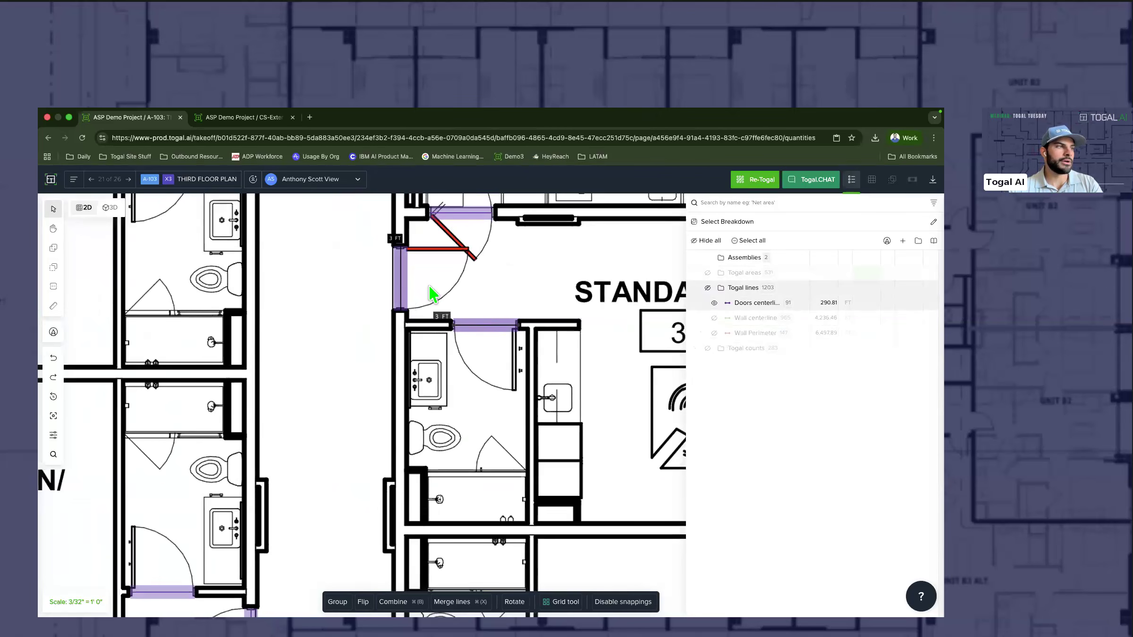
Step: Isolate the Wall centerline and Wall Perimeter classifications in turn, and inspect their lines on the plan around Standard King 333
scroll(413, 336, "down", 3)
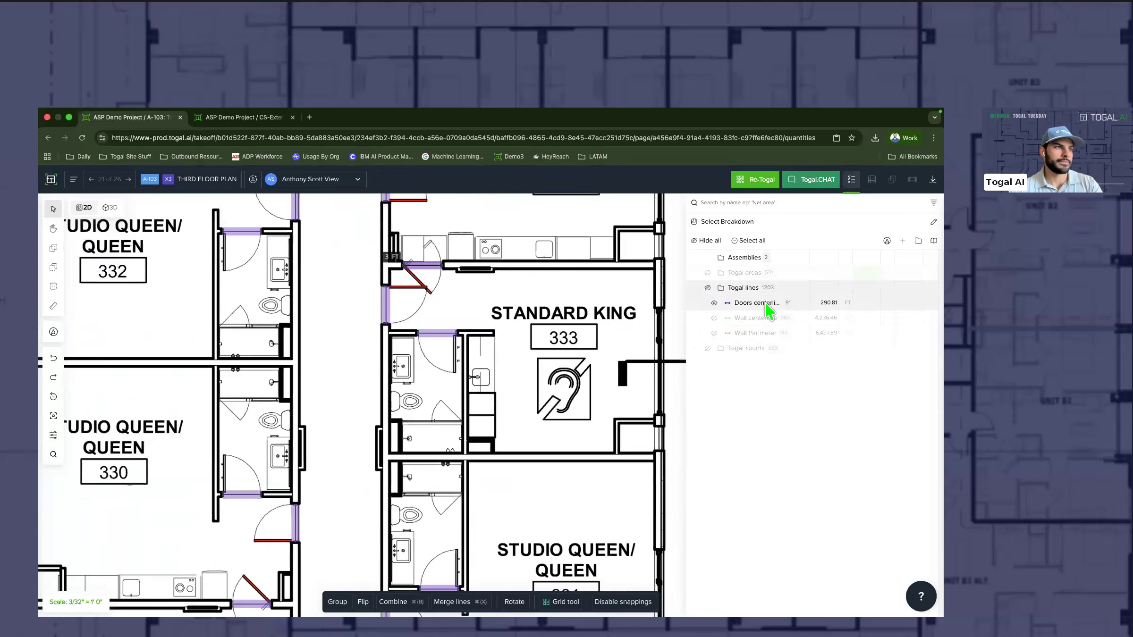
scroll(431, 370, "down", 3)
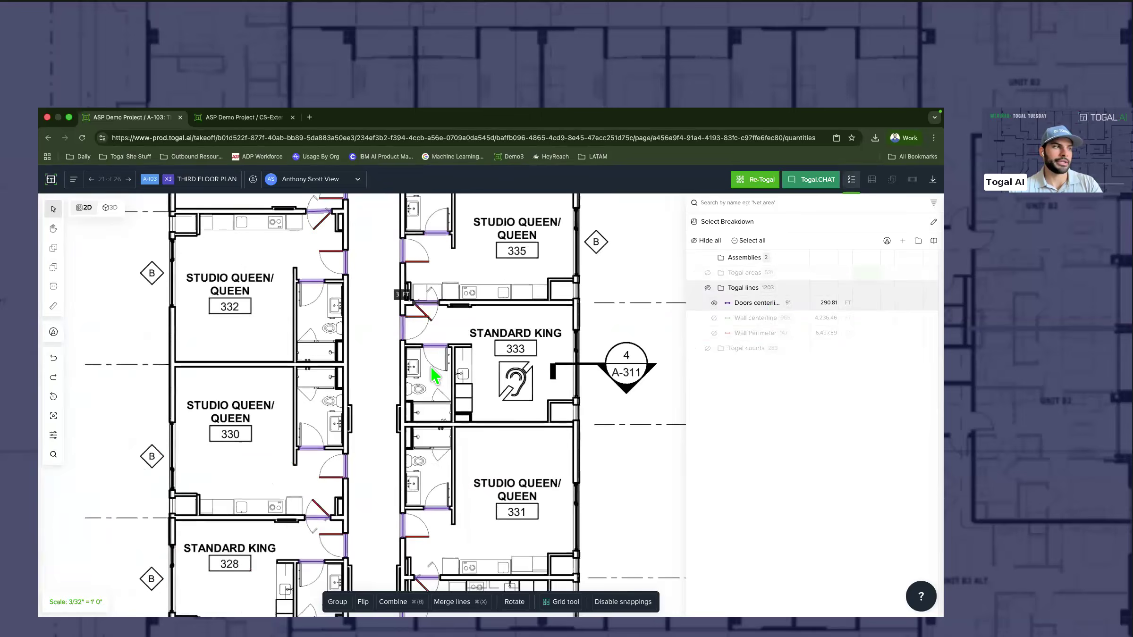
left_click(718, 322)
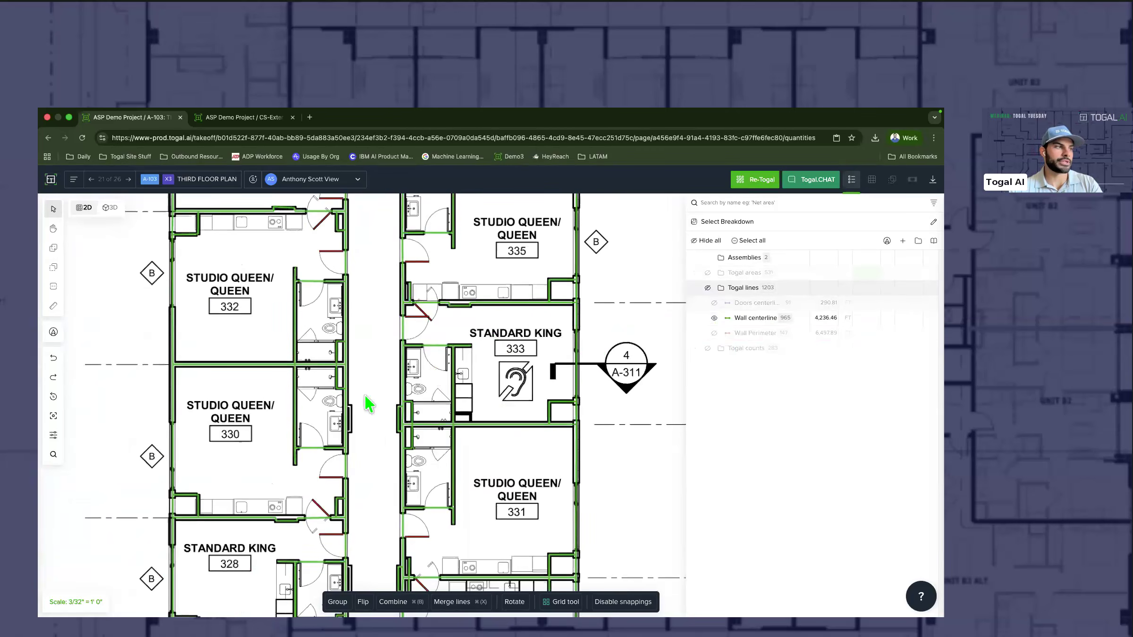
scroll(366, 404, "down", 4)
left_click(720, 334)
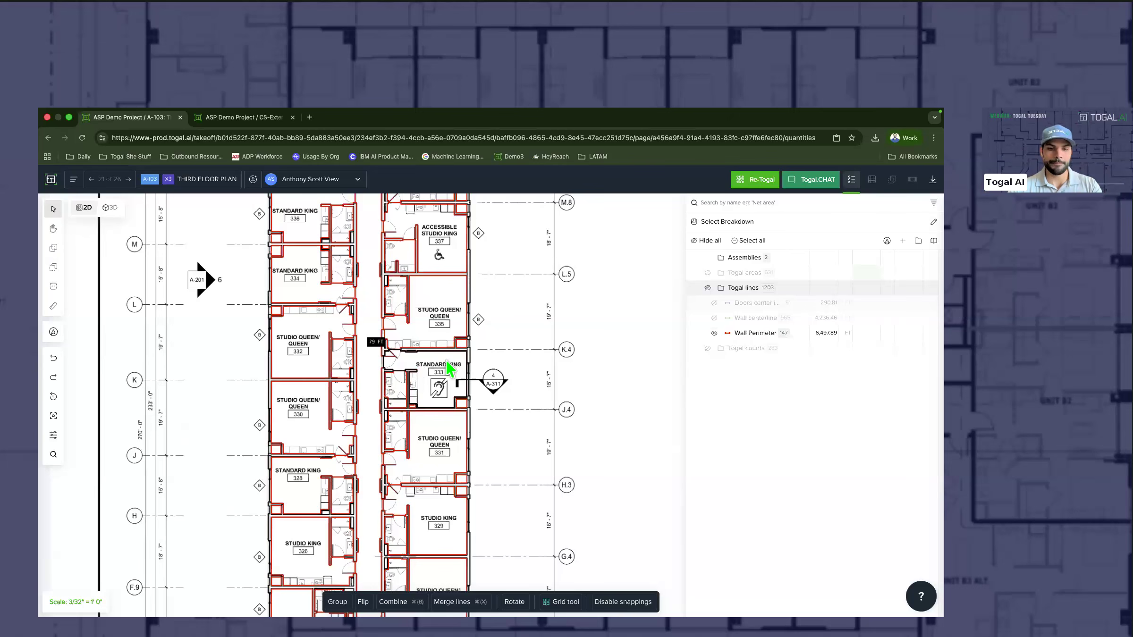
Step: Expand Togal counts, show only the counted items, and inspect the fixture and door markers near Standard King 333 and across the floor
left_click(695, 349)
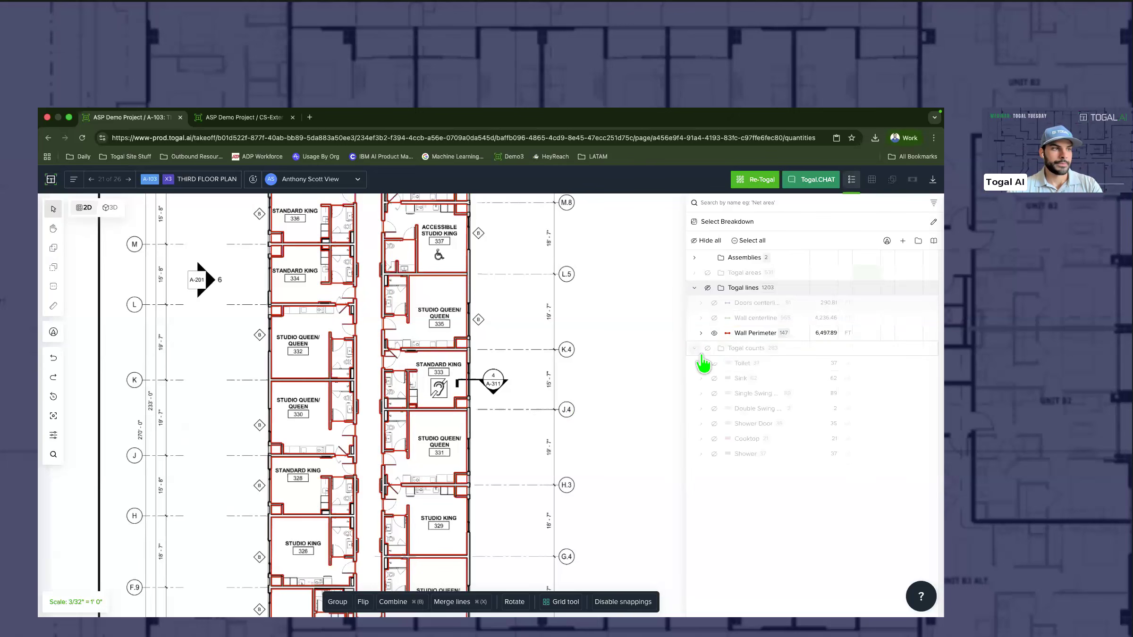
left_click(708, 350)
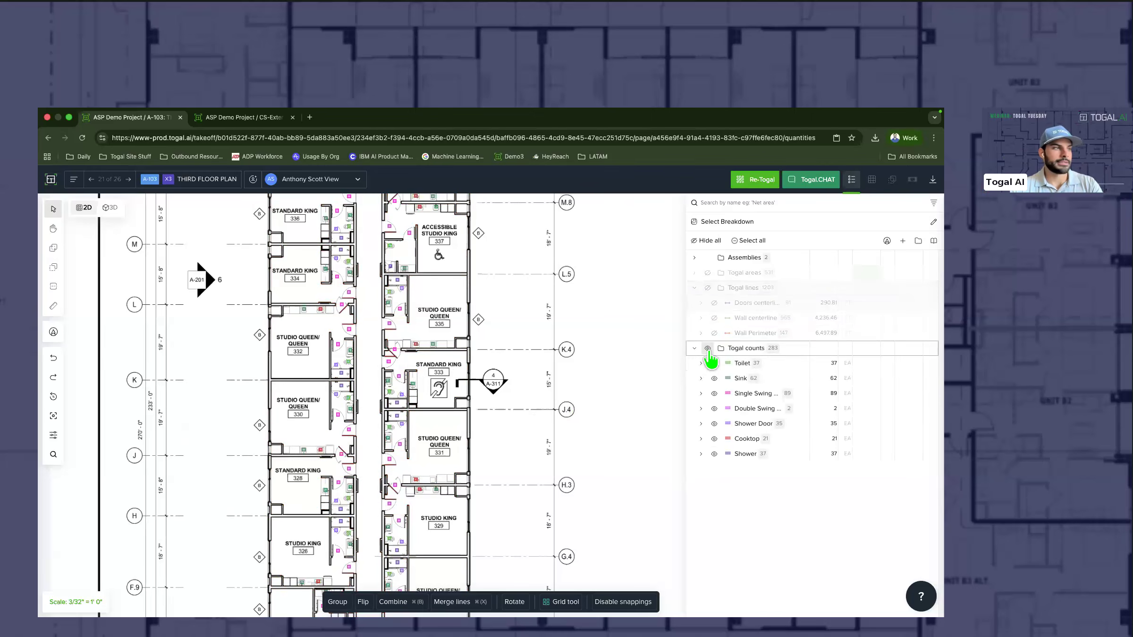
scroll(381, 391, "up", 10)
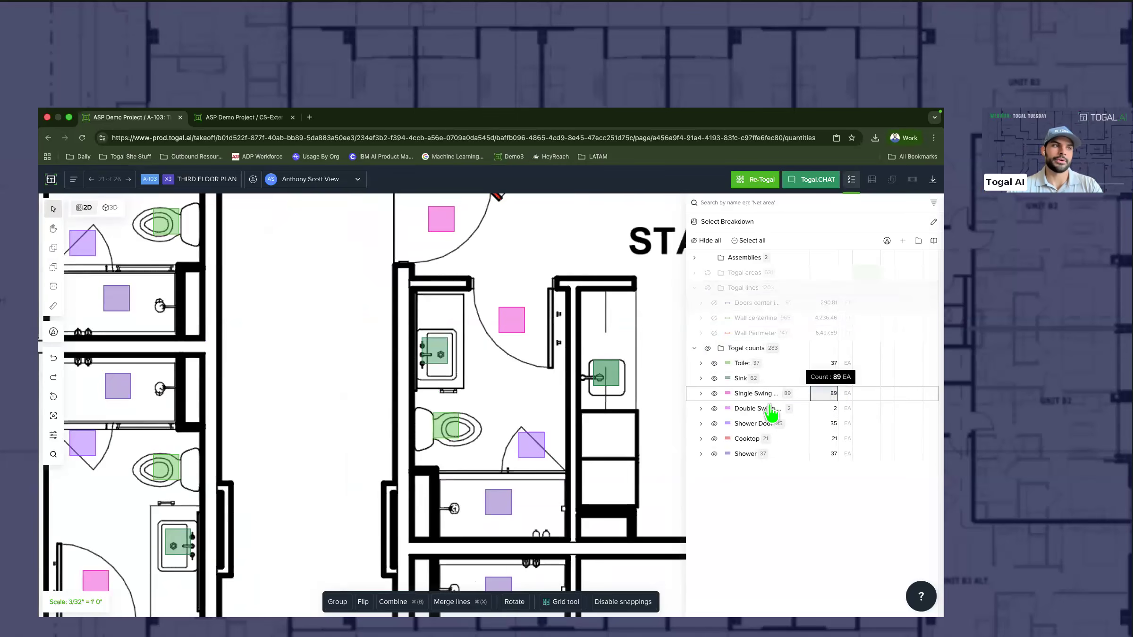
scroll(421, 371, "down", 5)
scroll(421, 371, "down", 5)
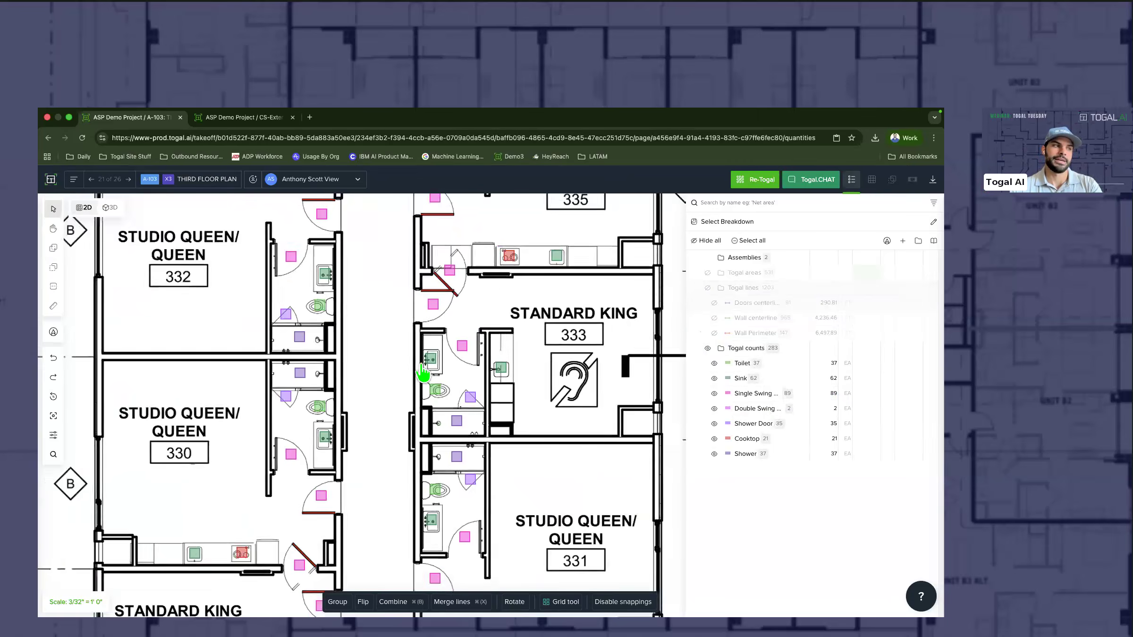
scroll(454, 388, "down", 10)
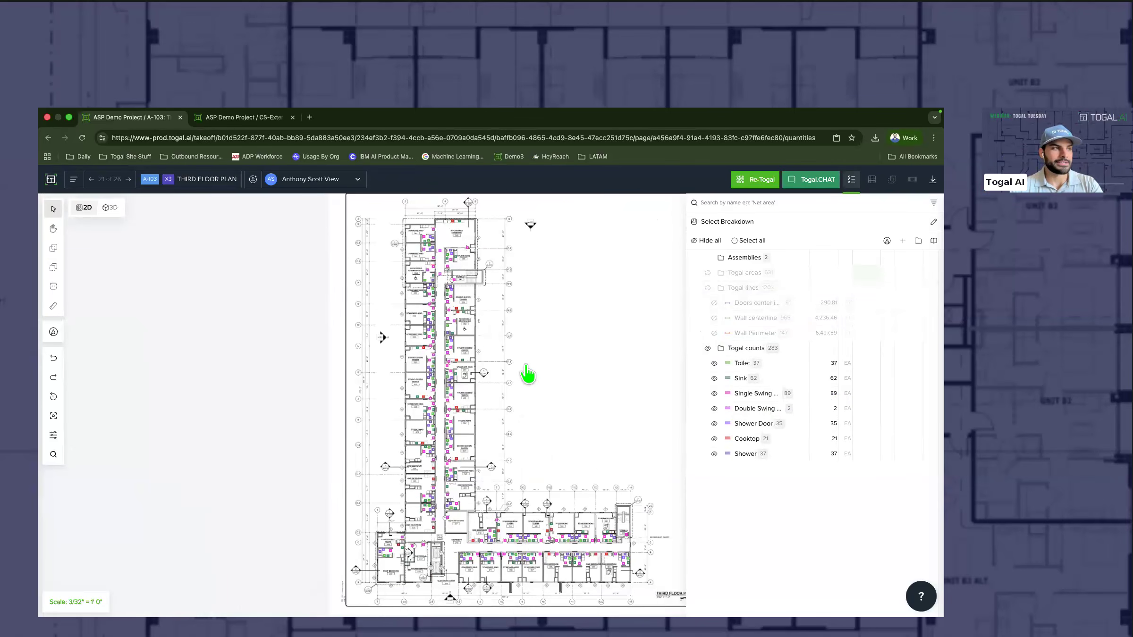
scroll(516, 375, "down", 3)
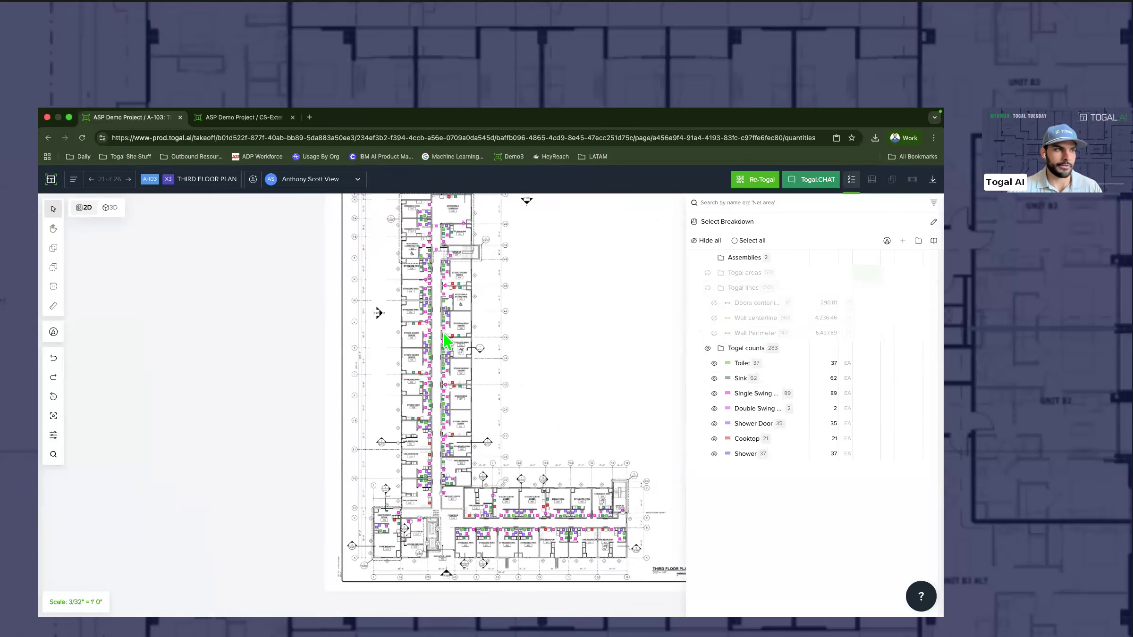
Step: Collapse the Togal lines and Togal counts folders, expand Togal areas, and isolate the Net area classification
left_click(694, 288)
left_click(694, 303)
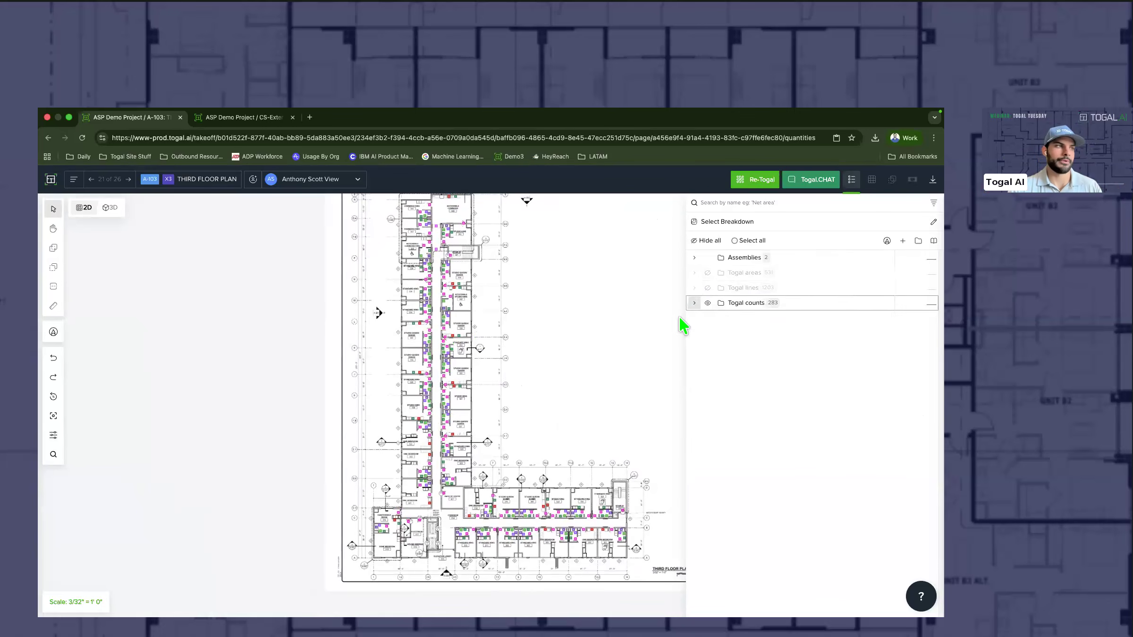
left_click(695, 273)
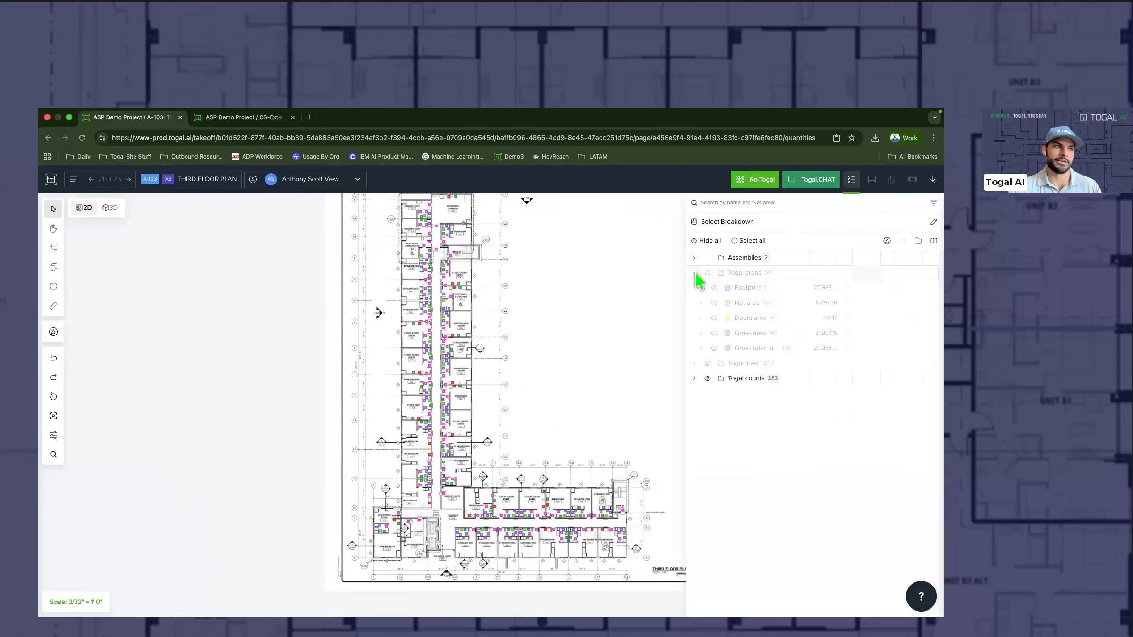
left_click(714, 303)
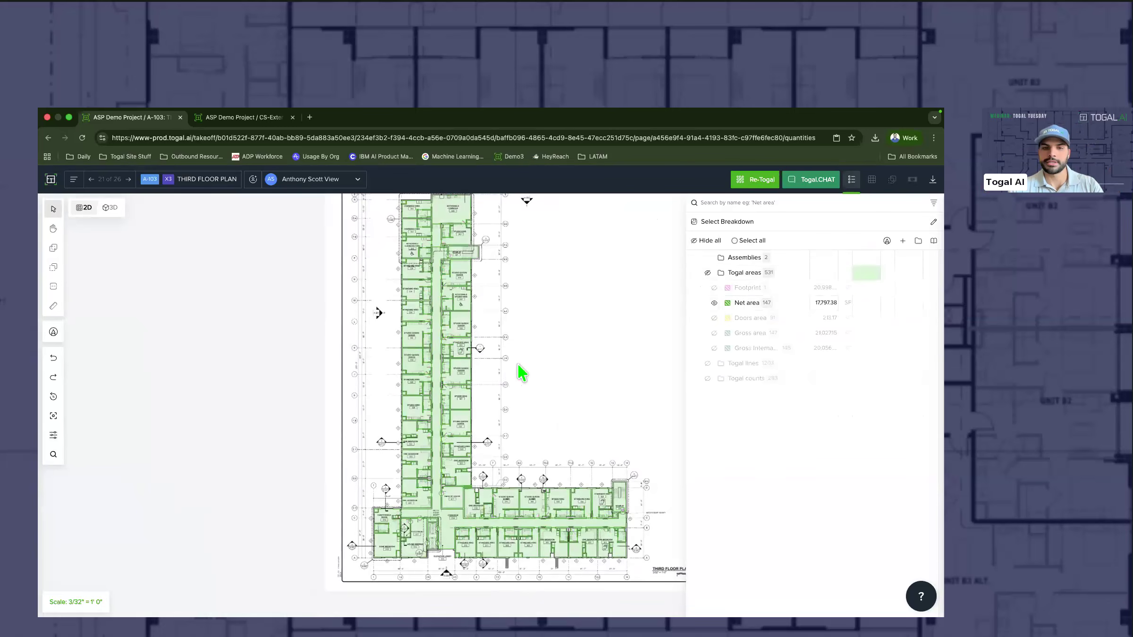
scroll(517, 363, "down", 3)
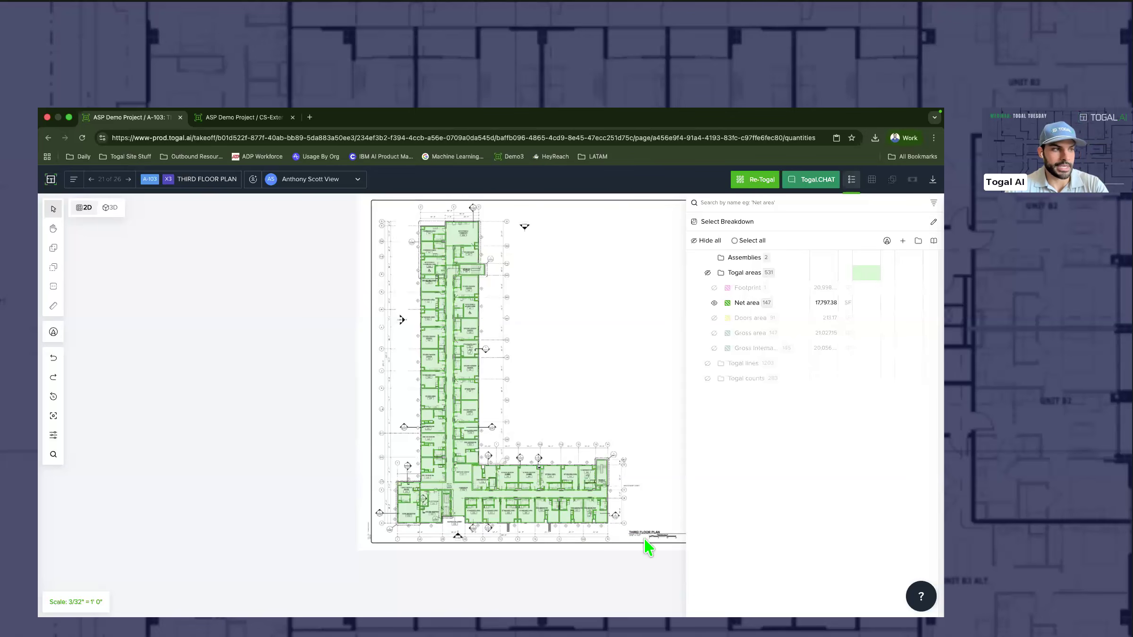
Step: Select all Net area shapes across the whole floor plan and run Auto Classify on them
middle_click_drag(646, 539, 637, 532)
left_click_drag(638, 534, 552, 406)
left_click(394, 305)
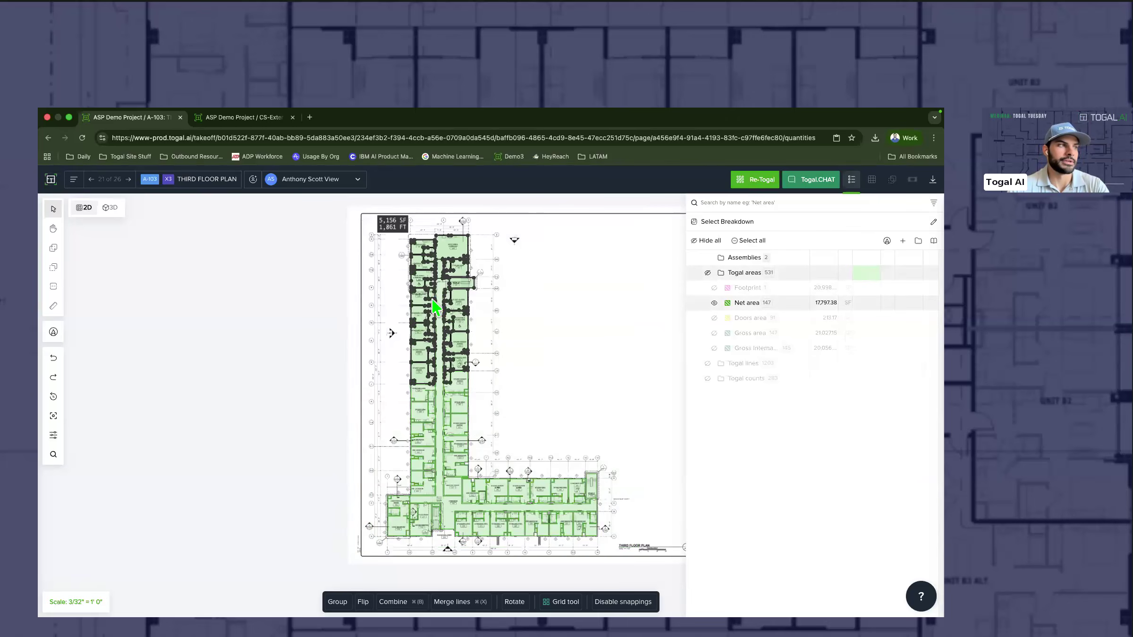
left_click(374, 242)
left_click_drag(362, 222, 643, 568)
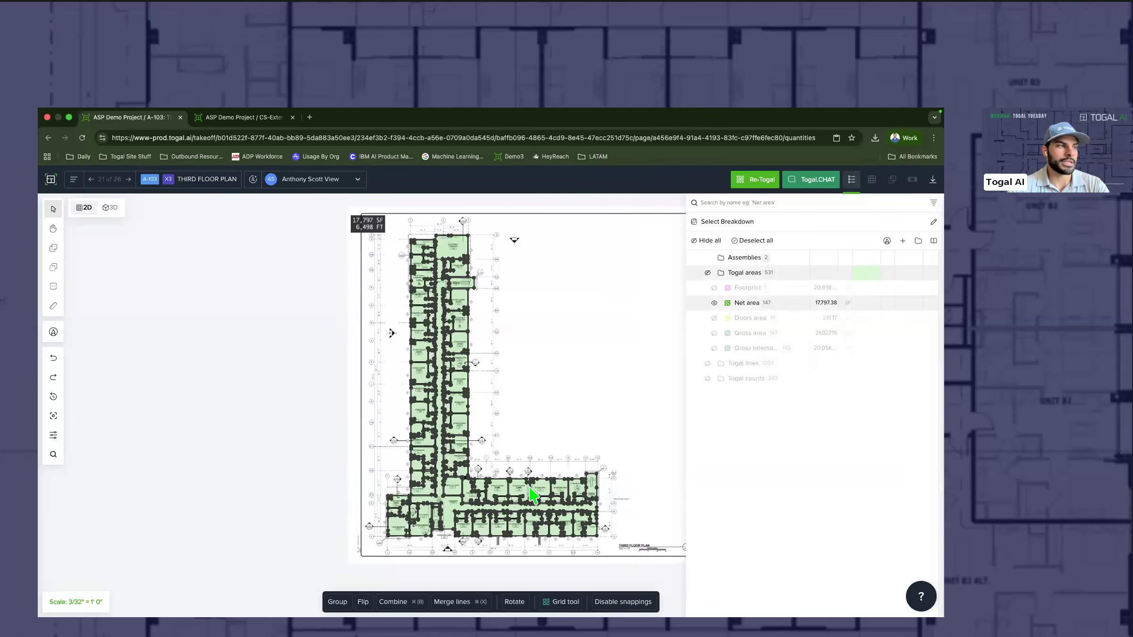
right_click(439, 390)
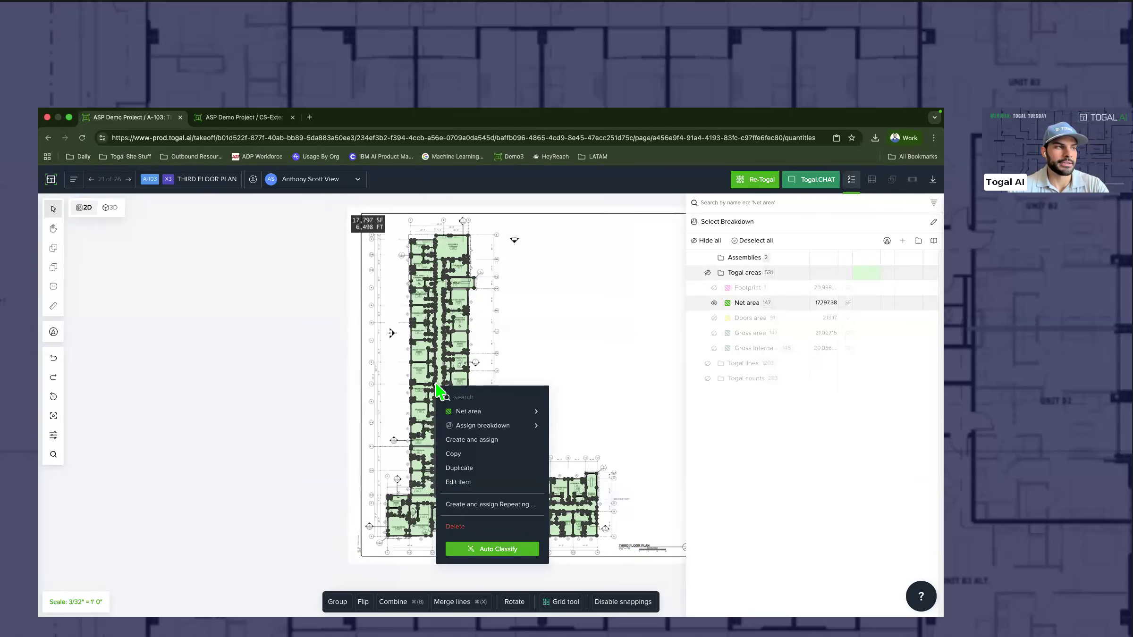
left_click(495, 550)
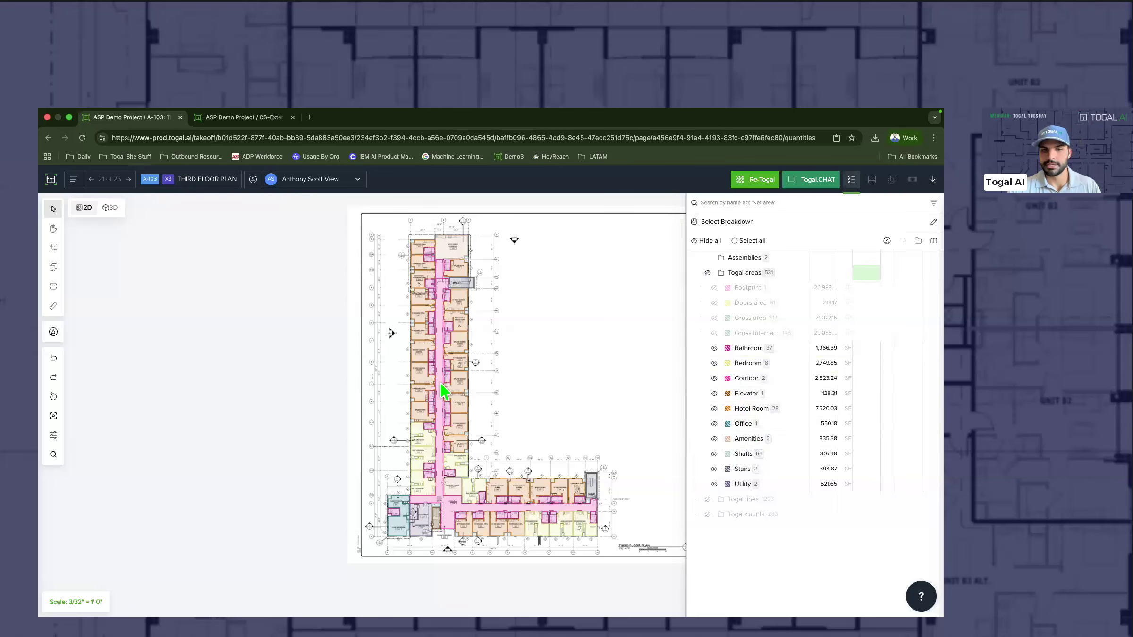
Step: Show only the Bedroom and Hotel Room classifications on the plan
scroll(449, 394, "up", 3)
scroll(451, 395, "down", 1)
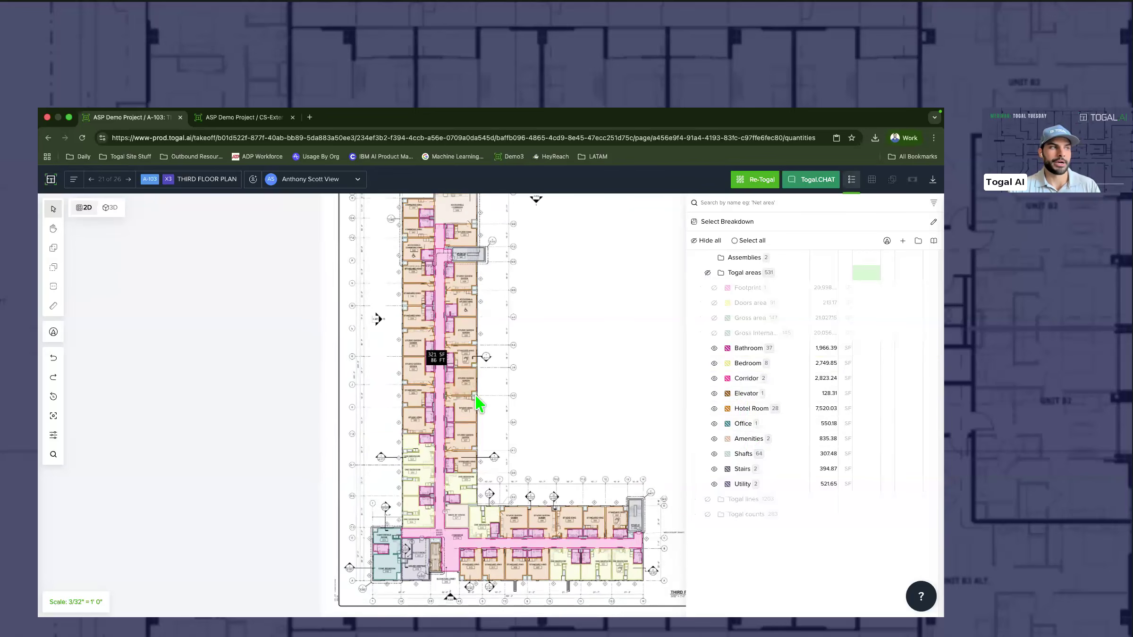
double_click(715, 364)
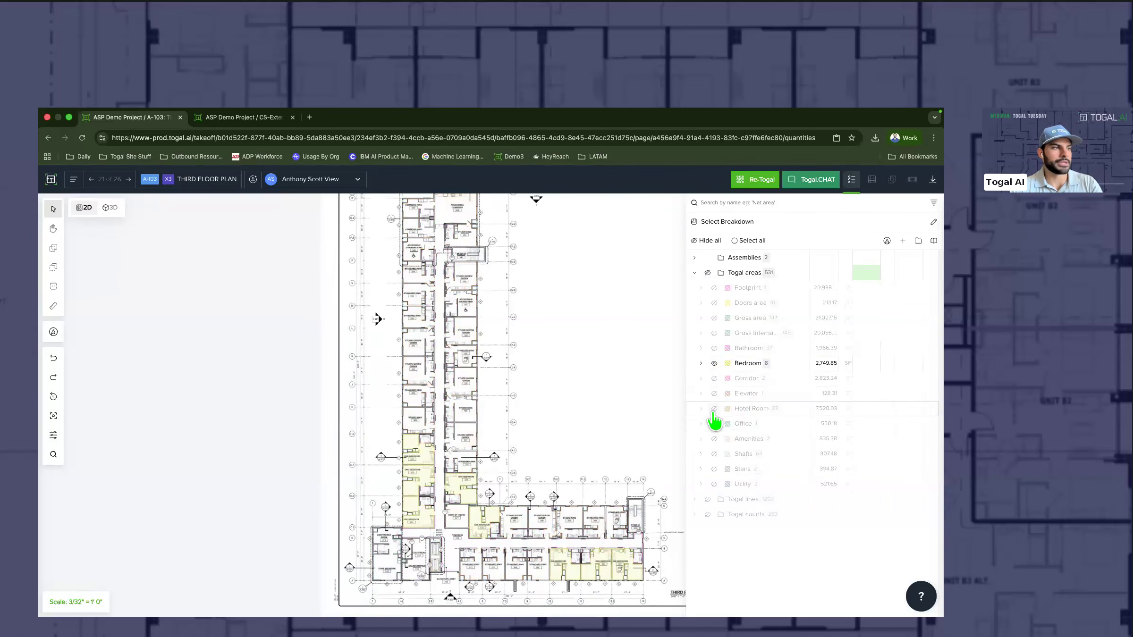
left_click(714, 410)
scroll(602, 400, "down", 1)
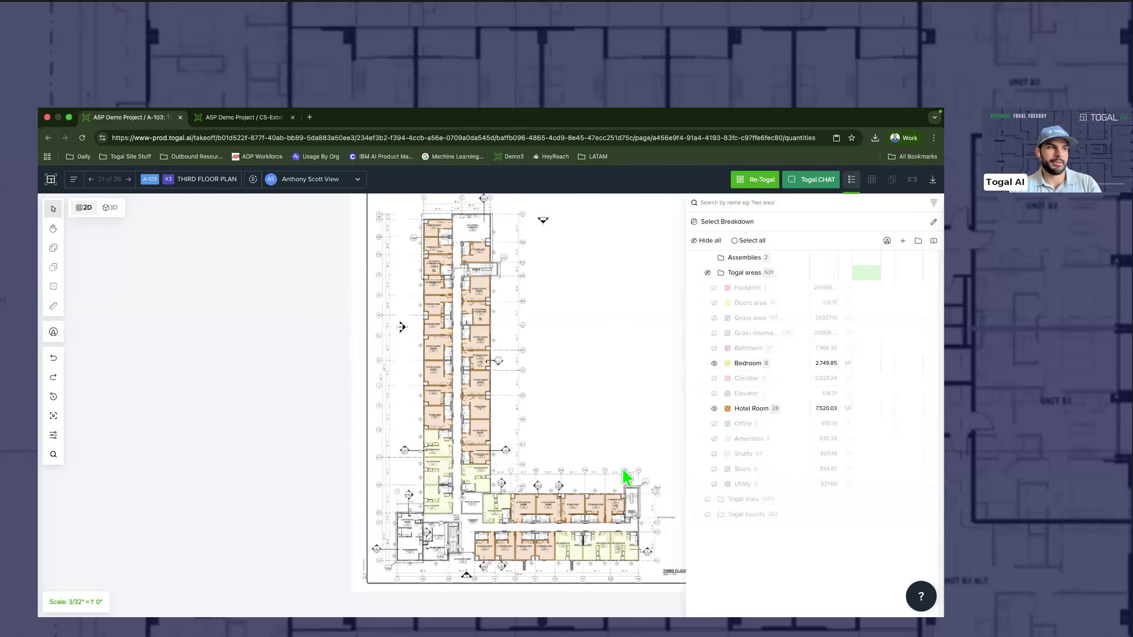
Step: Select all visible bedroom and hotel room areas and start a new area classification for them named LVT, coloured blue
key("super+a")
right_click(481, 395)
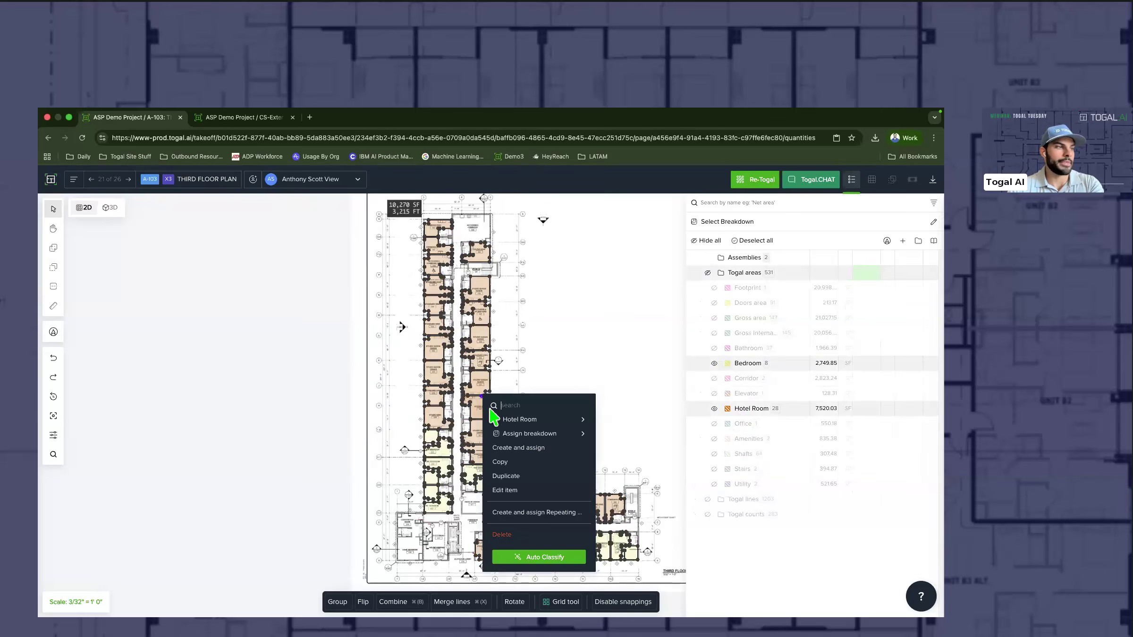
left_click(519, 448)
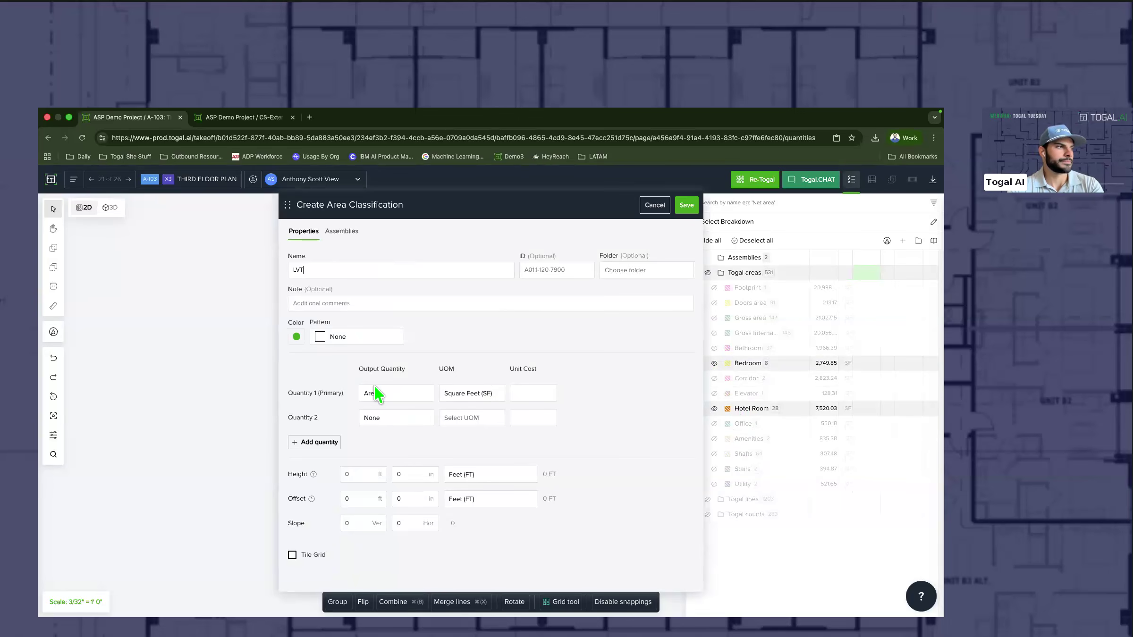
left_click(297, 337)
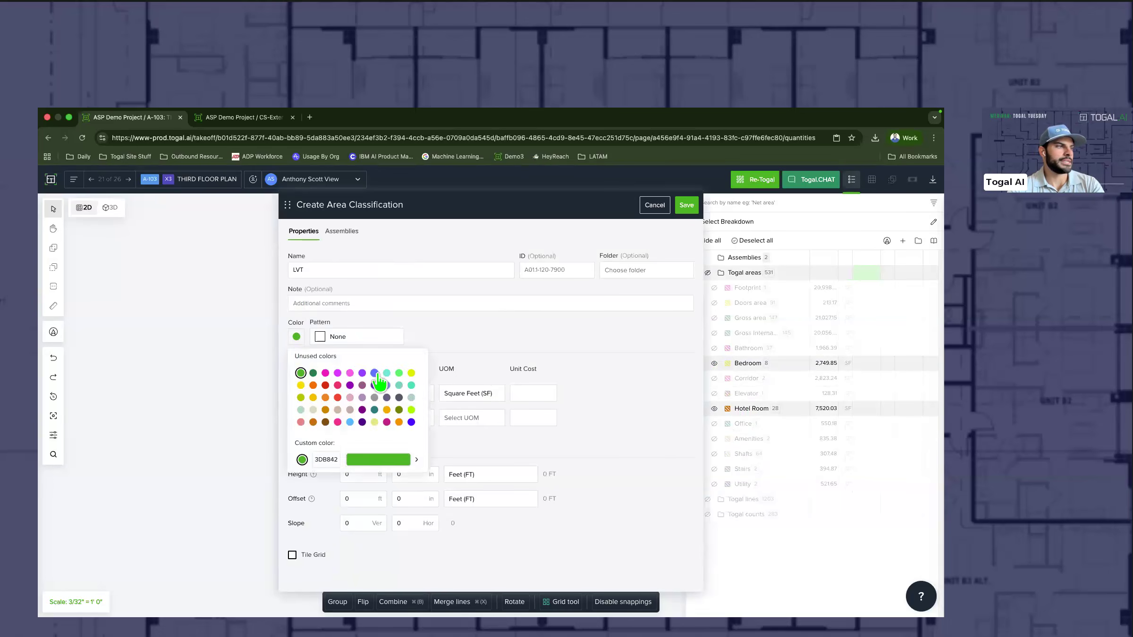
left_click(376, 373)
Step: Add Tile Count in EA at unit cost 5 as Quantity 2, enable a 7 x 24 inch tile grid, and save the LVT classification
left_click(386, 419)
left_click(404, 507)
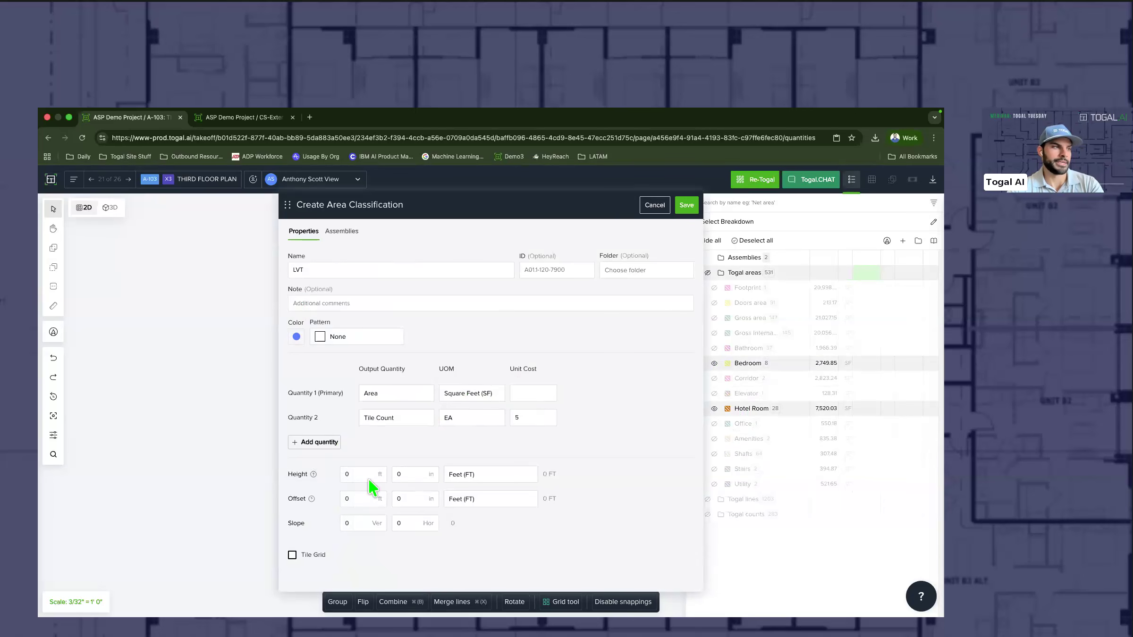
left_click(292, 556)
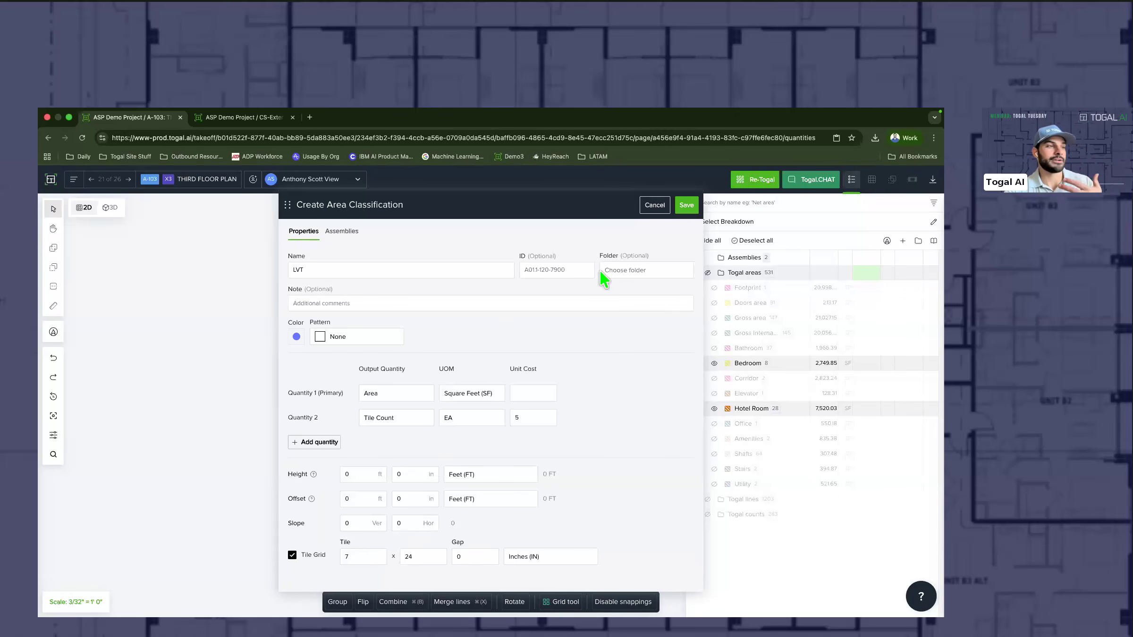
left_click(686, 207)
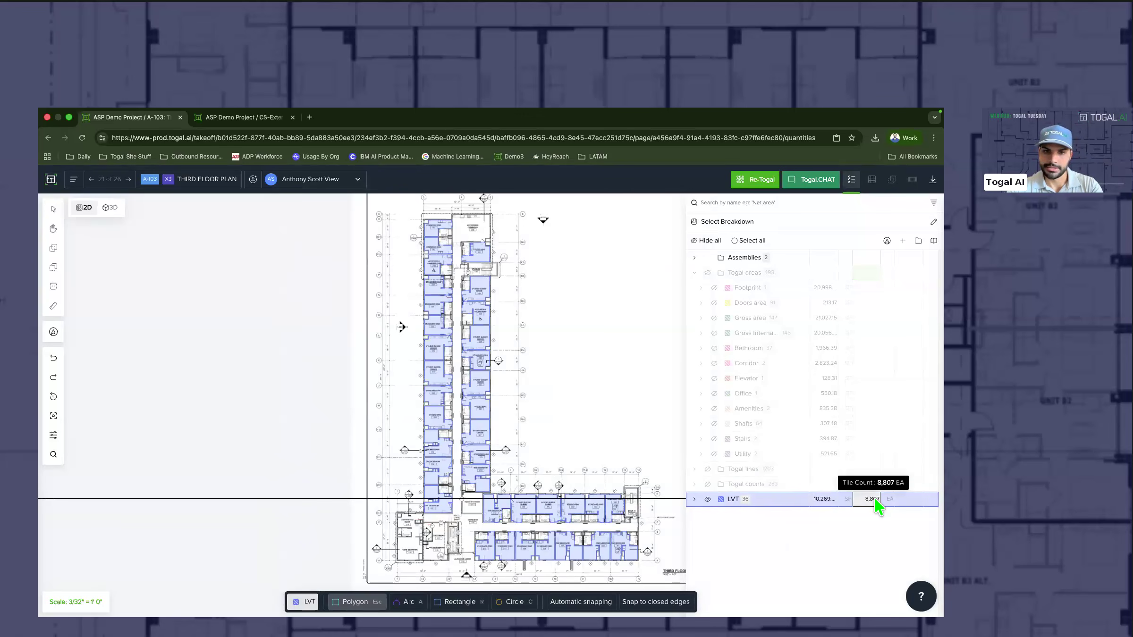
key("Escape")
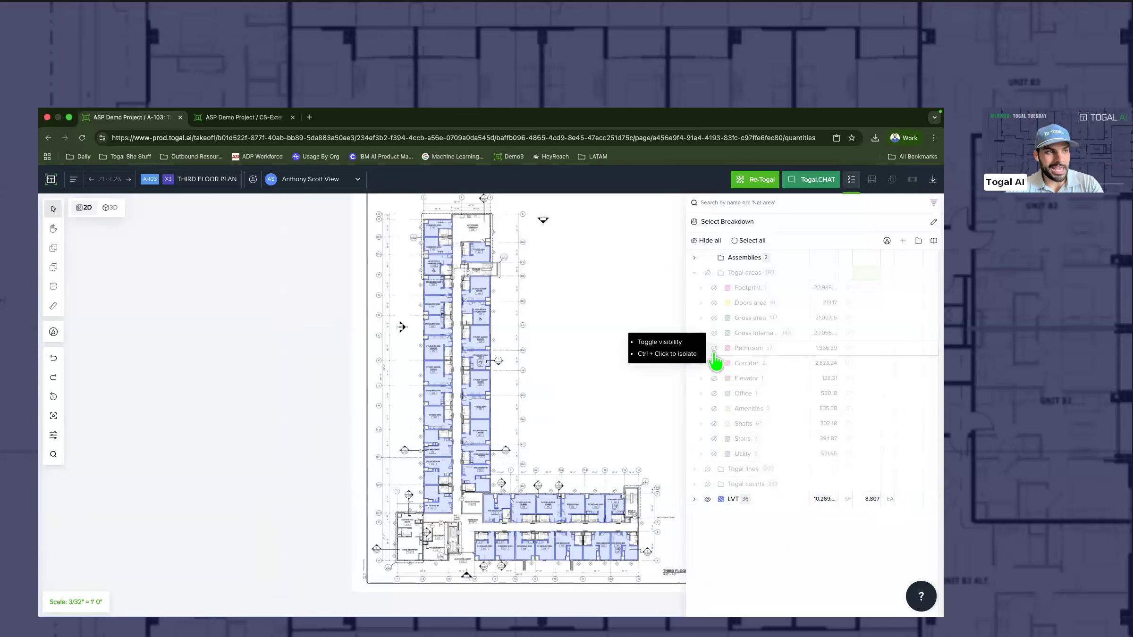
Step: Isolate the Bathroom and Corridor areas in turn, then the Wall Perimeter lines, to review each on the plan
left_click(715, 349, "ctrl")
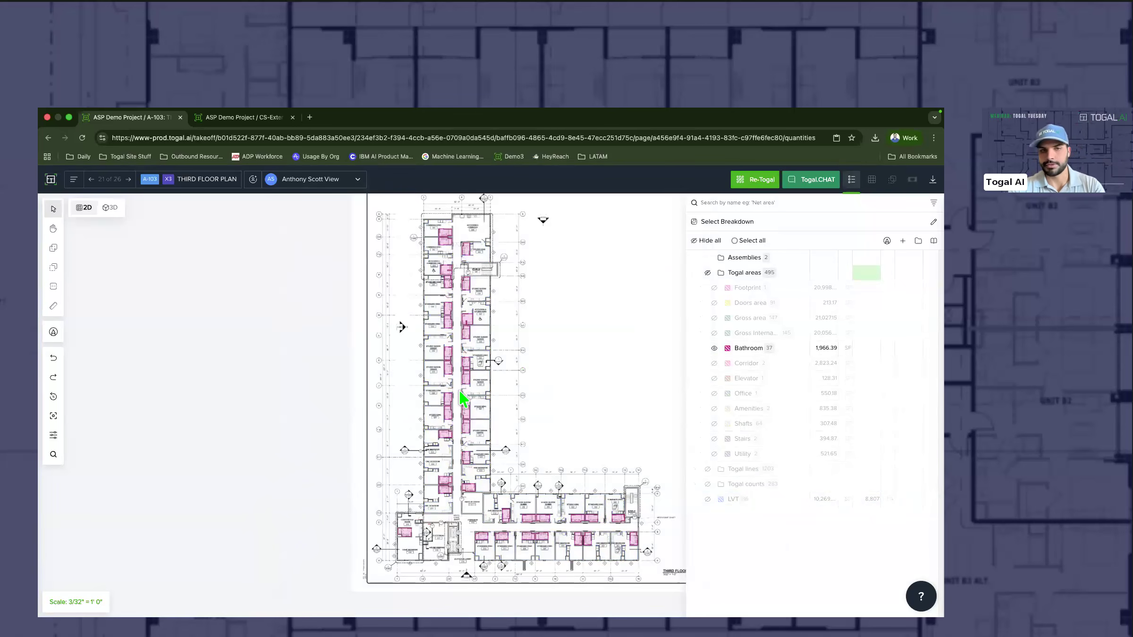
left_click(713, 363, "ctrl")
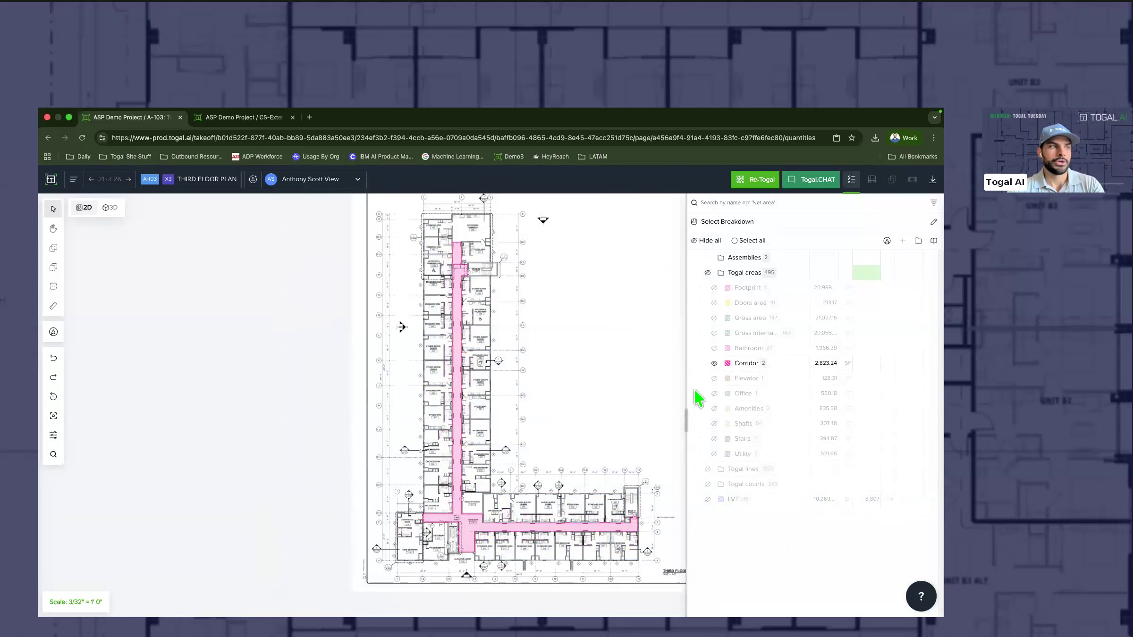
left_click(695, 273)
left_click(695, 288)
left_click(714, 333, "ctrl")
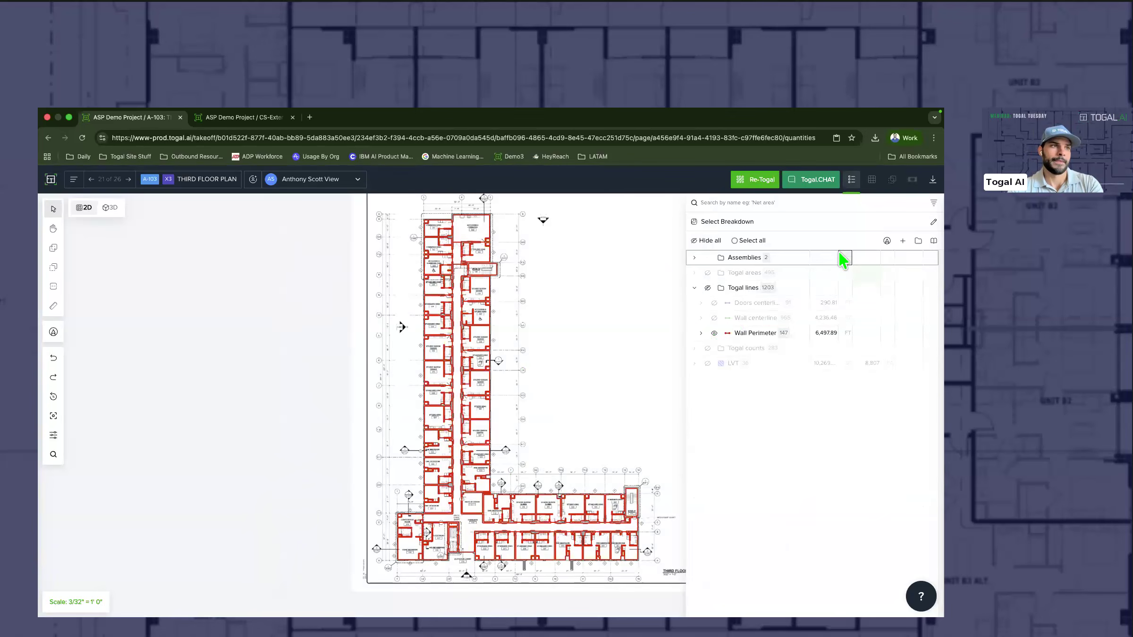
Step: Start importing classifications from the library, with the type set to Private and the classification set to Demo
left_click(924, 239)
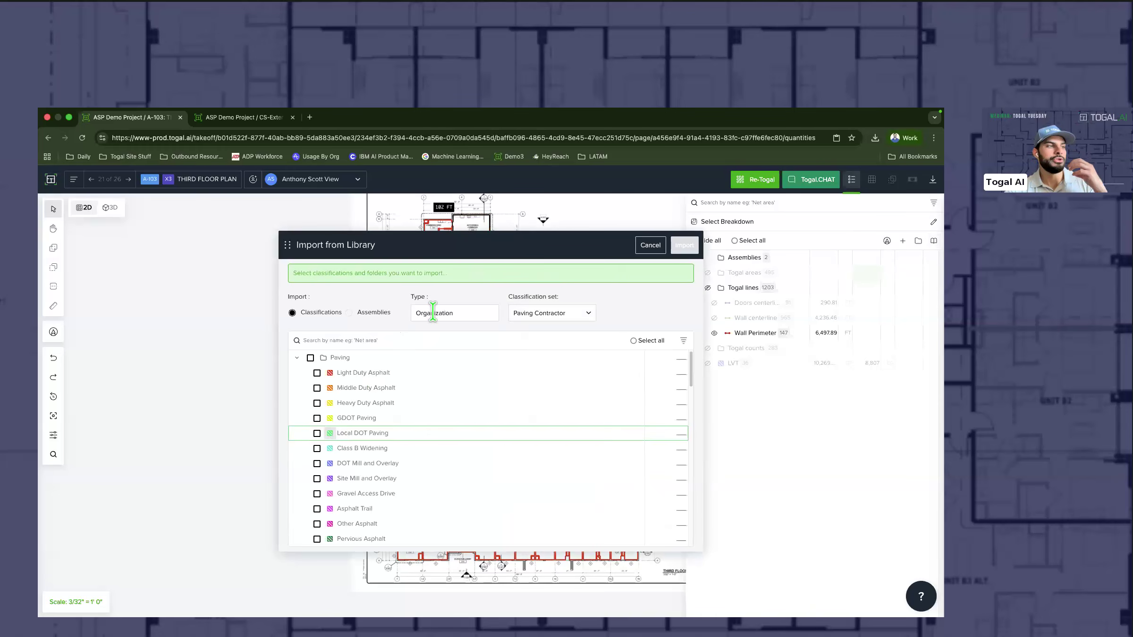
left_click(450, 318)
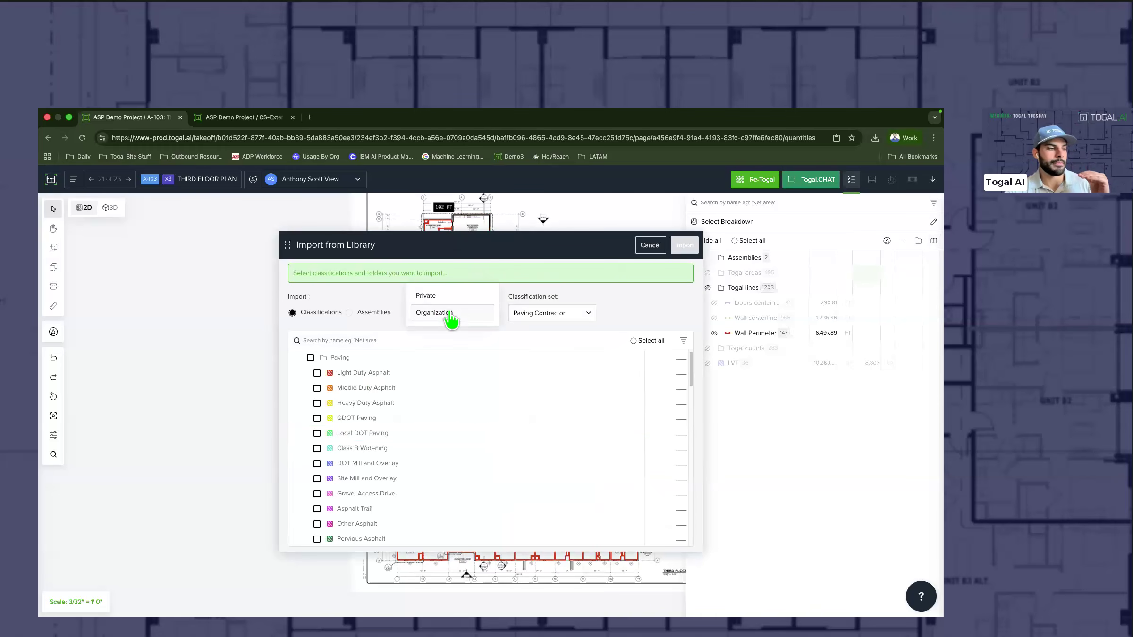
left_click(430, 296)
left_click(561, 316)
left_click(555, 367)
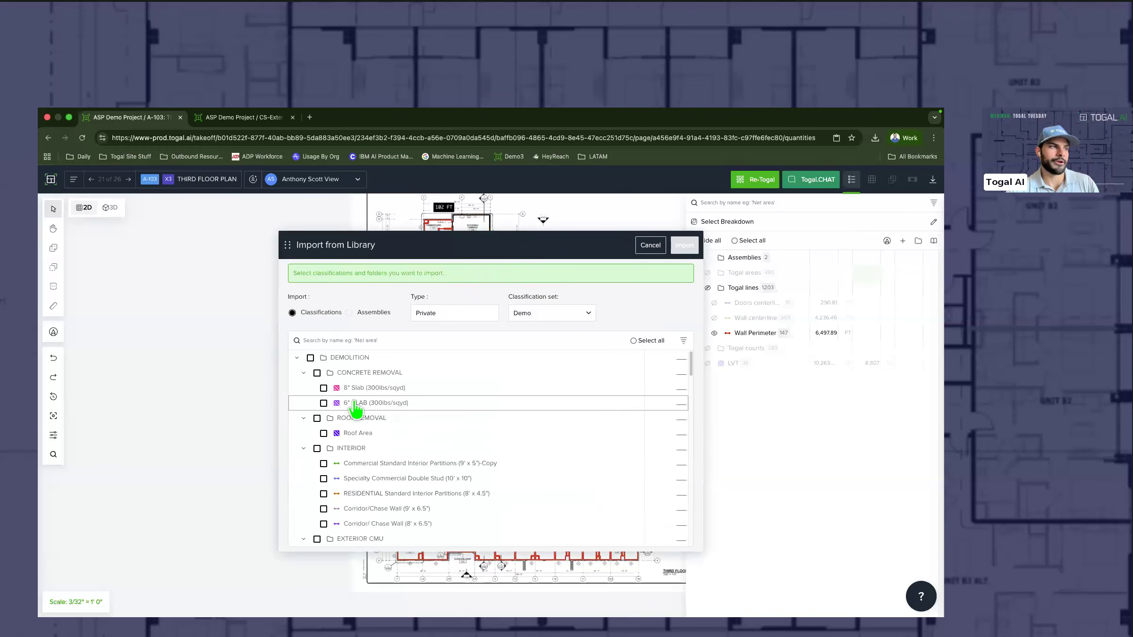
Step: Find the 10' Drywall (4x8)(2 sides) classification in the Drywall folder under Walls and import it into the takeoff
scroll(355, 410, "down", 15)
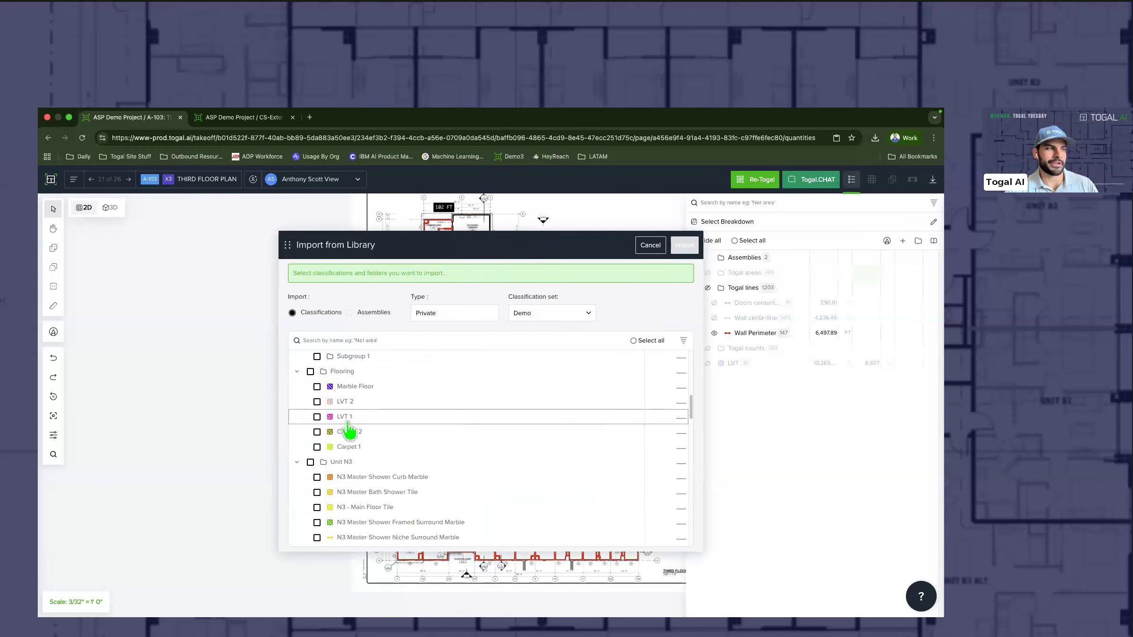
scroll(348, 428, "down", 3)
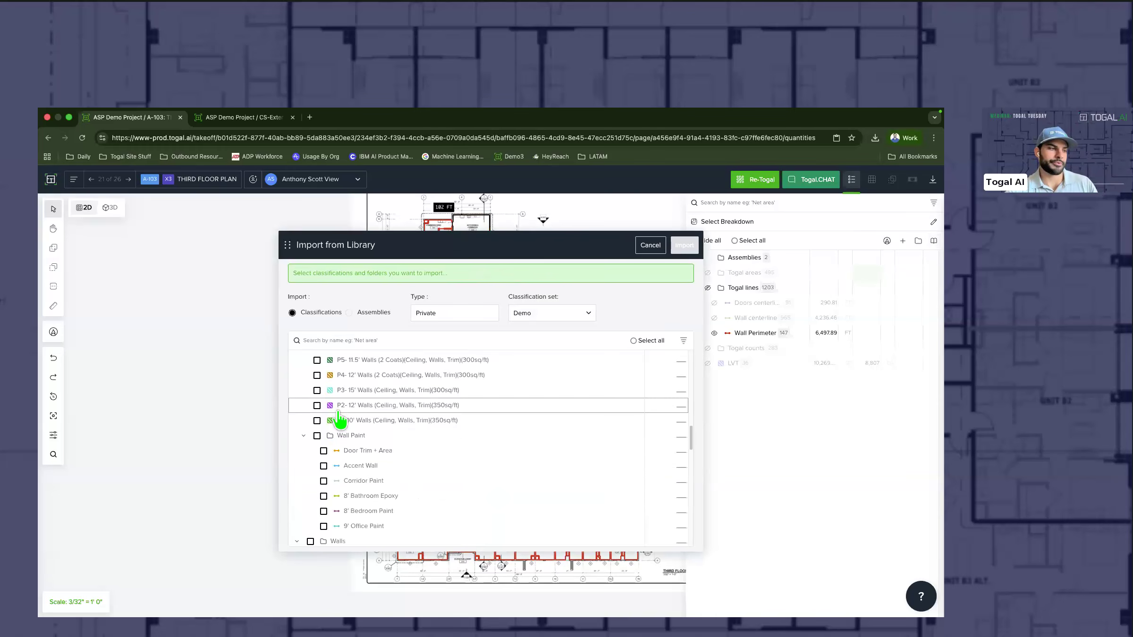
scroll(339, 418, "down", 10)
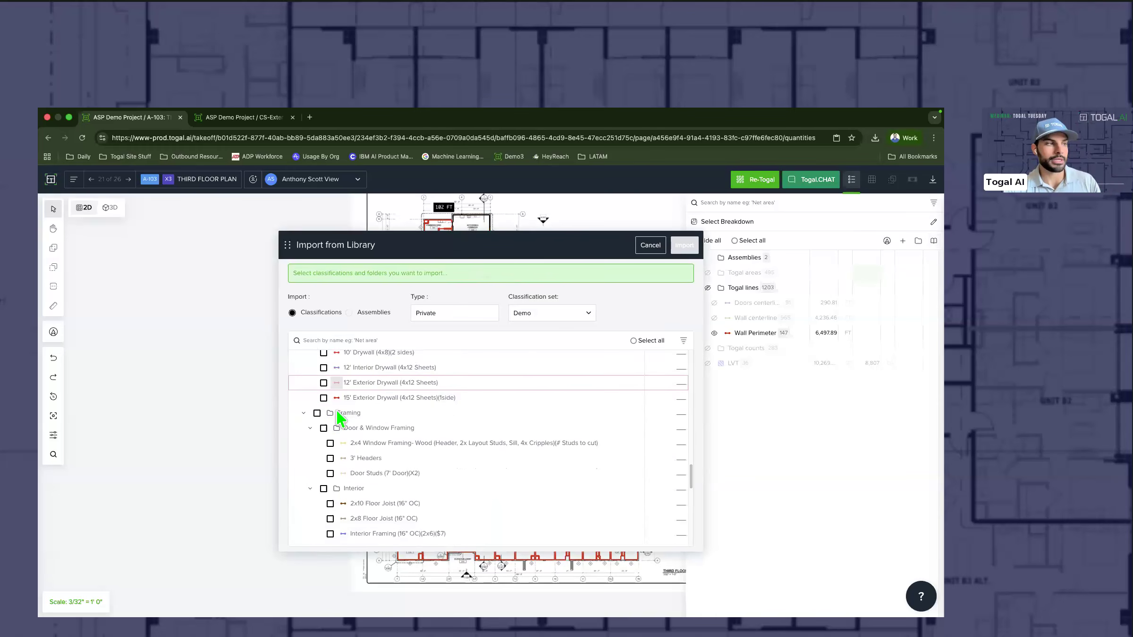
scroll(340, 418, "down", 10)
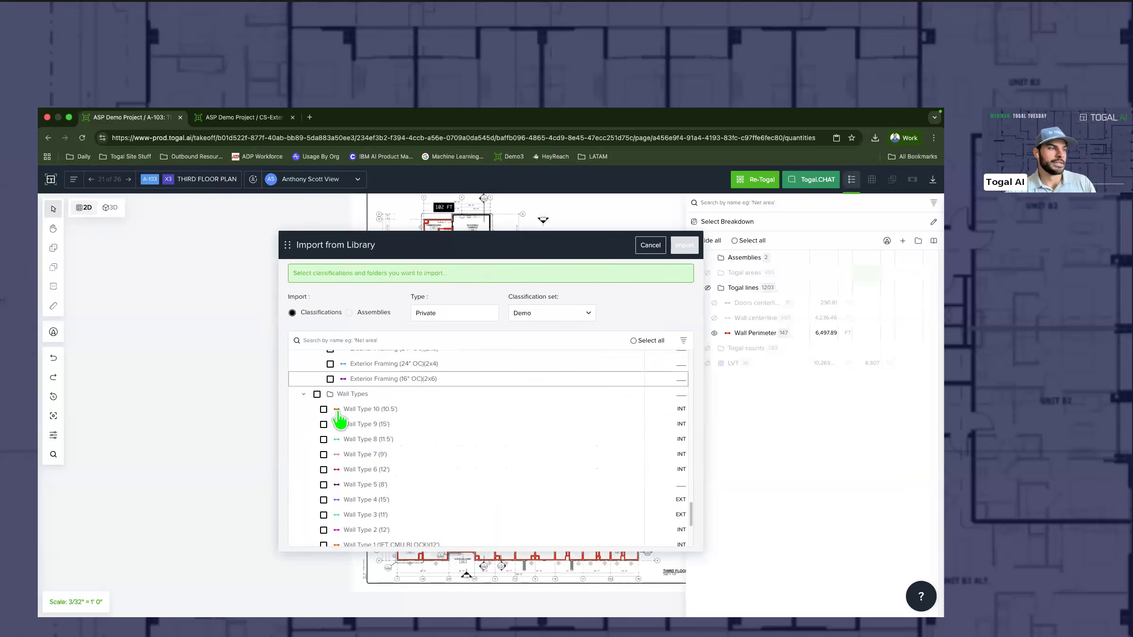
scroll(339, 418, "down", 5)
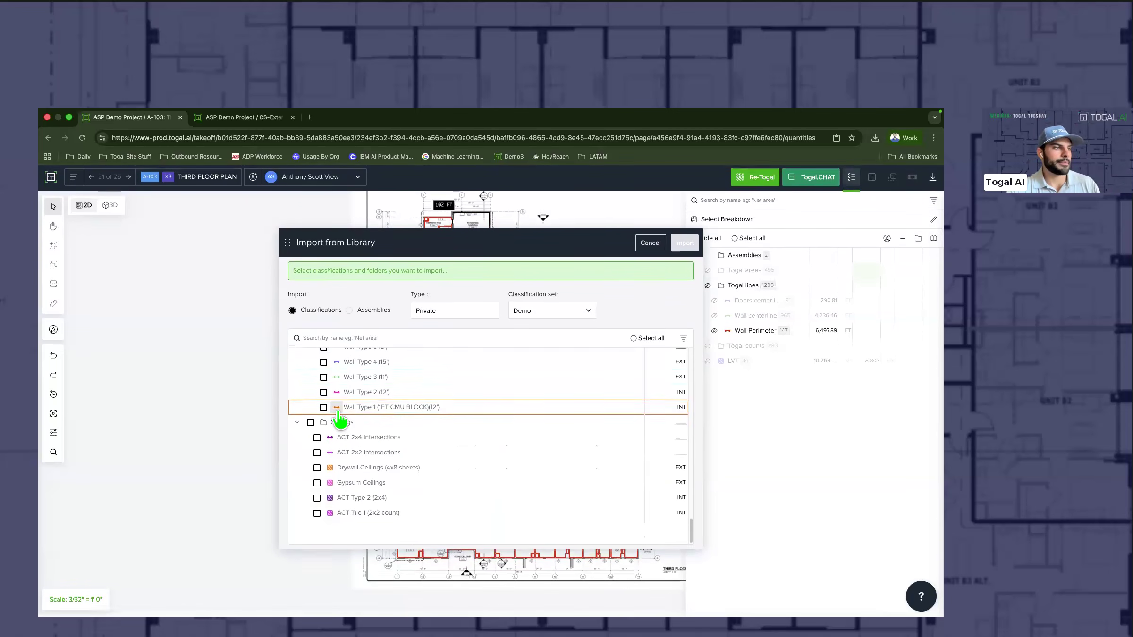
scroll(340, 423, "up", 10)
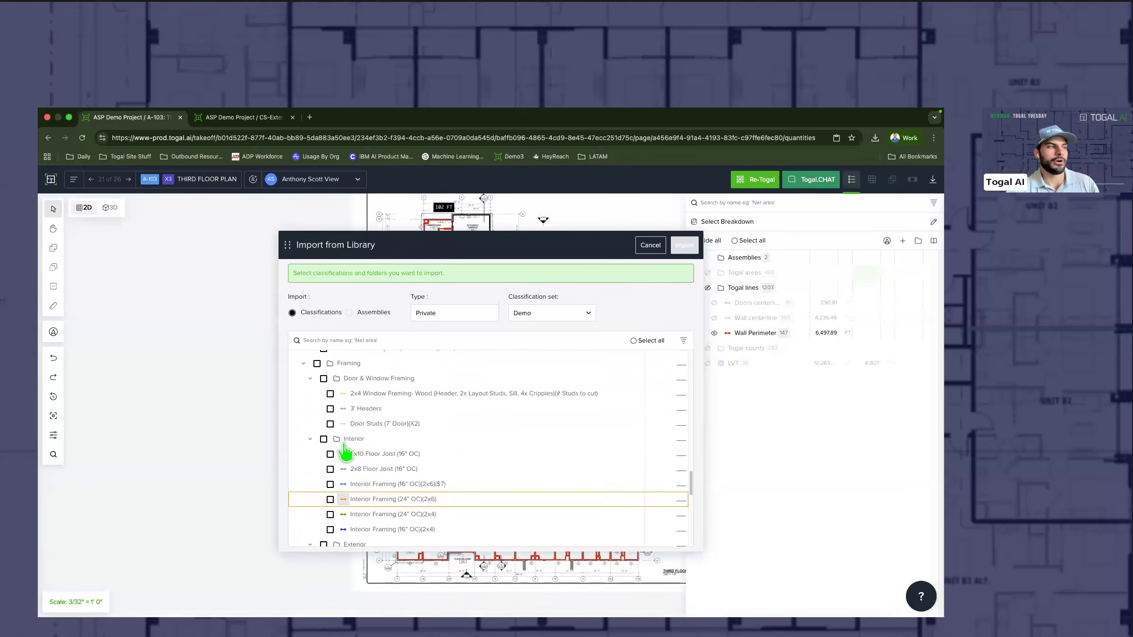
scroll(342, 463, "up", 3)
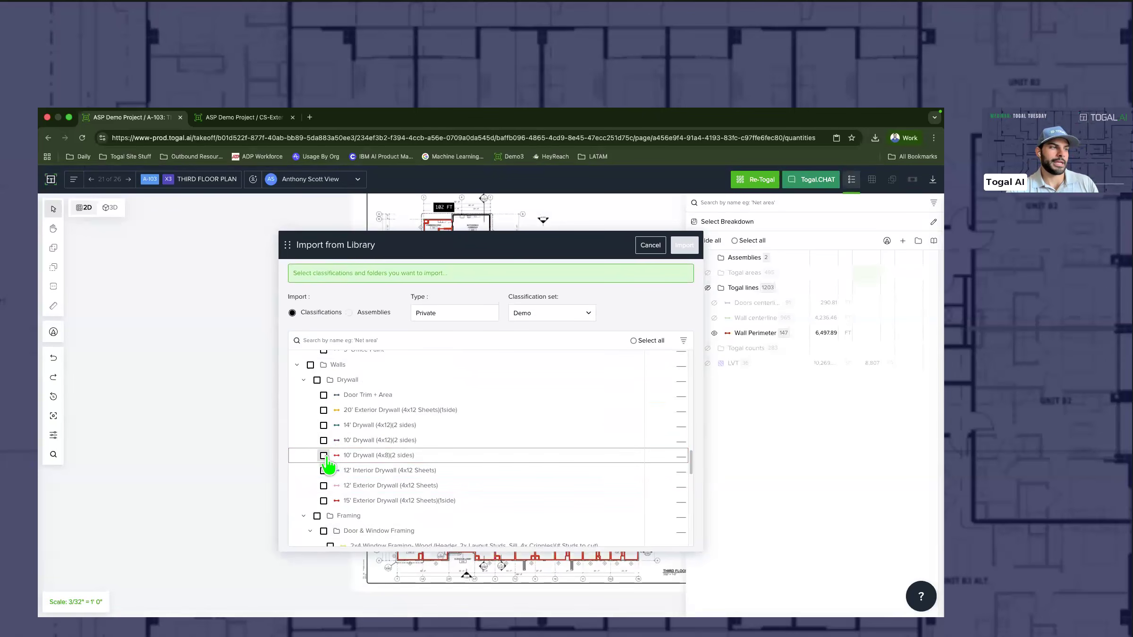
left_click(324, 456)
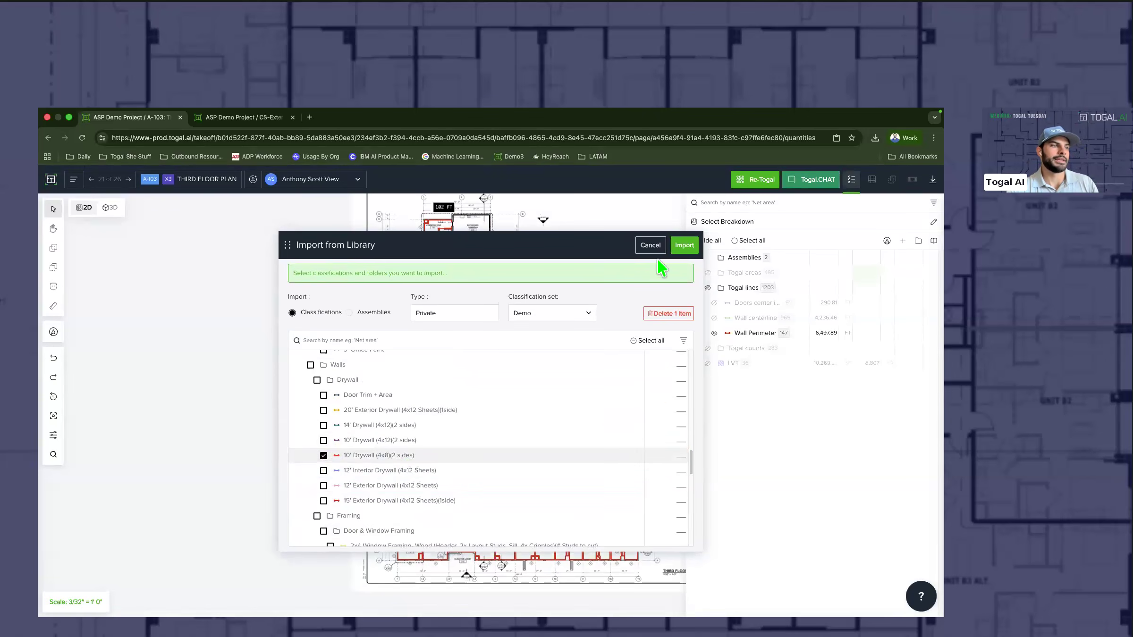
left_click(684, 245)
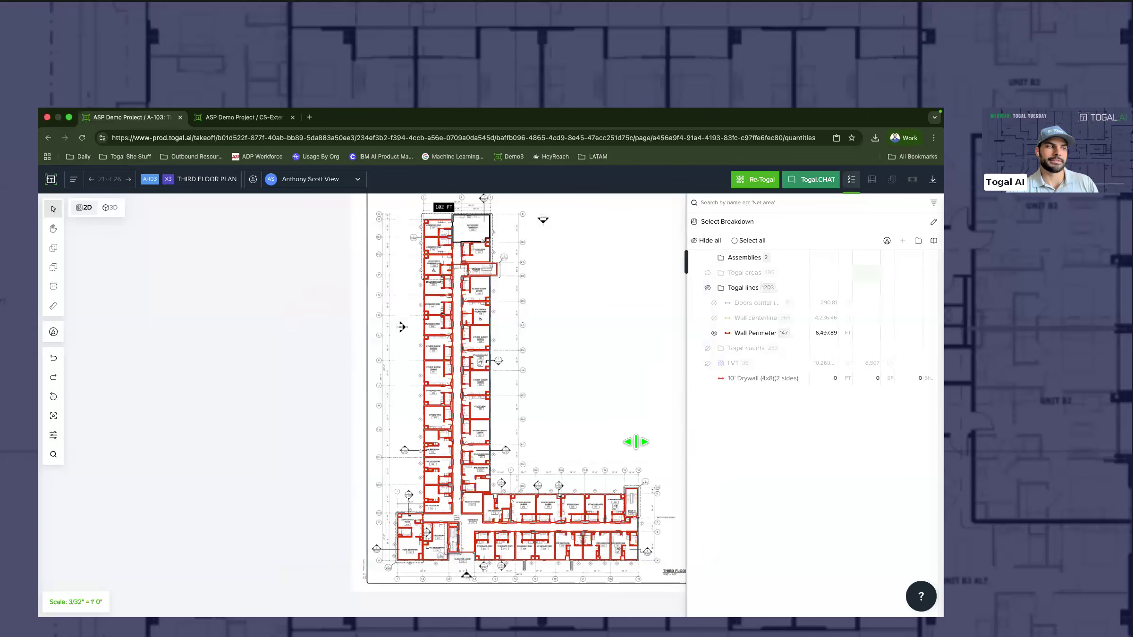
Step: Select all Wall Perimeter lines on the plan and auto-classify them by room type
double_click(449, 348)
right_click(449, 349)
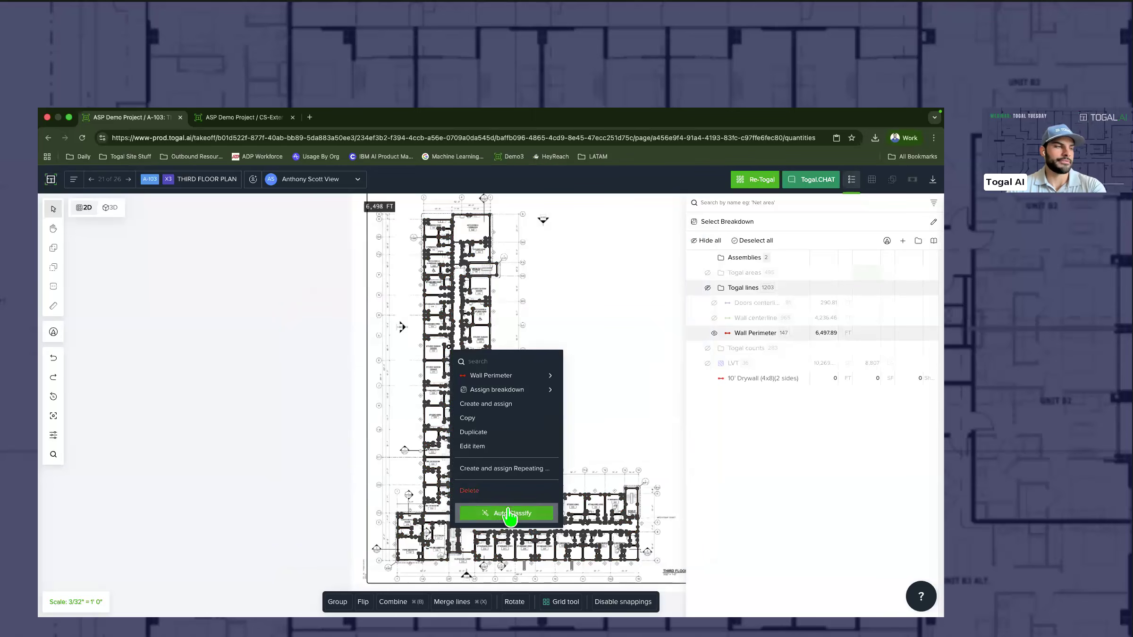
left_click(507, 513)
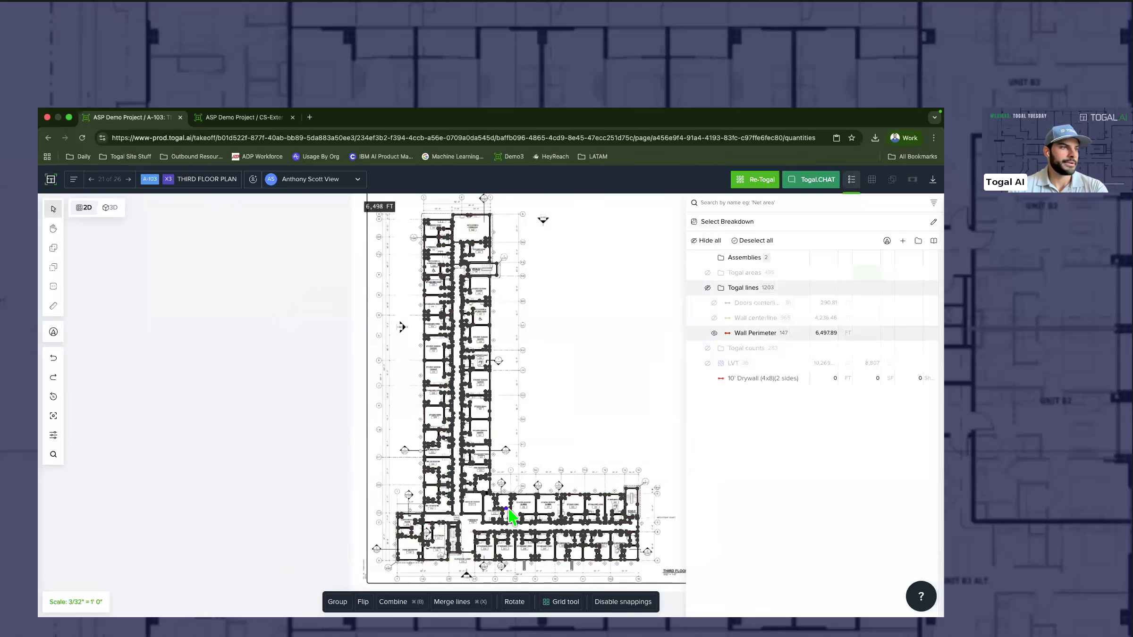
left_click(569, 397)
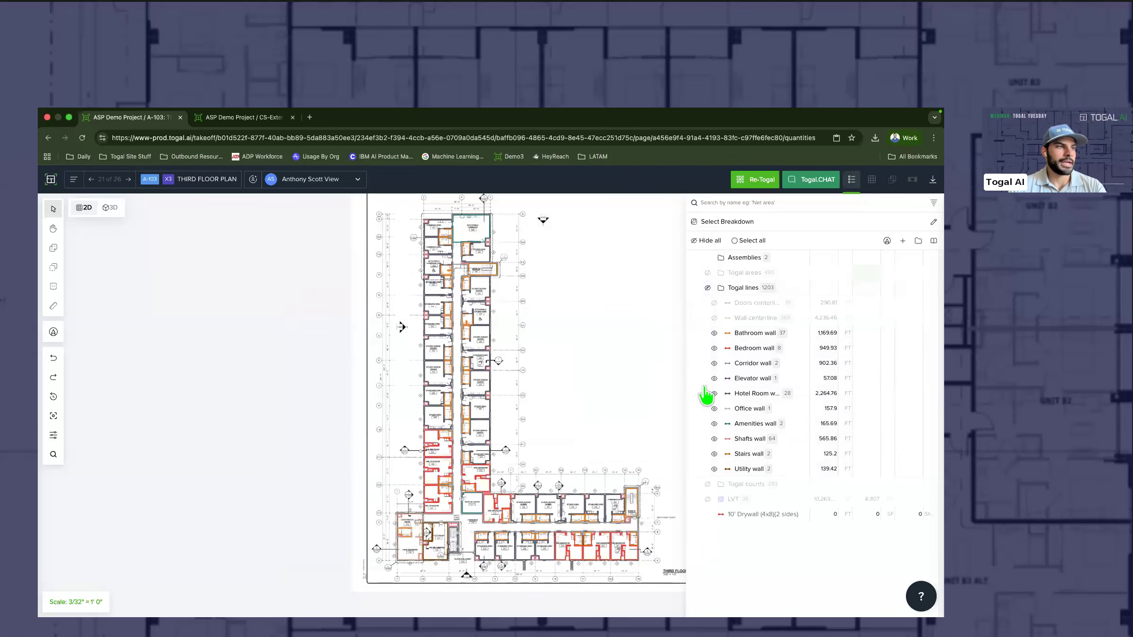
Step: Isolate the Bedroom wall and Hotel Room wall lines and reassign them all to 10' Drywall (4x8)(2 sides)
double_click(714, 351)
left_click(713, 396)
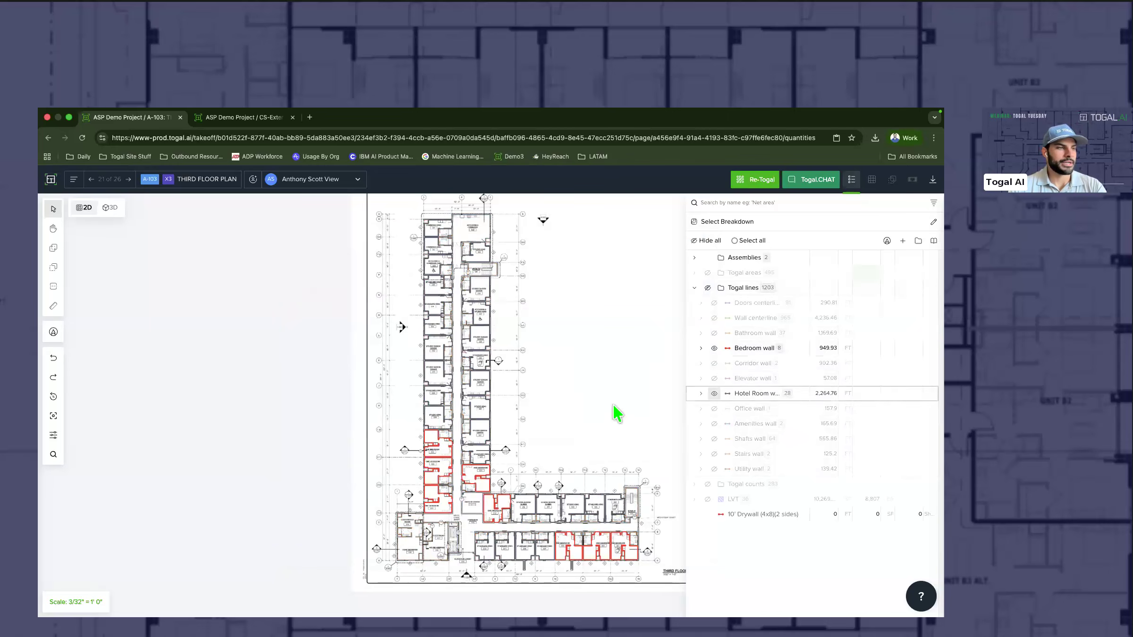
key("super+a")
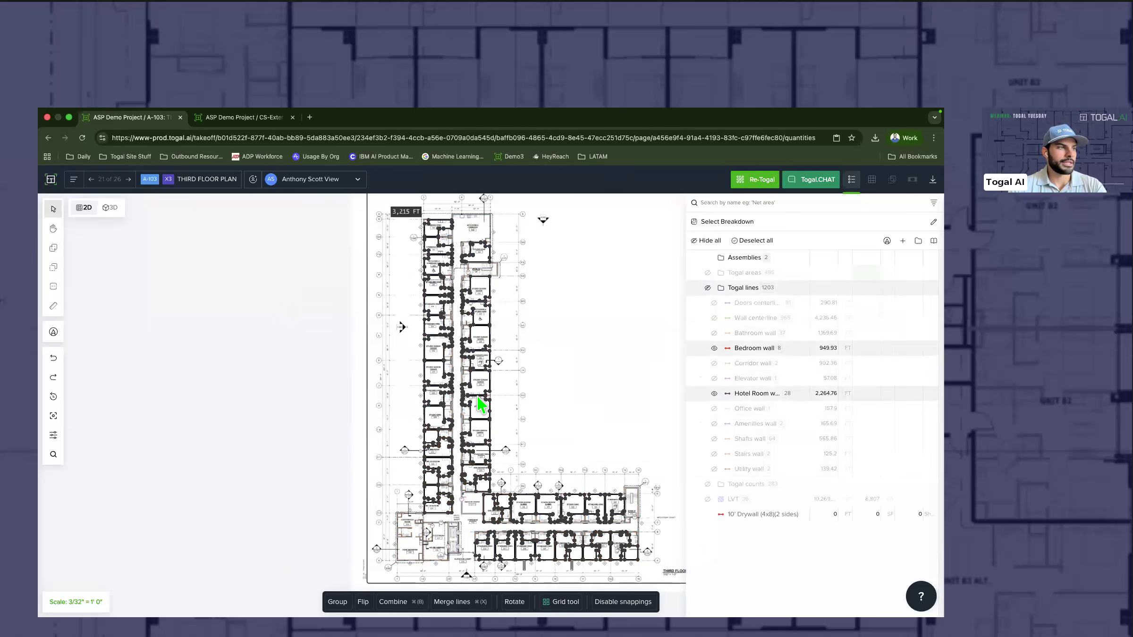
right_click(477, 398)
mouse_move(524, 439)
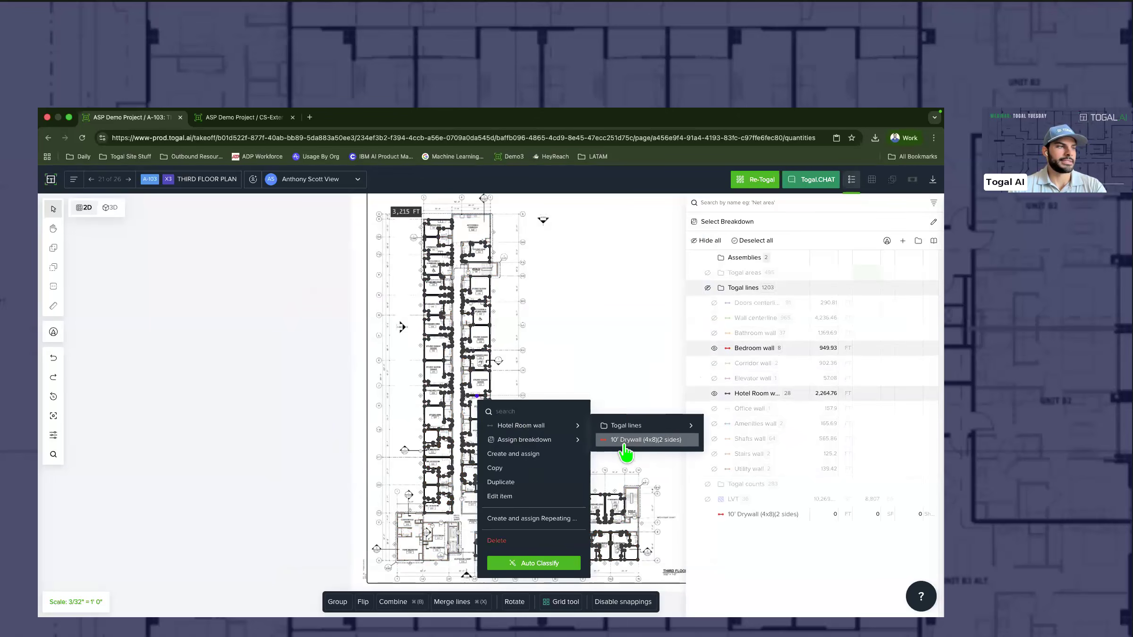
left_click(600, 439)
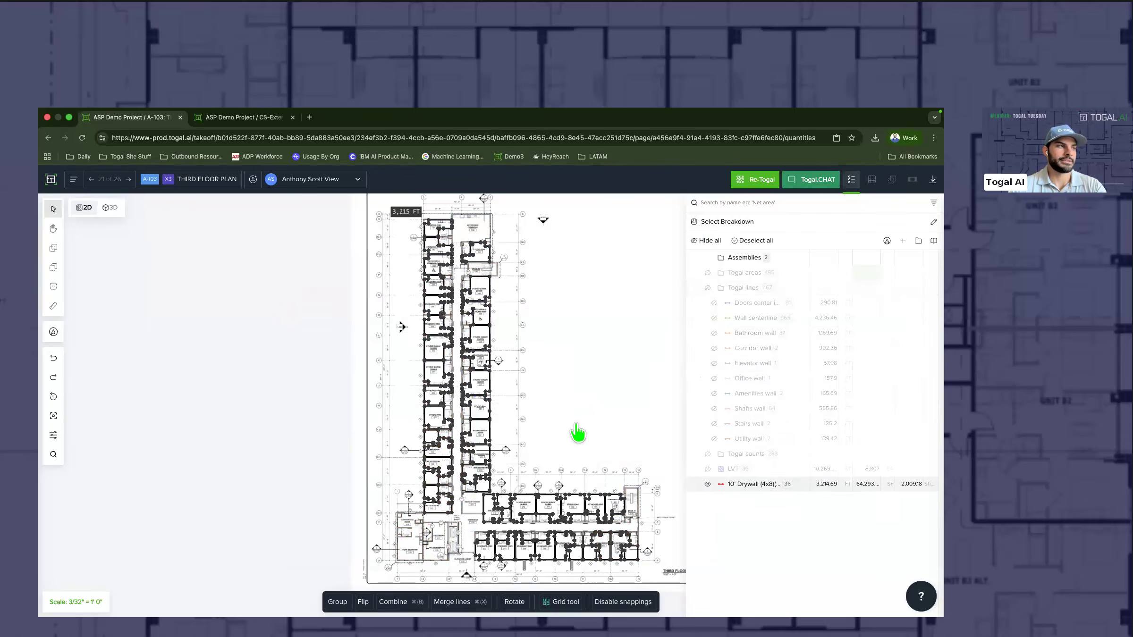
left_click(577, 432)
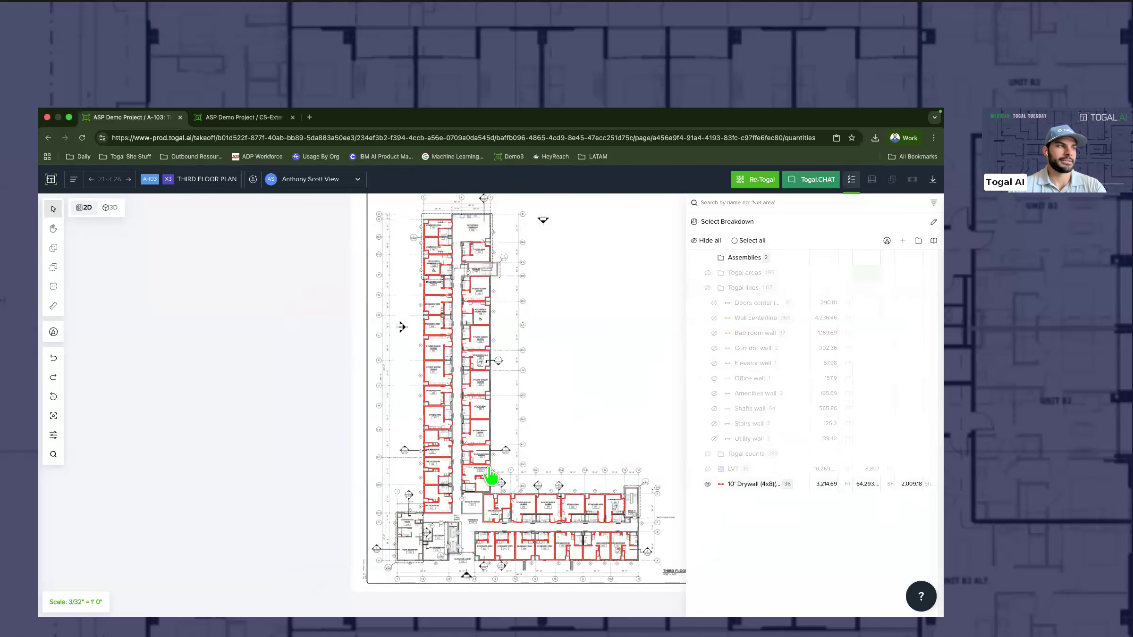
Step: Widen the quantities list and examine the length, area and sheet quantities of the 10' Drywall classification
left_click_drag(687, 493, 638, 493)
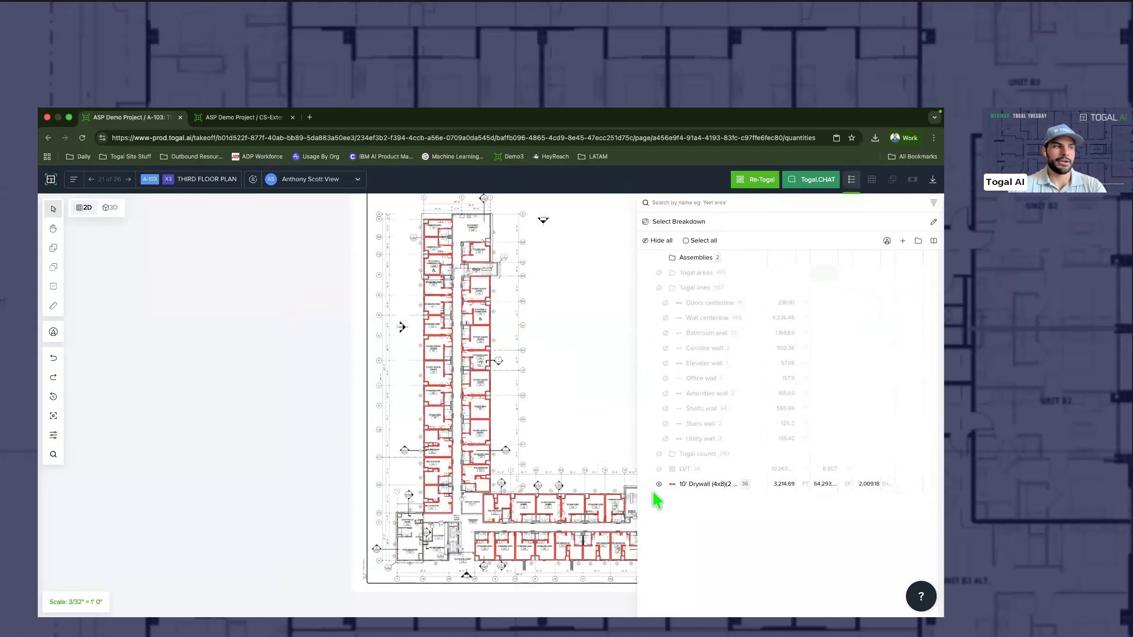
left_click(740, 489)
left_click(778, 488)
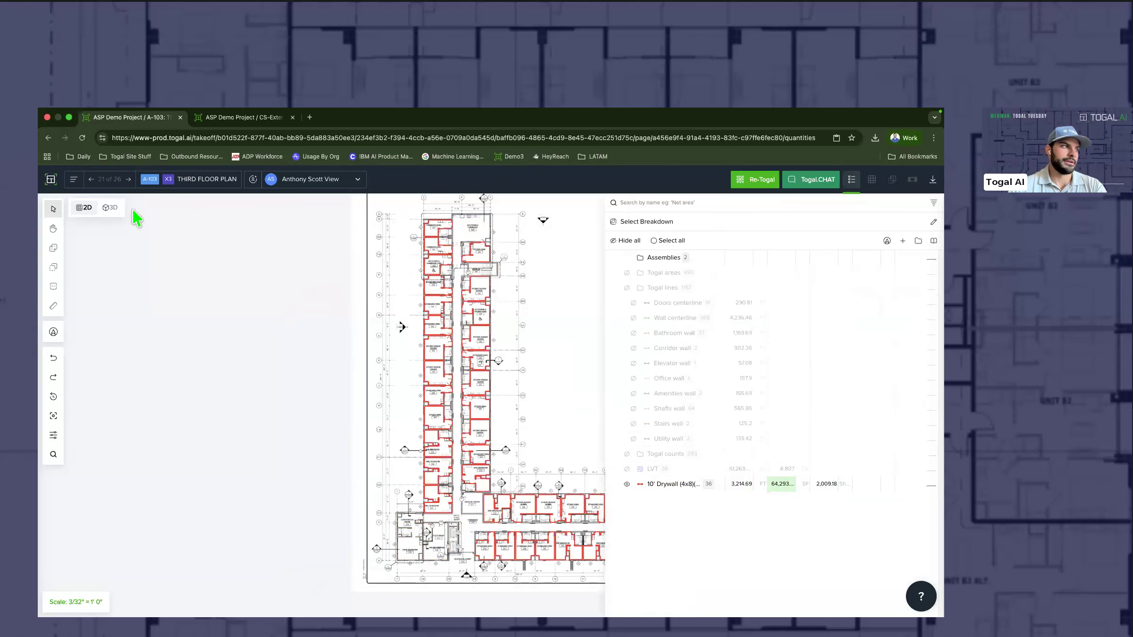
Step: Inspect the 10' drywall walls in the 3D perspective view, then return to the 2D plan
left_click(113, 209)
scroll(322, 421, "up", 3)
scroll(325, 414, "up", 5)
scroll(326, 413, "down", 6)
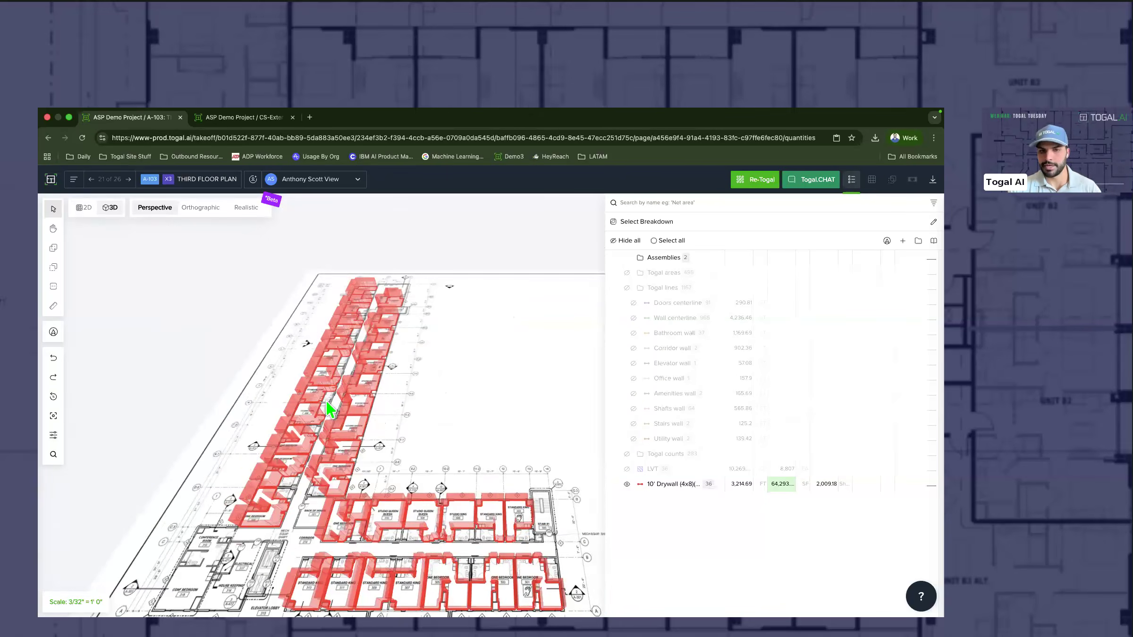
scroll(329, 409, "down", 2)
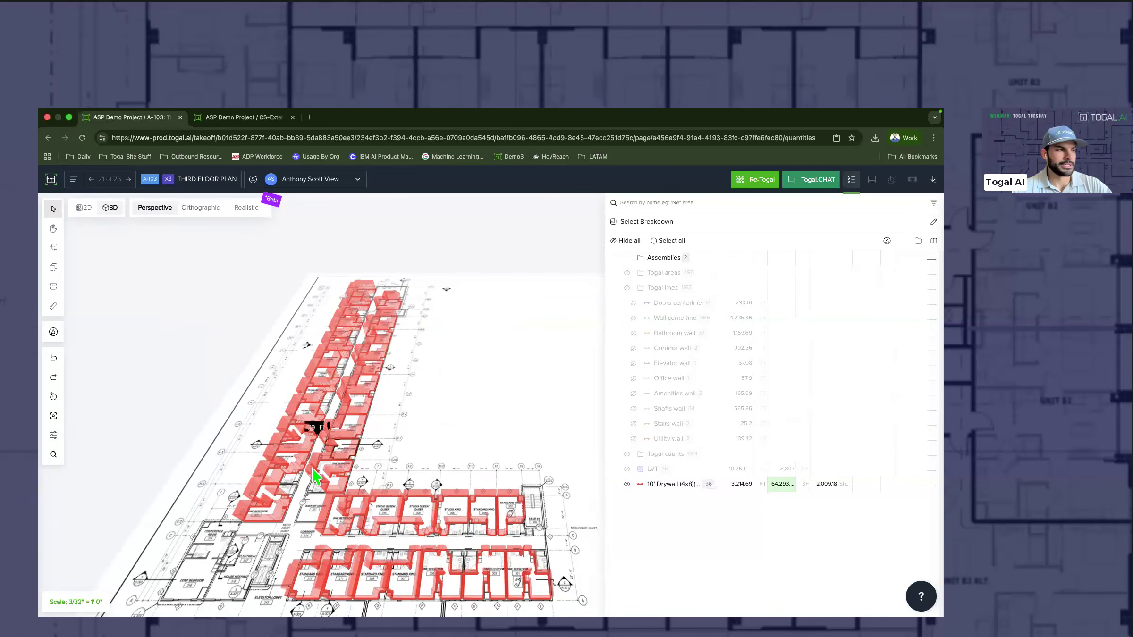
scroll(315, 478, "down", 1)
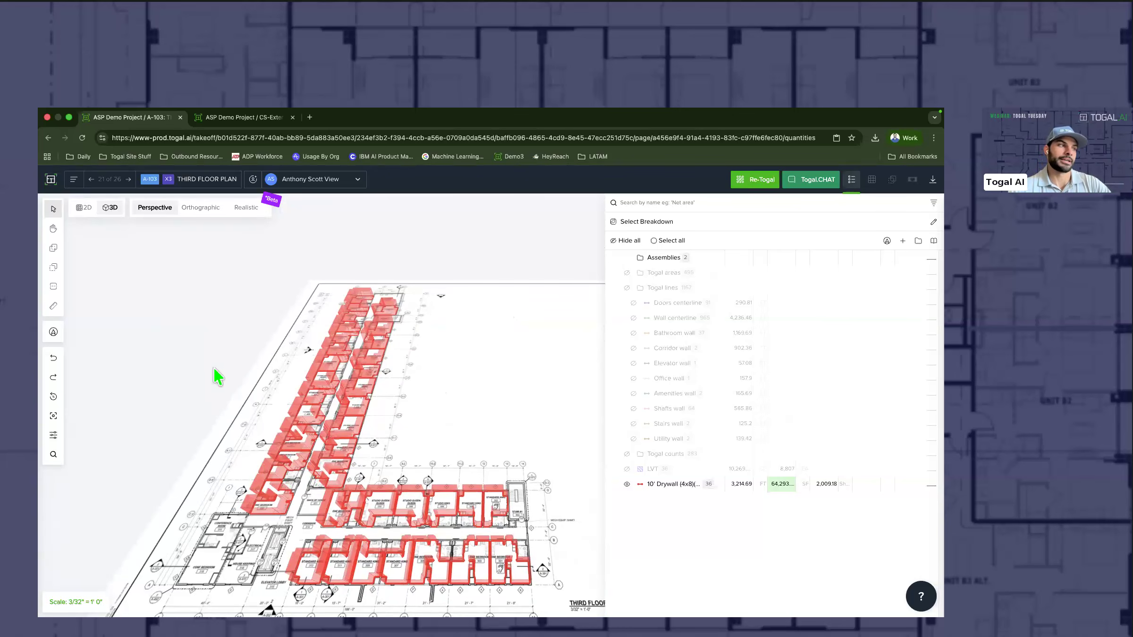
left_click(85, 208)
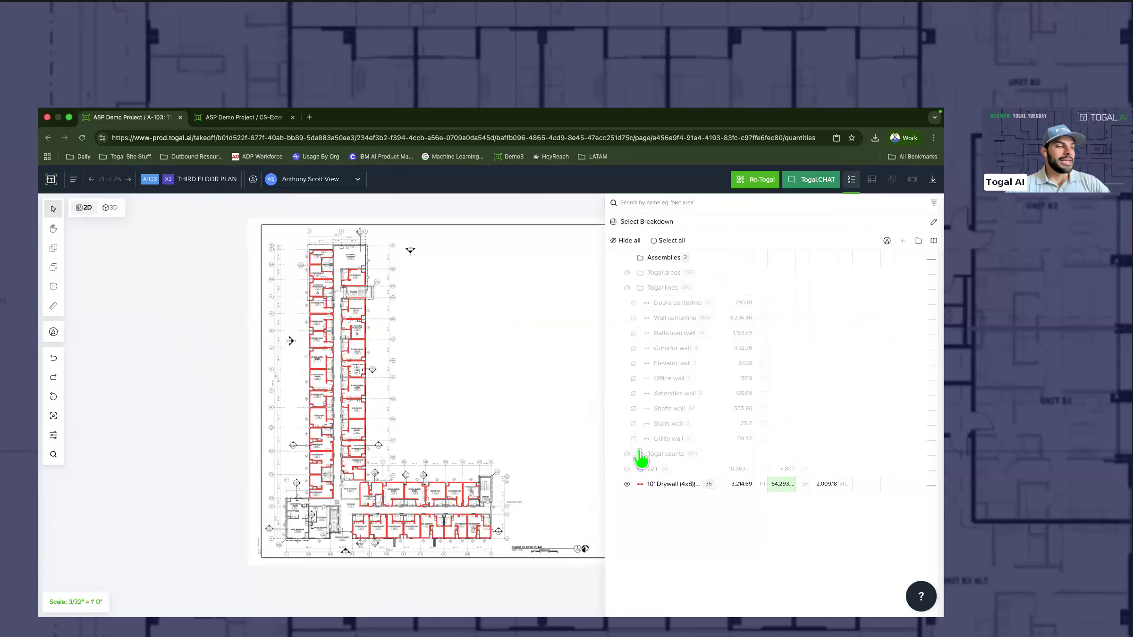
Step: Review the 10' Drywall classification's properties, including its custom sheet formula and height, and close them without saving
right_click(671, 489)
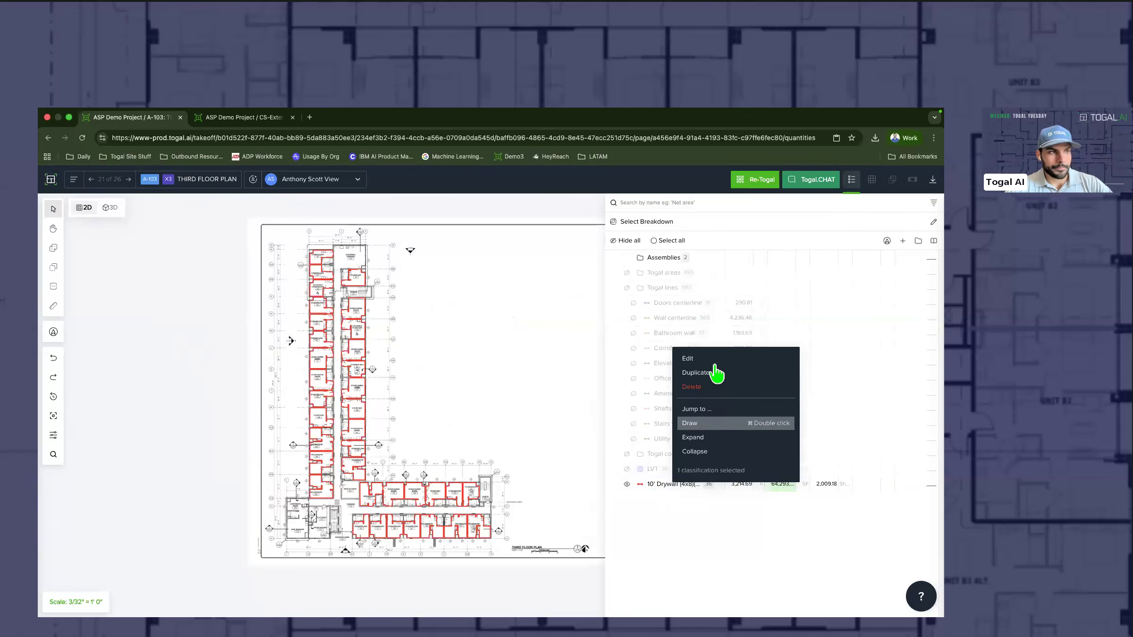
left_click(714, 367)
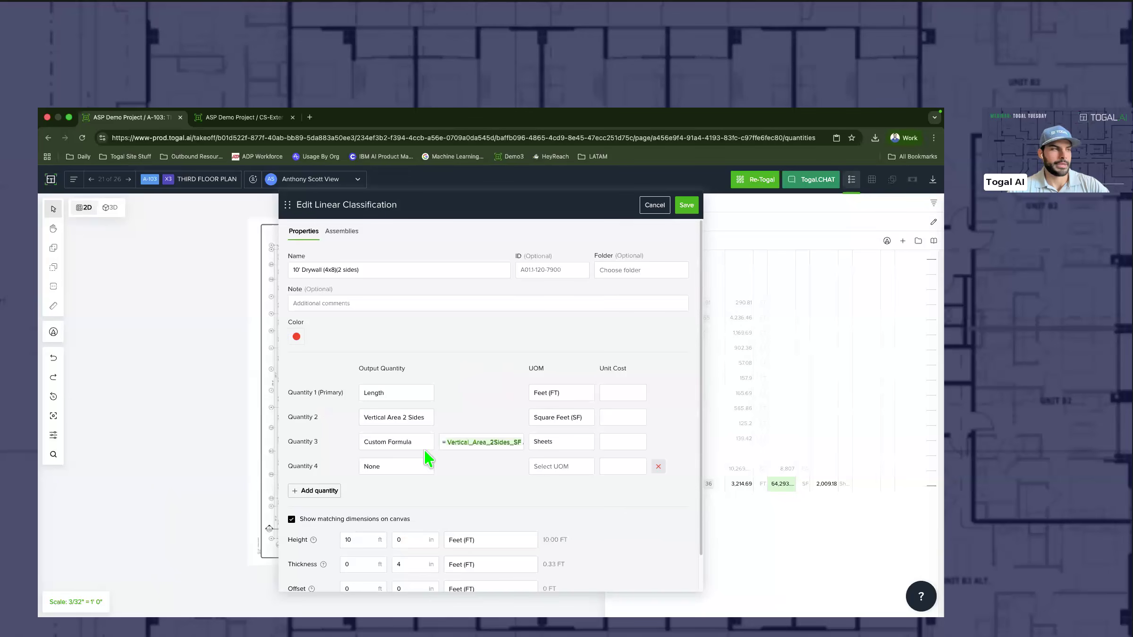
left_click(653, 207)
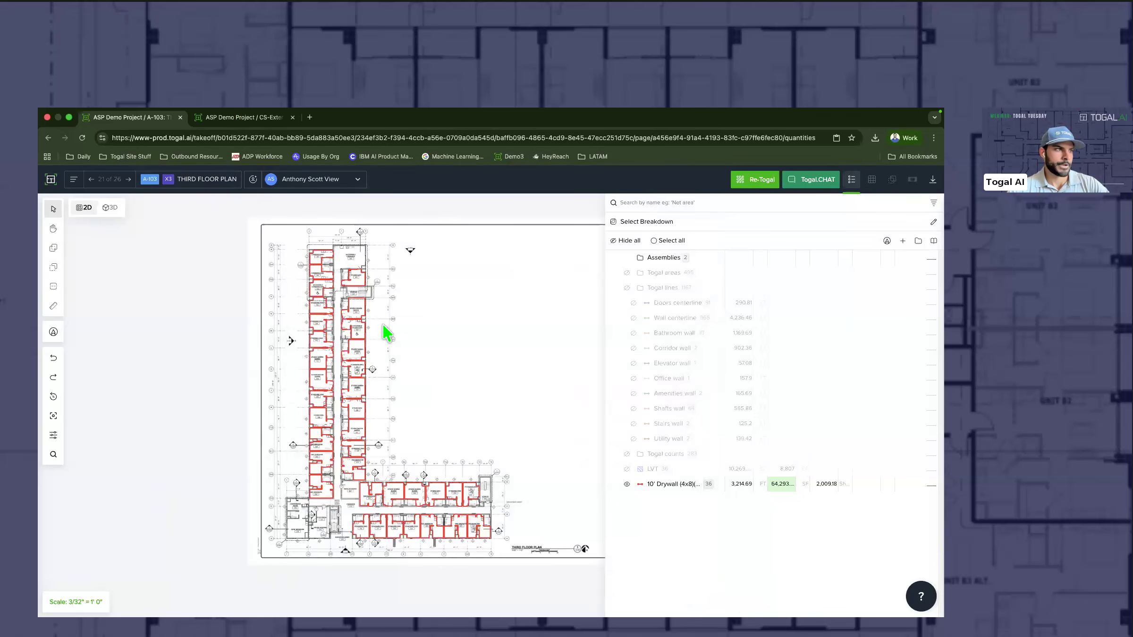
Step: Open the LIGHTING - LEVEL 5 drawing from the project's Electric drawing set and narrow the quantities list to make room for the plan
left_click(51, 179)
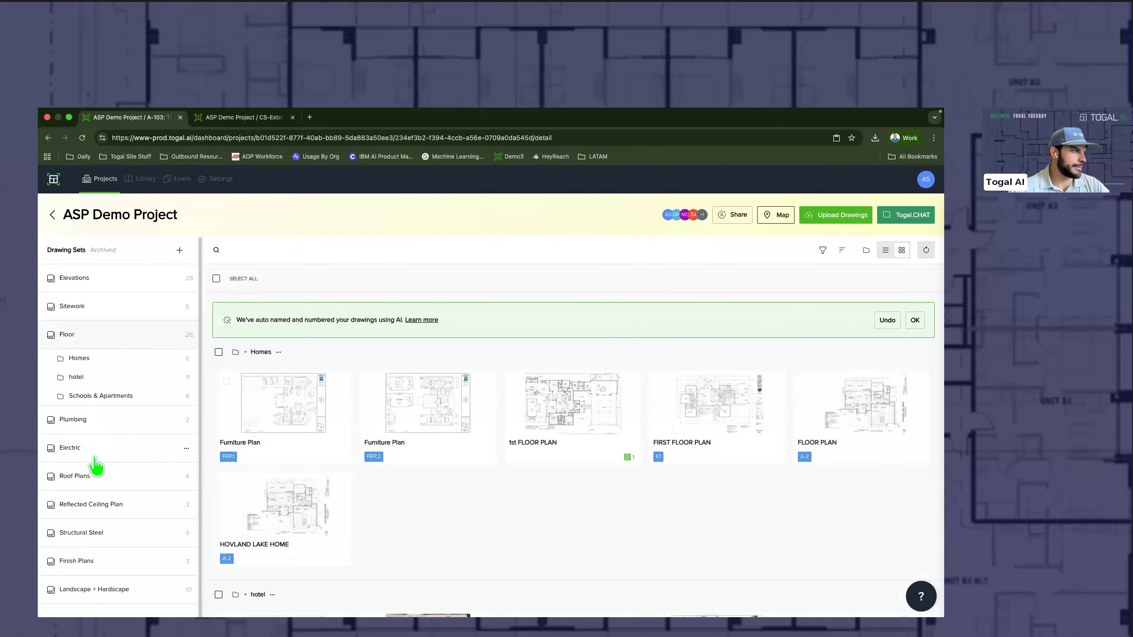
left_click(94, 456)
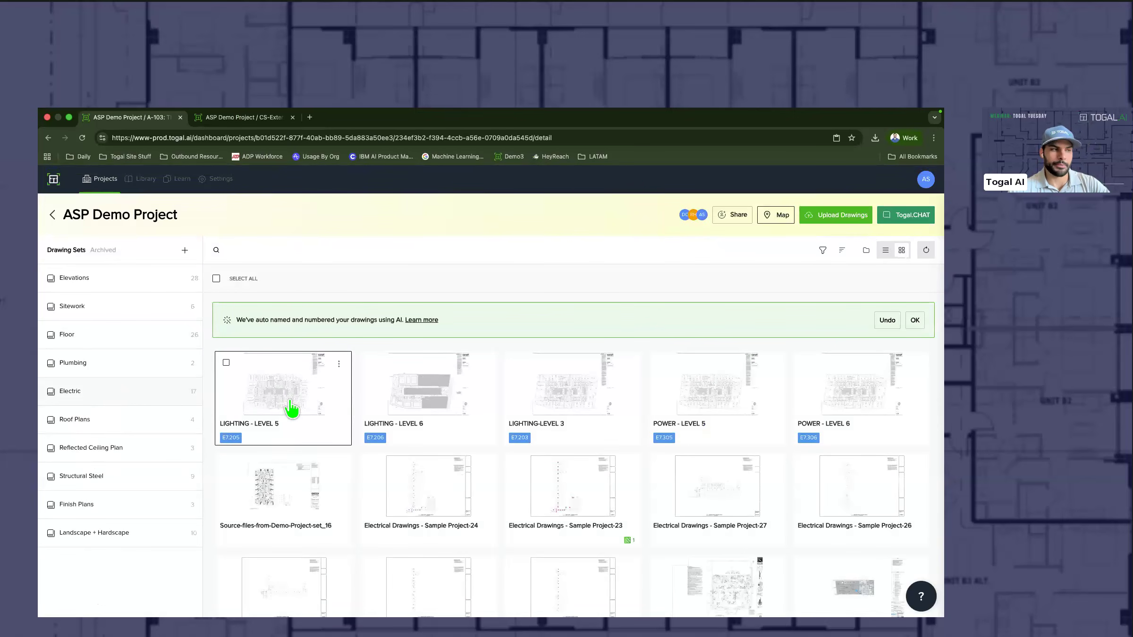
left_click(291, 420)
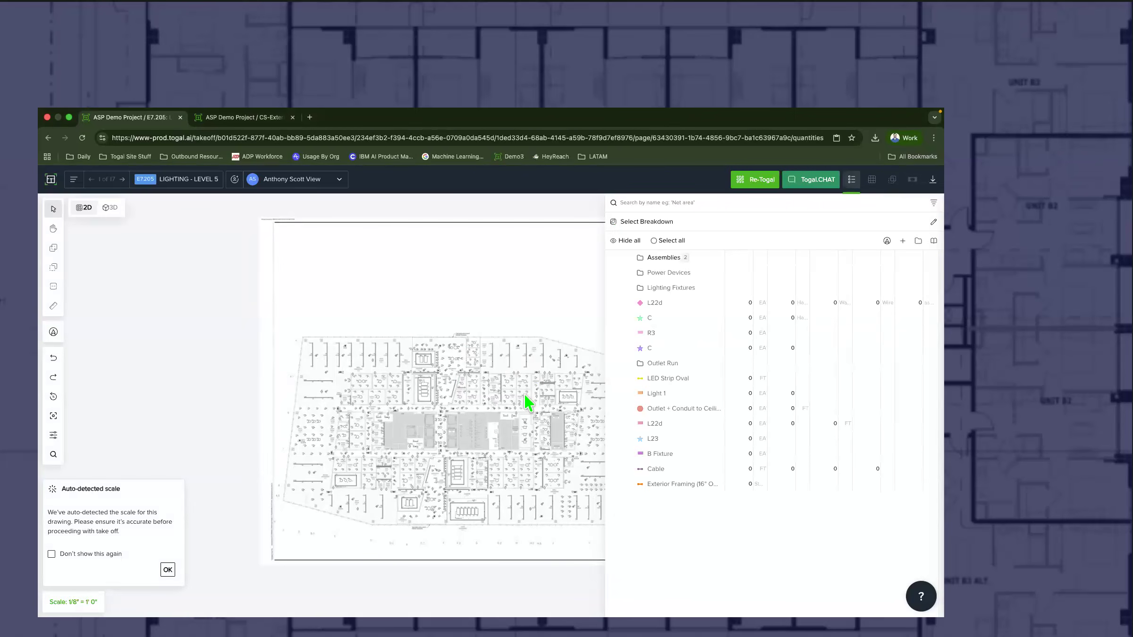
left_click_drag(606, 398, 674, 410)
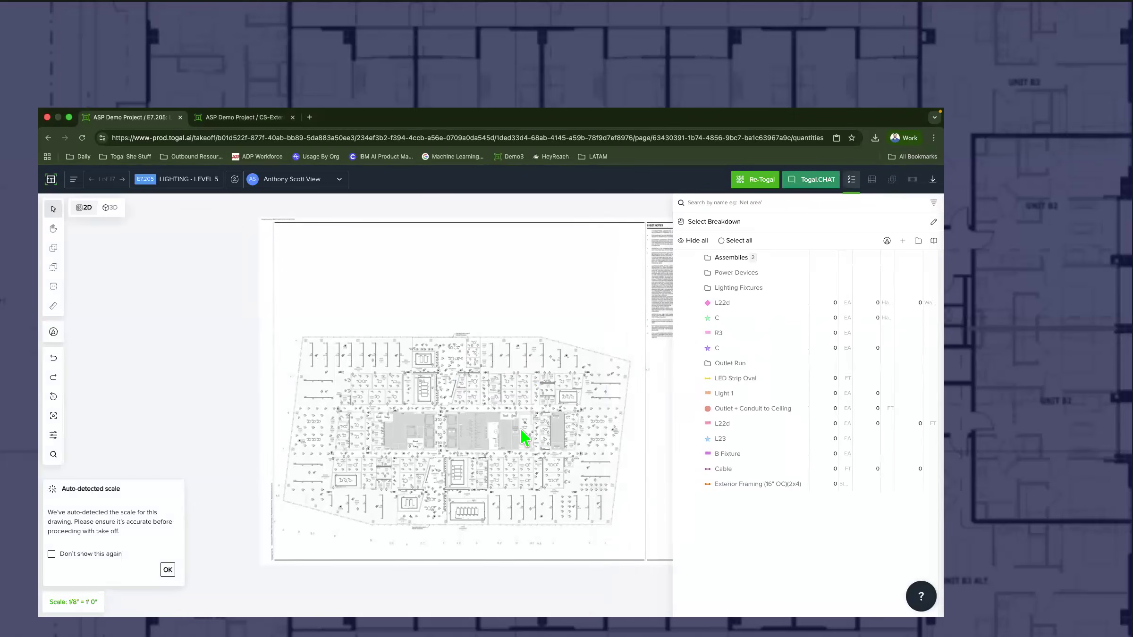
scroll(475, 430, "up", 5)
scroll(476, 429, "down", 5)
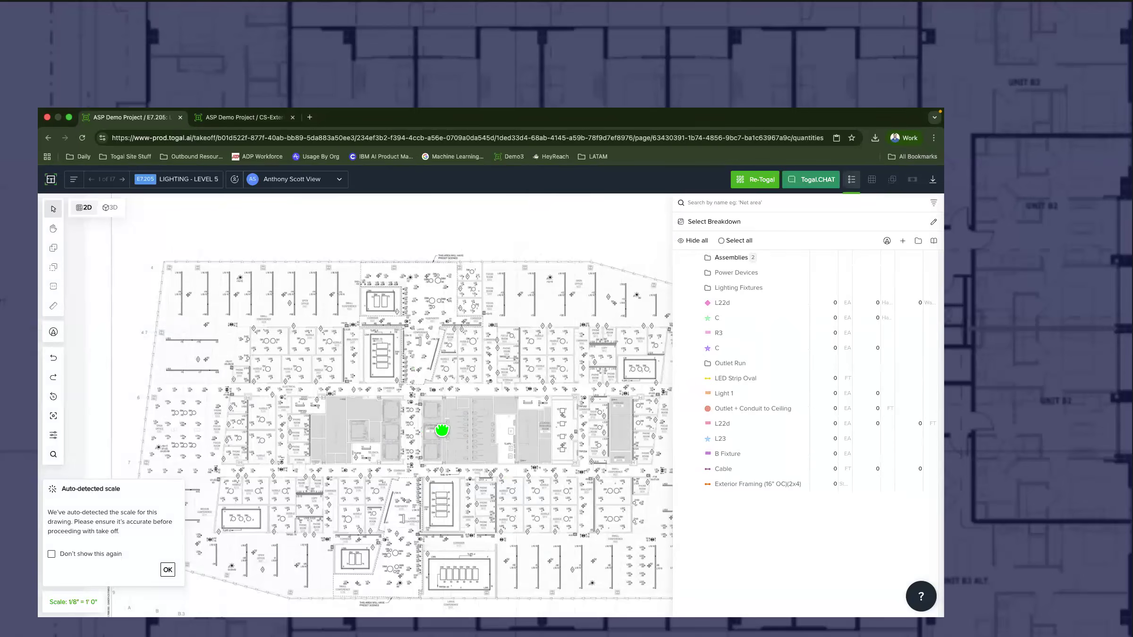
left_click_drag(438, 403, 400, 390)
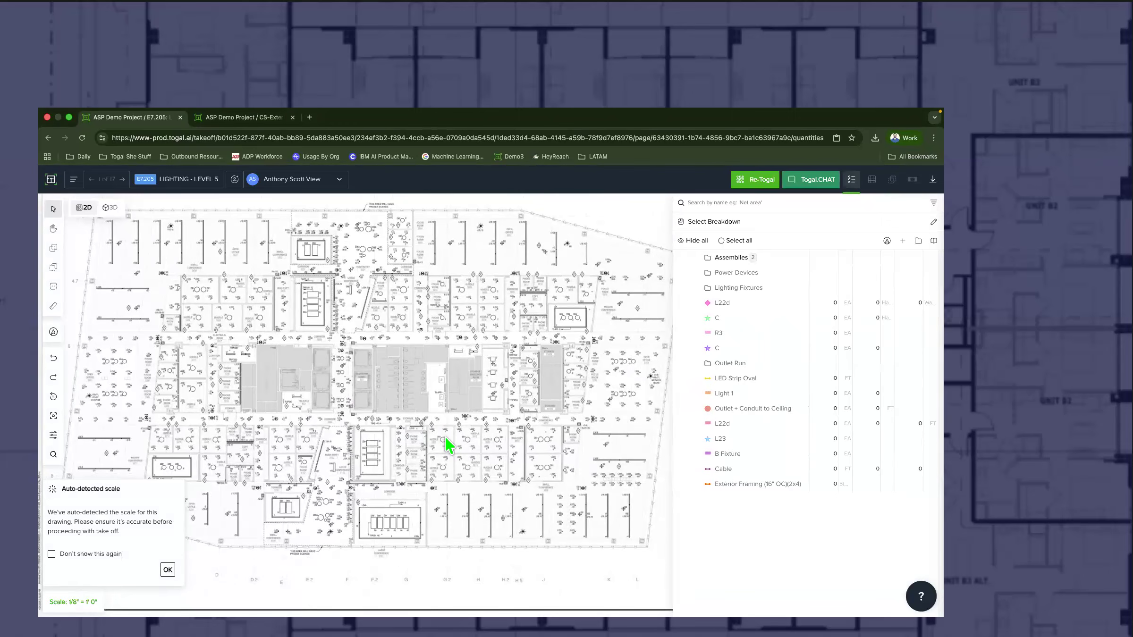
Step: Dismiss the auto-detected scale notice and search the lighting drawing's text for "l22d"
scroll(468, 452, "up", 5)
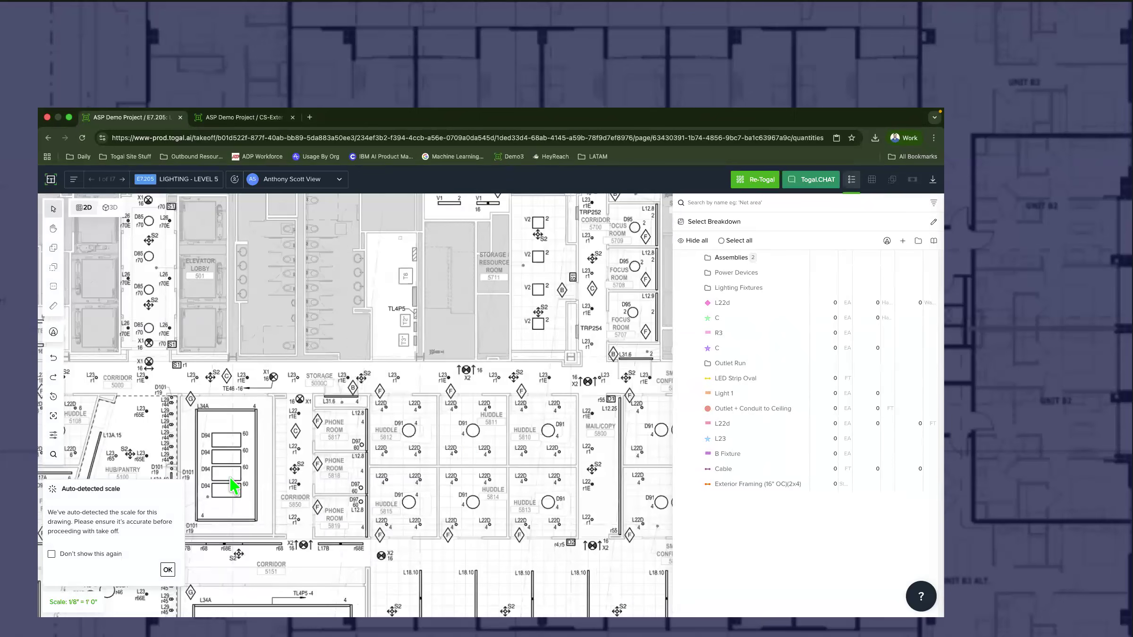
left_click(168, 570)
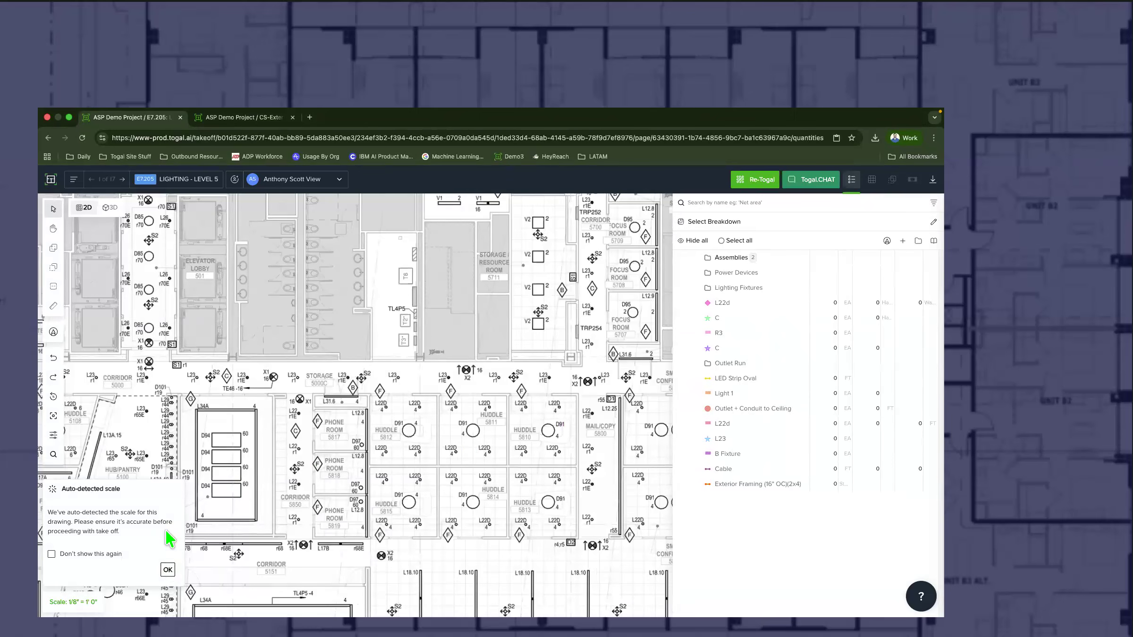
left_click(54, 454)
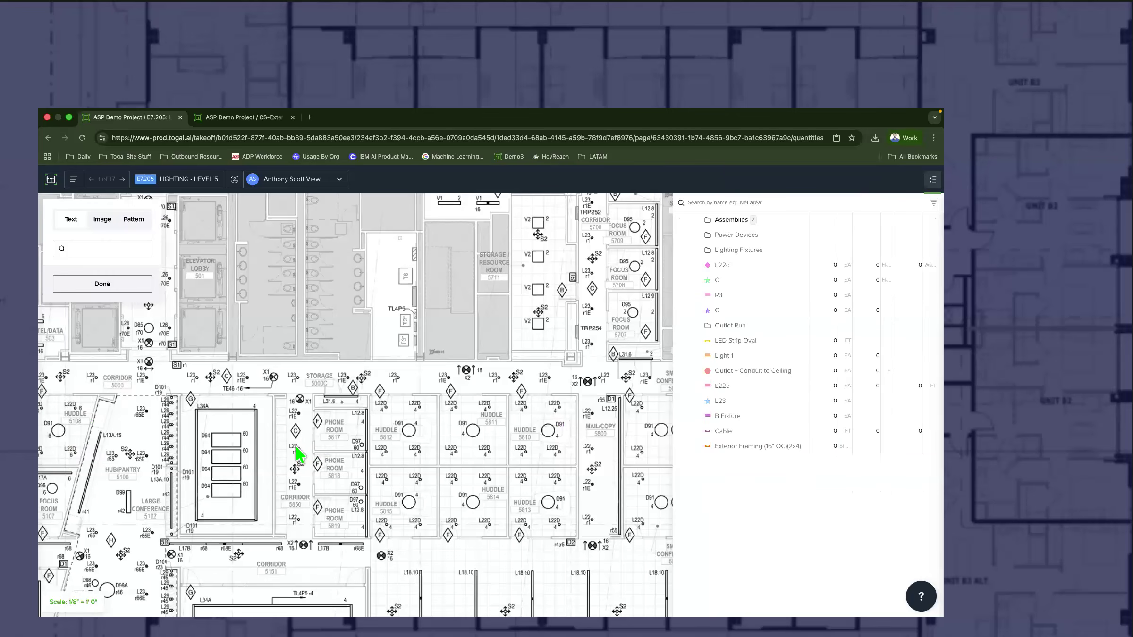
scroll(443, 465, "up", 4)
left_click(108, 249)
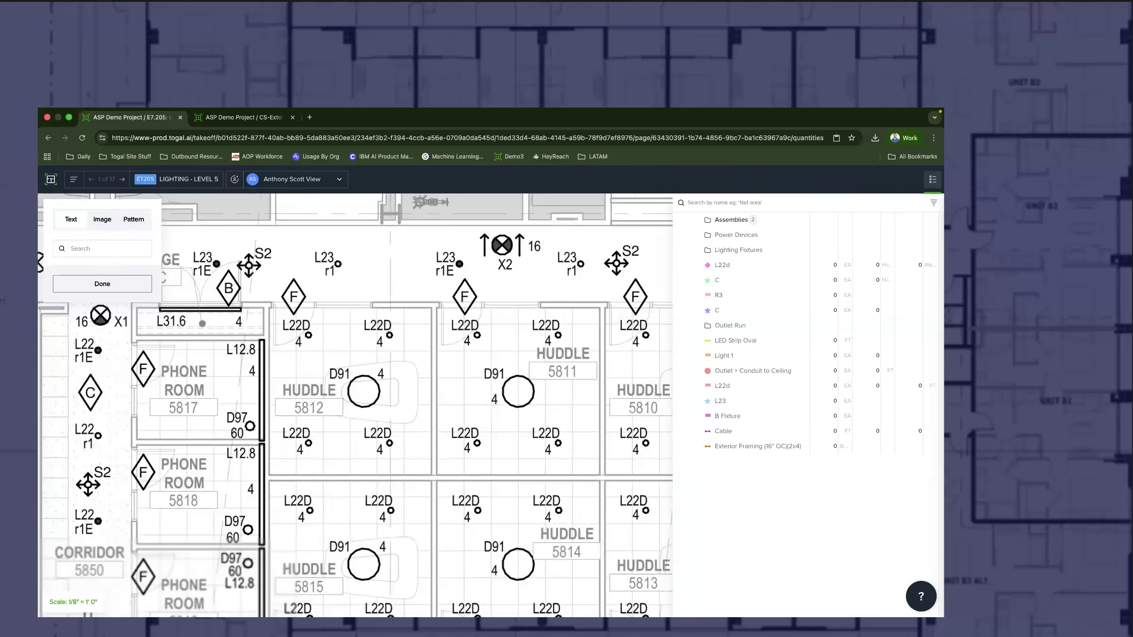
type("l22d")
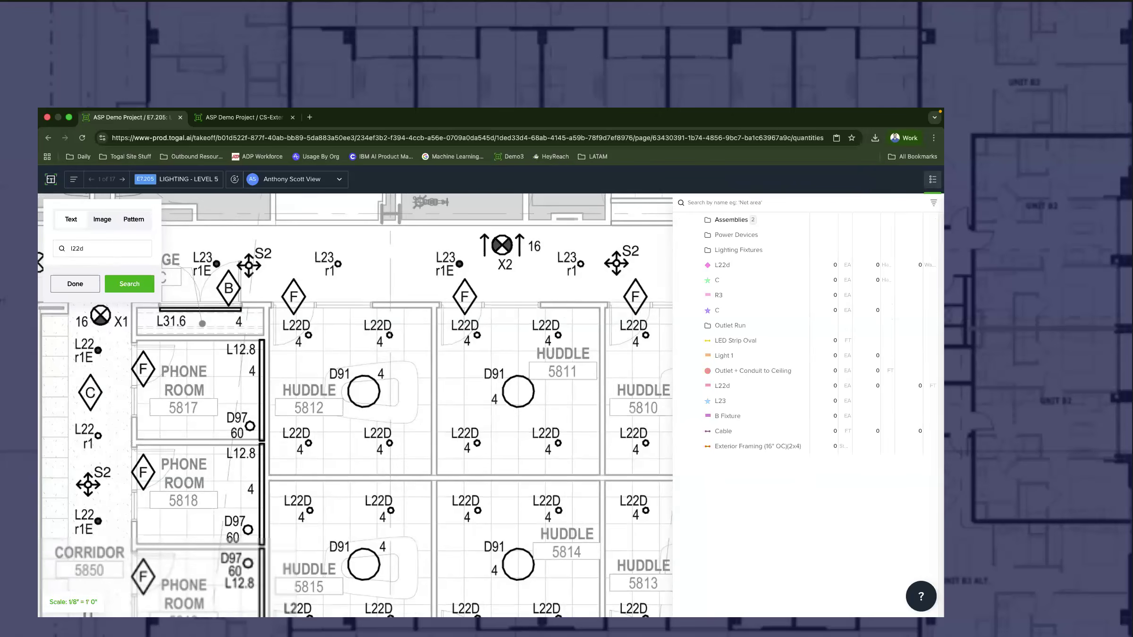
key("Return")
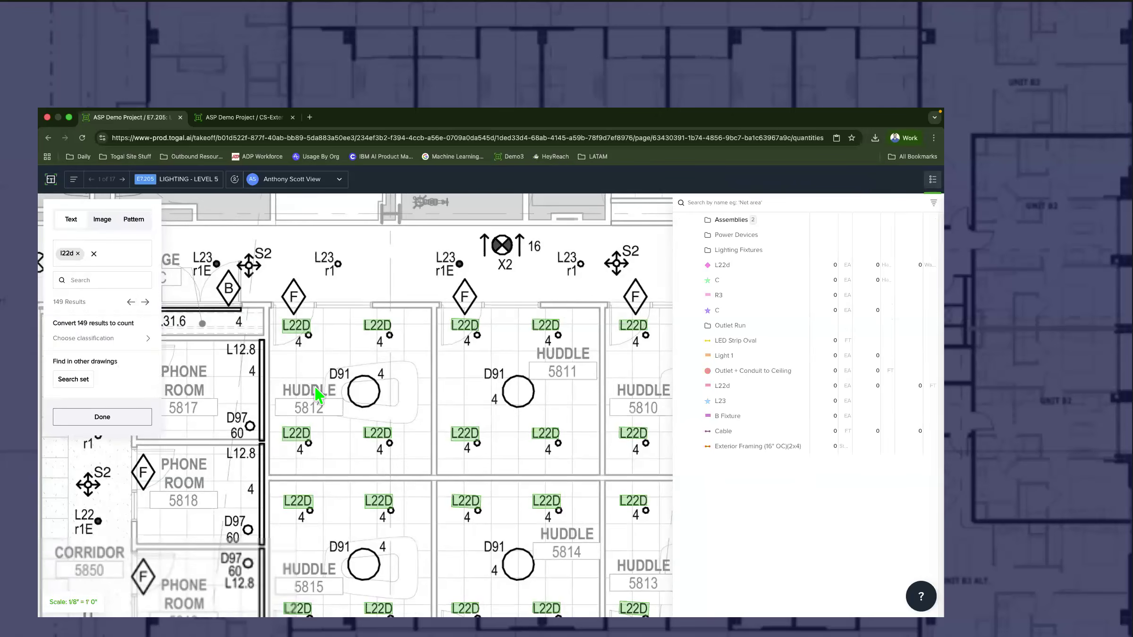
Step: Look over the l22d matches on the plan and extend the search to the rest of the drawing set
scroll(316, 388, "down", 5)
scroll(317, 394, "down", 2)
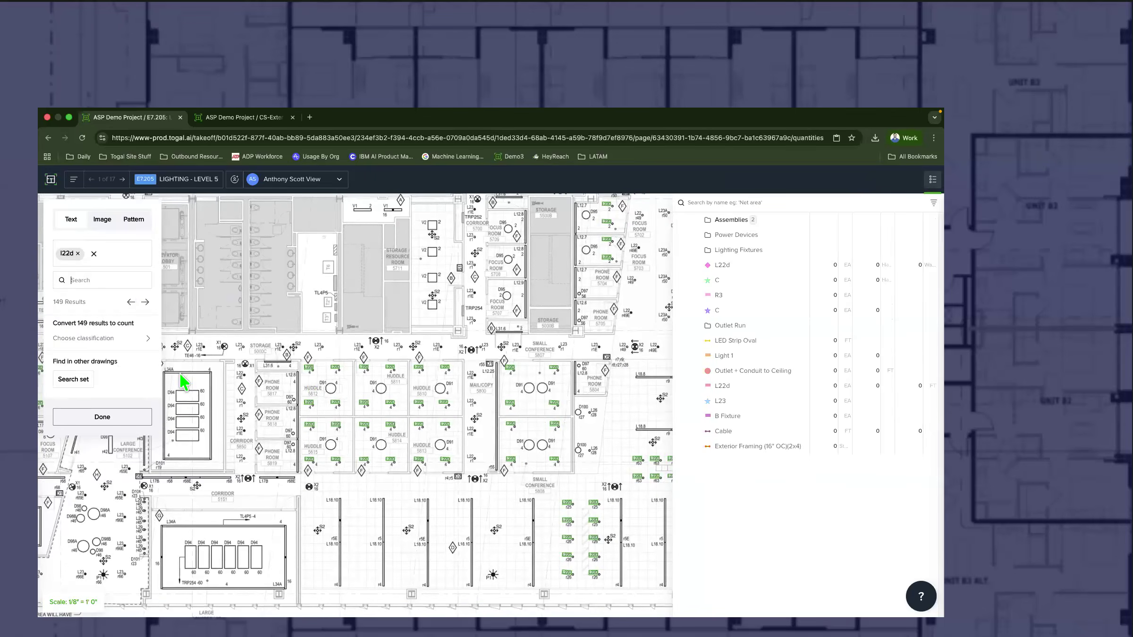
left_click(75, 380)
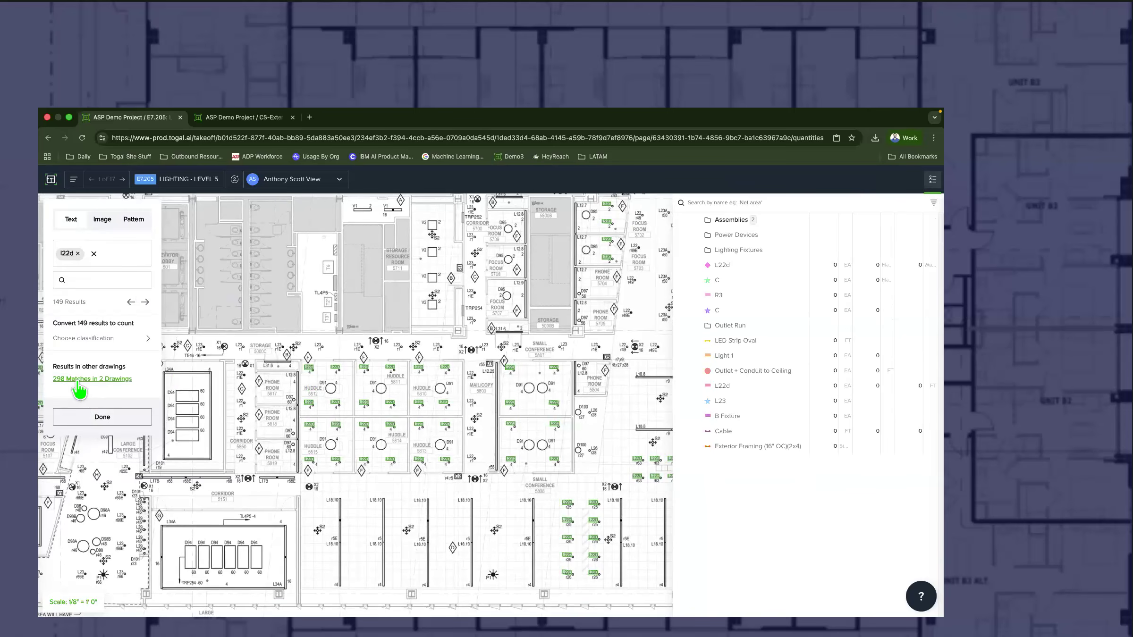
Step: Exclude the L22D matches along the phone-room side of Huddle rooms 5812 and 5815 from the search results
scroll(210, 429, "up", 5)
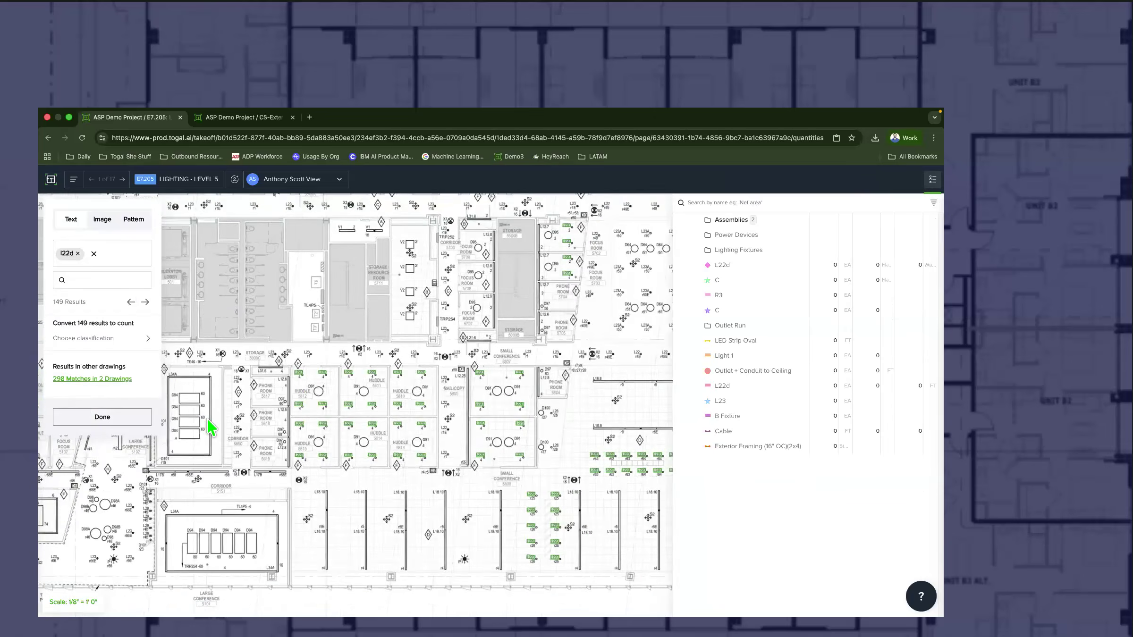
left_click(406, 320)
left_click(405, 432)
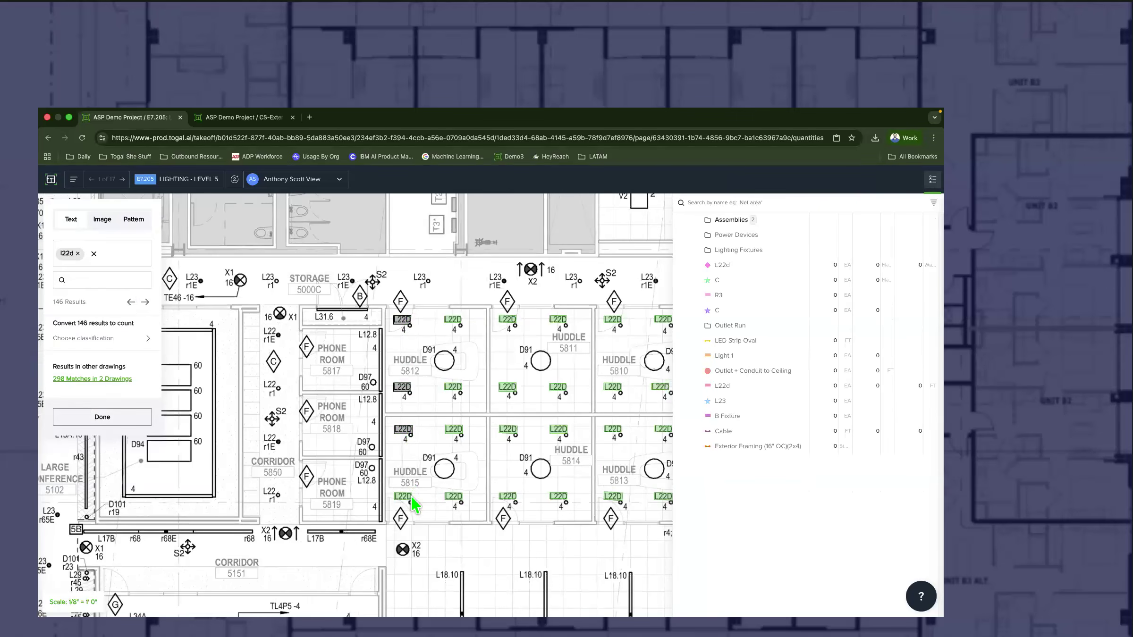
Step: Convert the l22d matches, including the excluded ones, to counts in the L22d classification and finish the search
left_click(98, 338)
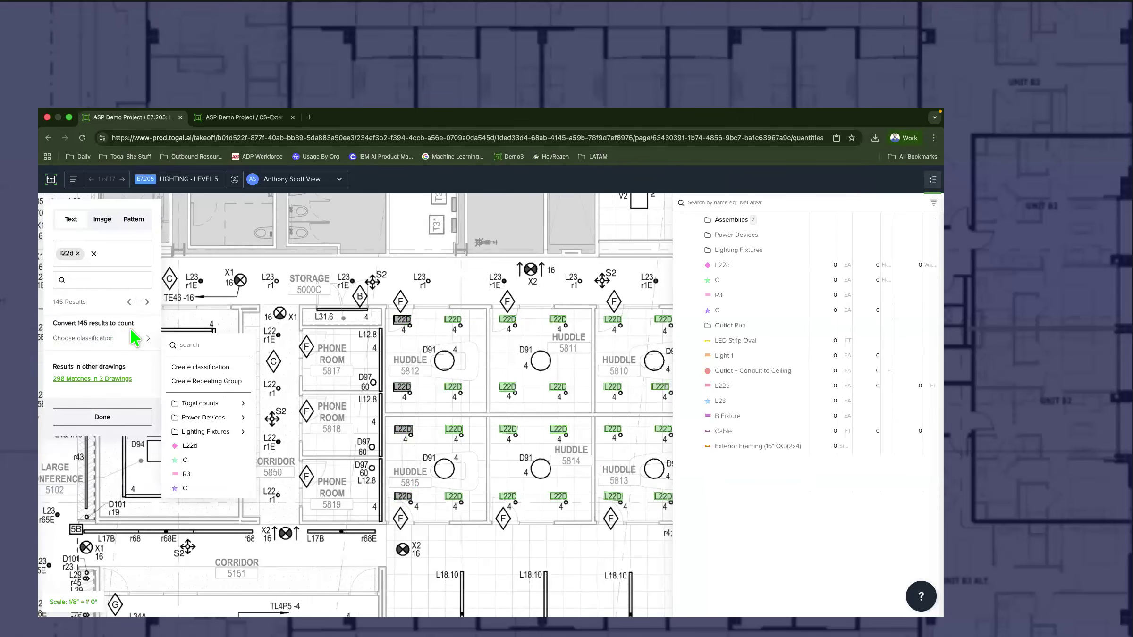
left_click(184, 454)
left_click(101, 371)
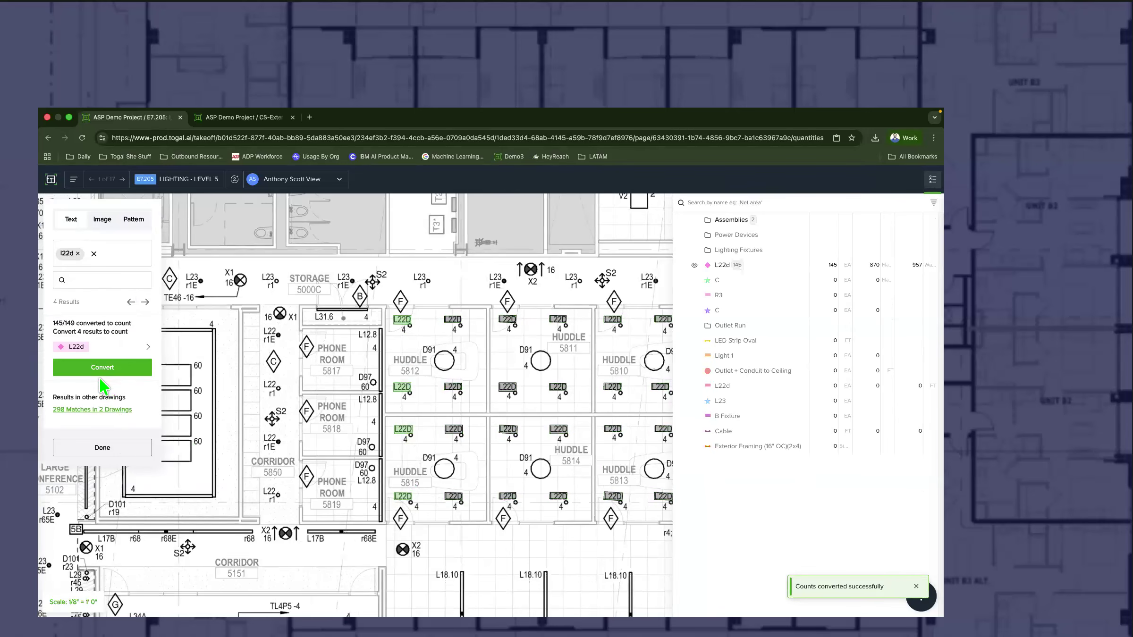
left_click(102, 371)
left_click(102, 447)
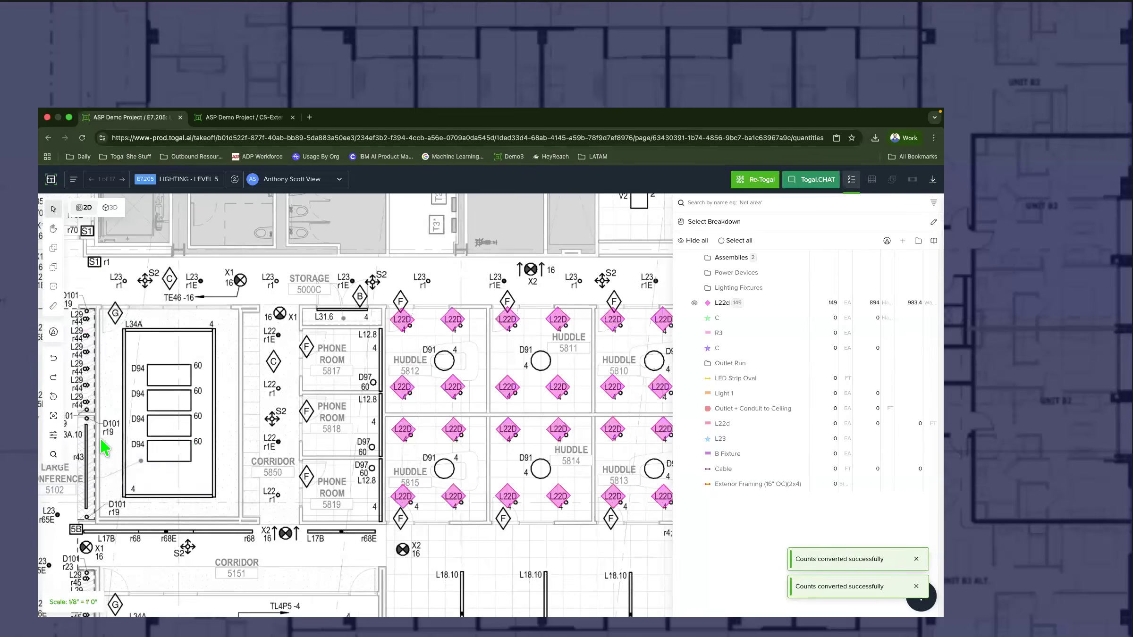
Step: Widen the quantities list and examine the L22d count, its custom hardware and wire quantities, and the markers across the plan
scroll(457, 430, "down", 2)
scroll(457, 430, "down", 3)
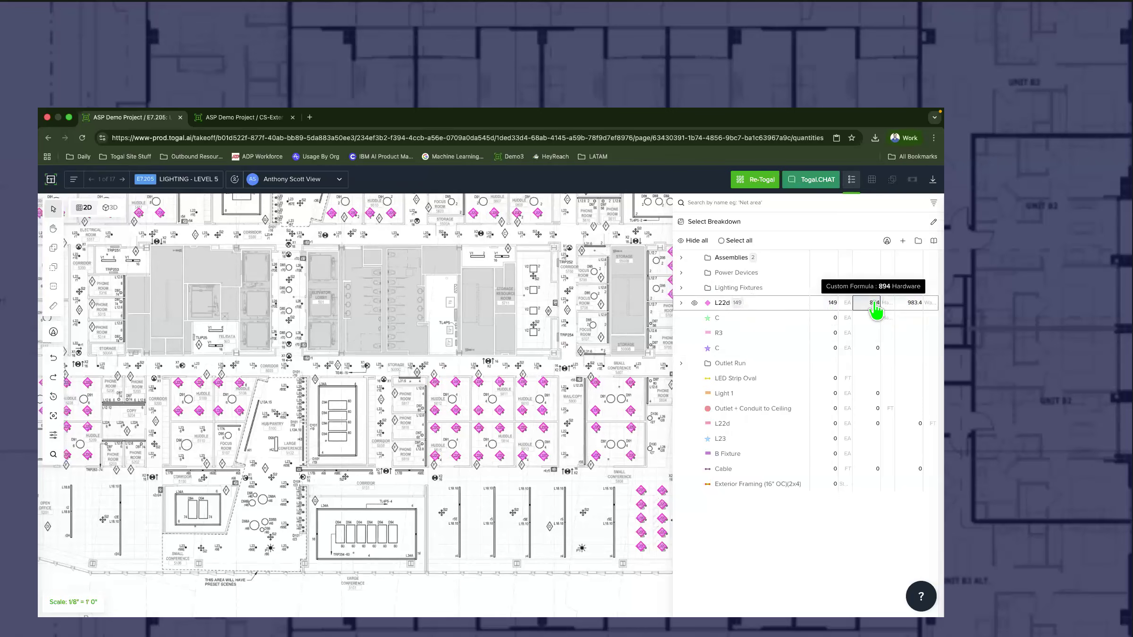
left_click_drag(674, 316, 589, 324)
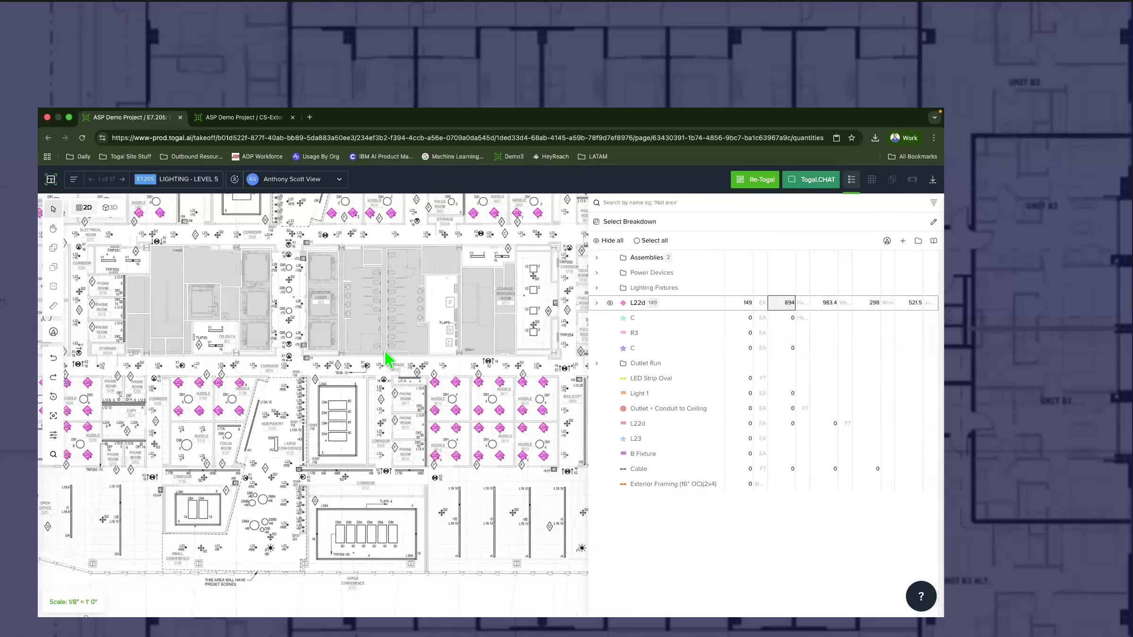
scroll(480, 405, "down", 5)
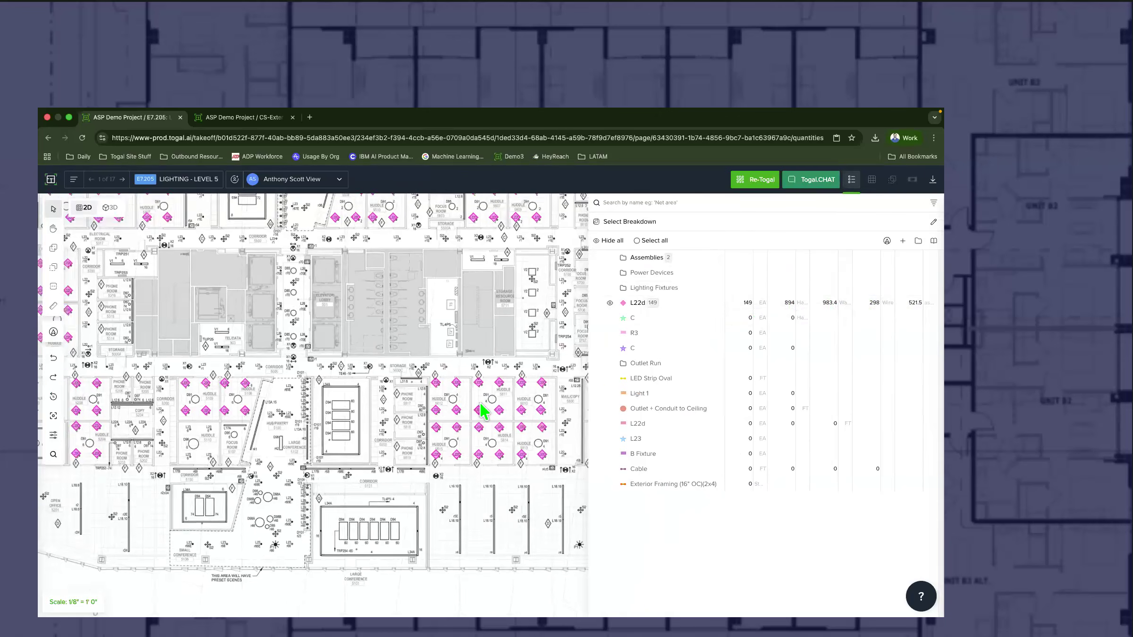
scroll(514, 283, "up", 1)
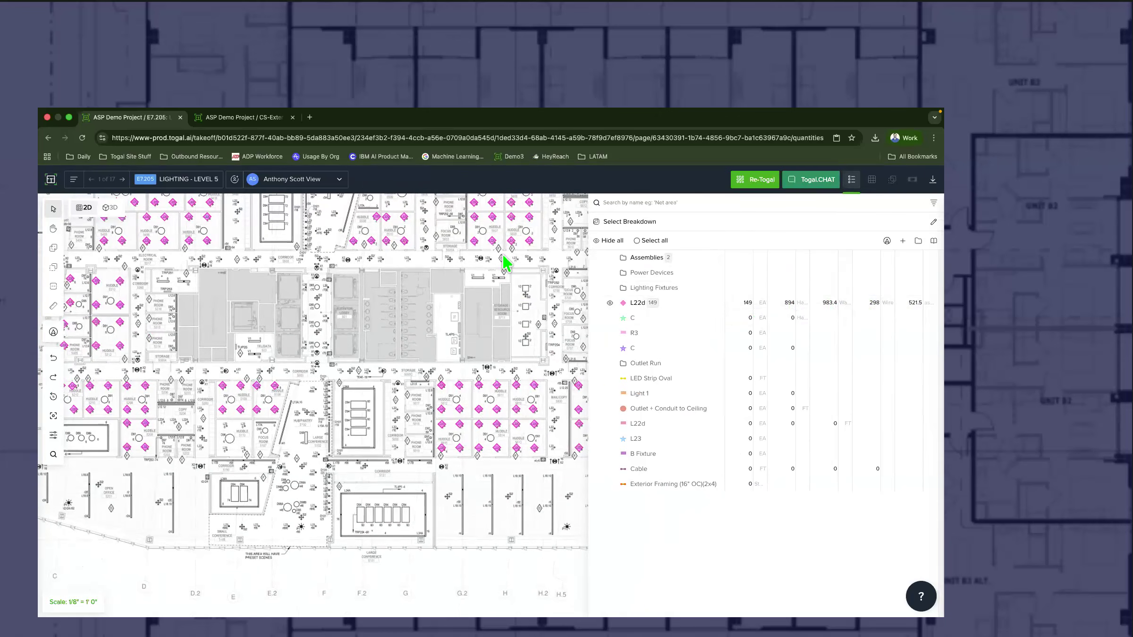
Step: Search the drawing by image for the diamond-shaped C tag, boxing only the tag, and review the matches across the plan
scroll(504, 262, "up", 10)
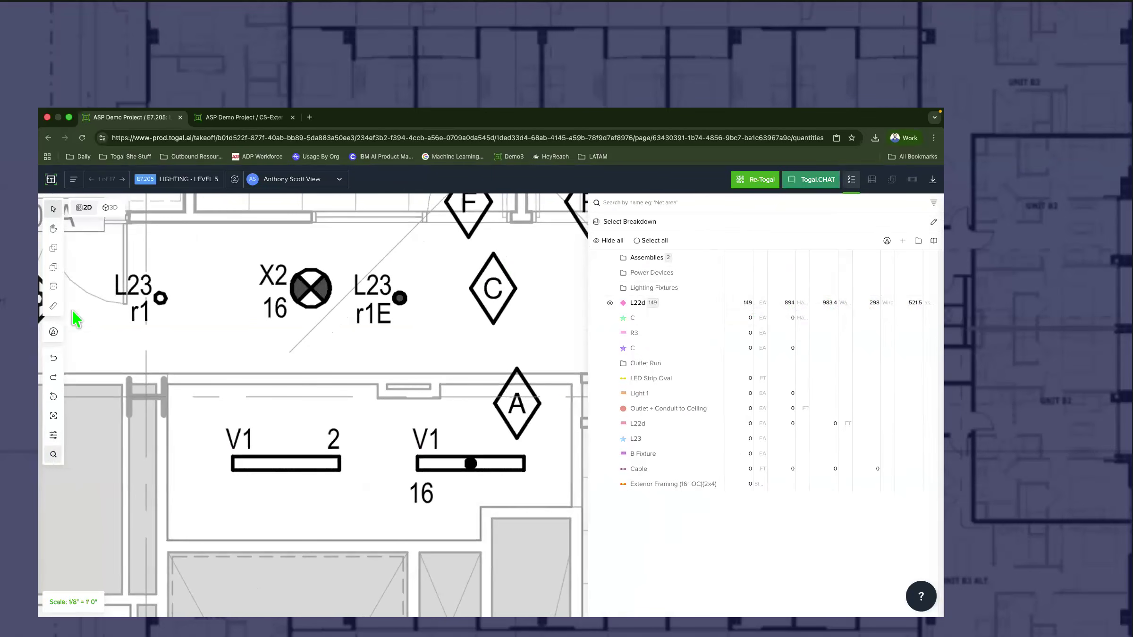
left_click(53, 332)
left_click(102, 219)
left_click_drag(446, 249, 416, 338)
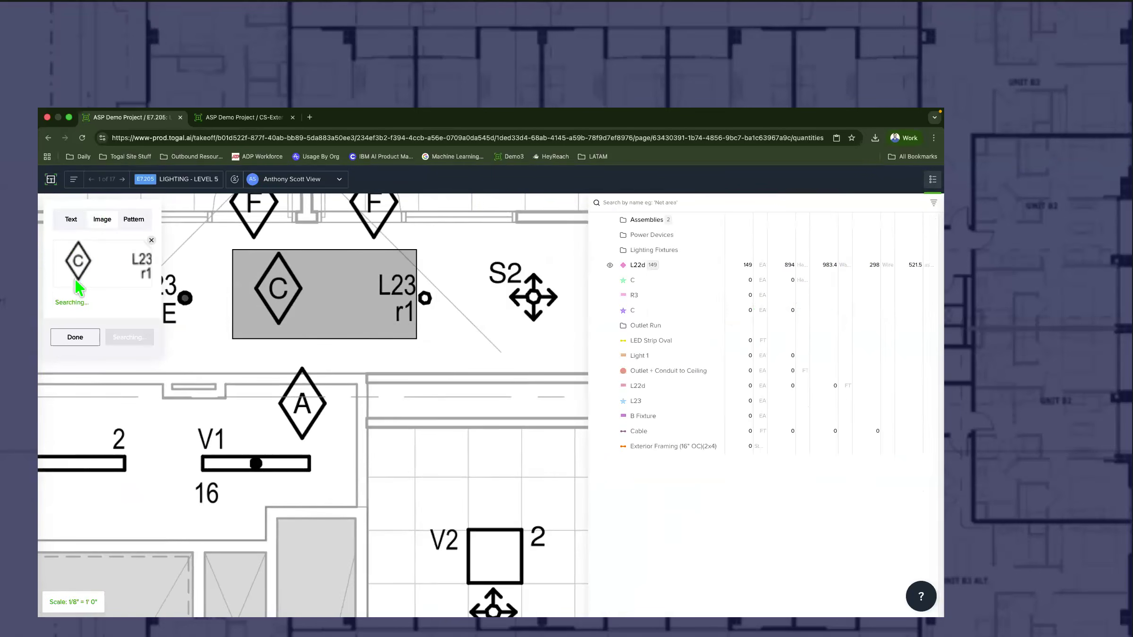
left_click(151, 240)
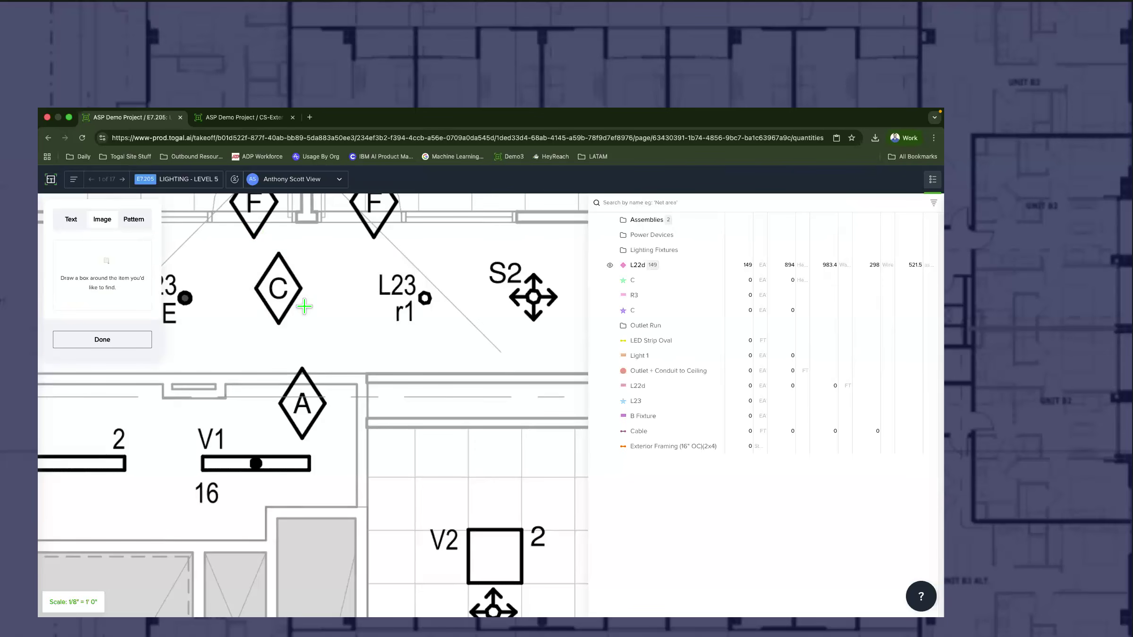
left_click_drag(236, 243, 313, 317)
scroll(231, 378, "down", 5)
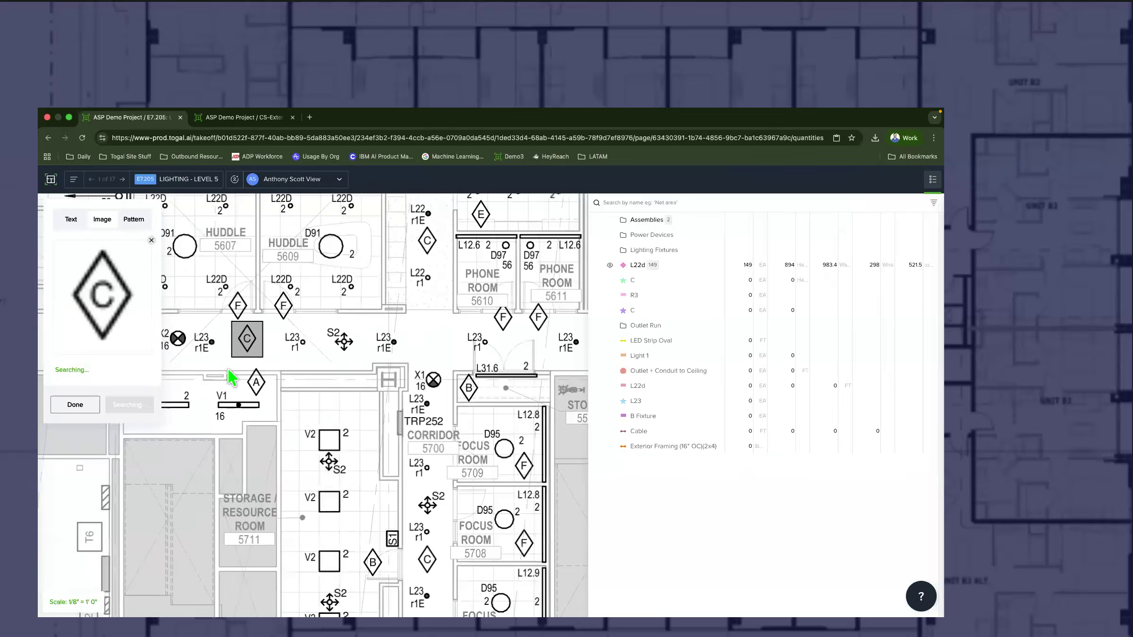
scroll(232, 377, "down", 5)
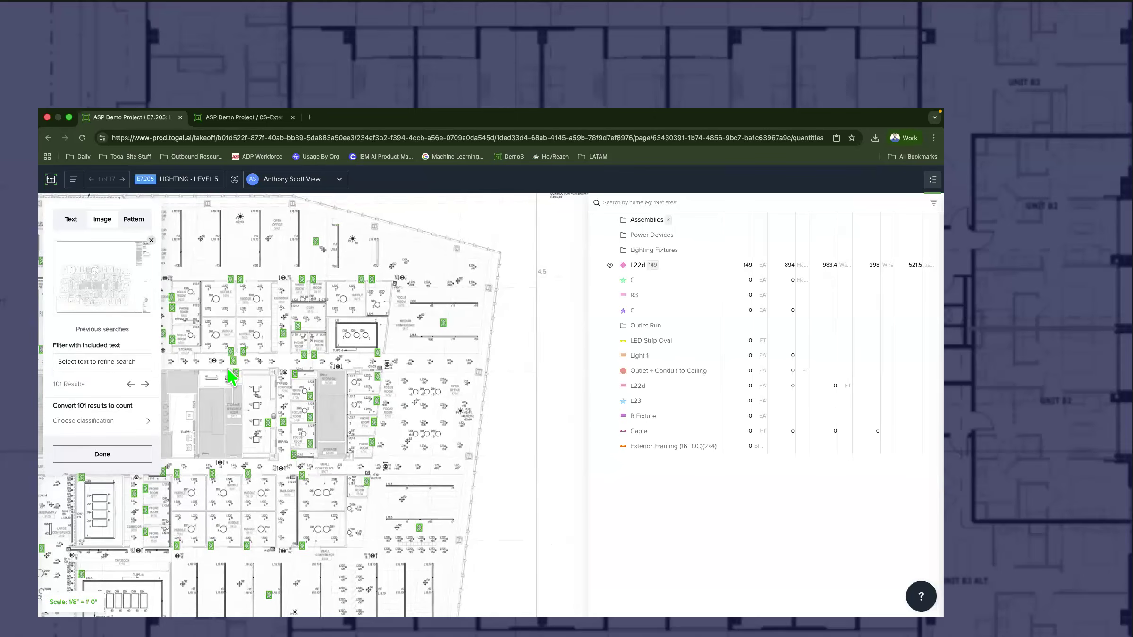
scroll(232, 377, "down", 2)
scroll(231, 377, "down", 2)
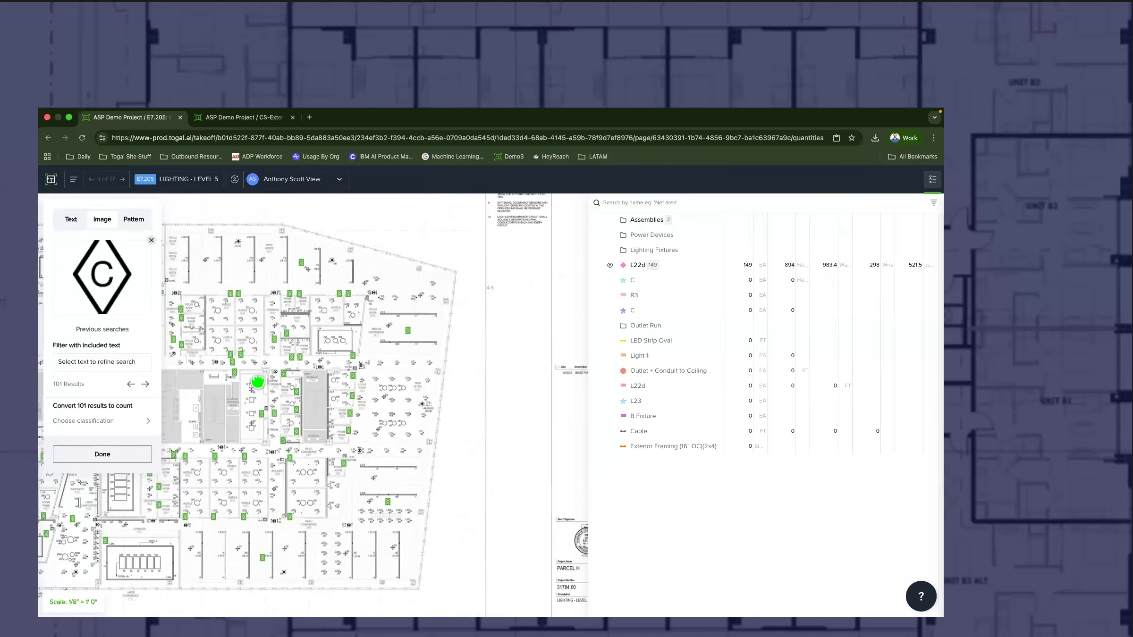
scroll(345, 384, "up", 3)
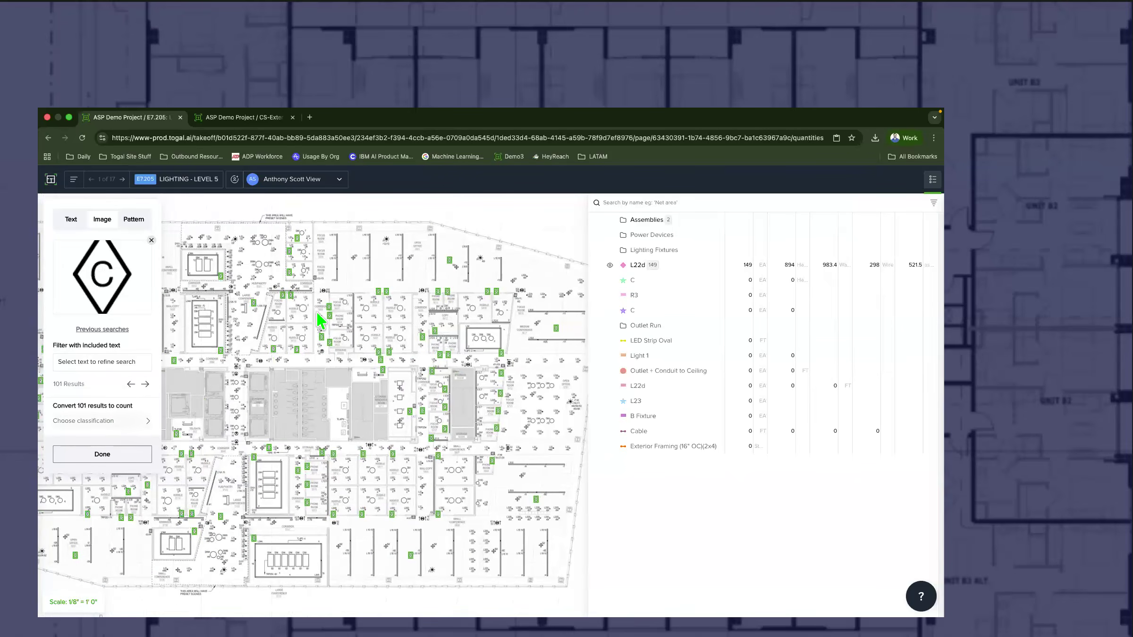
Step: Filter the image matches to those containing the text C, check them on the plan and close the search without converting
scroll(235, 380, "up", 5)
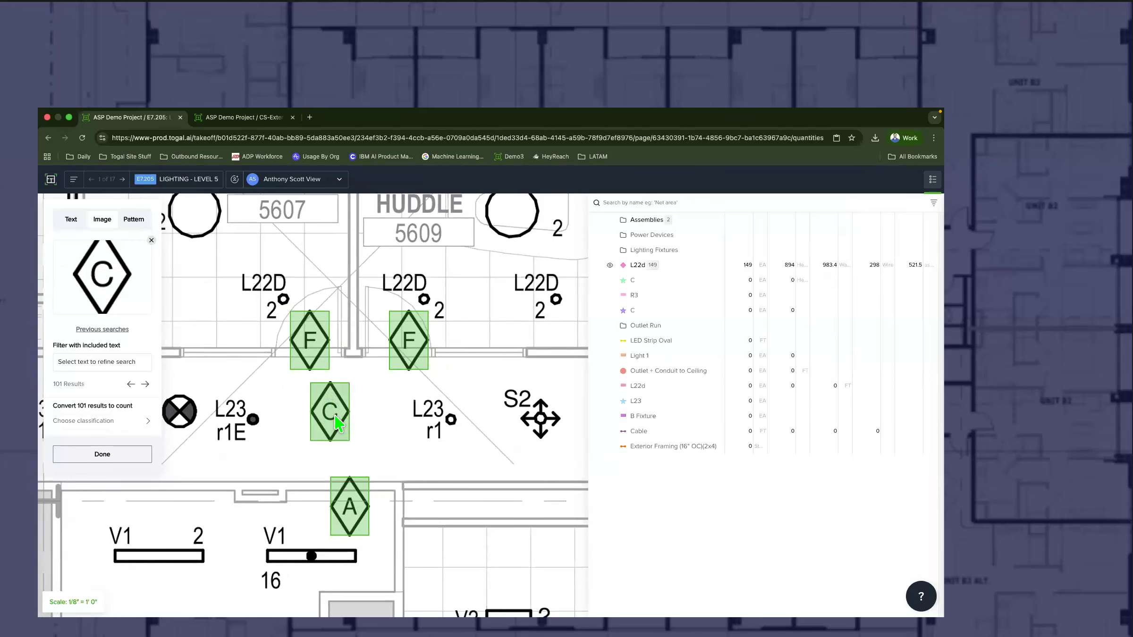
left_click(97, 363)
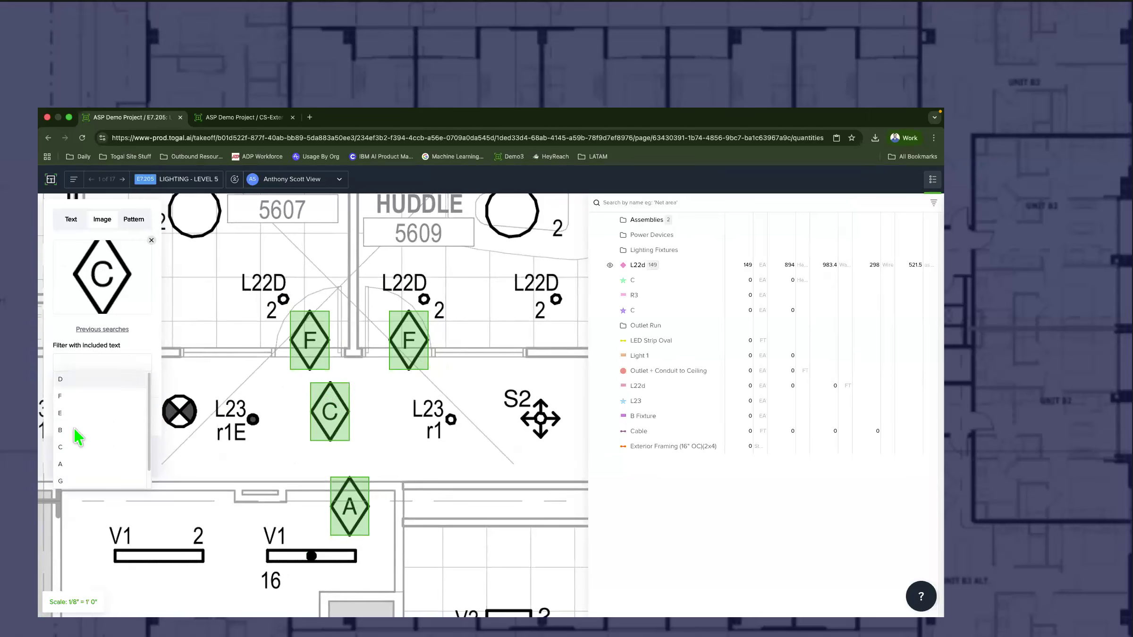
left_click(80, 448)
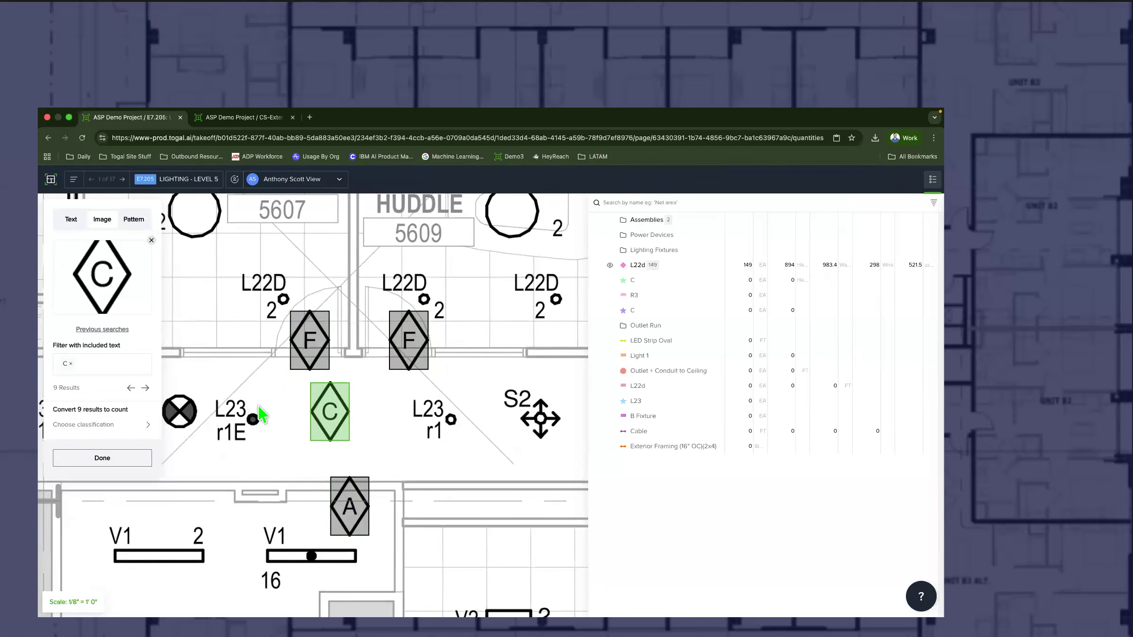
scroll(259, 409, "down", 5)
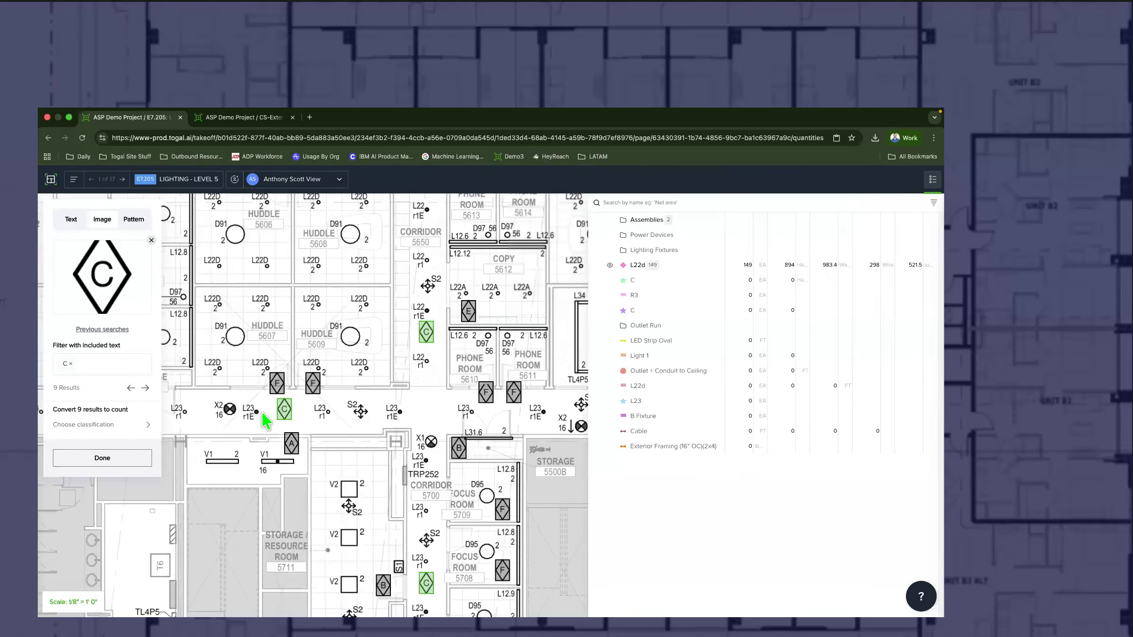
scroll(266, 419, "down", 3)
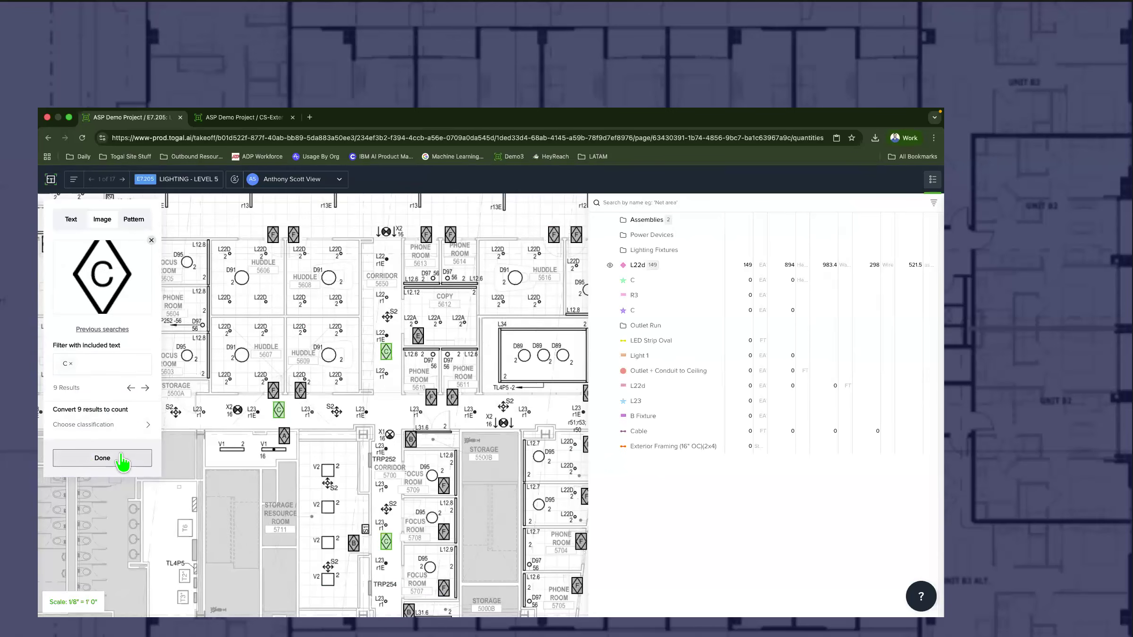
left_click(102, 458)
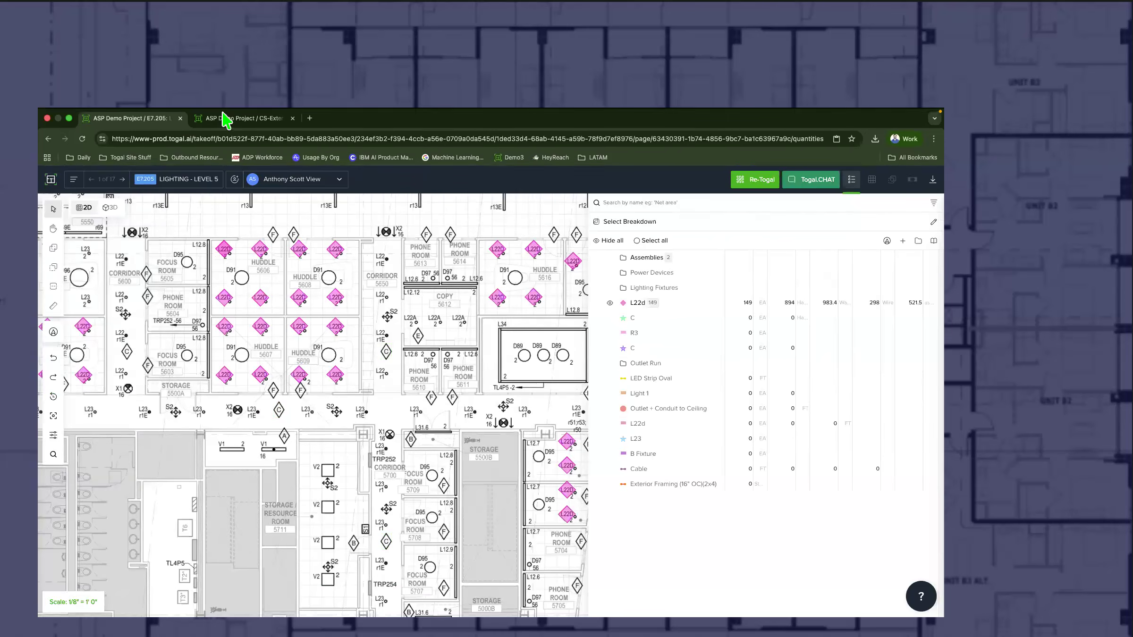
Step: Return to the project's drawings and open CS-Exteriors-Togal-Demo-62 from the Elevations set
left_click(51, 181)
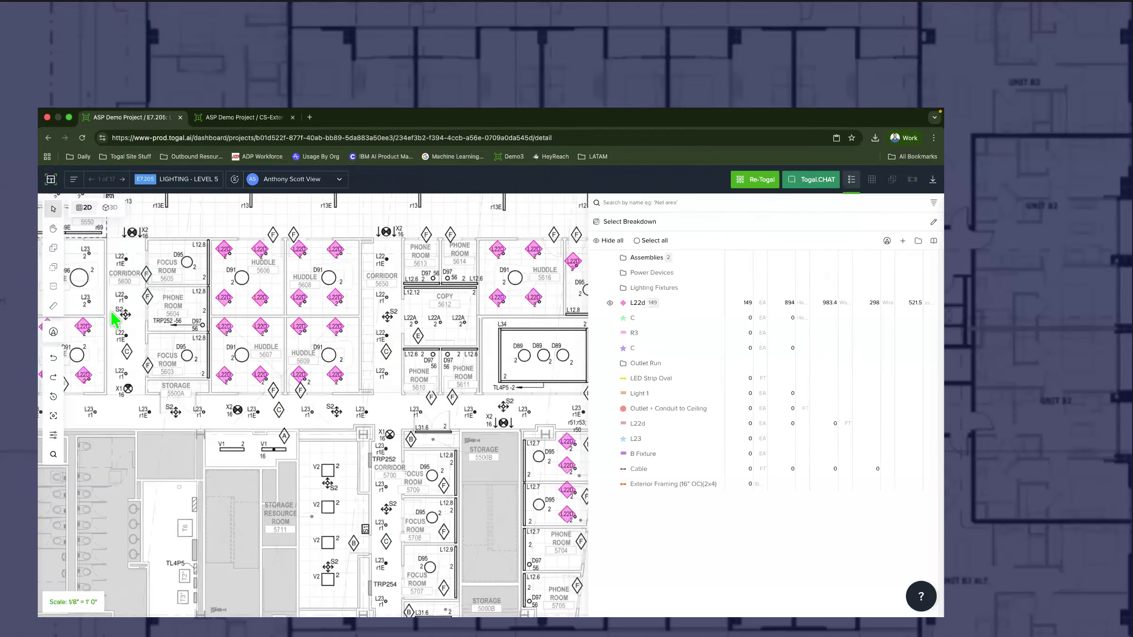
left_click(113, 278)
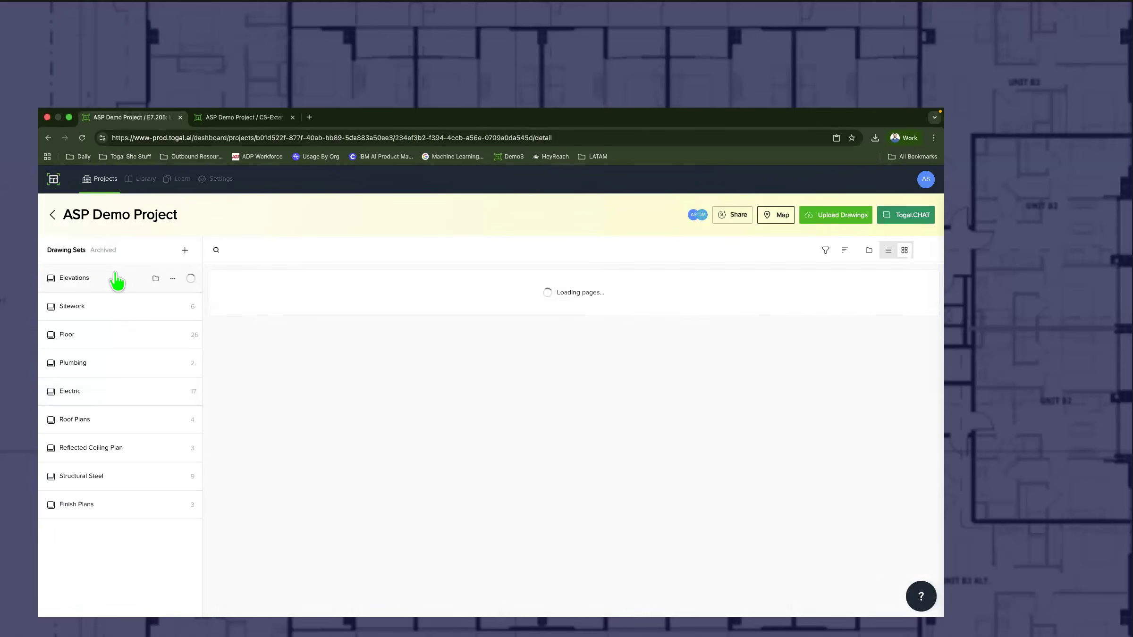
scroll(595, 432, "down", 4)
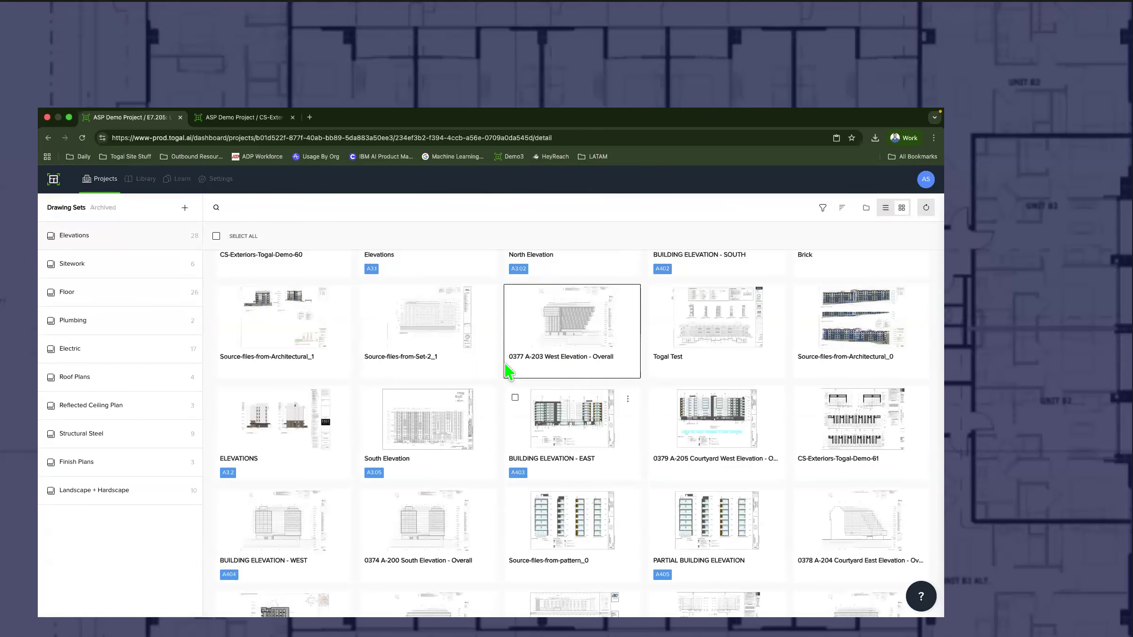
scroll(559, 392, "down", 6)
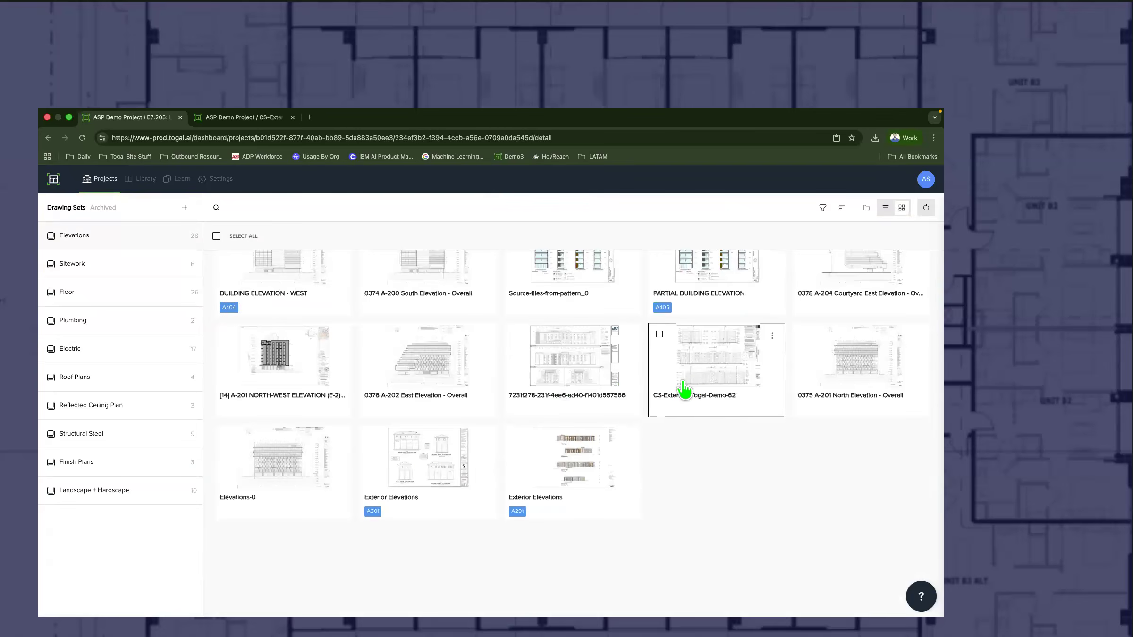
left_click(687, 388)
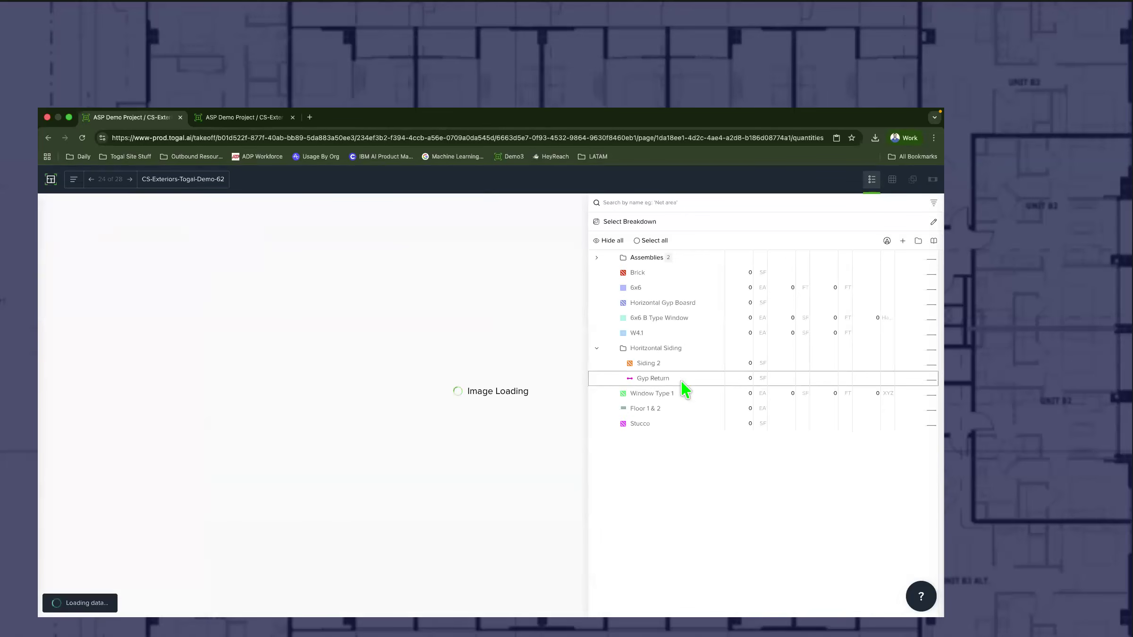
Step: Narrow the quantities list and examine the siding types around the windows on the north and south elevations
left_click_drag(589, 420, 708, 435)
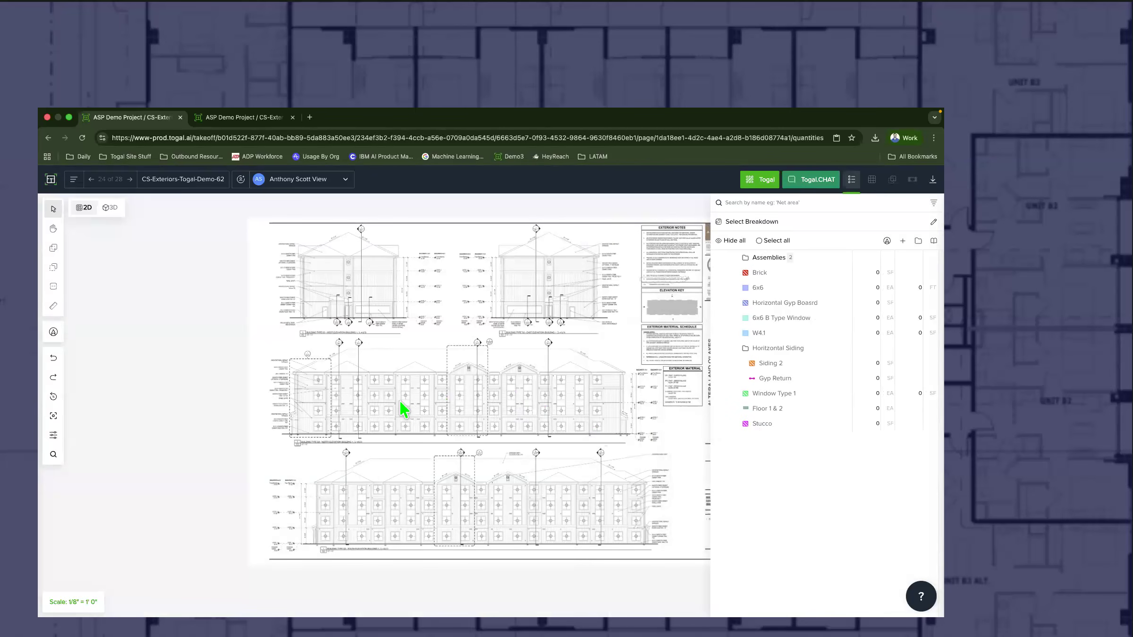
scroll(353, 410, "up", 10)
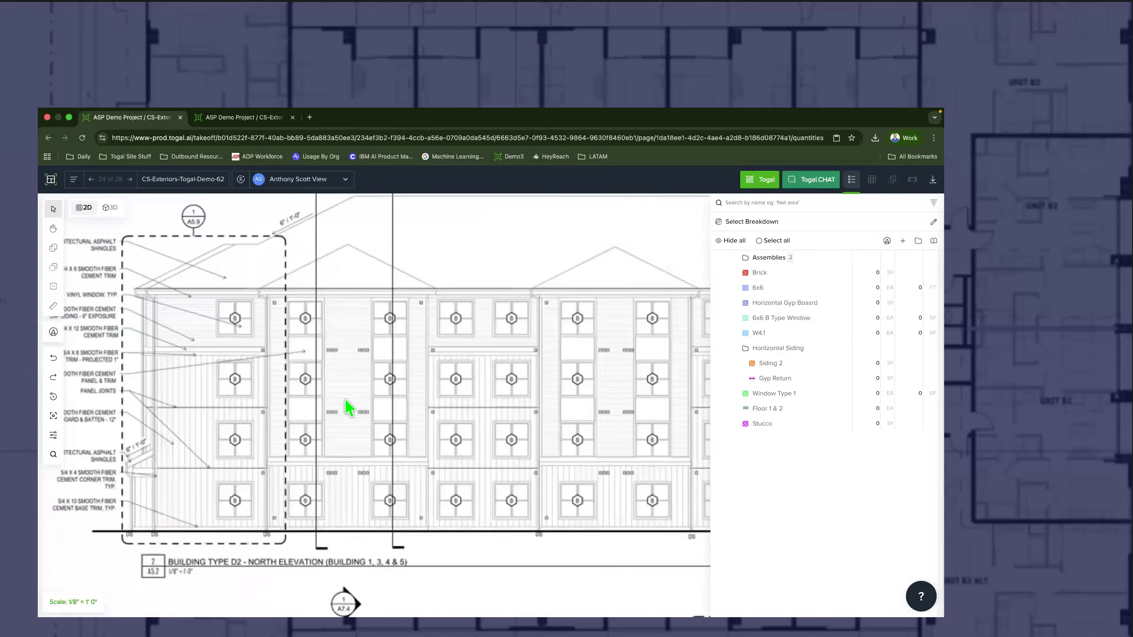
scroll(349, 399, "down", 5)
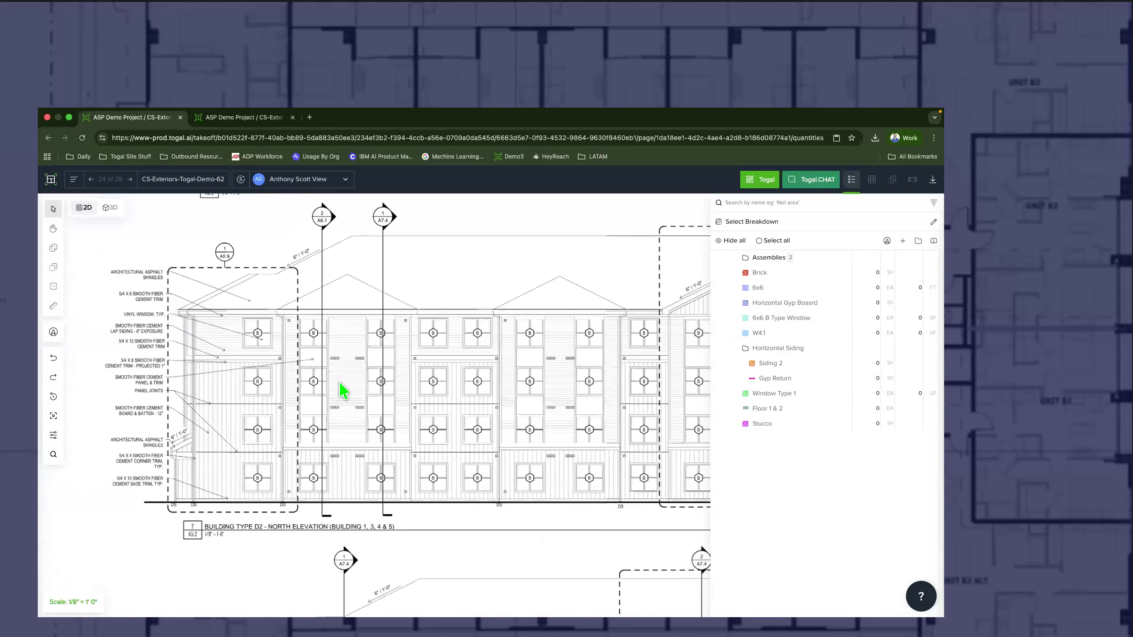
scroll(498, 388, "down", 5)
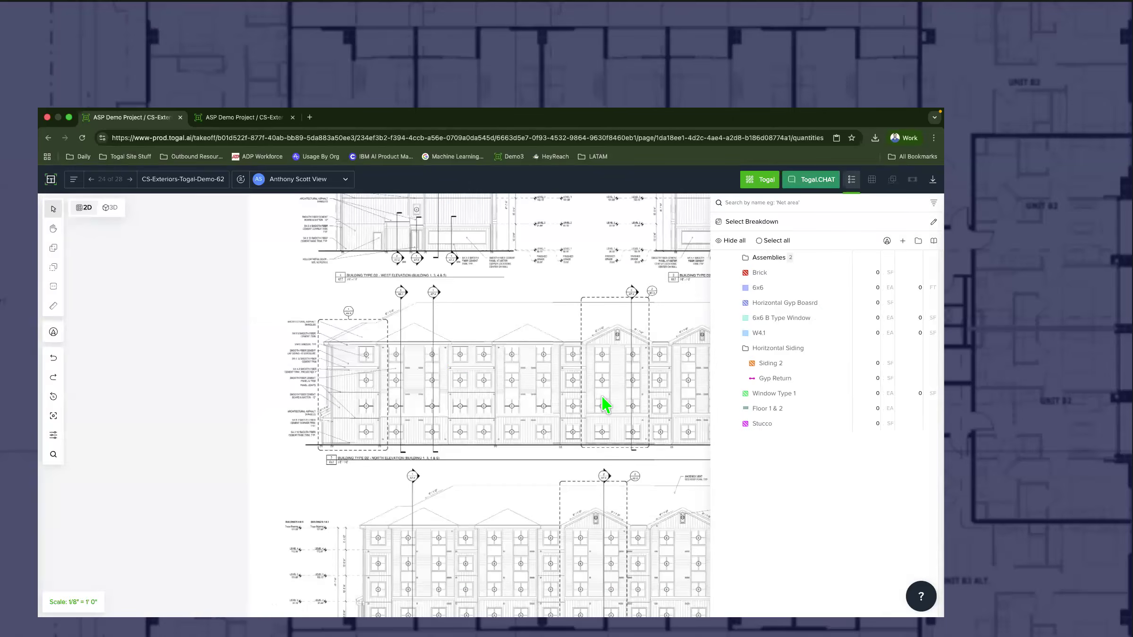
mouse_move(456, 371)
left_mouse_down()
mouse_move(445, 351)
mouse_move(250, 351)
left_mouse_up()
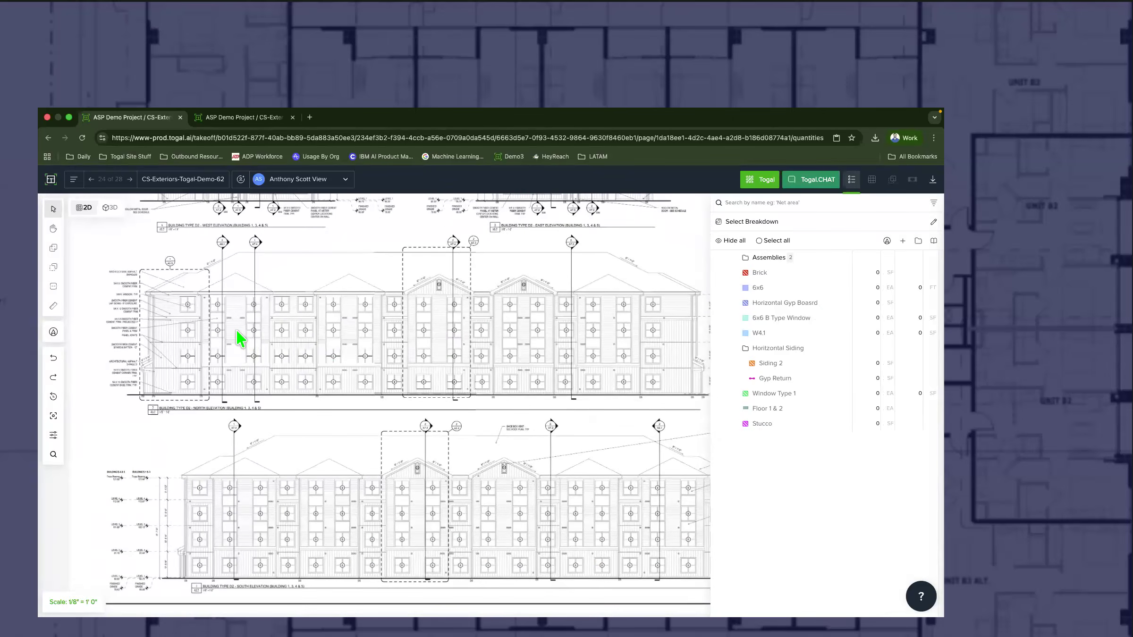
Step: Search the sheet by pattern for the horizontal lap siding, sampling a plain patch between the windows, and review the matched areas
scroll(241, 339, "up", 5)
left_click(54, 454)
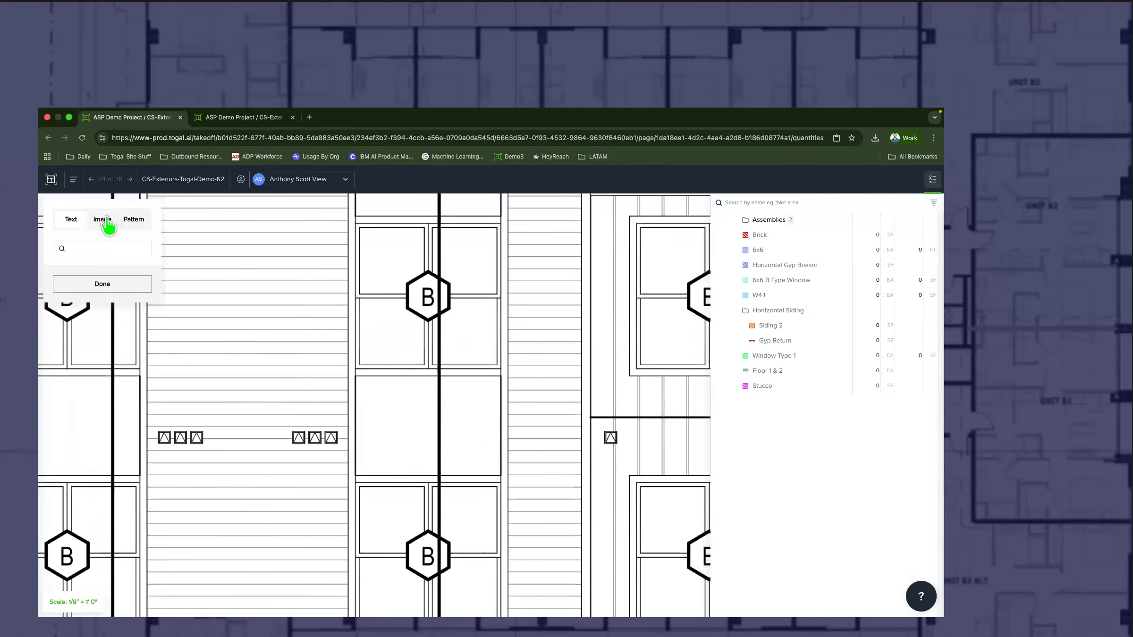
left_click(132, 221)
left_click_drag(193, 248, 317, 359)
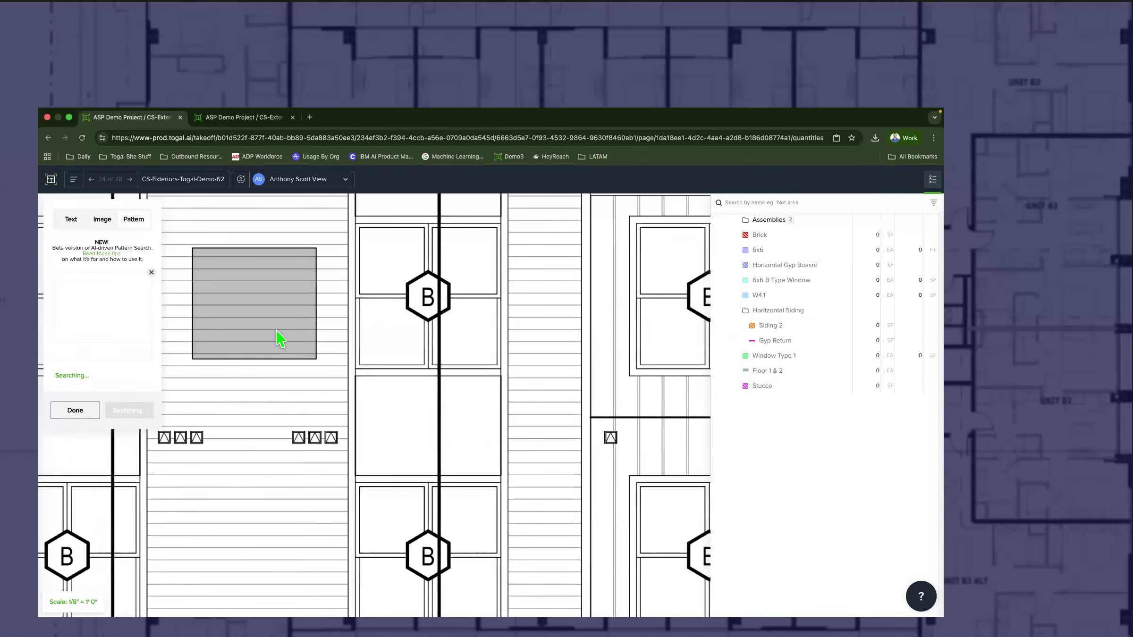
scroll(269, 333, "down", 10)
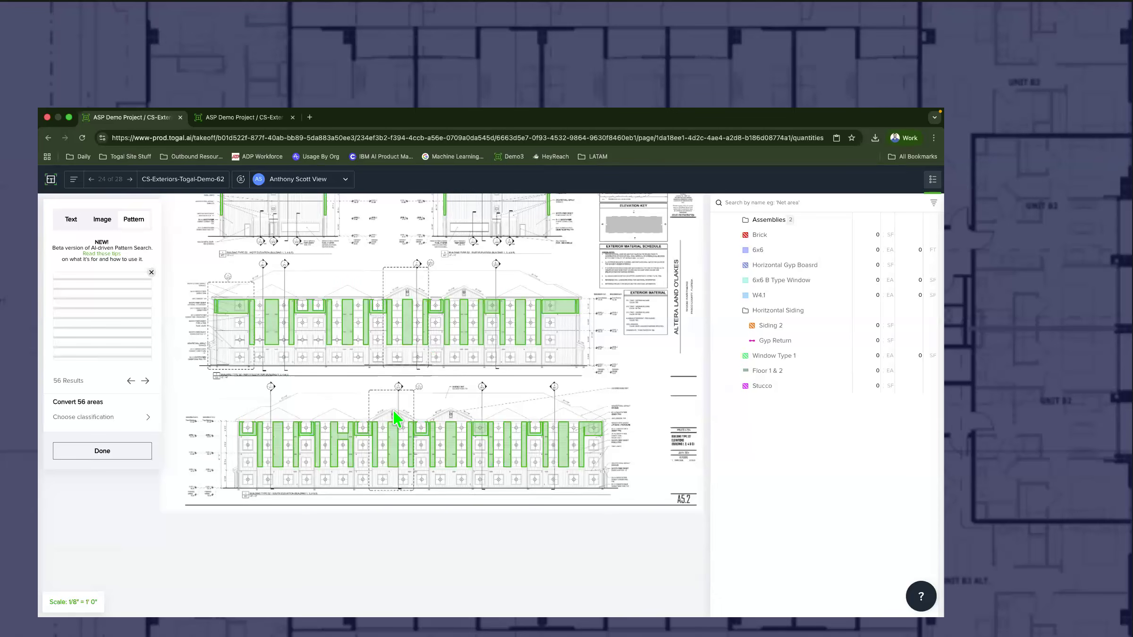
Step: Convert the horizontal siding matches to the Horizontal Gyp Board classification and close the search
left_click(119, 422)
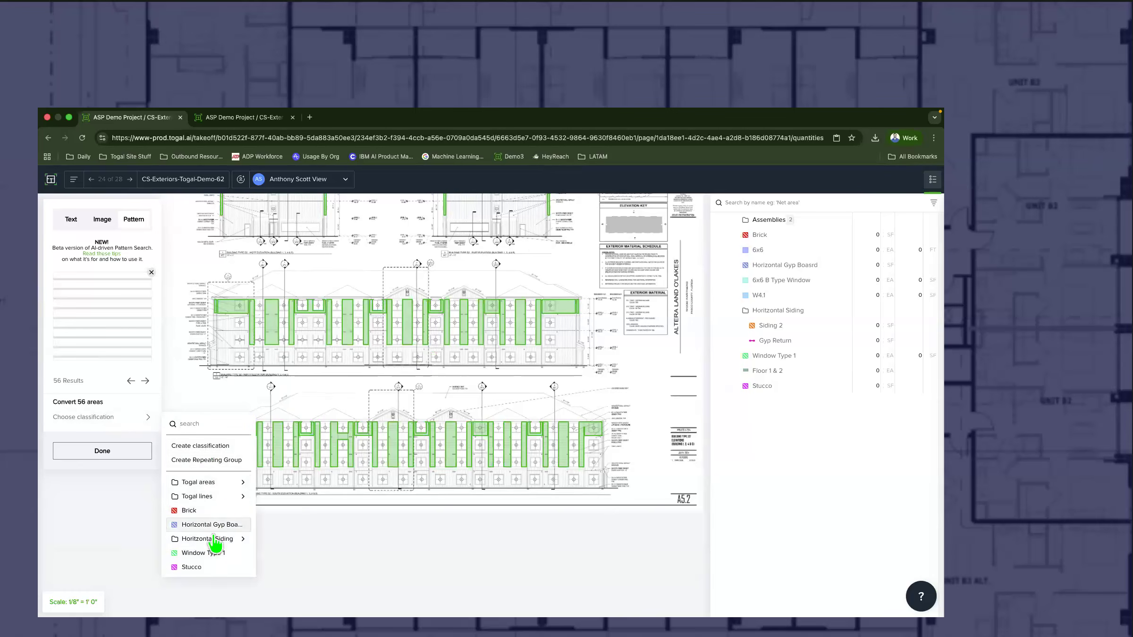
left_click(211, 526)
left_click(99, 435)
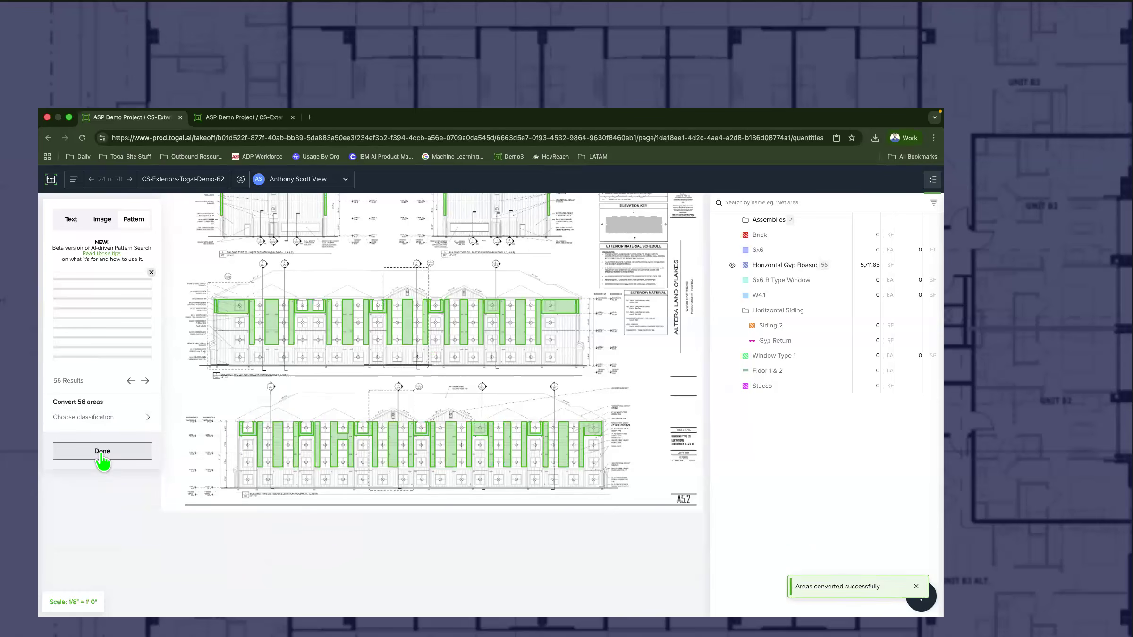
left_click(103, 459)
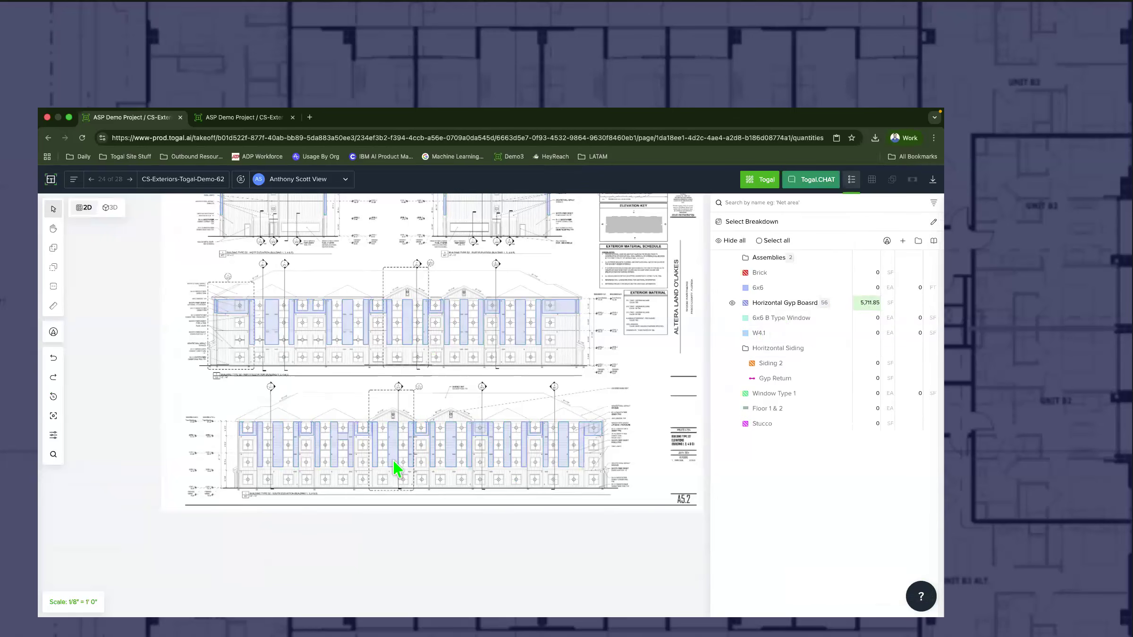
Step: Search the sheet by pattern for the vertical board siding, sampling a patch between two ground-floor B windows of the north elevation
scroll(270, 356, "up", 10)
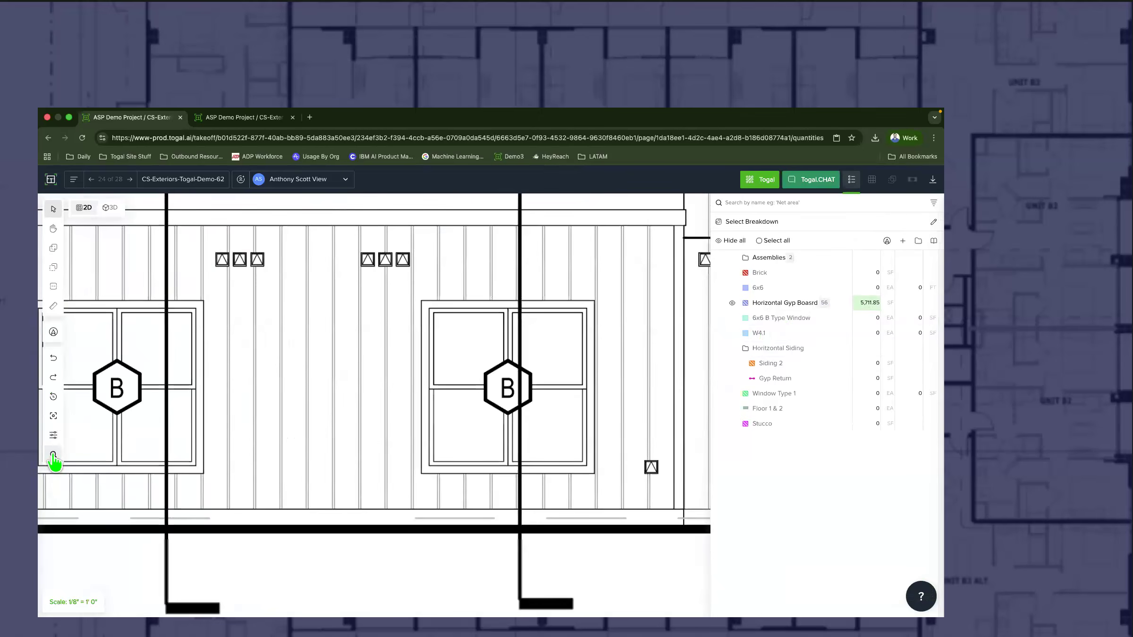
left_click(54, 454)
left_click(141, 228)
left_click_drag(224, 293, 404, 469)
scroll(394, 437, "down", 8)
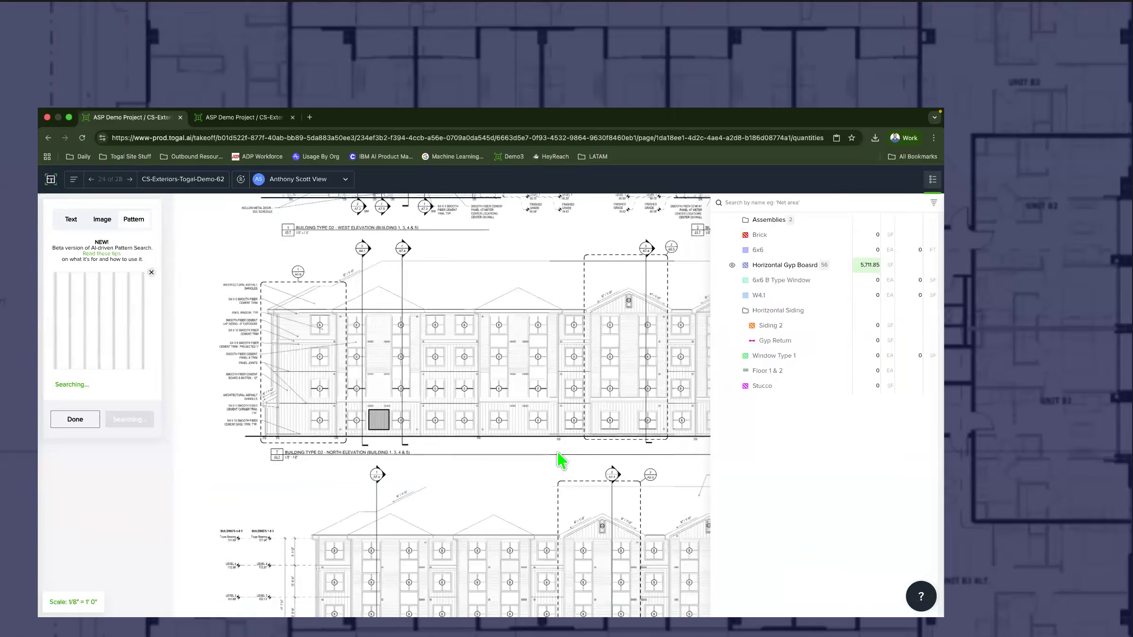
left_click_drag(477, 426, 472, 425)
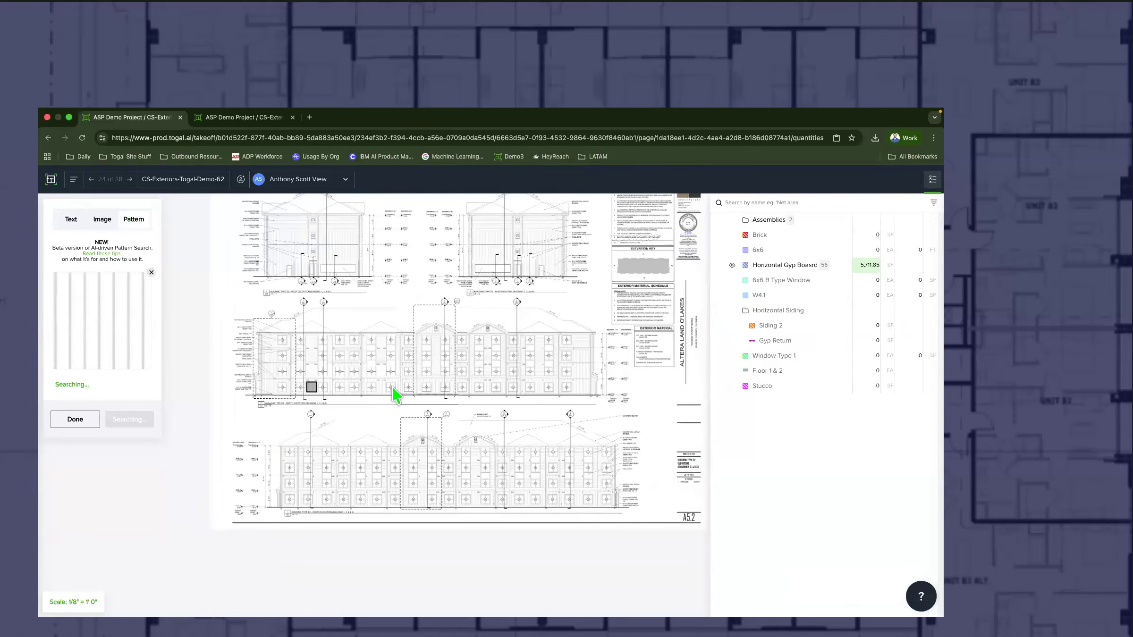
Step: Convert the vertical siding matches to Siding 2 in the Horitzontal Siding folder and close the search
left_click(106, 426)
mouse_move(209, 549)
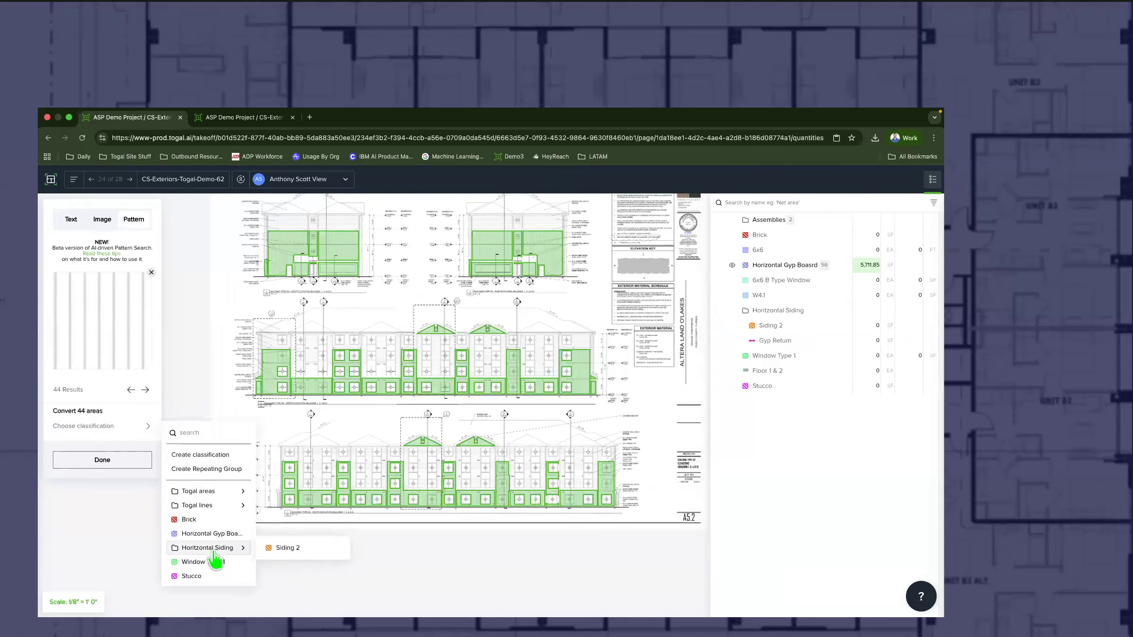
left_click(308, 549)
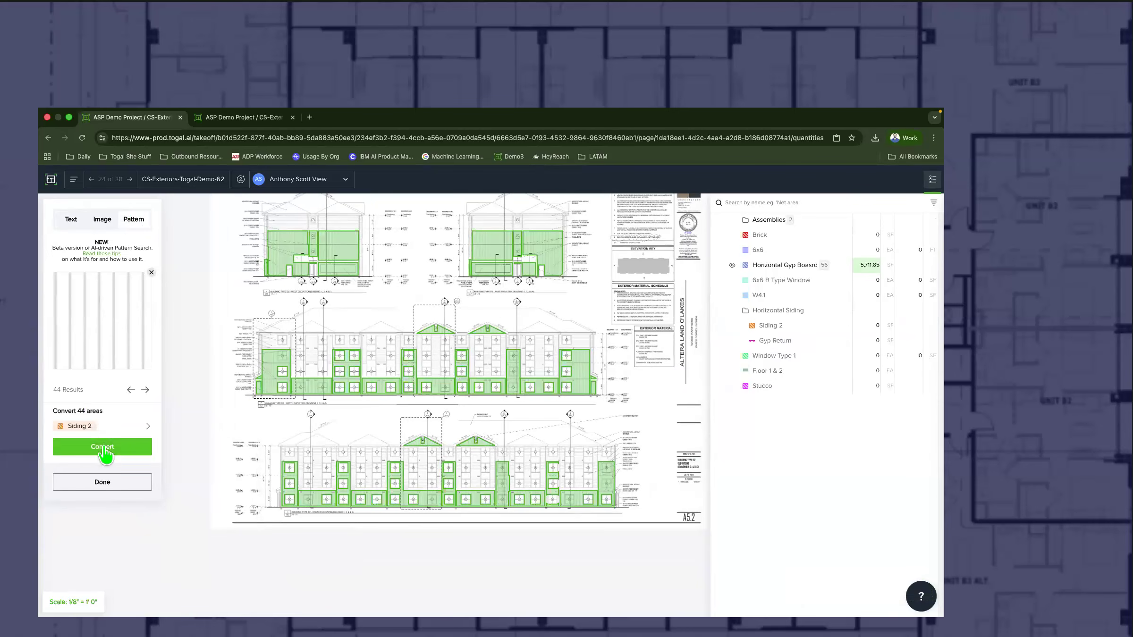
left_click(103, 449)
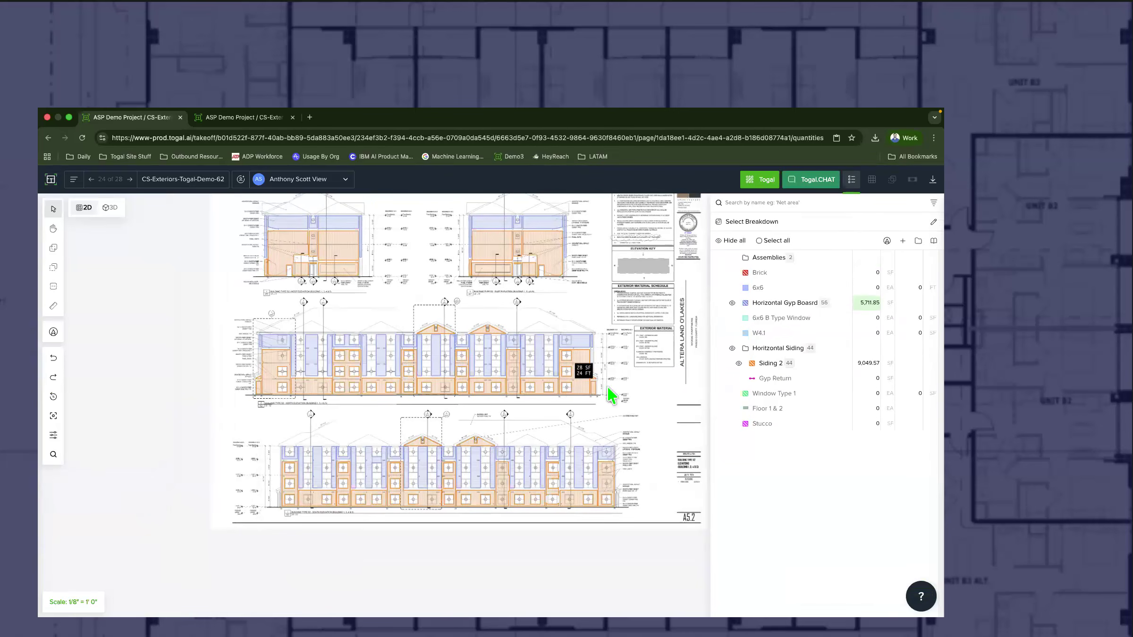
Step: Cut a rectangular opening for the uppermost covered window out of the tall Siding 2 area on the north elevation
scroll(514, 379, "up", 10)
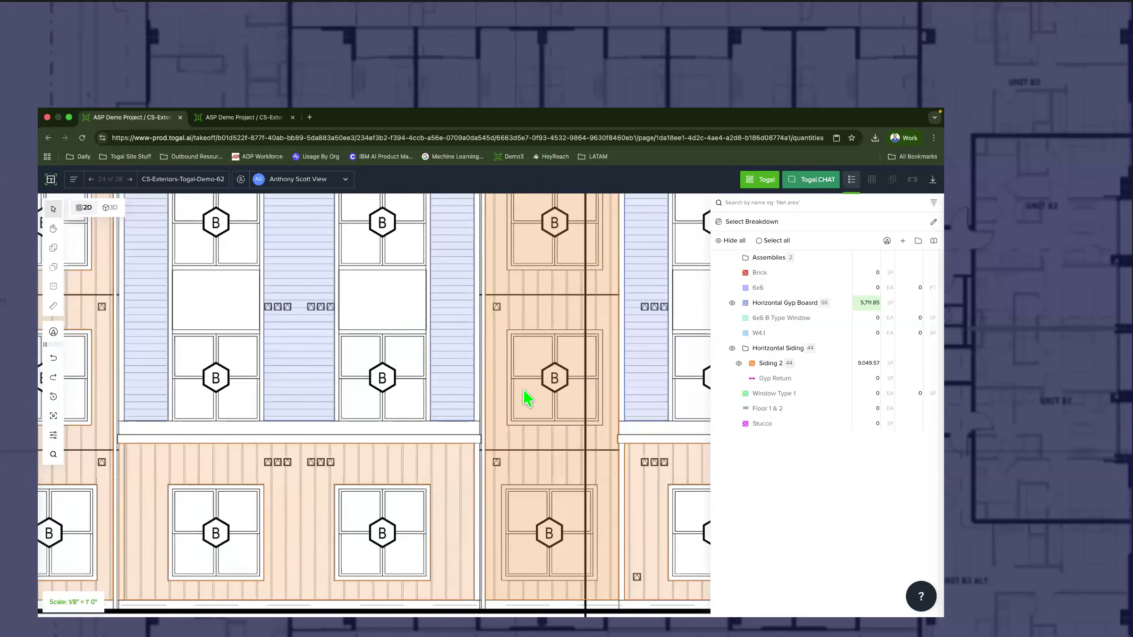
left_click(546, 524)
scroll(546, 476, "down", 5)
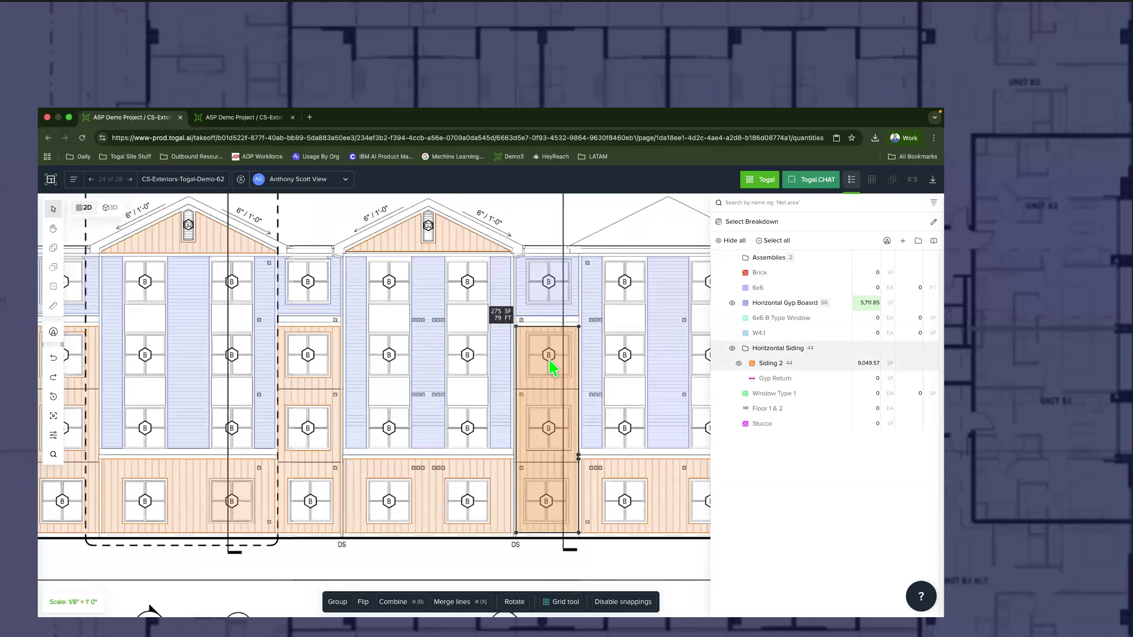
key("r")
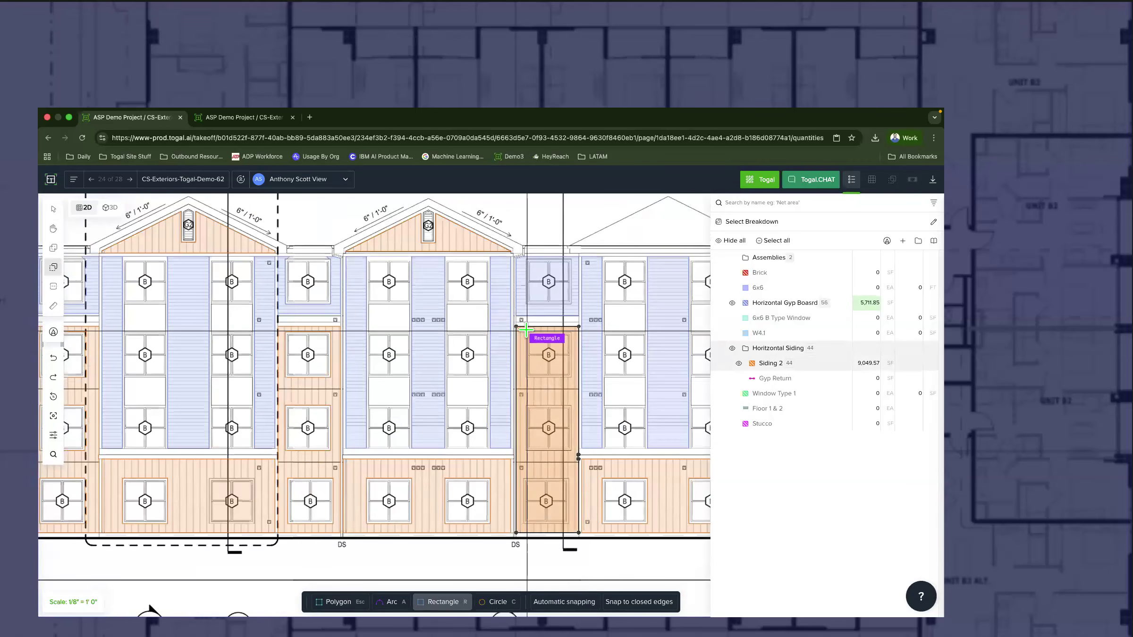
left_click(527, 330)
left_click(567, 376)
scroll(530, 405, "down", 1)
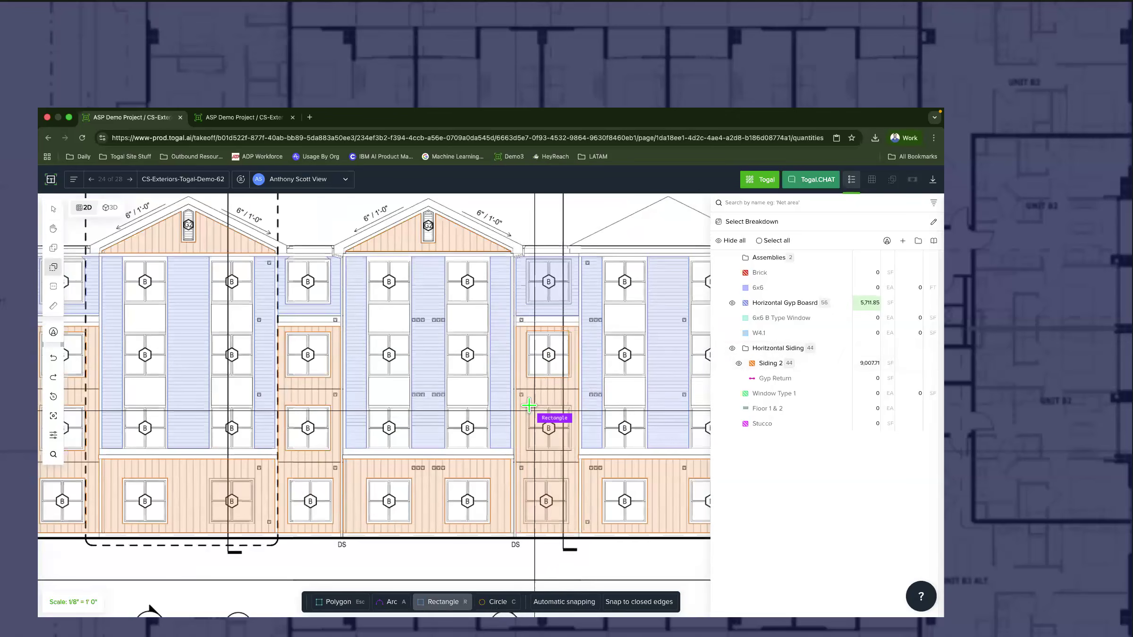
scroll(495, 513, "down", 2)
key("Escape")
Step: Copy a ground-floor window cutout and paste it over the windows still covered by Siding 2 on the north elevation
left_click(481, 489)
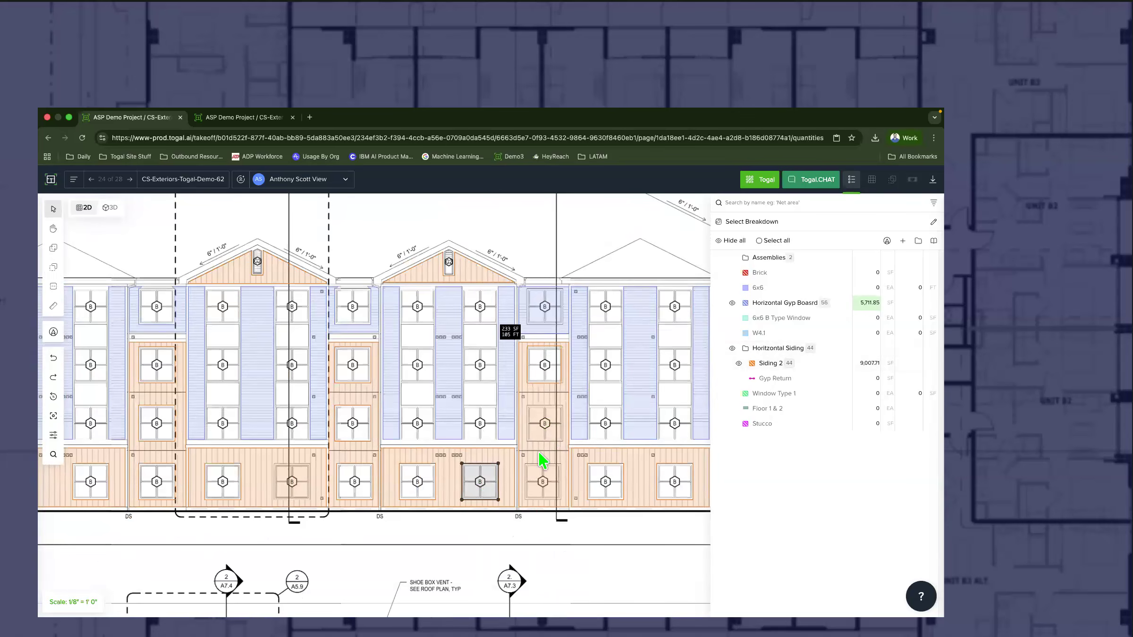
key("super+v")
key("super+v")
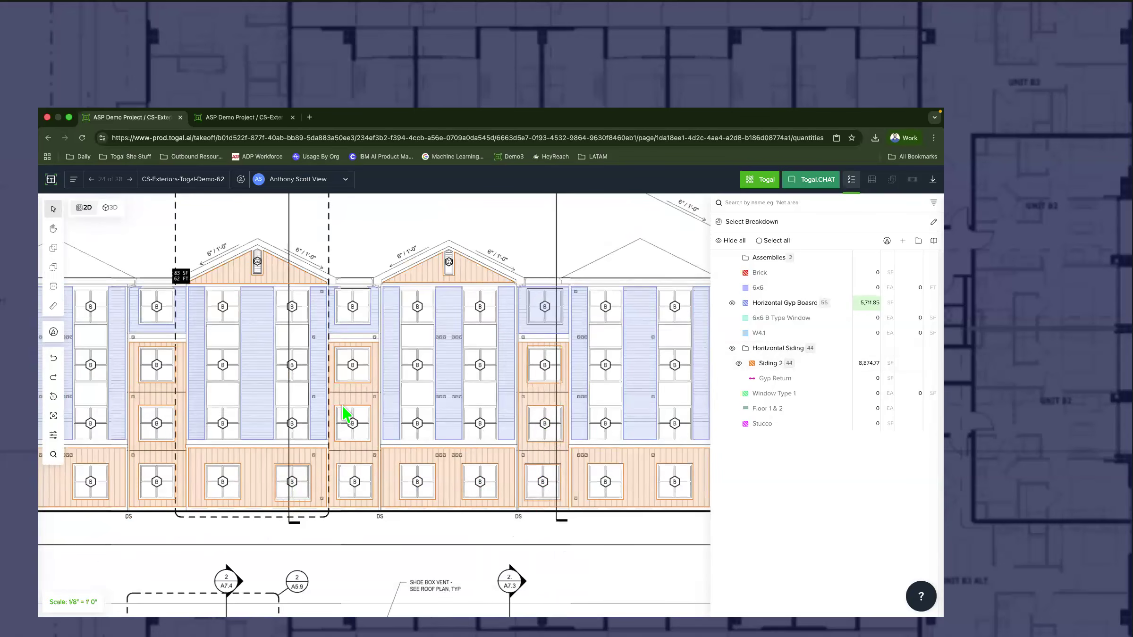
key("super+v")
Step: Paste the window cutout over the windows still covered by Siding 2 on the south elevation
scroll(346, 420, "down", 3)
mouse_move(265, 499)
middle_mouse_down()
mouse_move(397, 418)
mouse_move(440, 342)
mouse_move(328, 318)
middle_mouse_up()
key("super+v")
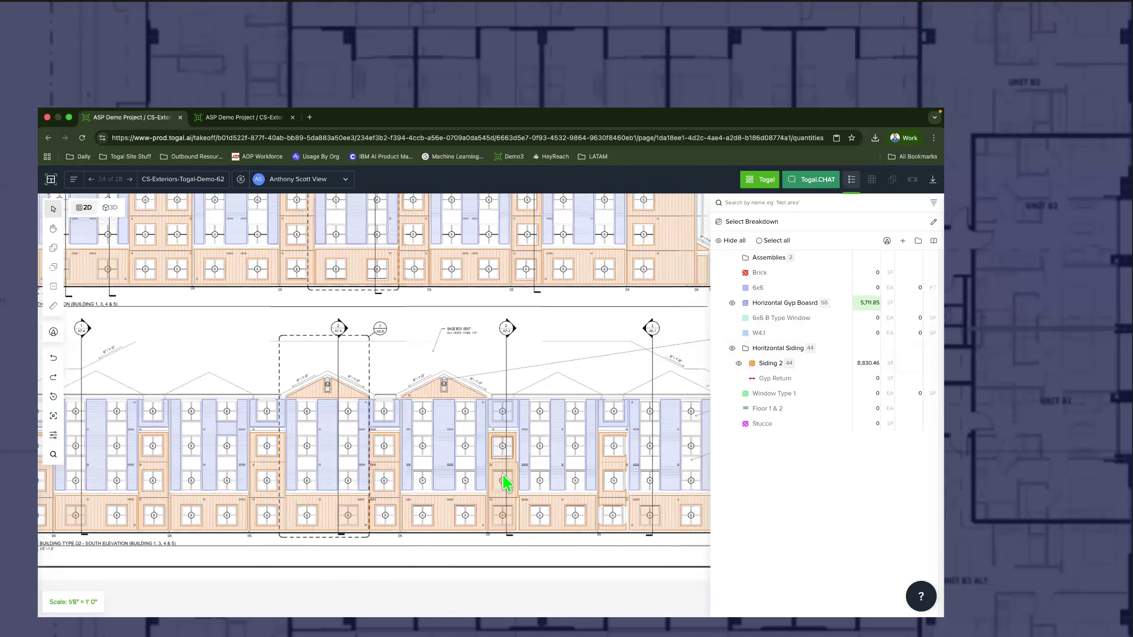
key("super+v")
key("super+v")
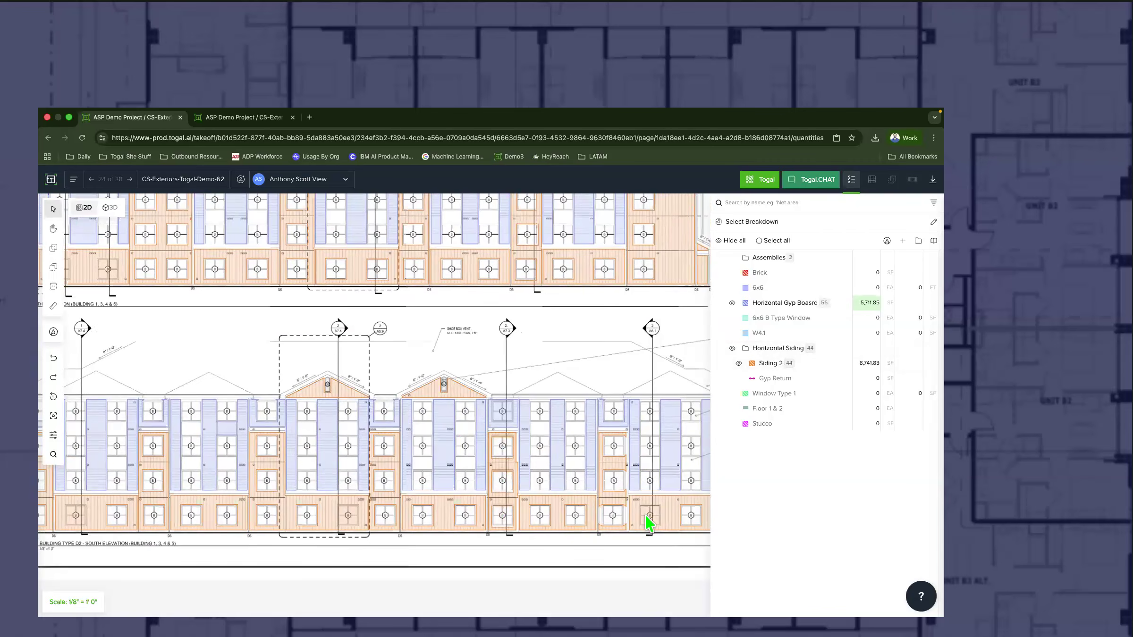
key("super+v")
key("super+v")
key("super+v")
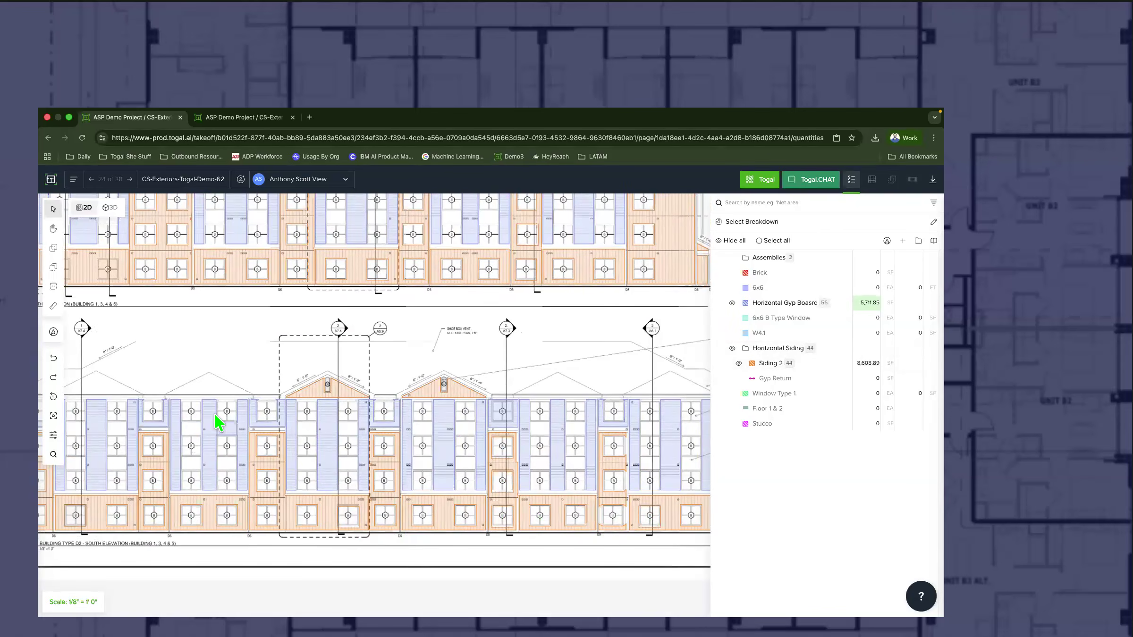
Step: Search the sheet by image for the hexagonal B window tag, boxing one upper-floor tag, and review the matches on both elevations
scroll(304, 387, "left", 4)
scroll(288, 432, "up", 10, "ctrl")
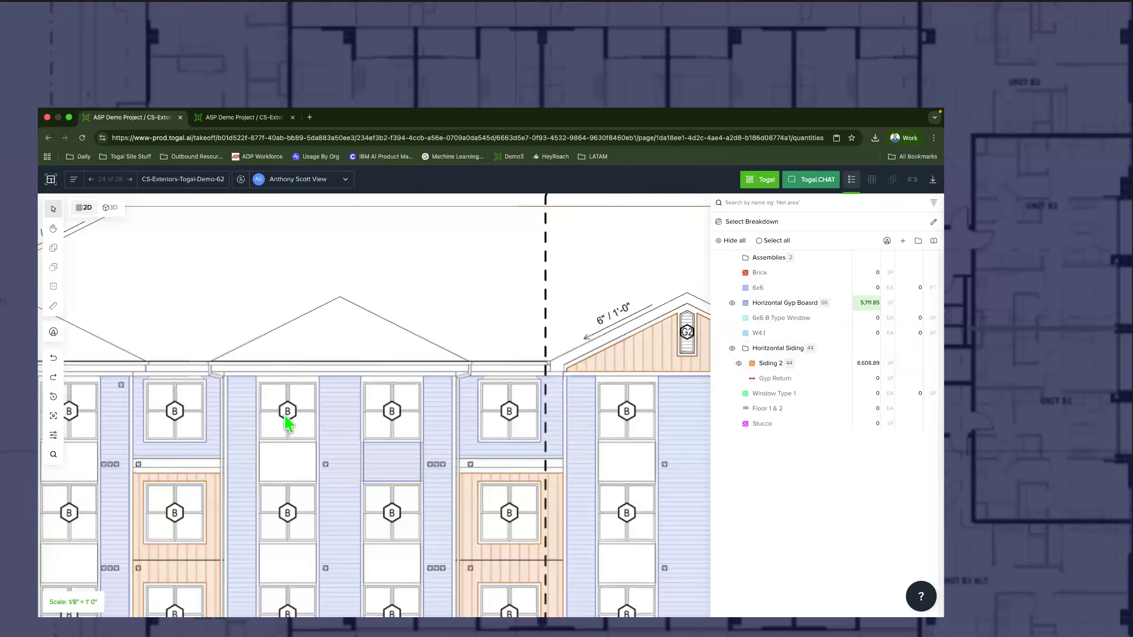
left_click(53, 454)
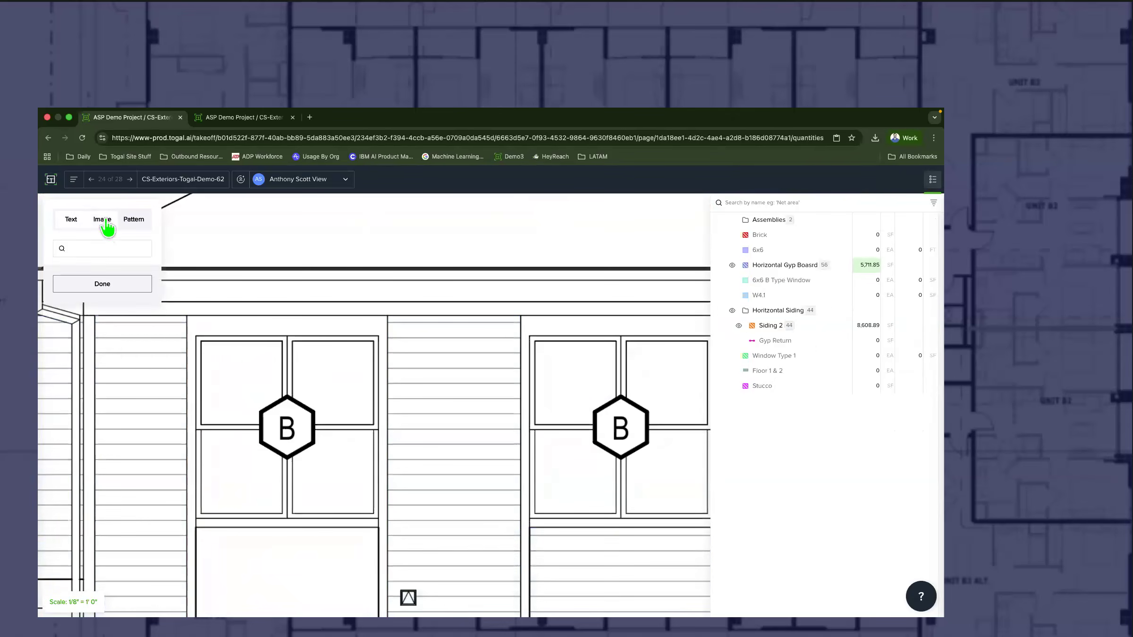
left_click(105, 219)
left_click_drag(229, 366, 358, 485)
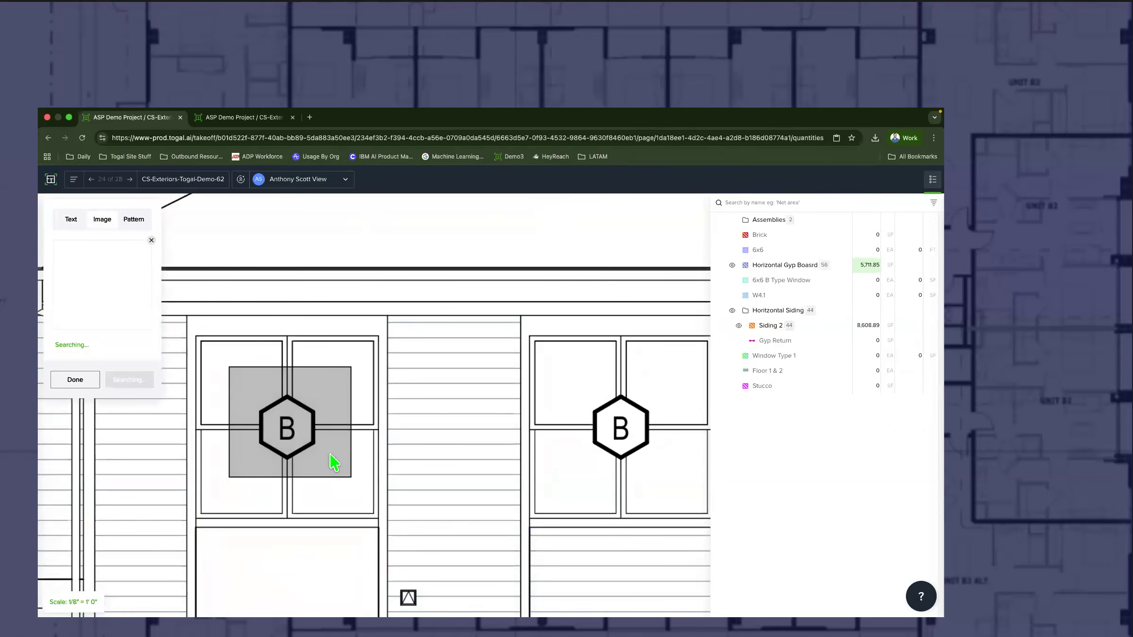
scroll(323, 451, "down", 10, "ctrl")
scroll(337, 460, "down", 10, "ctrl")
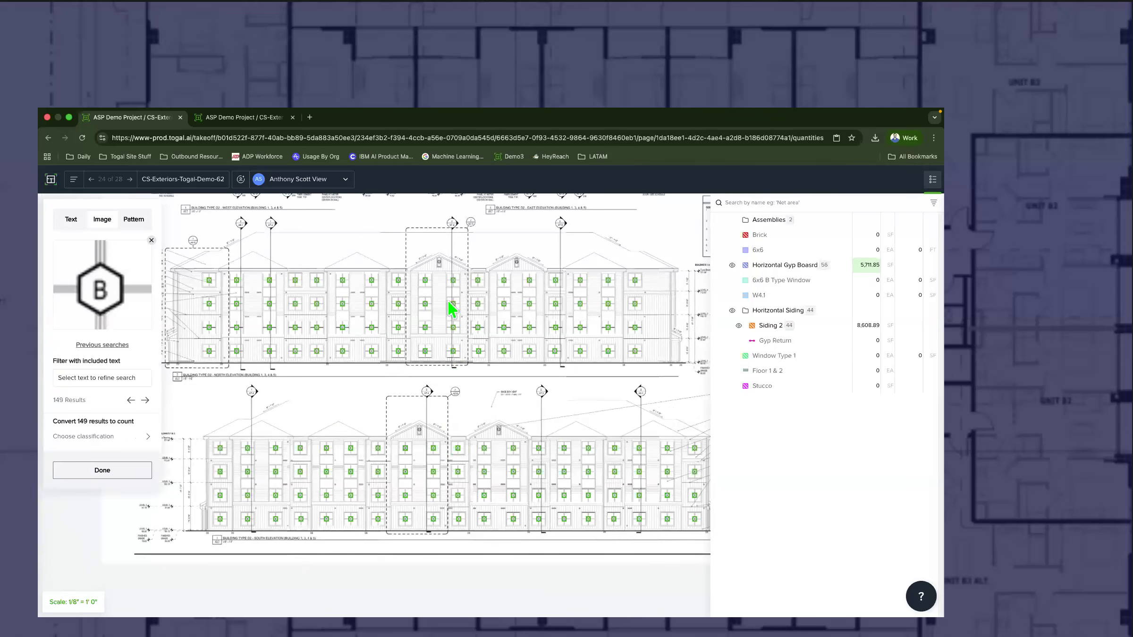
Step: Convert the B tag matches to 6x6 B Type Window, close the search and review that classification's count, area, length and custom hardware quantities
left_click(95, 437)
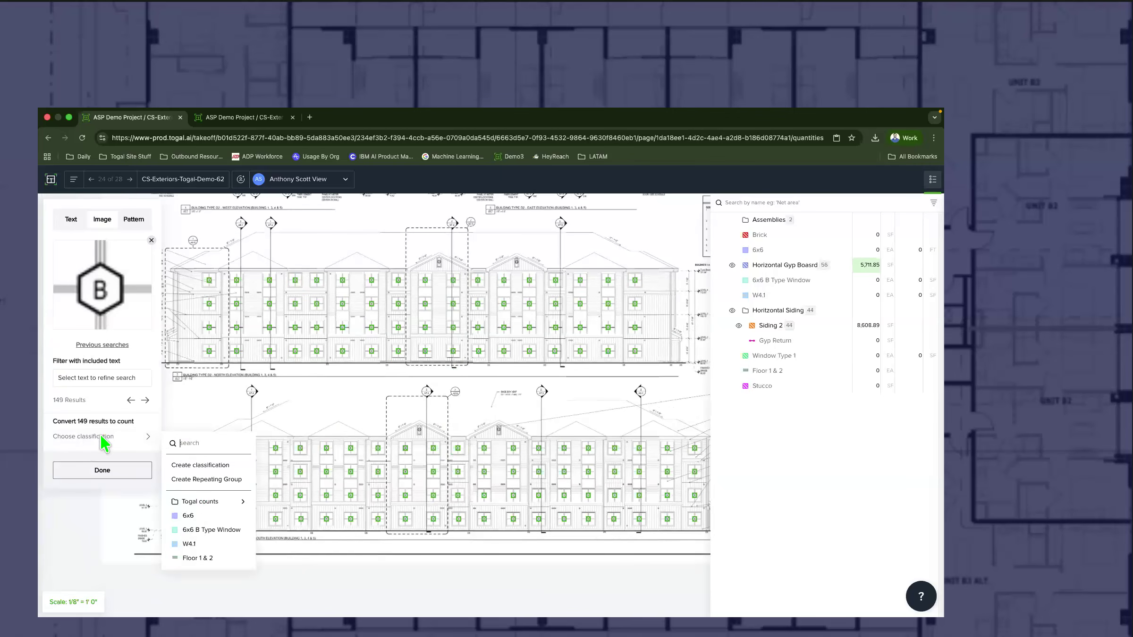
left_click(211, 530)
left_click(111, 462)
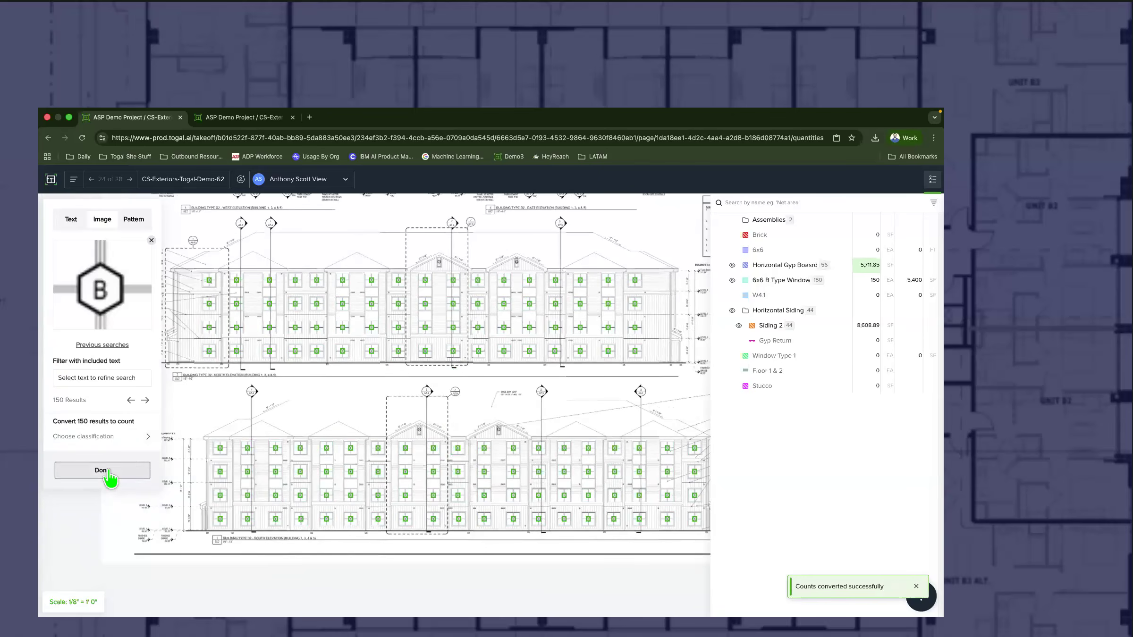
left_click(113, 469)
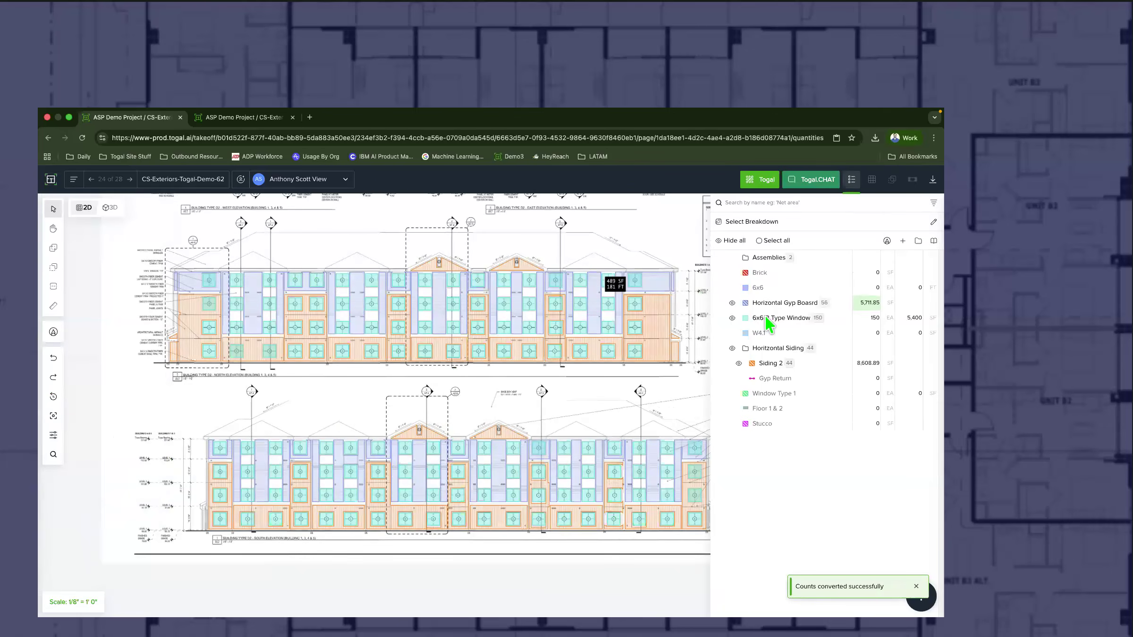
left_click_drag(711, 329, 593, 329)
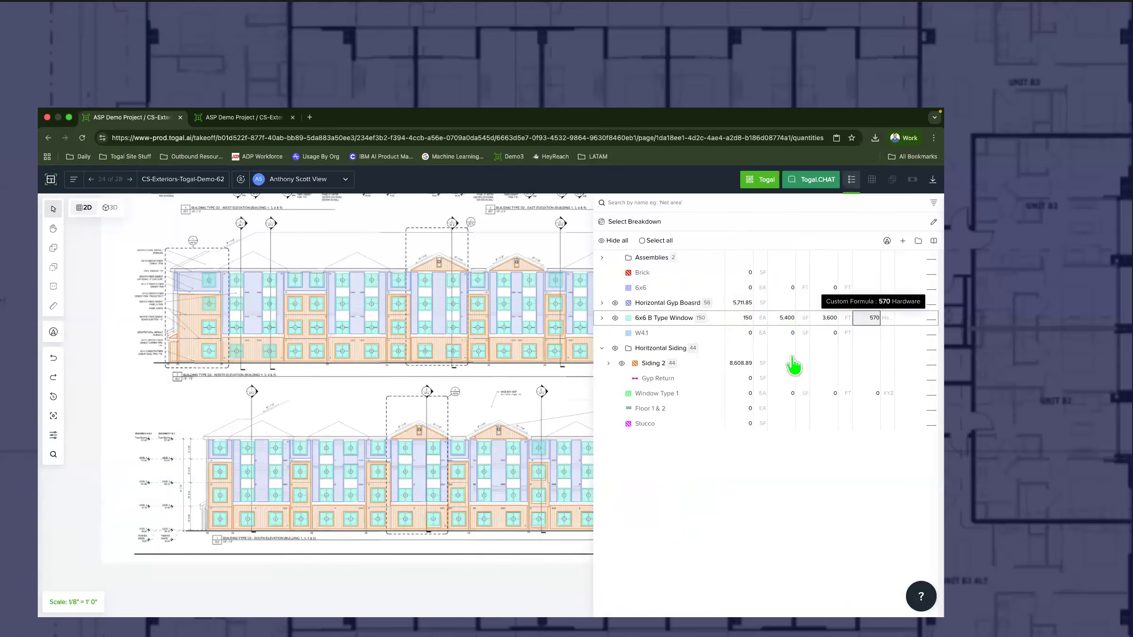
left_click_drag(601, 394, 741, 387)
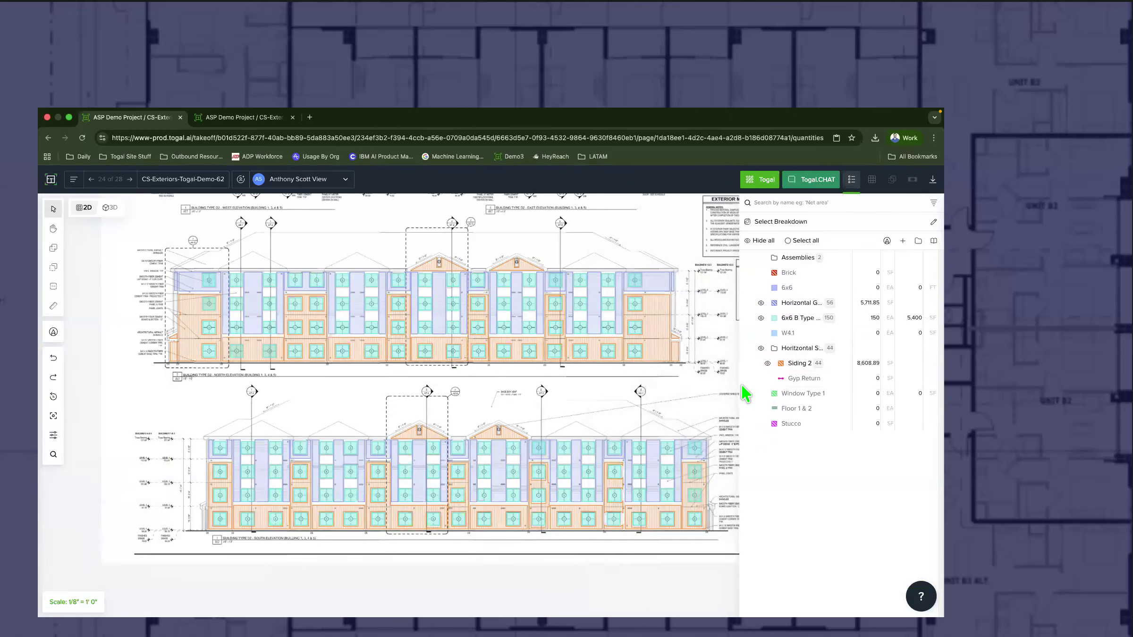
Step: Review the siding and window takeoff across the elevation sheet and compare it with the blank copy of the same sheet
scroll(417, 406, "down", 1)
scroll(419, 413, "down", 2)
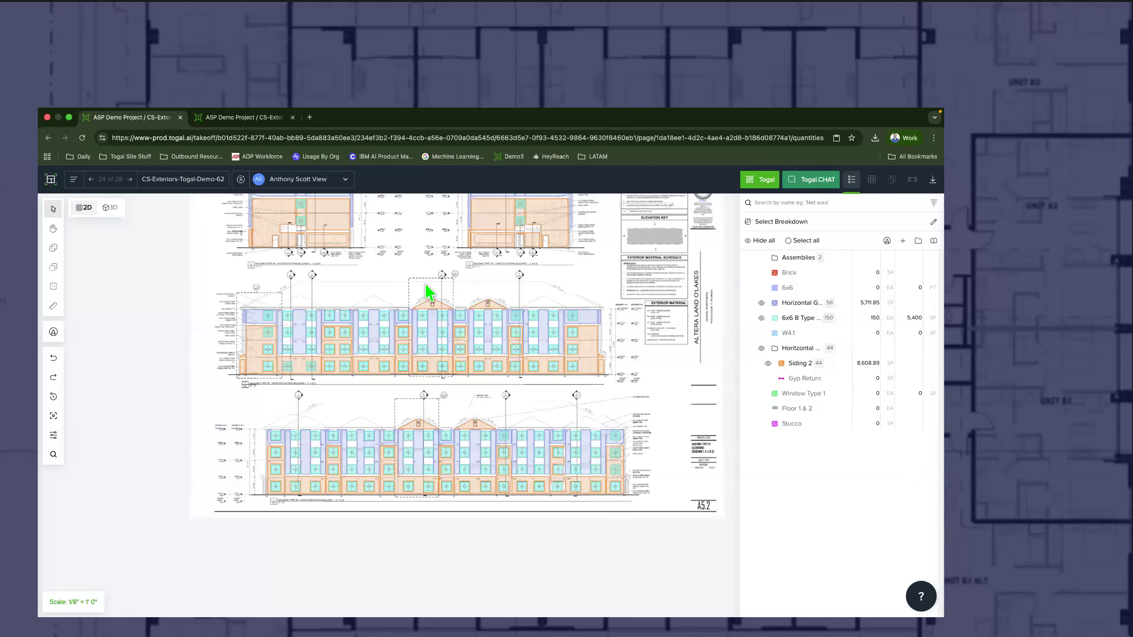
left_click_drag(421, 306, 430, 357)
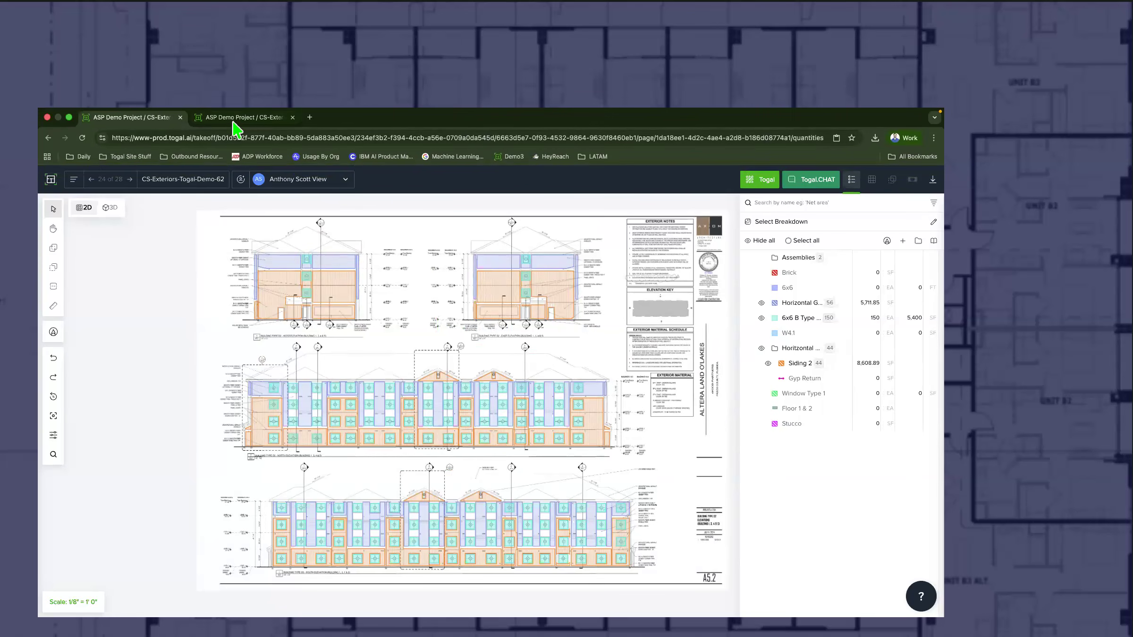
left_click(234, 119)
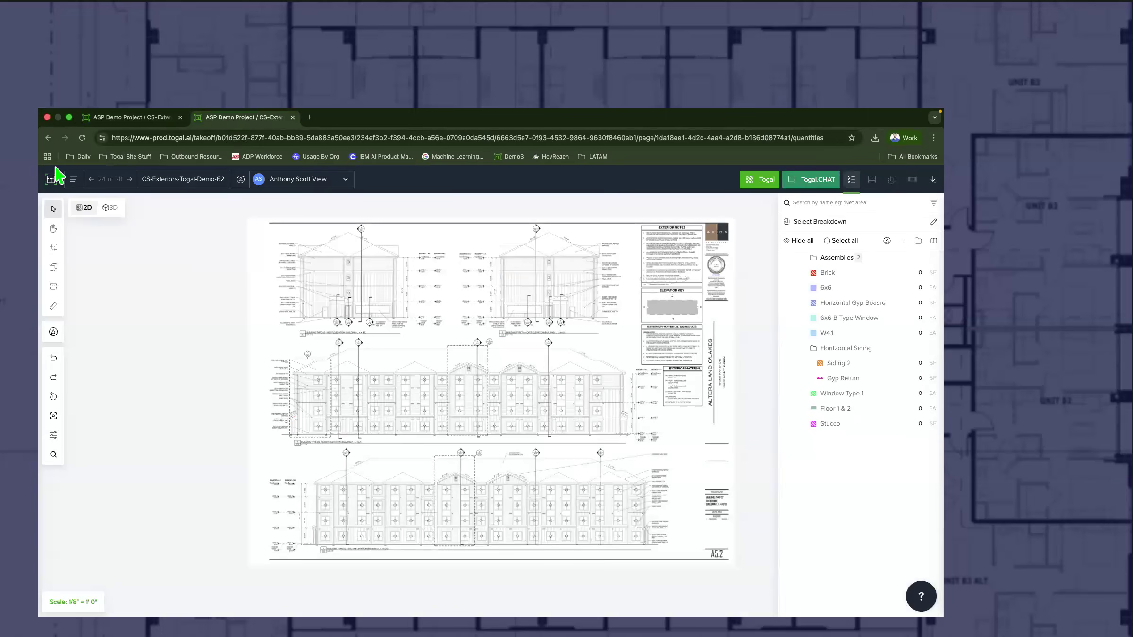
left_click(113, 122)
Step: Return to the project's drawing sets and open the A-103 THIRD FLOOR PLAN from the hotel folder of the Floor set
left_click(50, 179)
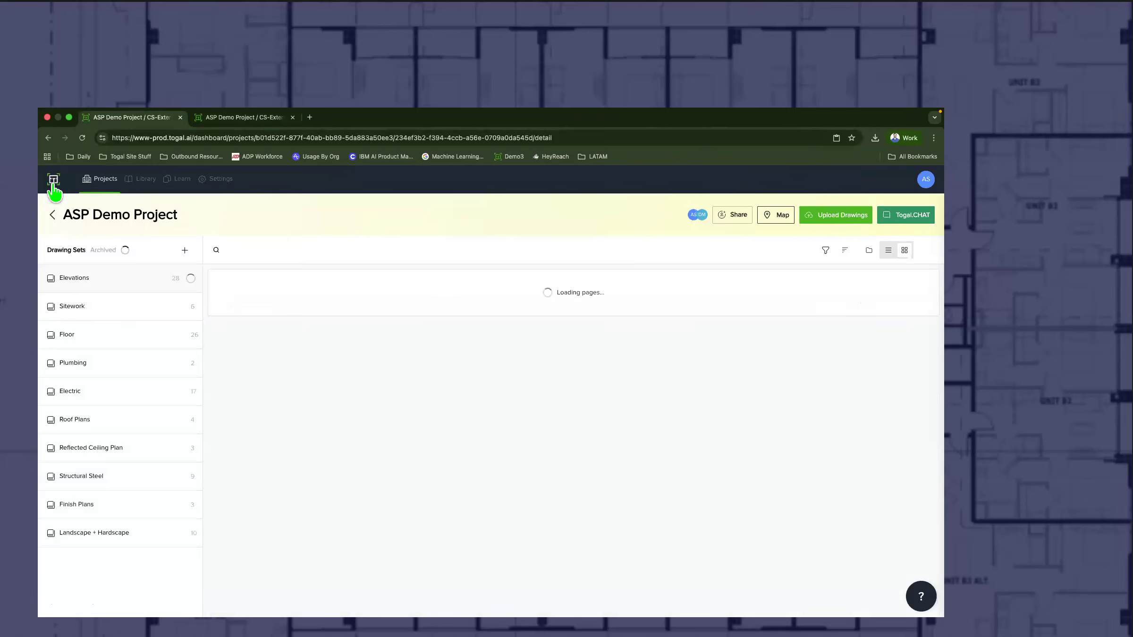
left_click(118, 335)
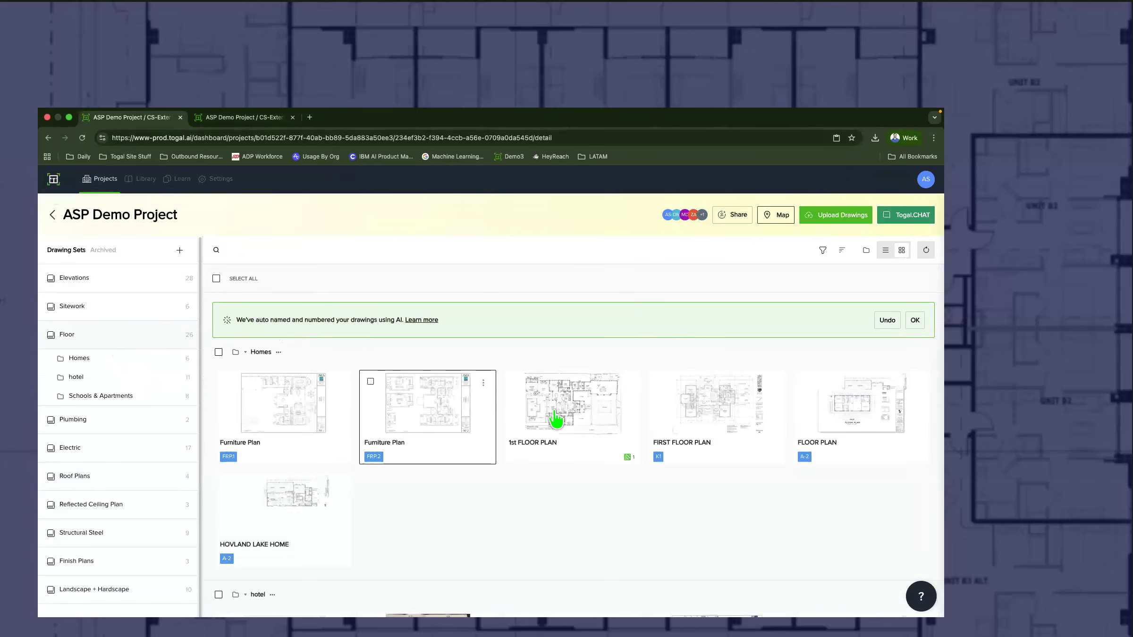
scroll(578, 427, "down", 10)
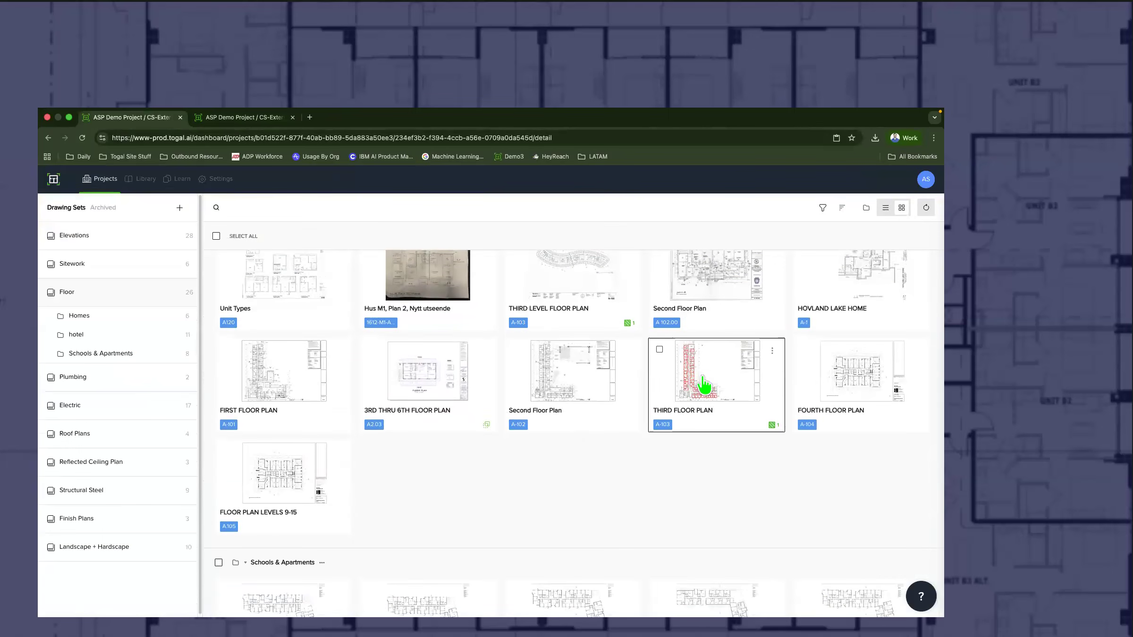
left_click(703, 384)
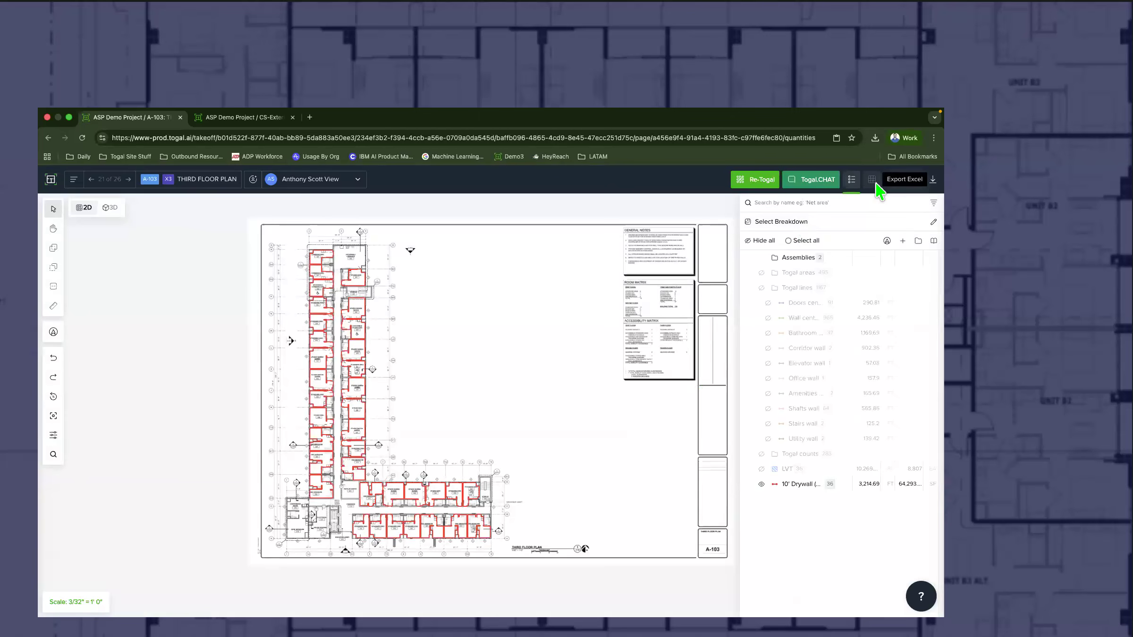
Step: Open the Excel export table for the third floor plan and remove all applied filters
left_click(872, 179)
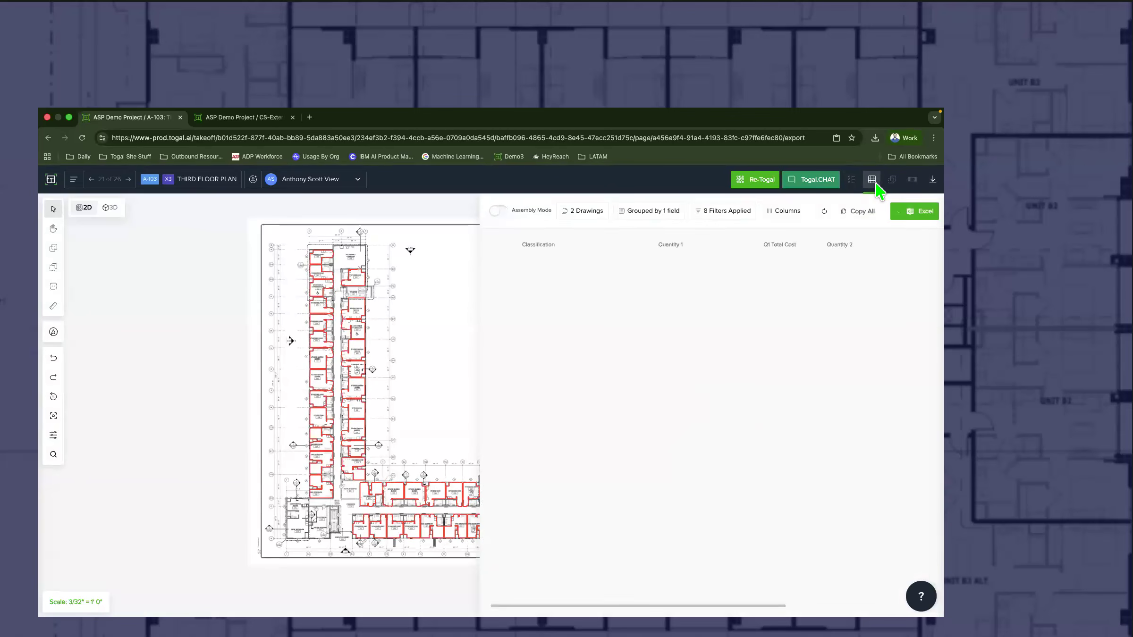
left_click(720, 213)
left_click(765, 253)
left_click(766, 253)
left_click(767, 252)
left_click(767, 252)
left_click(767, 252)
left_click(766, 252)
left_click(766, 252)
left_click(767, 253)
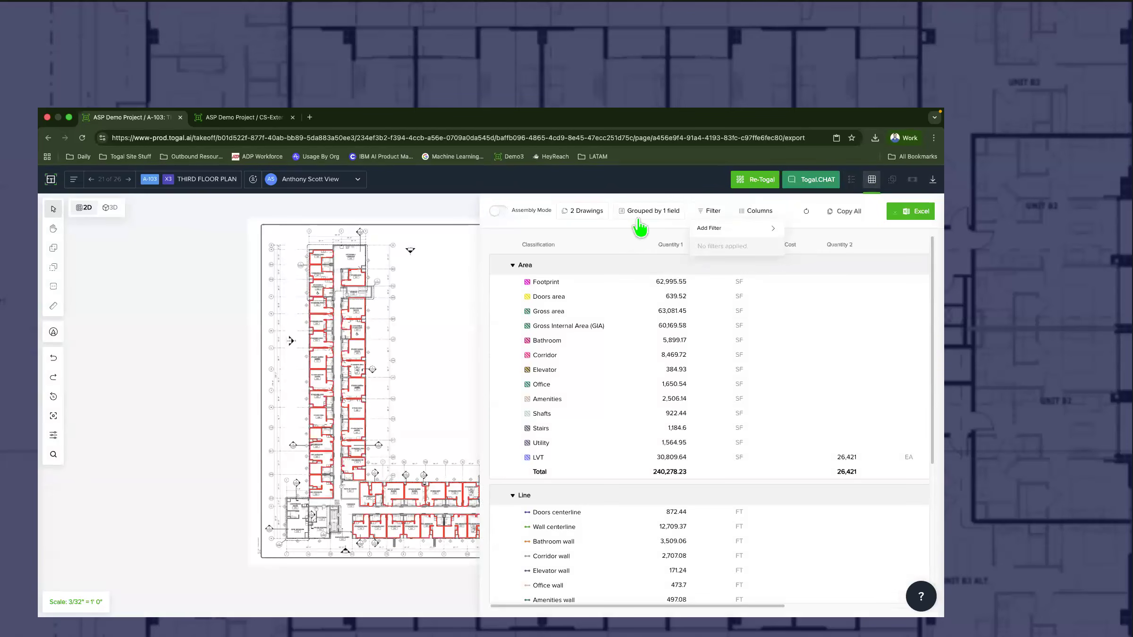
Step: Remove the grouping from the export table and look through the ungrouped classifications
left_click(643, 218)
left_click(620, 236)
left_click(537, 241)
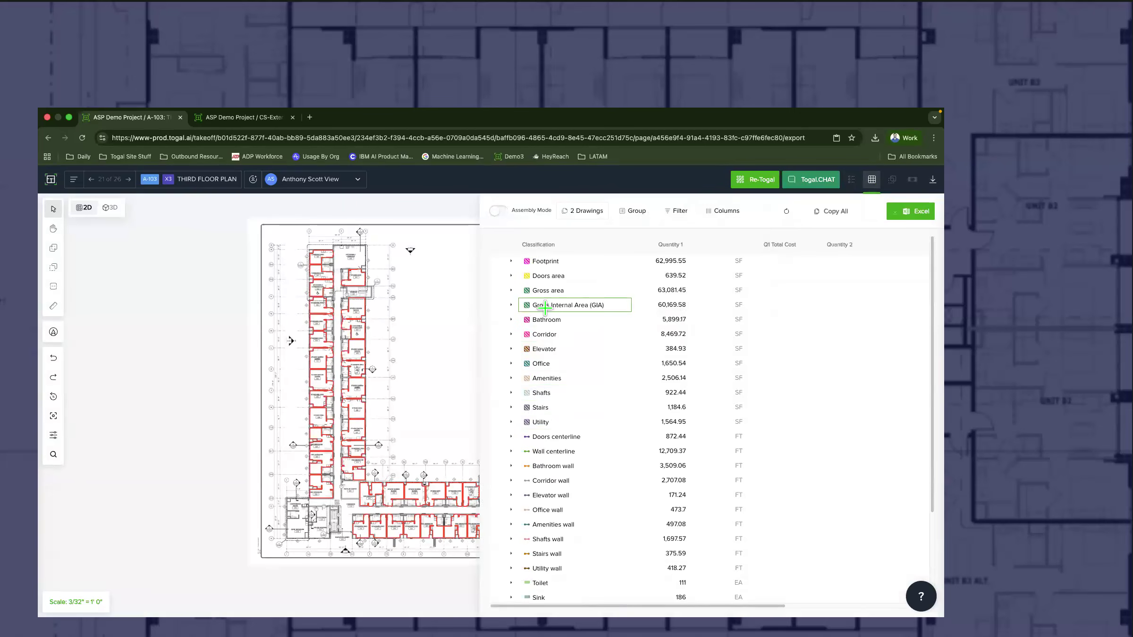
scroll(538, 304, "down", 3)
scroll(536, 392, "up", 3)
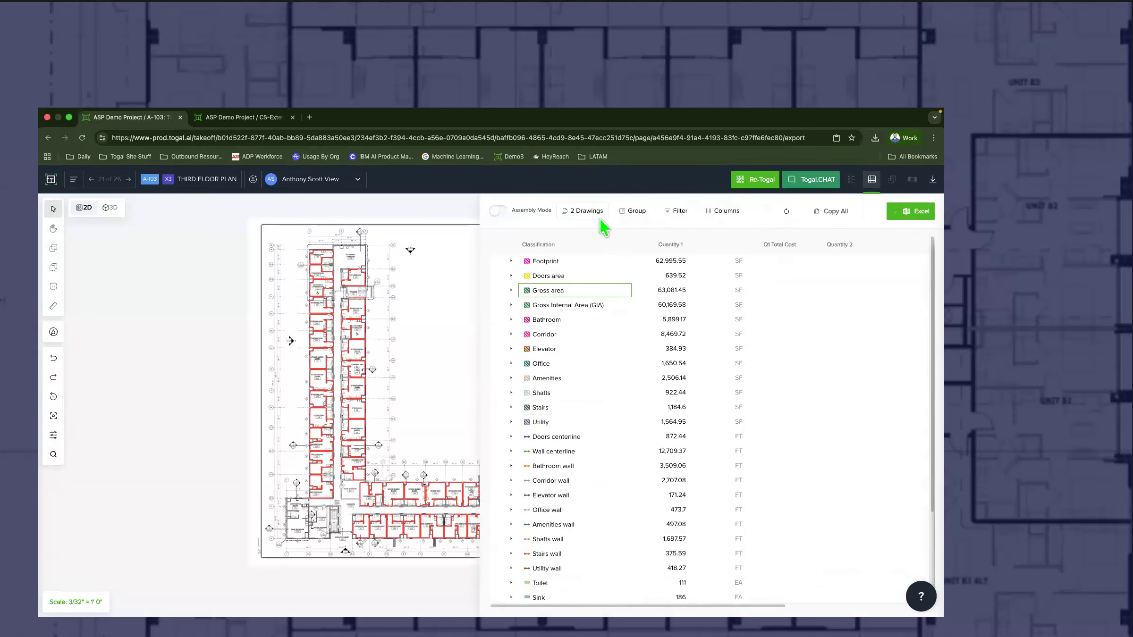
Step: Group the export table by Classification Type, then look through the grouped quantities and the other grouping options
left_click(633, 211)
left_click(680, 236)
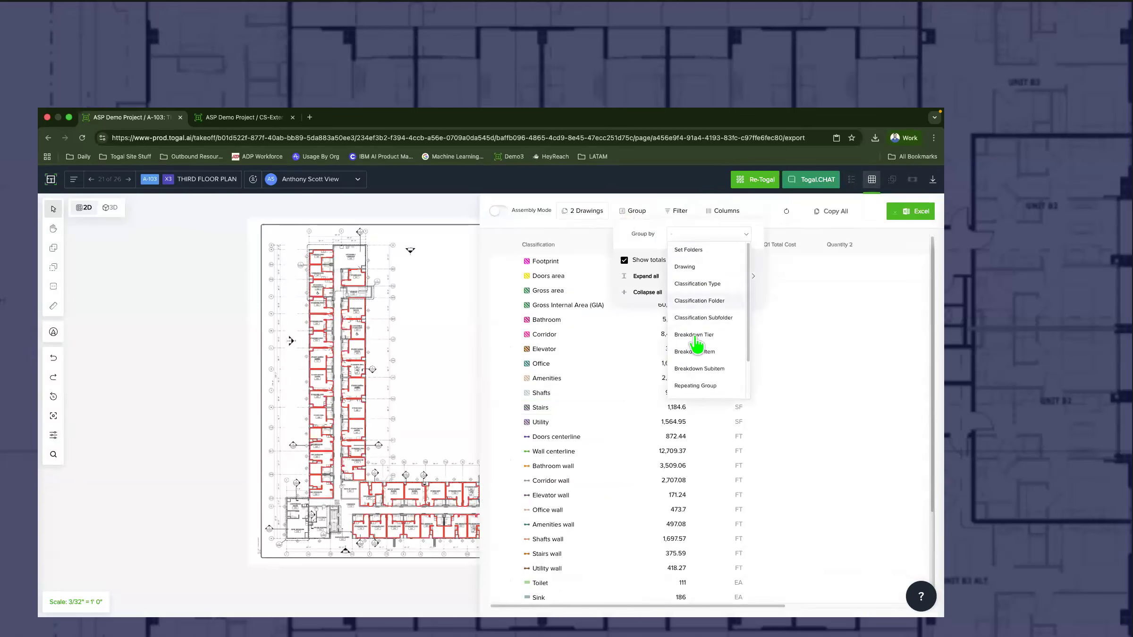
left_click(704, 284)
left_click(519, 265)
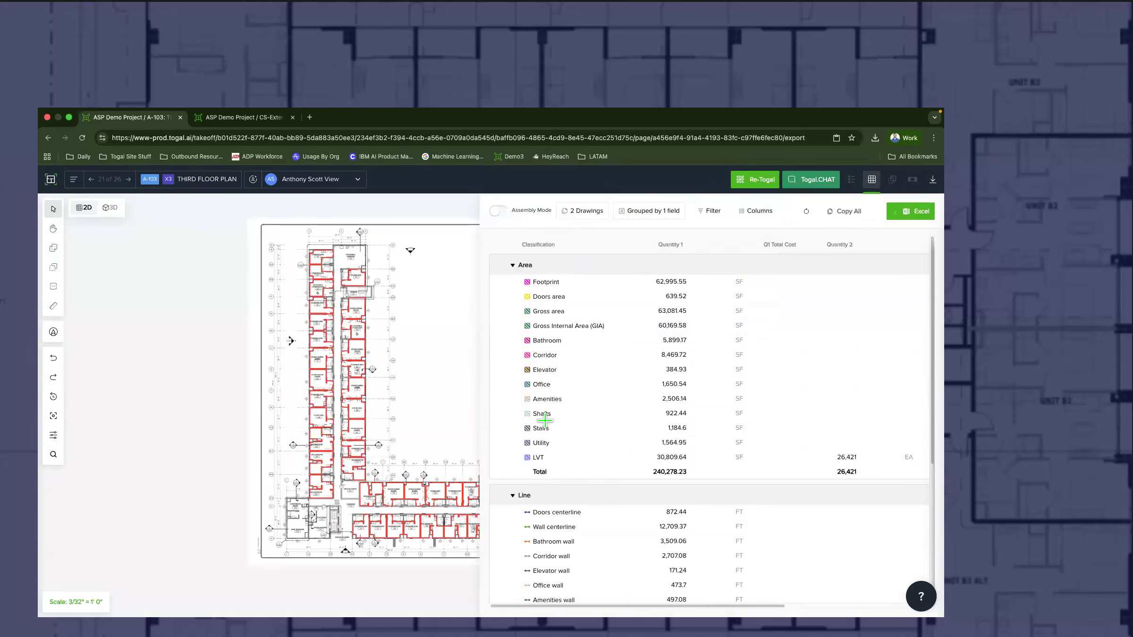
scroll(547, 430, "down", 5)
scroll(539, 417, "up", 5)
left_click(649, 213)
left_click(694, 235)
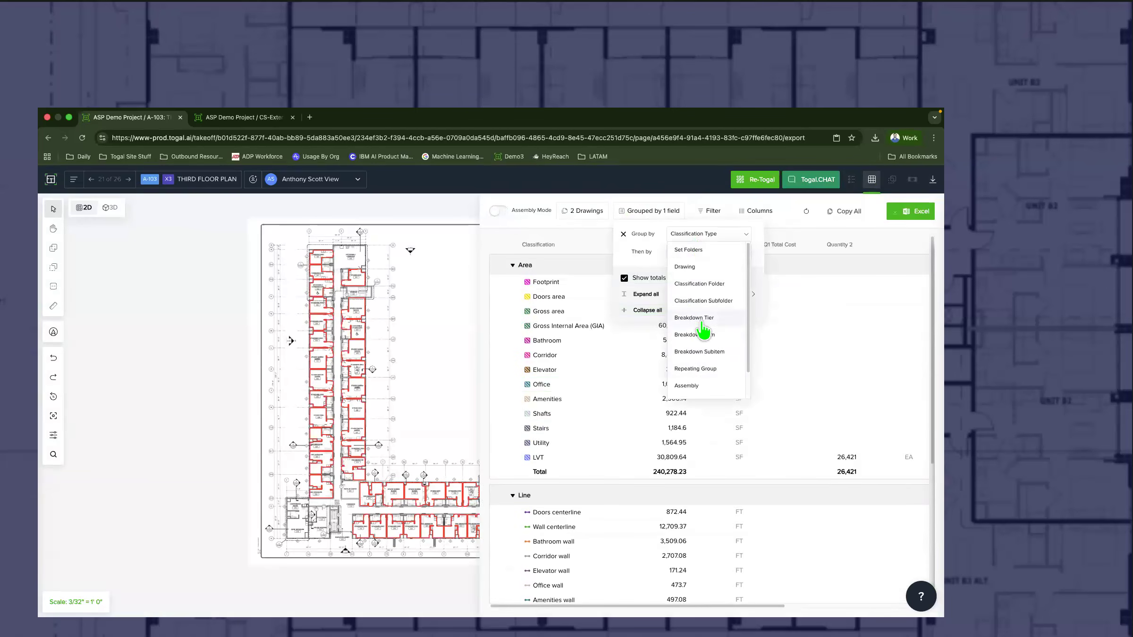
Step: Filter the export table to LVT and 10' Drywall (4x8)(2 sides), and review their quantities and total costs
left_click(702, 215)
left_click(708, 215)
mouse_move(723, 236)
mouse_move(831, 340)
left_click(727, 413)
left_click(737, 430)
left_click(600, 413)
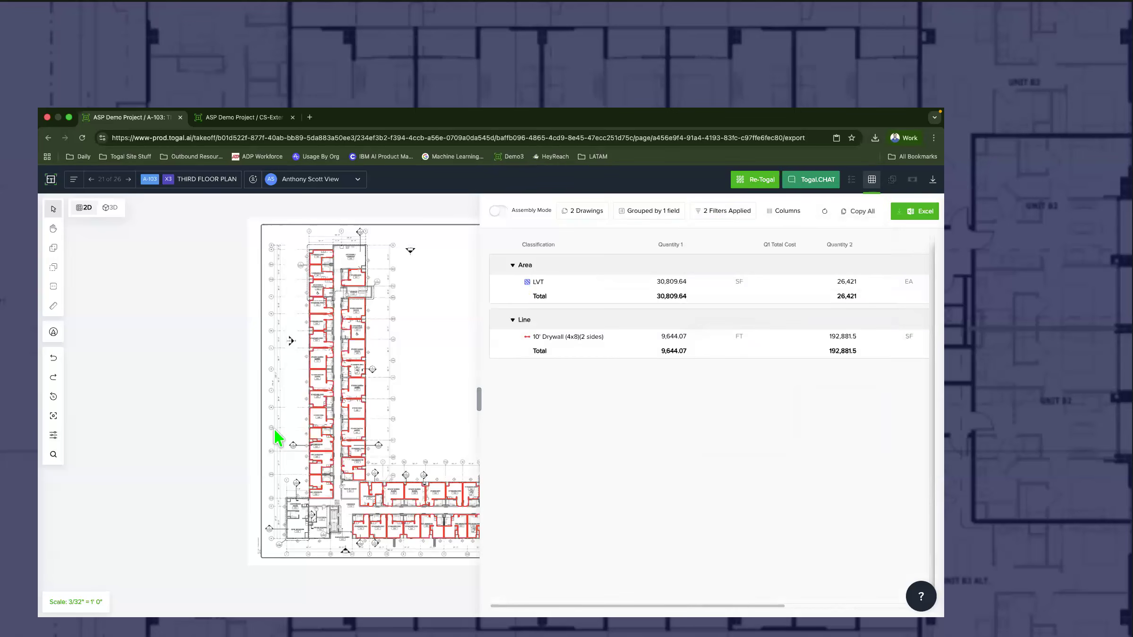
left_click_drag(479, 399, 275, 430)
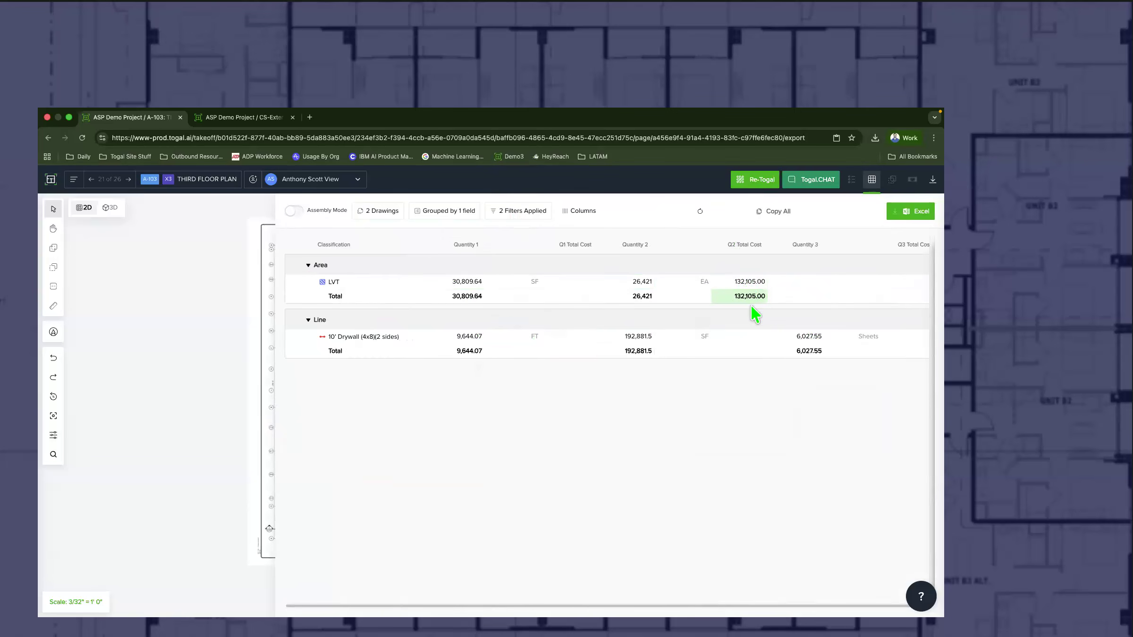
left_click_drag(272, 395, 566, 370)
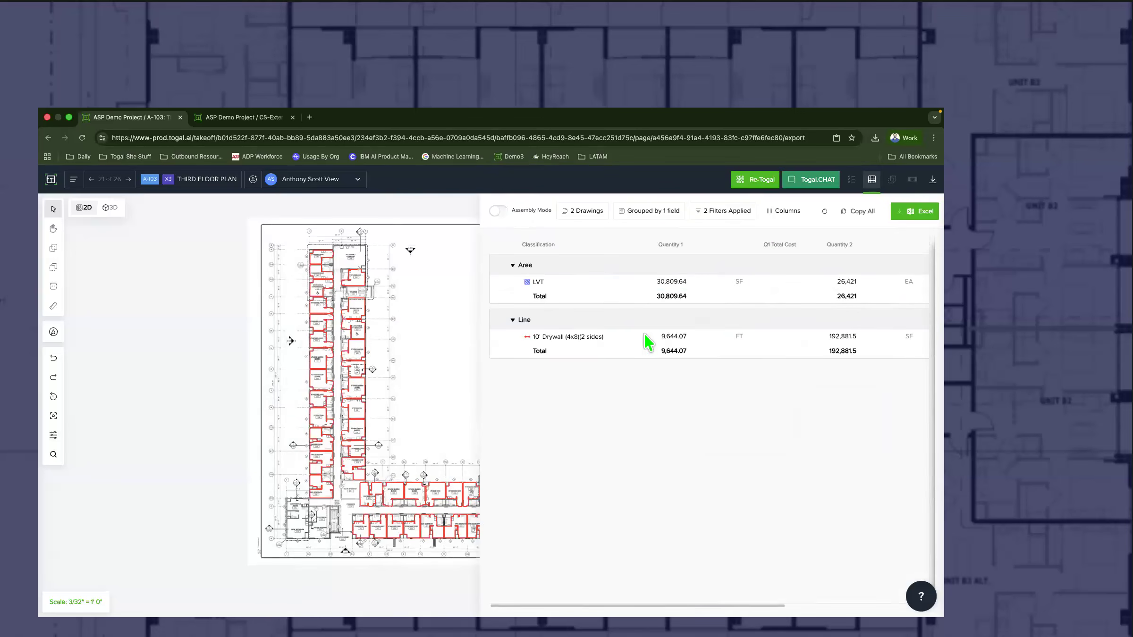
Step: Open the regular PDF export for the third floor plan, review its page and classification options, and close it without downloading
left_click(926, 179)
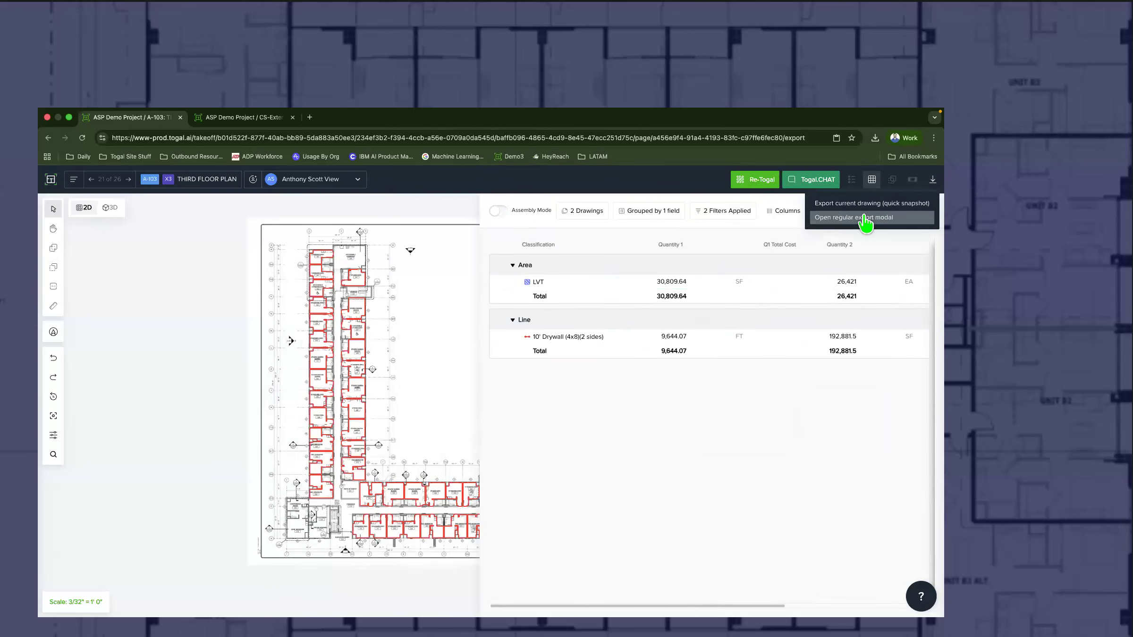
left_click(827, 223)
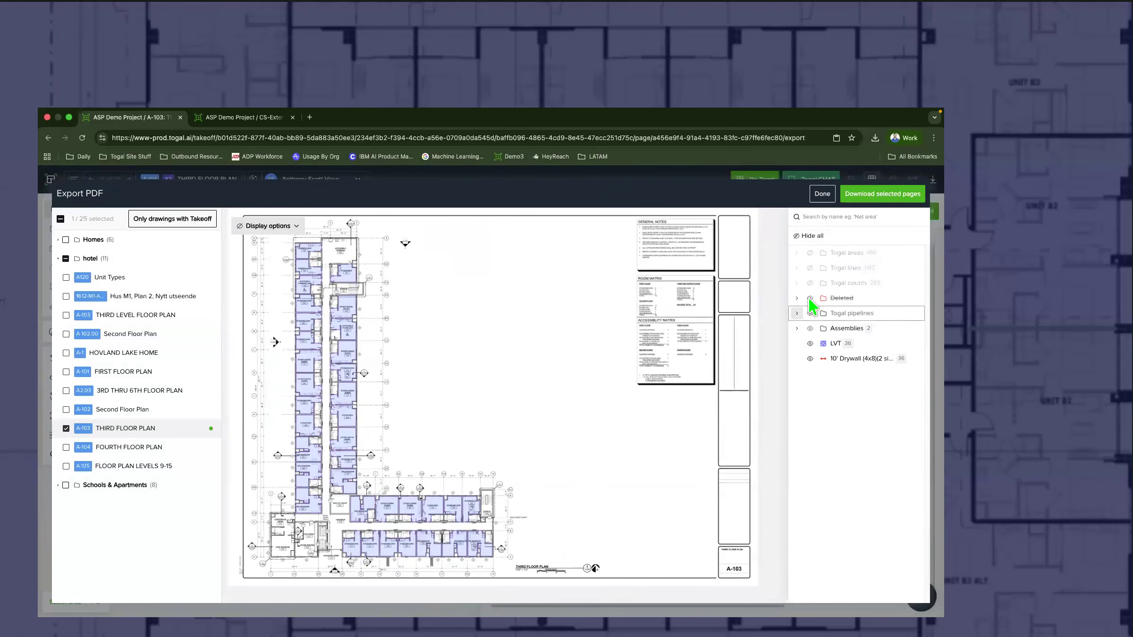
left_click(817, 202)
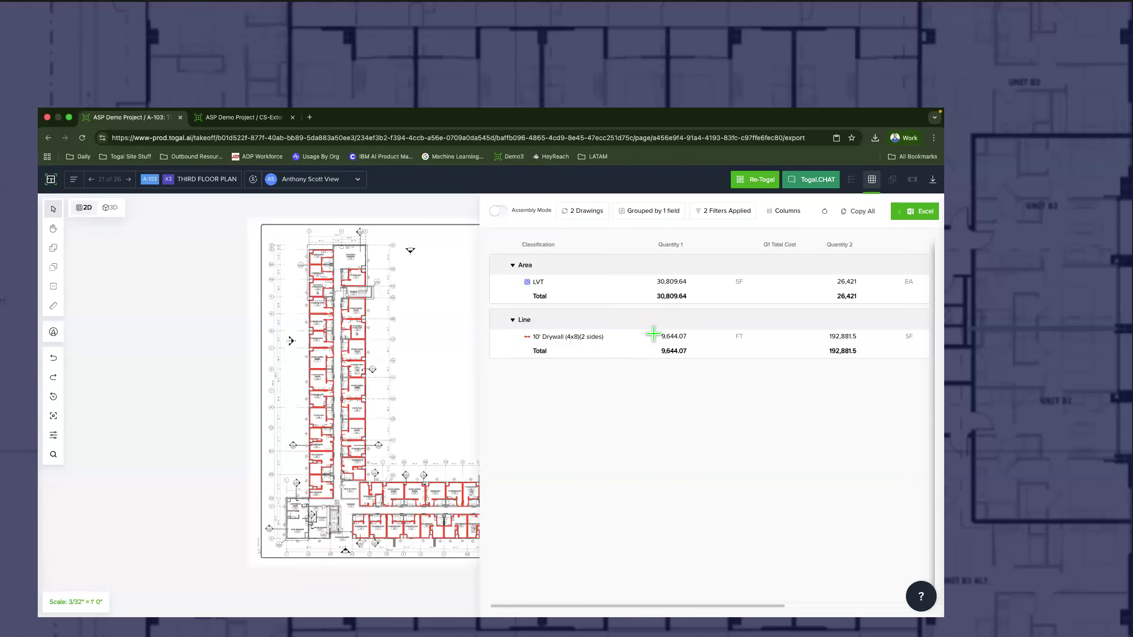
Step: Start a drawing comparison and overlay the A102 Second Floor Plan on the A-103 third floor plan
left_click(913, 180)
left_click(893, 180)
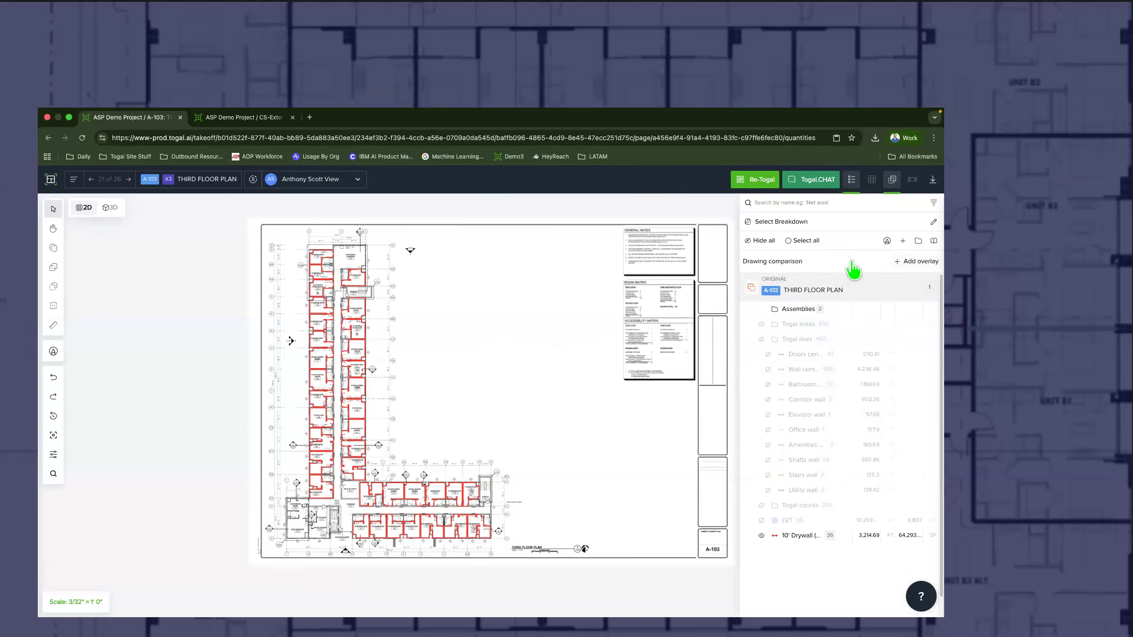
left_click(921, 263)
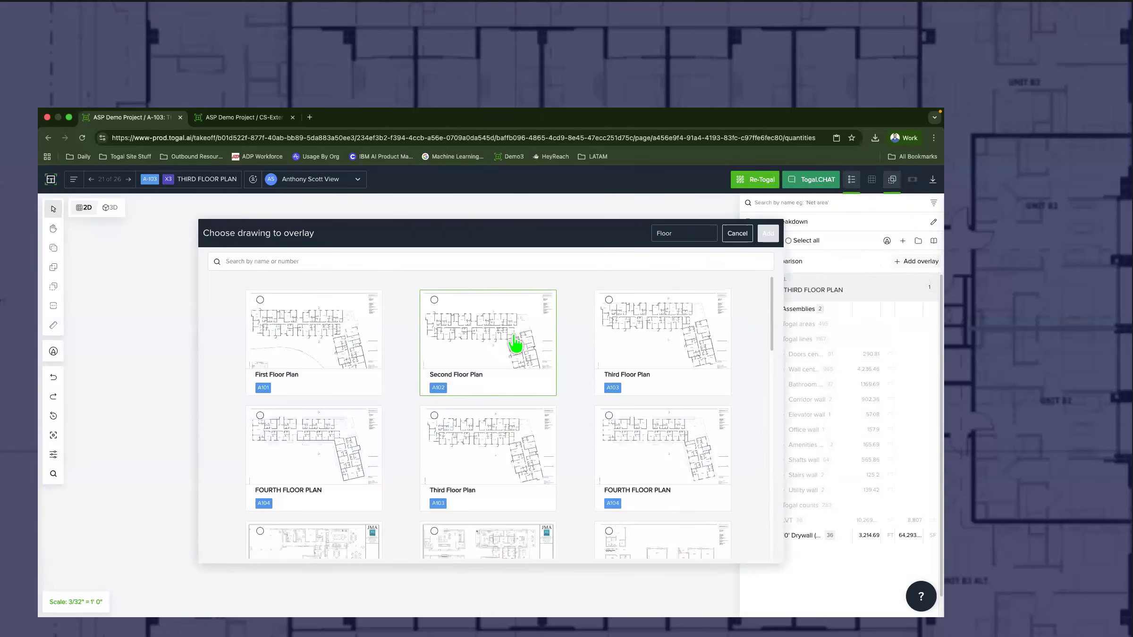
left_click(507, 349)
left_click(768, 236)
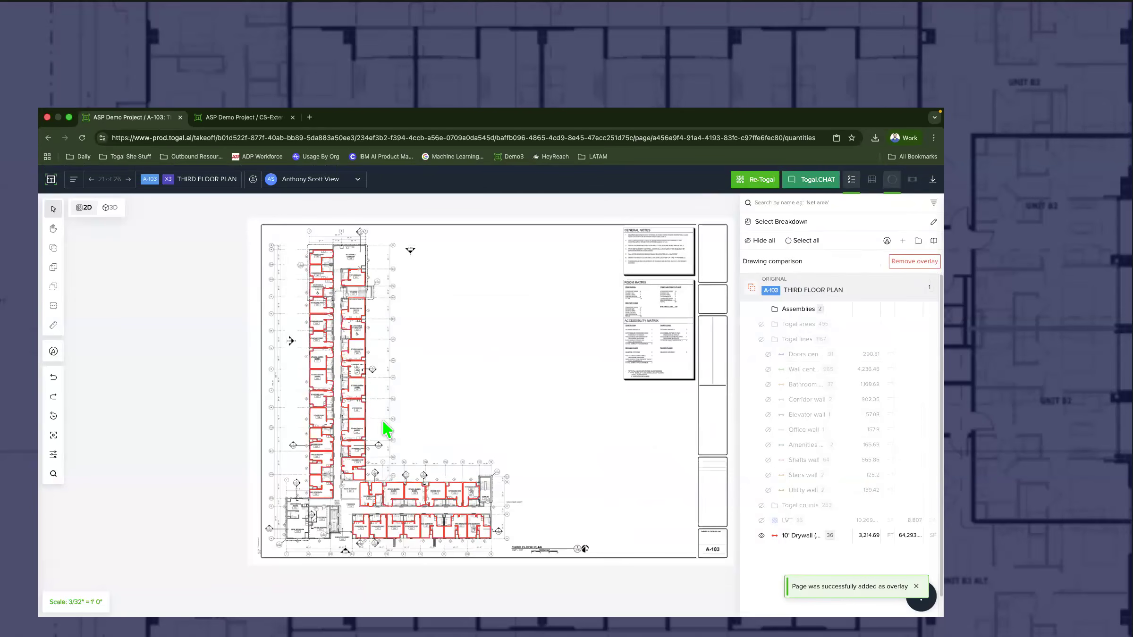
Step: View the original, the overlay and the comparison result on the sheet, then remove the overlay
left_click(826, 289)
left_click(806, 317)
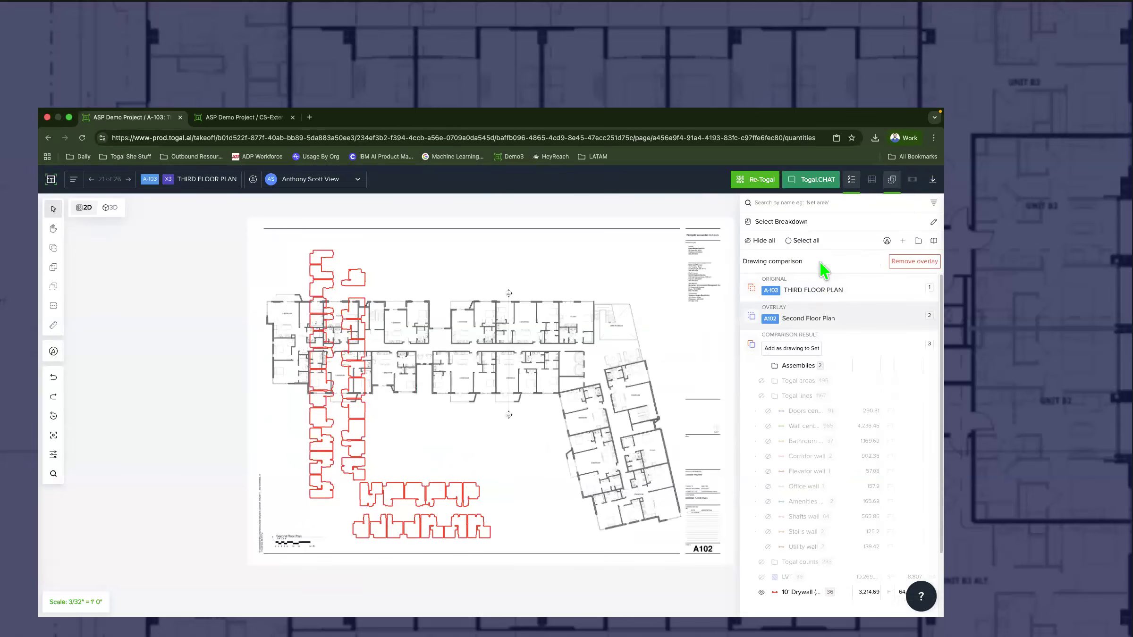
left_click(843, 343)
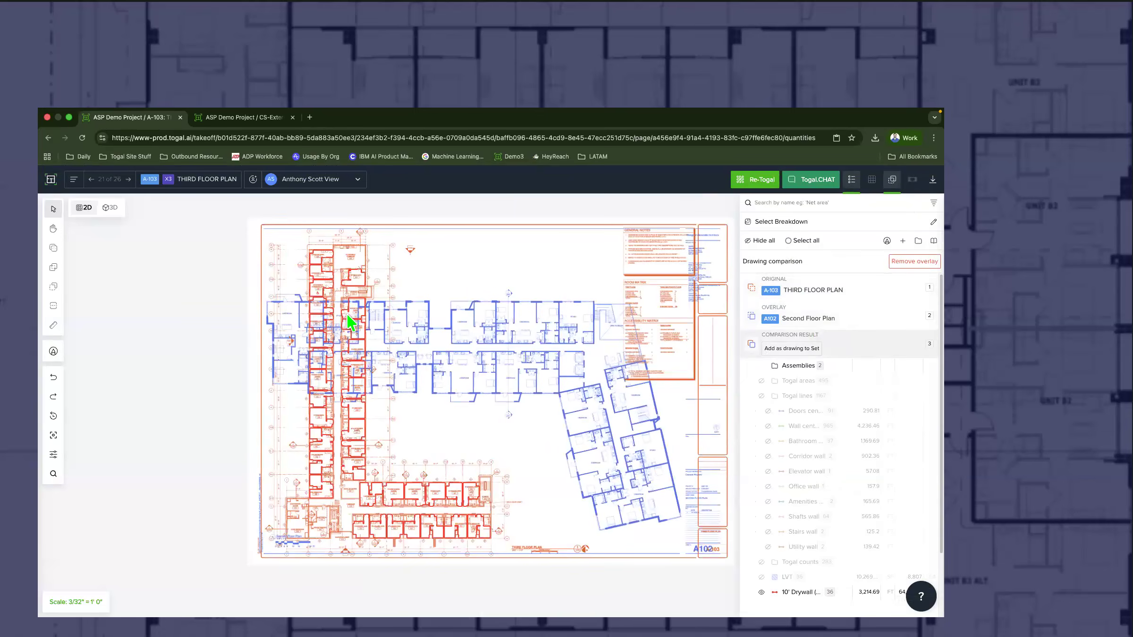
scroll(349, 323, "up", 5)
scroll(348, 316, "down", 4)
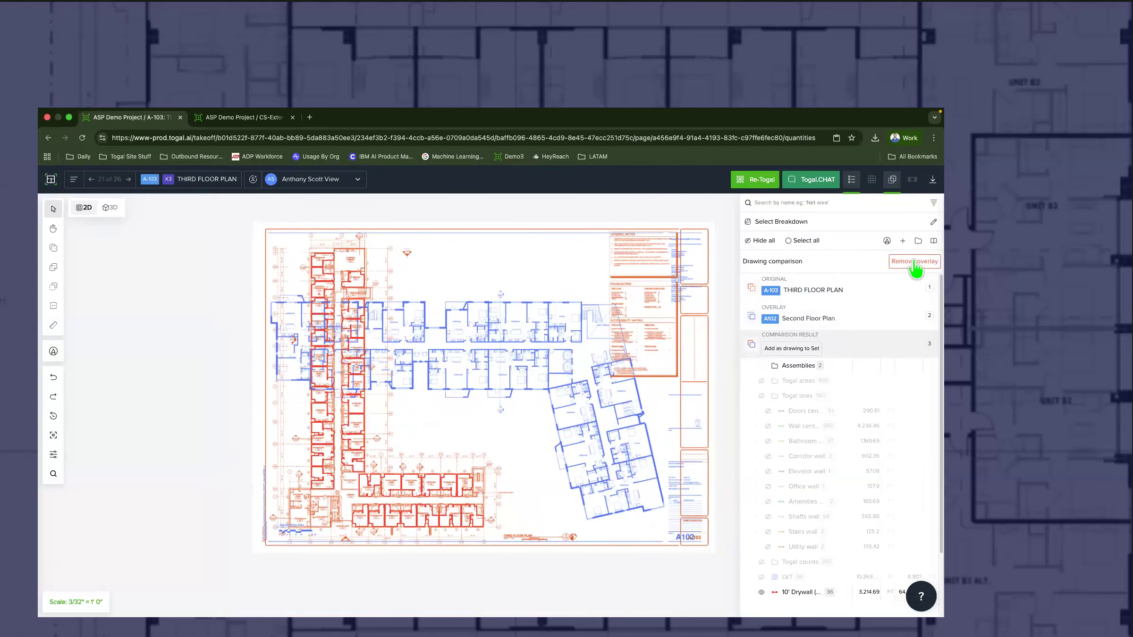
mouse_move(739, 121)
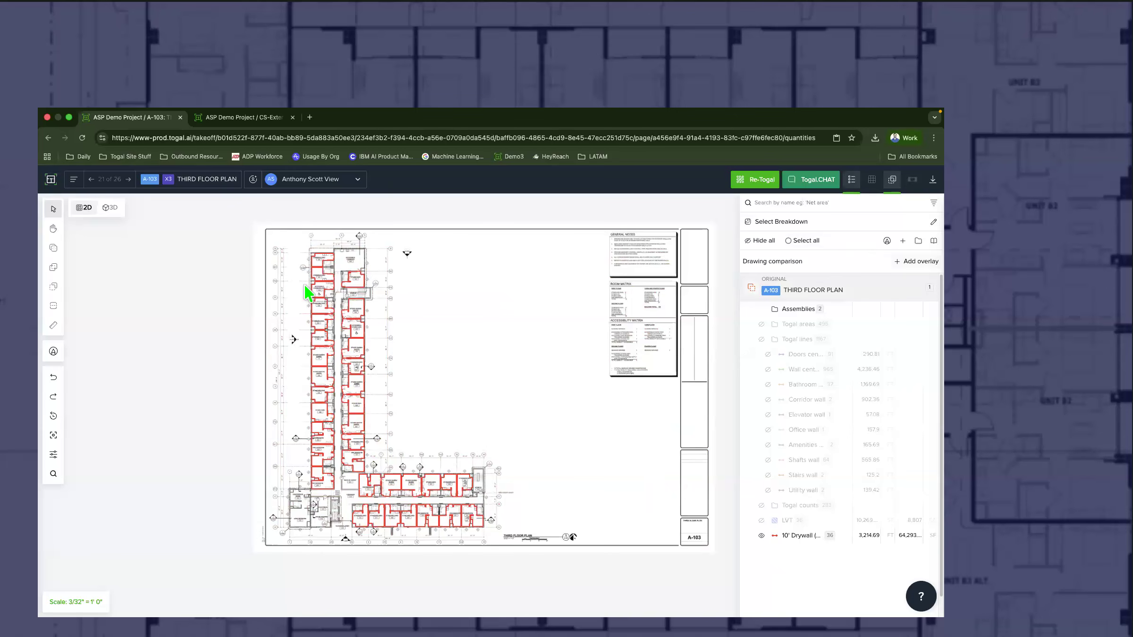
Step: Open the Customer Presentation in Google Slides in a new browser tab and show slide 11, the Weekly Office Hours Schedule
left_click(310, 117)
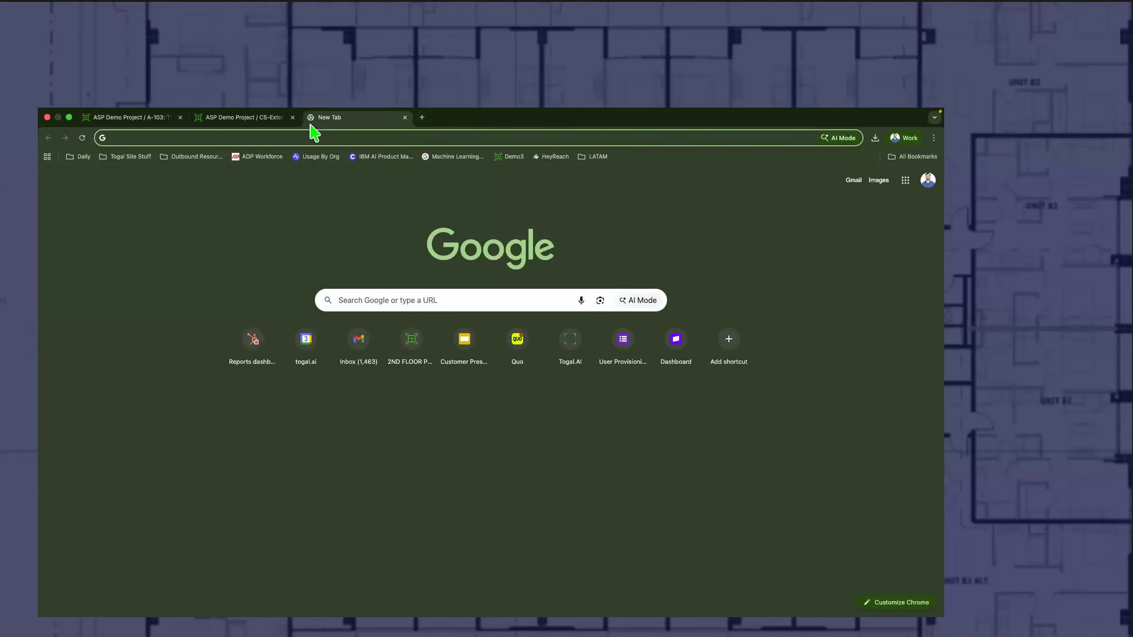
left_click(457, 351)
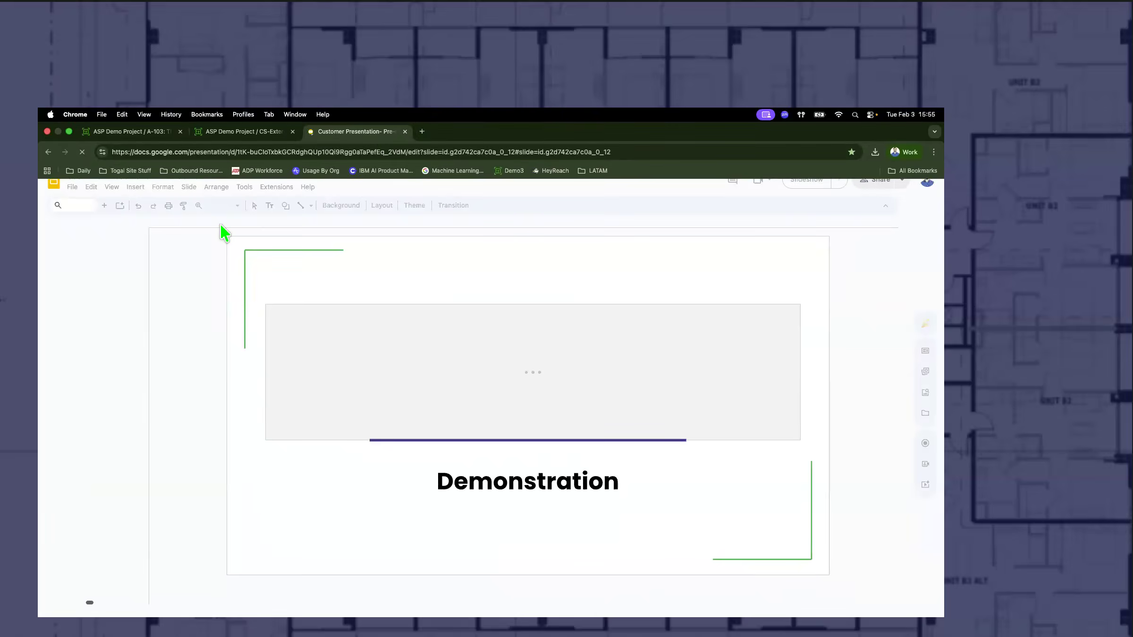
scroll(86, 281, "down", 5)
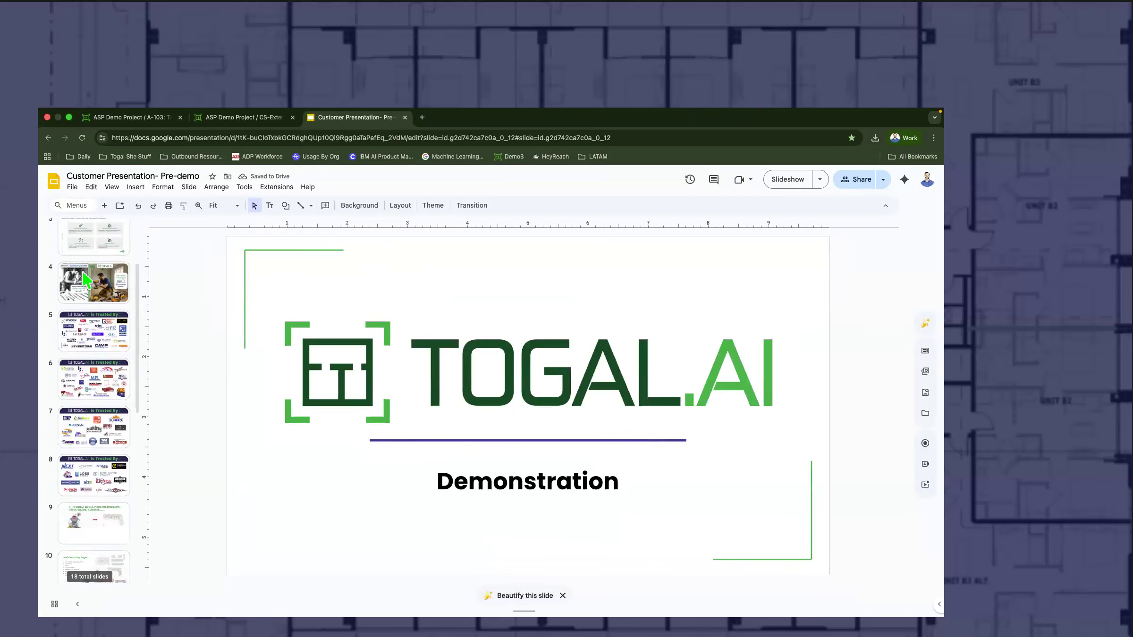
scroll(86, 281, "down", 3)
left_click(95, 344)
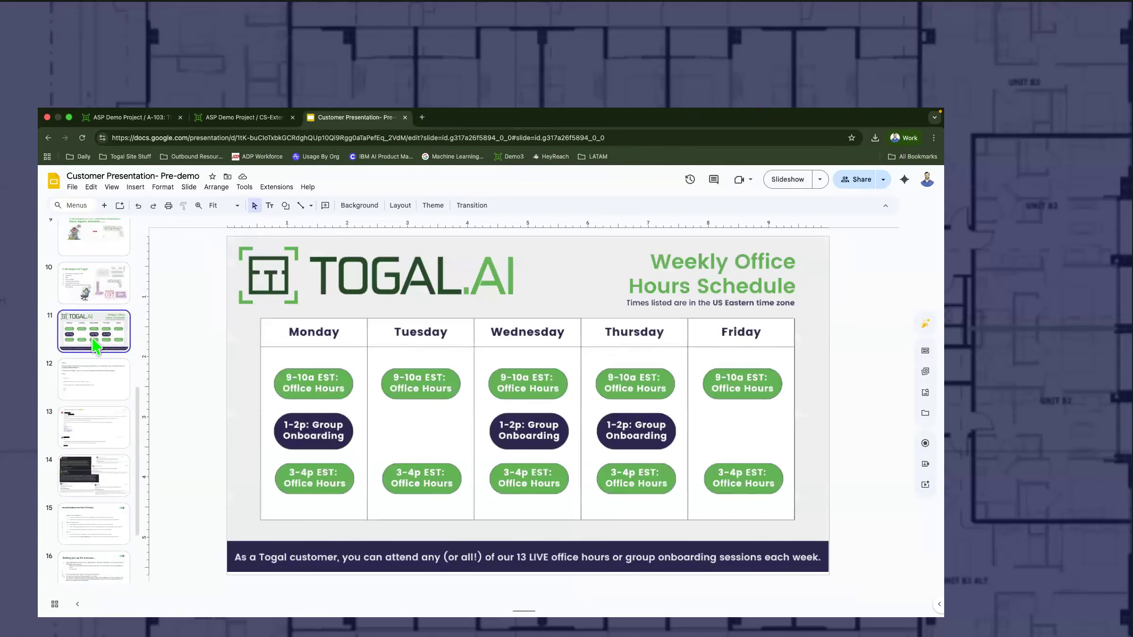
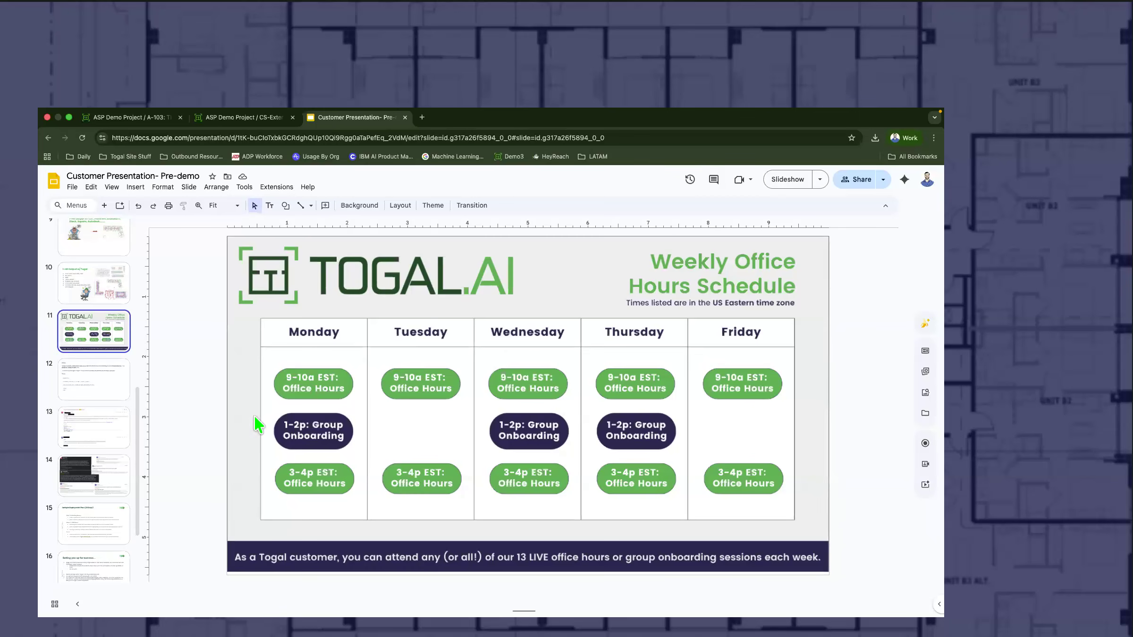
Step: Switch back to the Togal.AI third floor plan and examine the drywall lines around rooms 330 to 335 up close
mouse_move(291, 113)
left_click(243, 122)
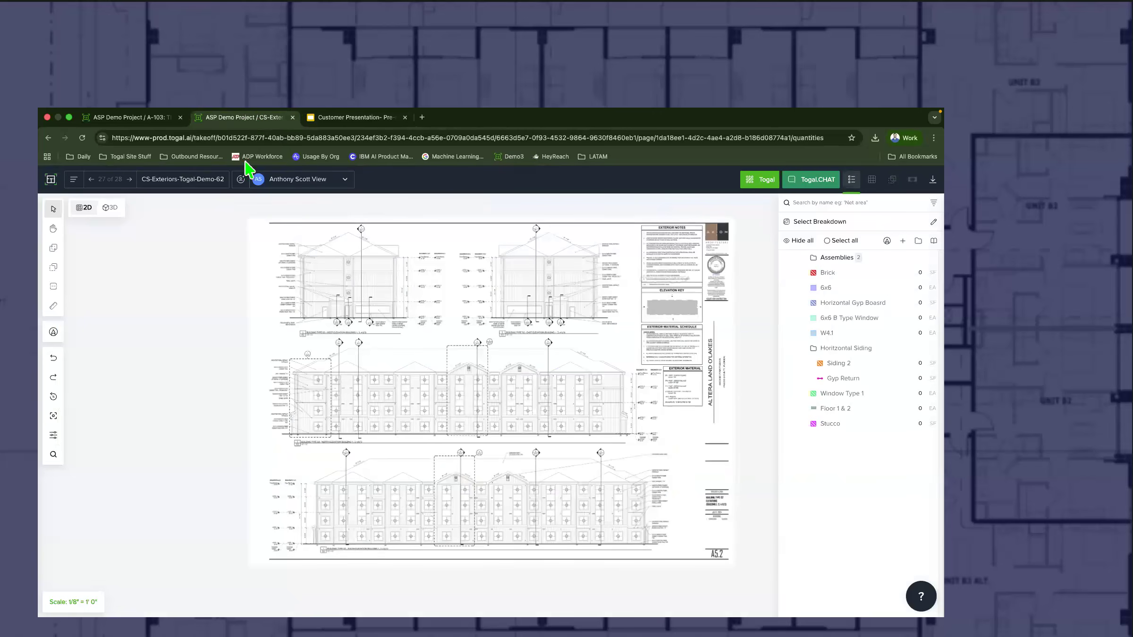
left_click(143, 122)
scroll(348, 367, "up", 5)
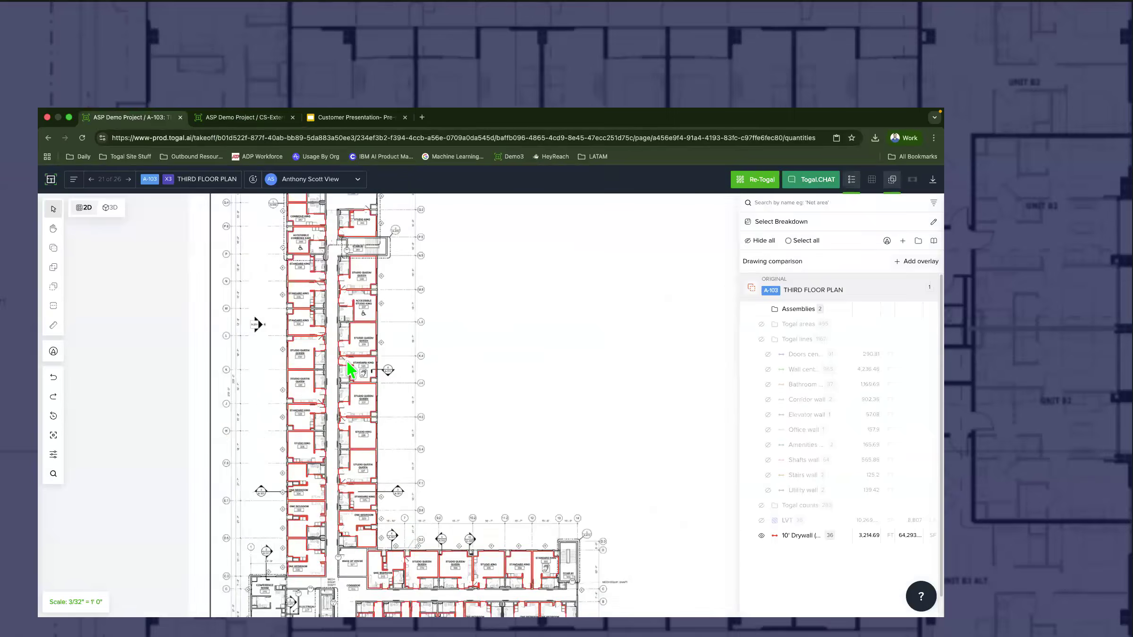
scroll(300, 379, "up", 5)
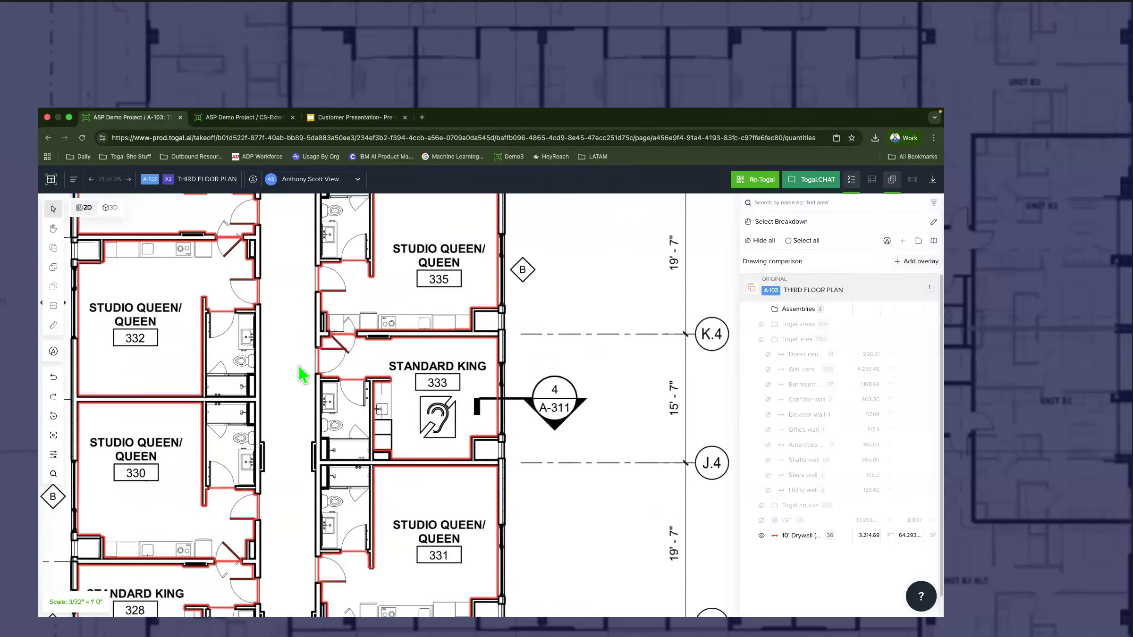
Step: Examine the drywall lines at the entrance of room 333 and along the guest rooms on both sides of the corridor
scroll(354, 362, "up", 5)
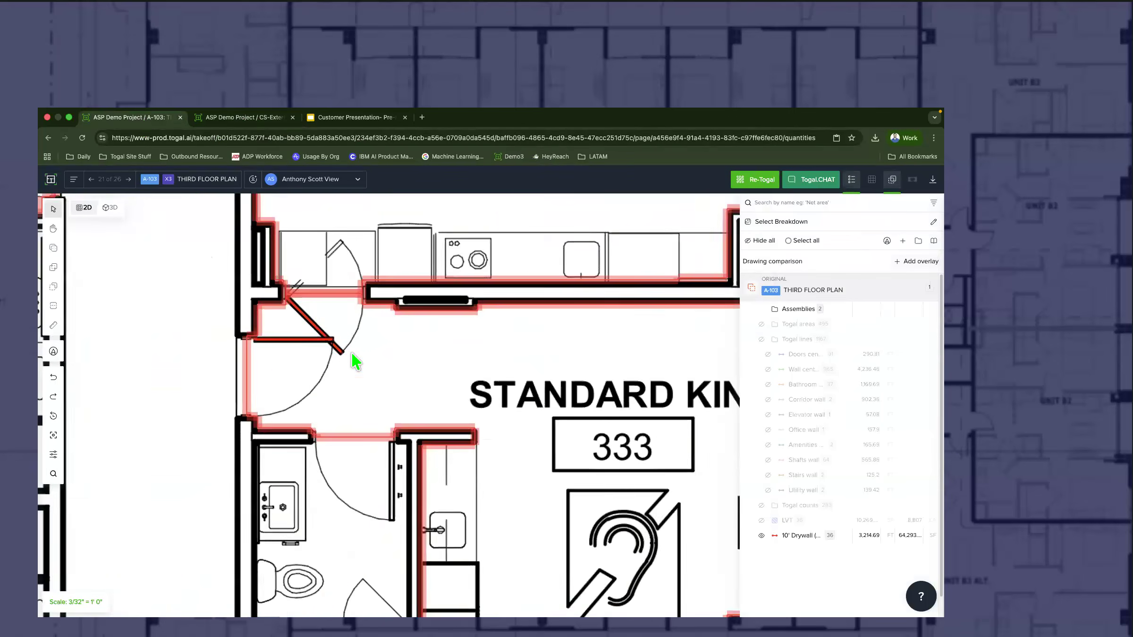
scroll(354, 362, "down", 10)
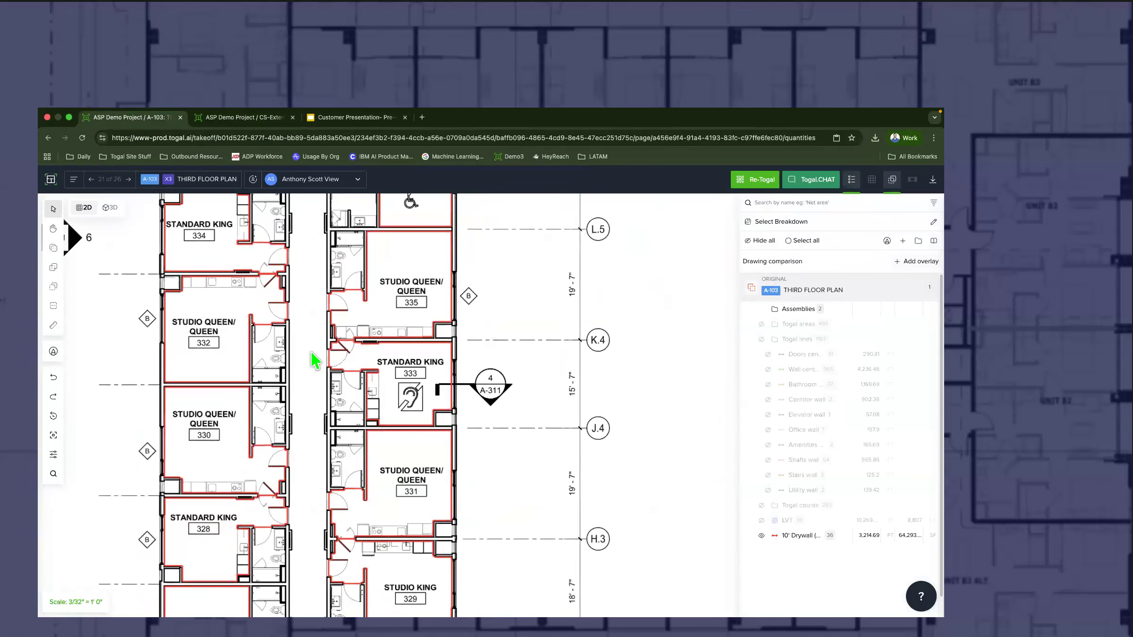
scroll(430, 350, "left", 5)
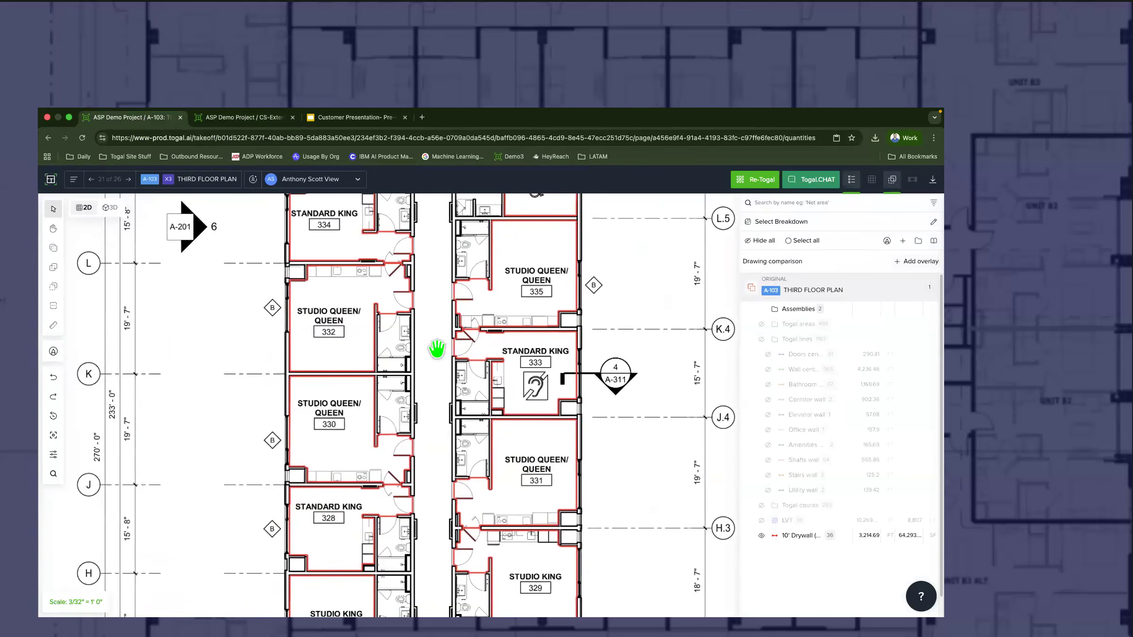
scroll(442, 457, "down", 2)
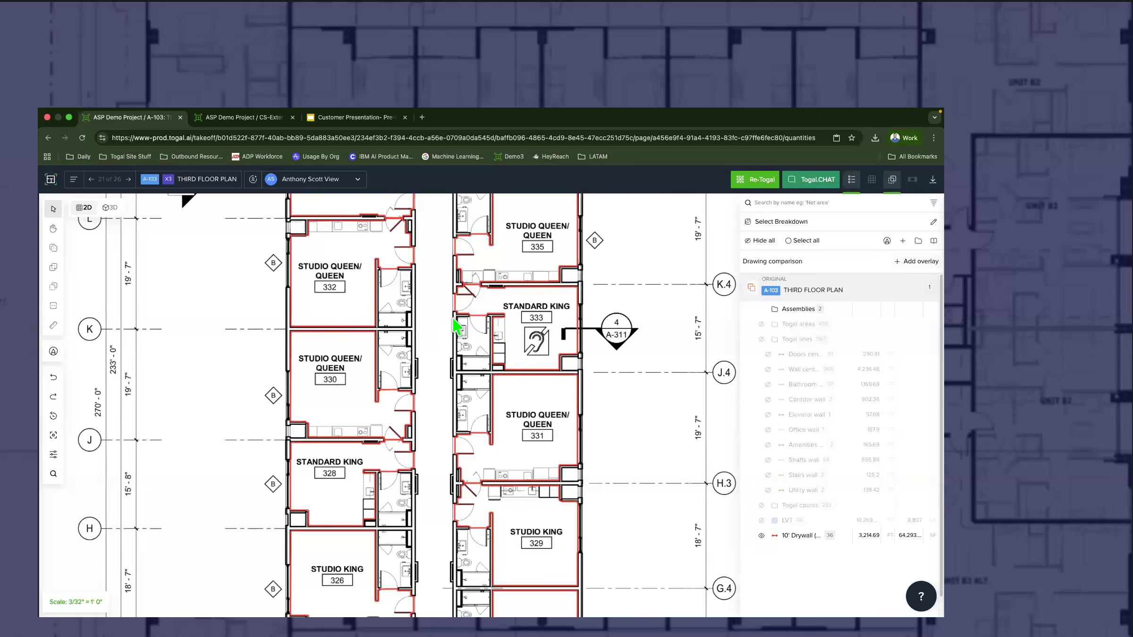
scroll(455, 326, "down", 2)
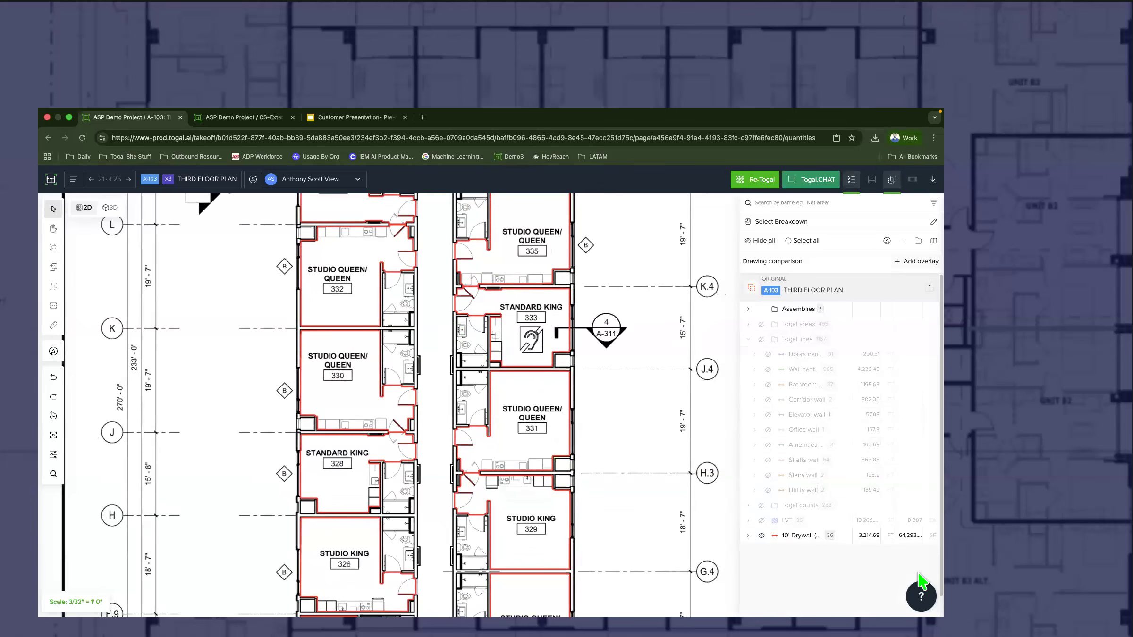
mouse_move(797, 114)
scroll(442, 308, "down", 5)
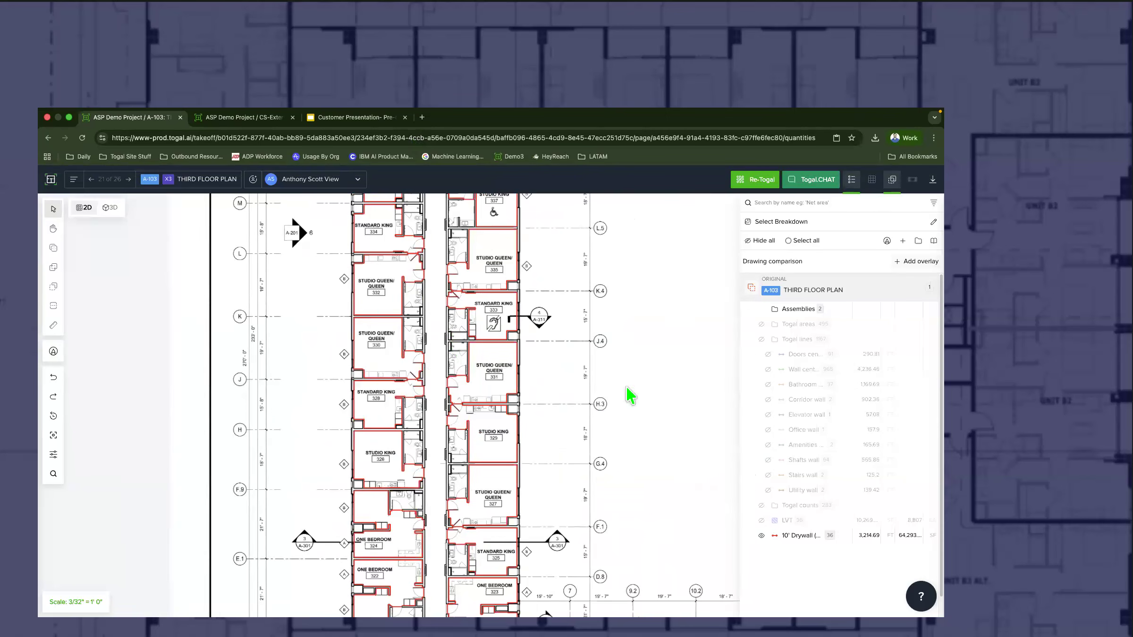
Step: Switch the displayed takeoff lines to the wall centerlines and back to the 10' Drywall lines
left_click(767, 370)
left_click(762, 535)
left_click(761, 535)
scroll(384, 395, "up", 5)
scroll(398, 373, "down", 5)
Step: Select the drywall line around rooms 328 to 334, review the Togal lines classifications it can be assigned to, and deselect it
left_click_drag(395, 517, 374, 198)
right_click(378, 397)
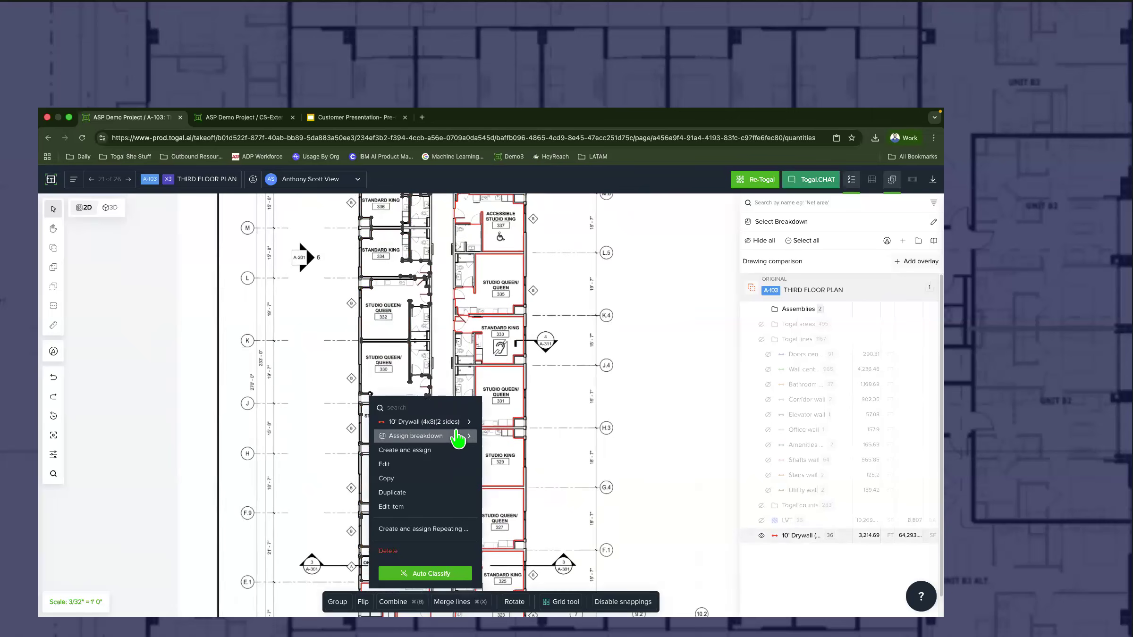
mouse_move(455, 432)
mouse_move(536, 424)
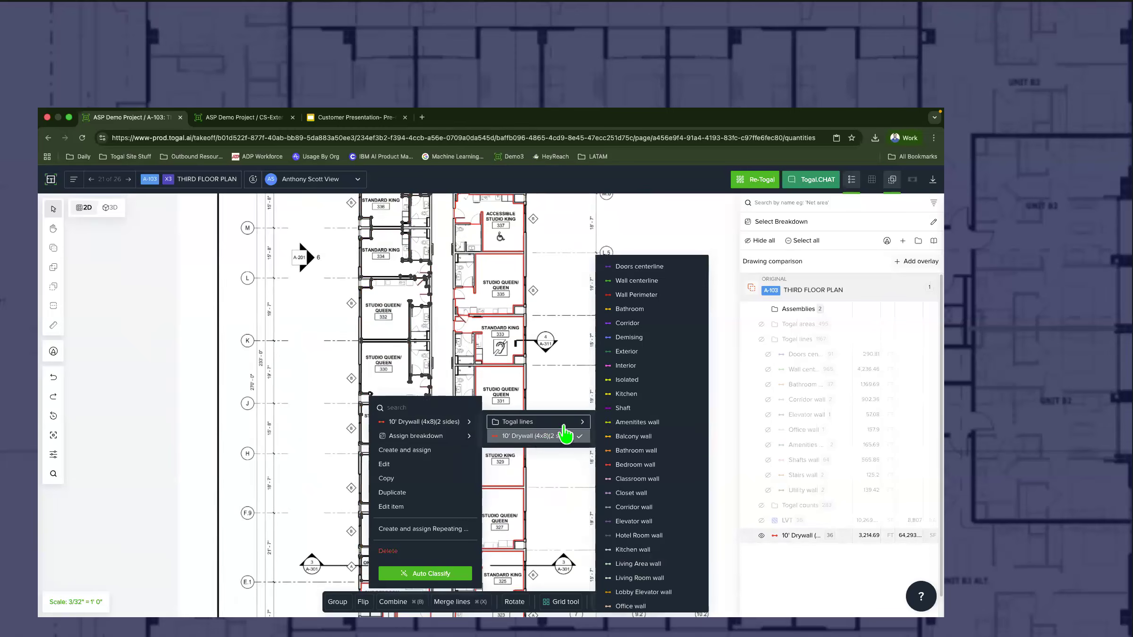
left_click(569, 501)
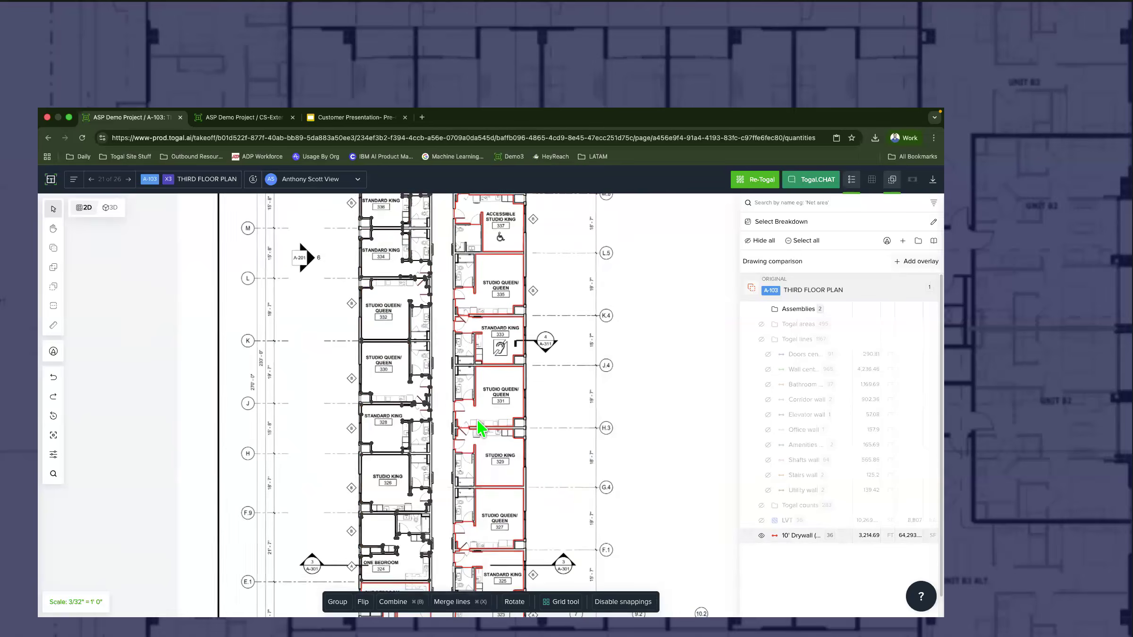
scroll(477, 421, "down", 2)
left_click(456, 420)
scroll(462, 426, "down", 4)
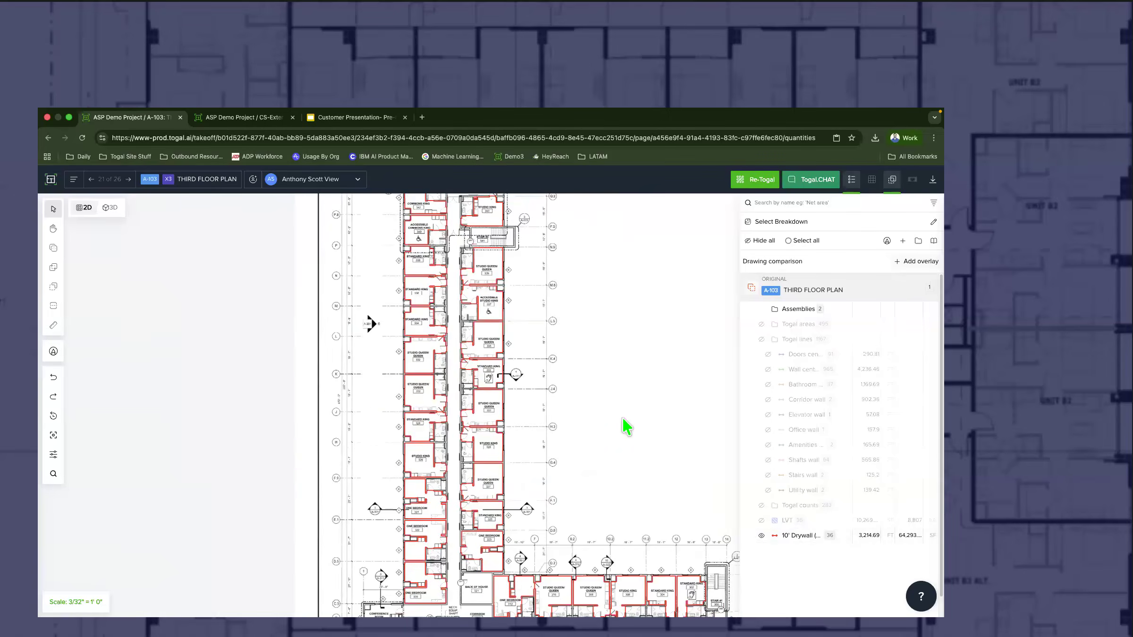
Step: Show only the Doors centerline lines and examine them along the guest-room corridor of the third floor plan
left_click(768, 354)
scroll(448, 388, "up", 6)
scroll(480, 501, "down", 10)
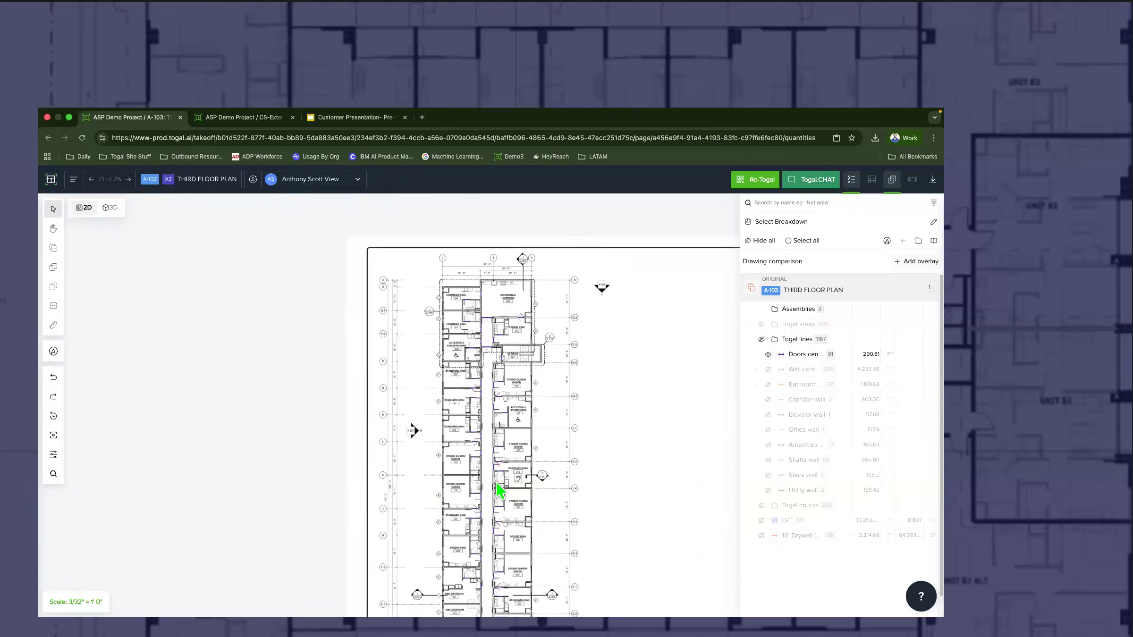
scroll(498, 488, "down", 4)
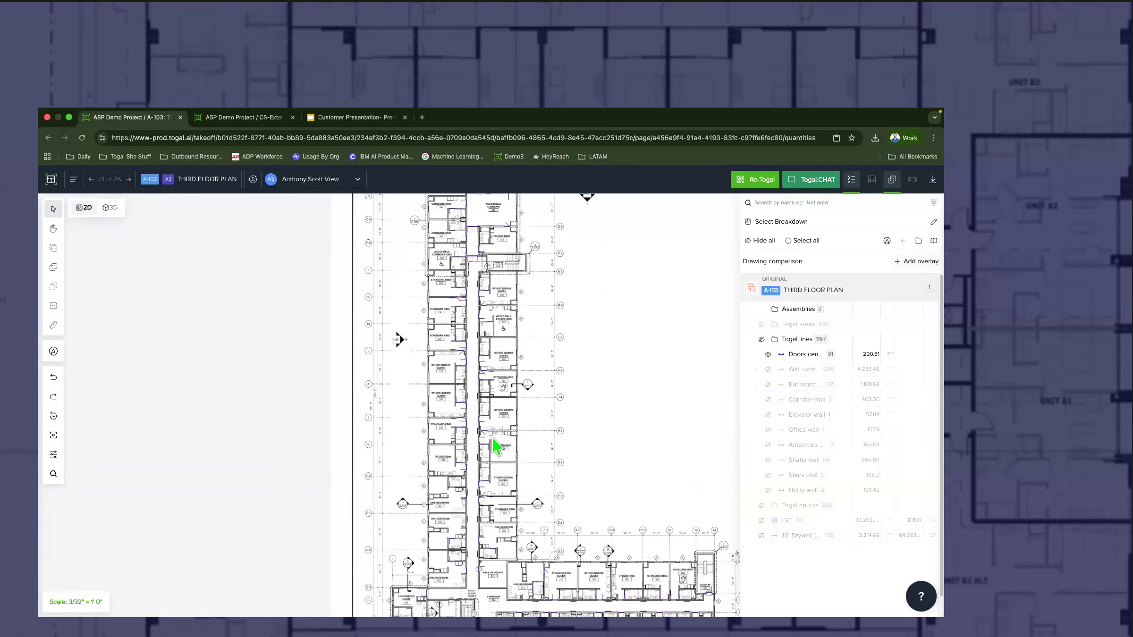
mouse_move(528, 593)
scroll(471, 449, "up", 5)
scroll(473, 448, "down", 1)
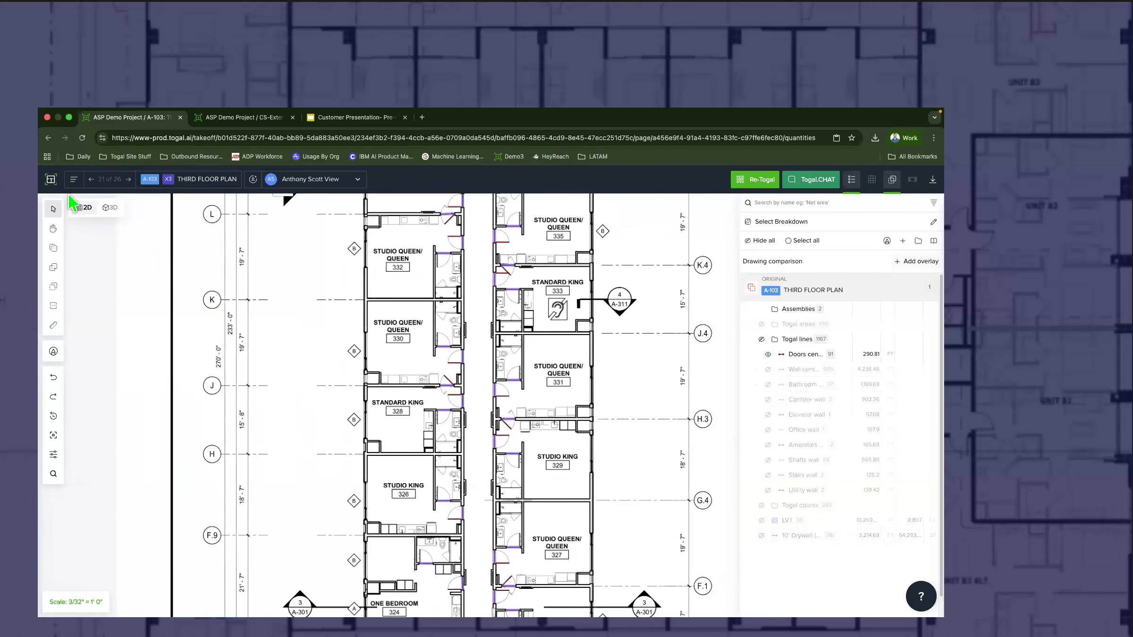
Step: On the CS-Exteriors-Togal-Demo-62 sheet, run a pattern search on the horizontal siding between the type B windows
left_click(242, 121)
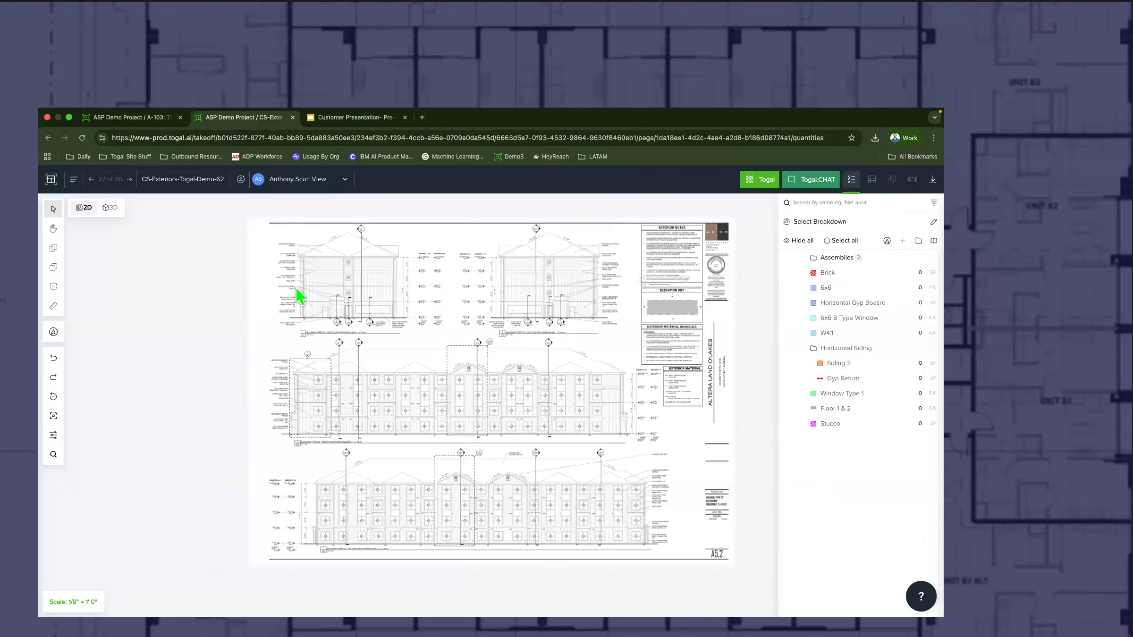
scroll(352, 413, "up", 5)
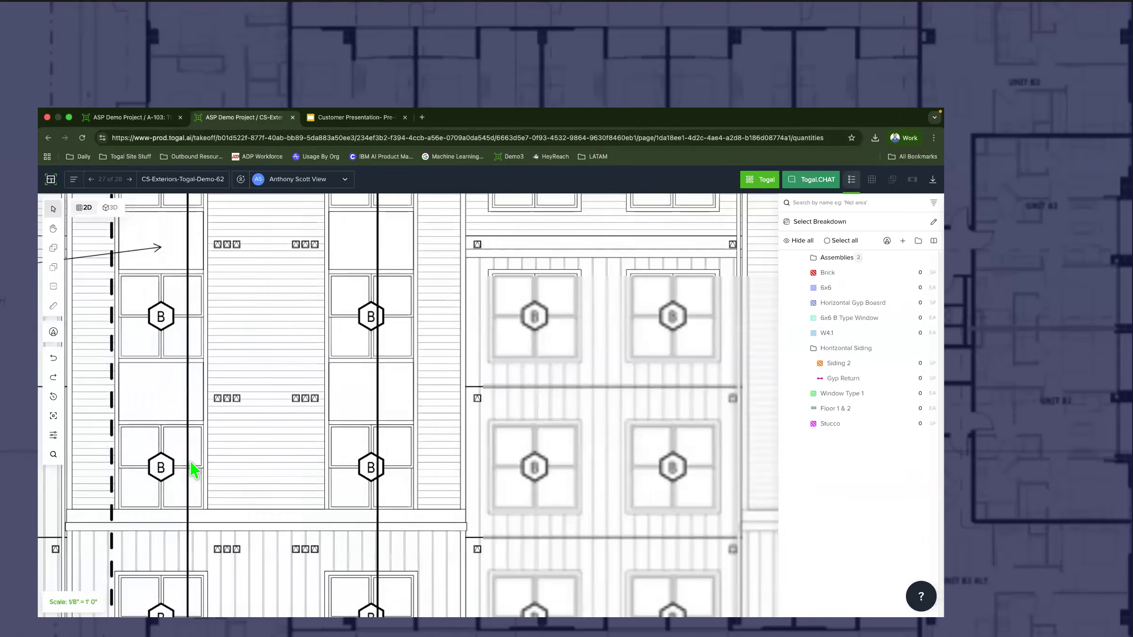
left_click(54, 455)
left_click(133, 220)
left_click_drag(223, 425, 308, 493)
scroll(281, 491, "down", 5)
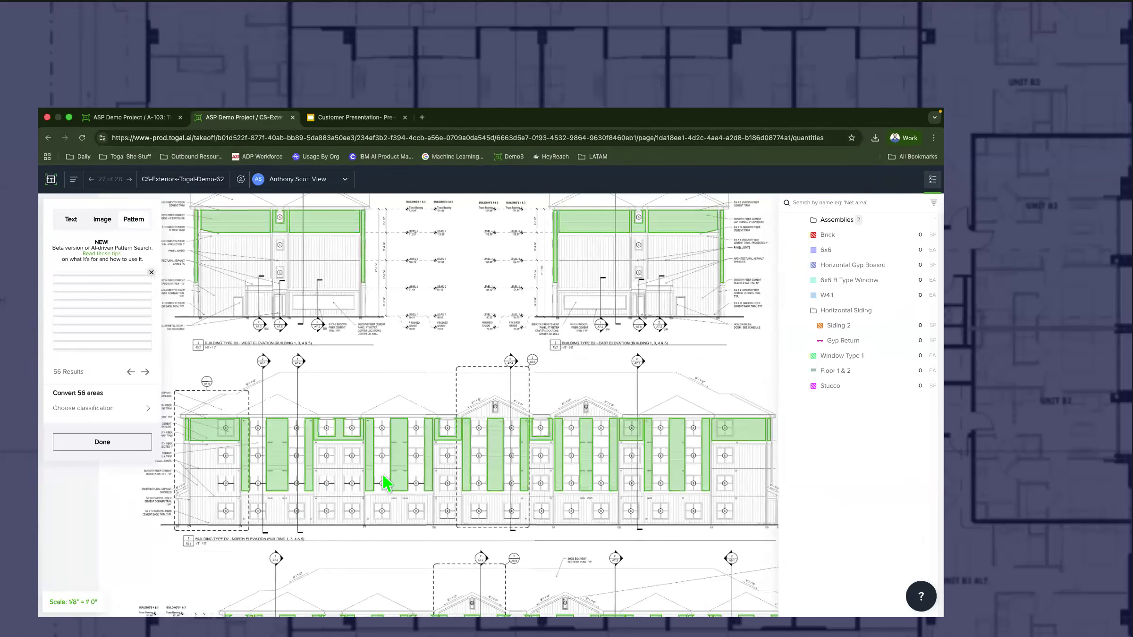
Step: Examine the siding areas found on the building elevations and close the pattern search without converting them
scroll(364, 472, "up", 5)
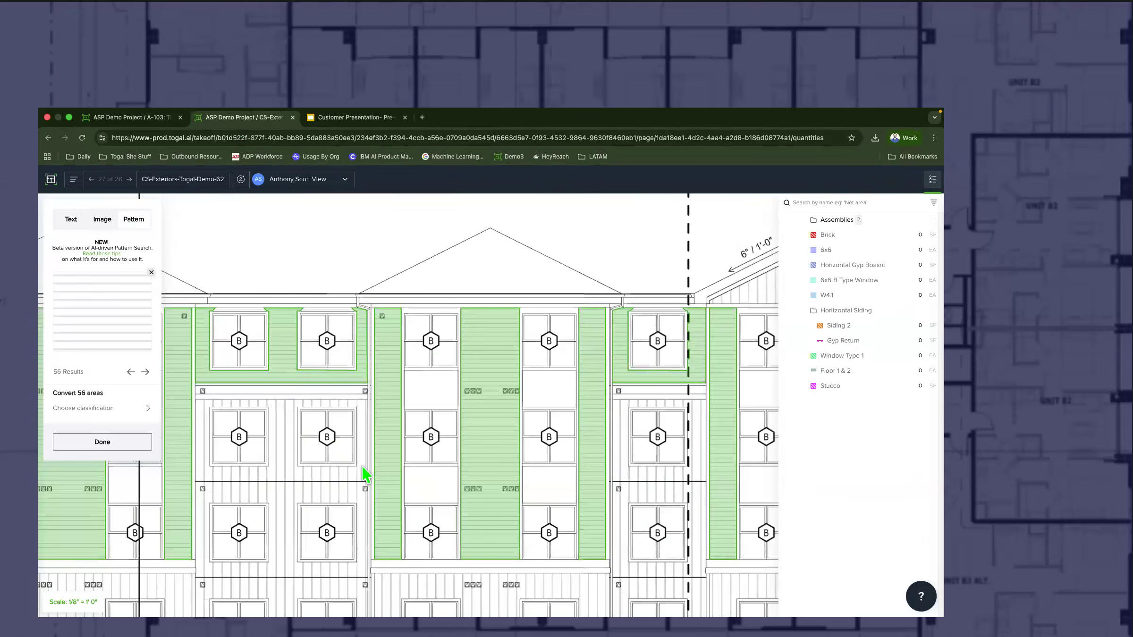
scroll(365, 472, "down", 5)
scroll(365, 470, "down", 4)
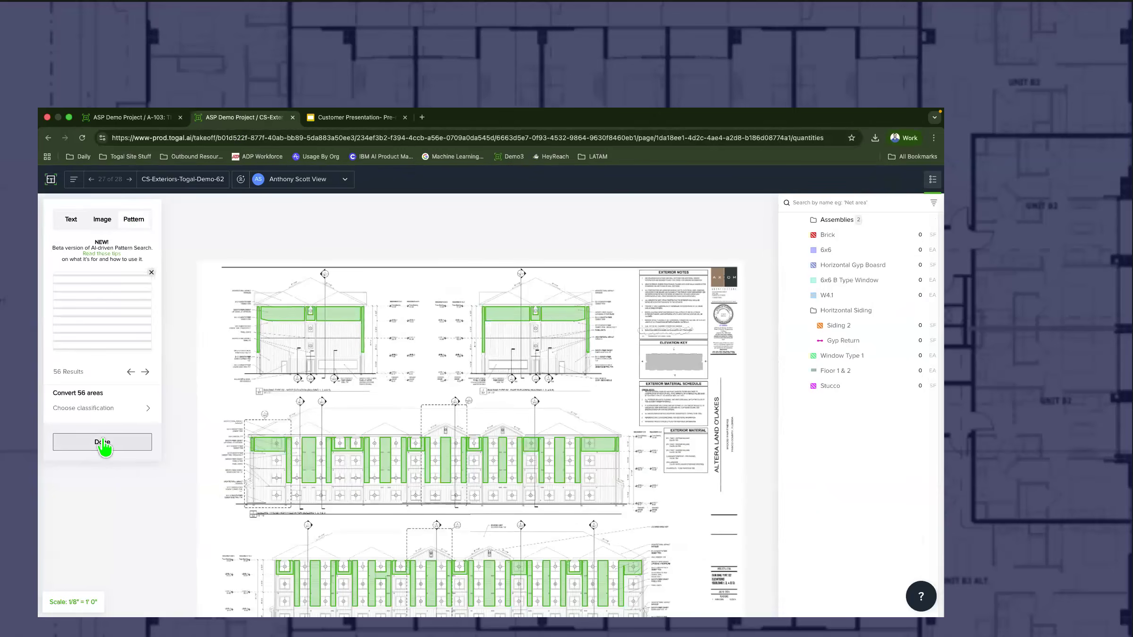
left_click(103, 443)
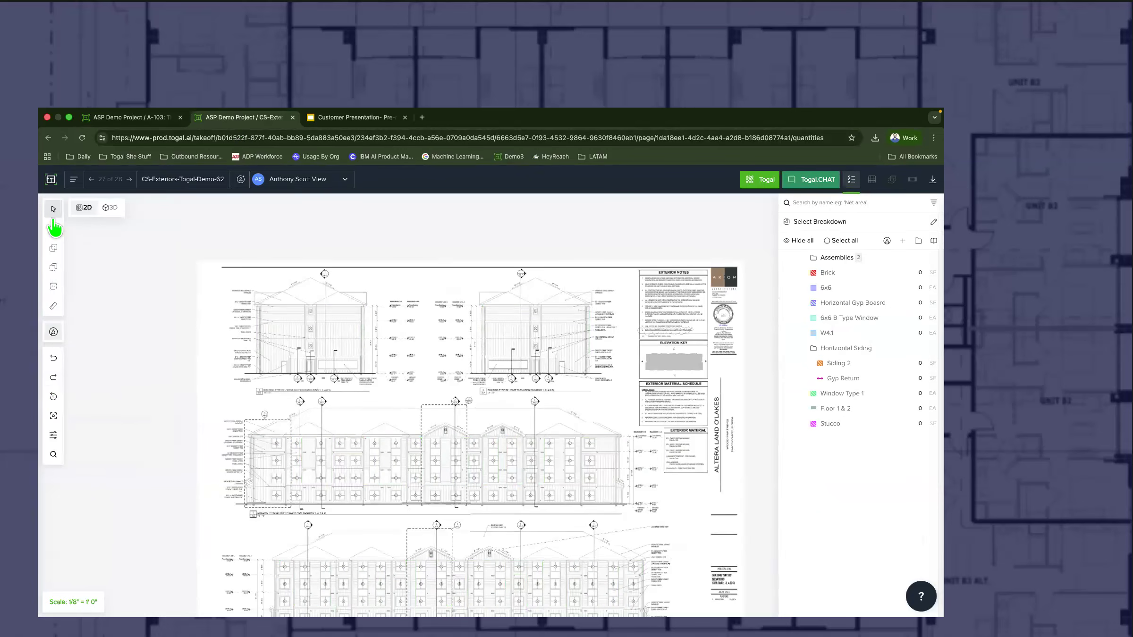
Step: Return to the ASP Demo Project drawings and open sheet A-000 from the Sitework drawing set
left_click(51, 180)
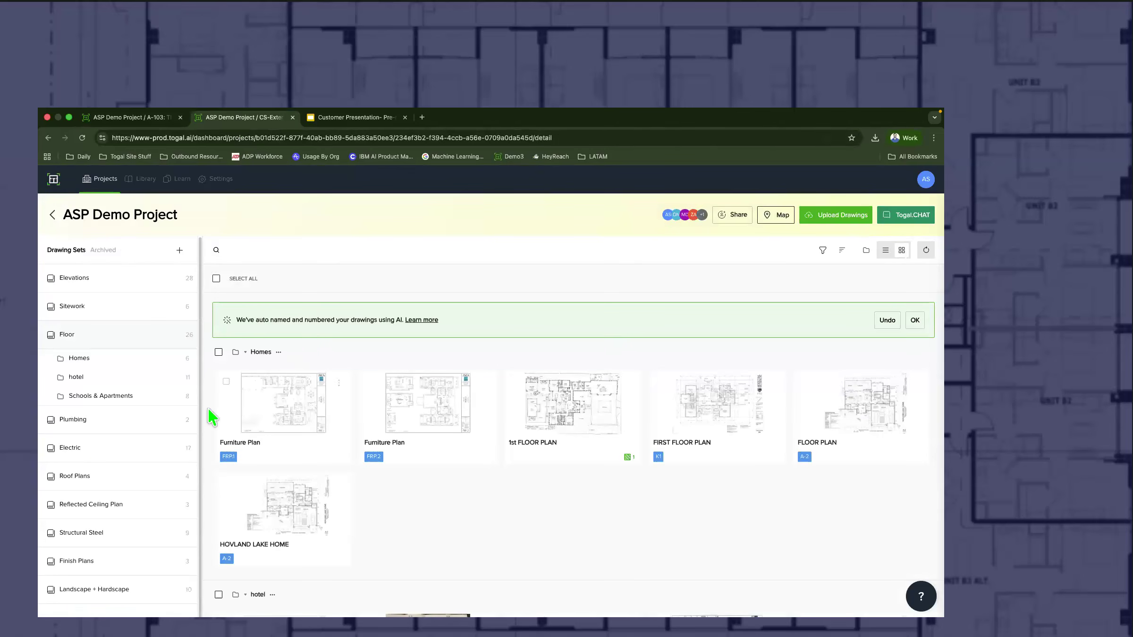
scroll(96, 519, "down", 2)
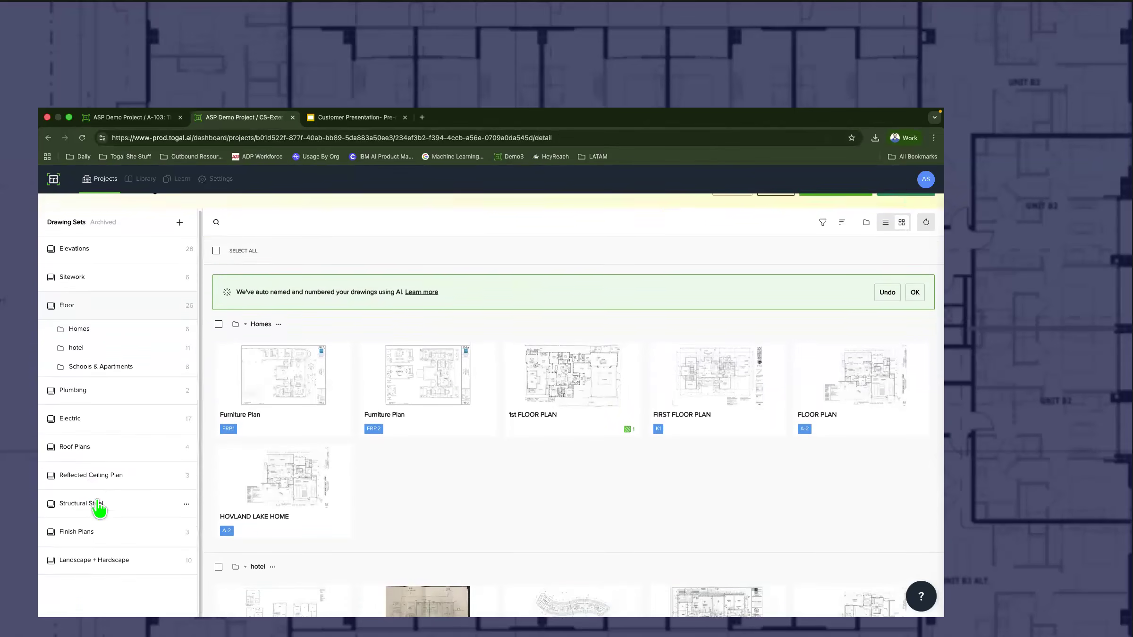
left_click(102, 264)
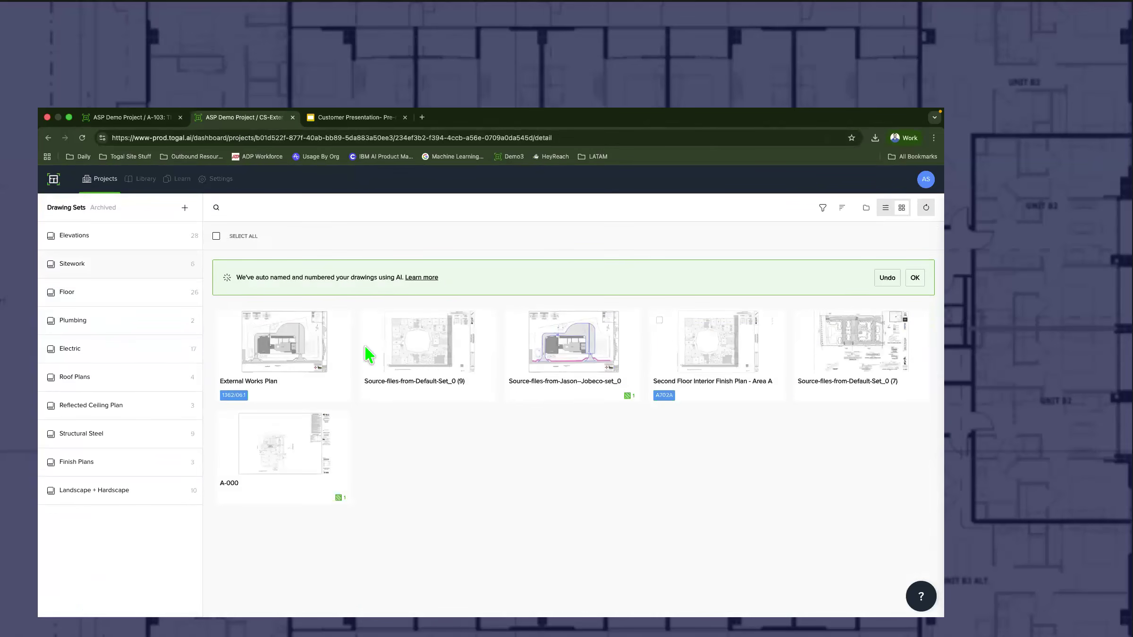
left_click(350, 472)
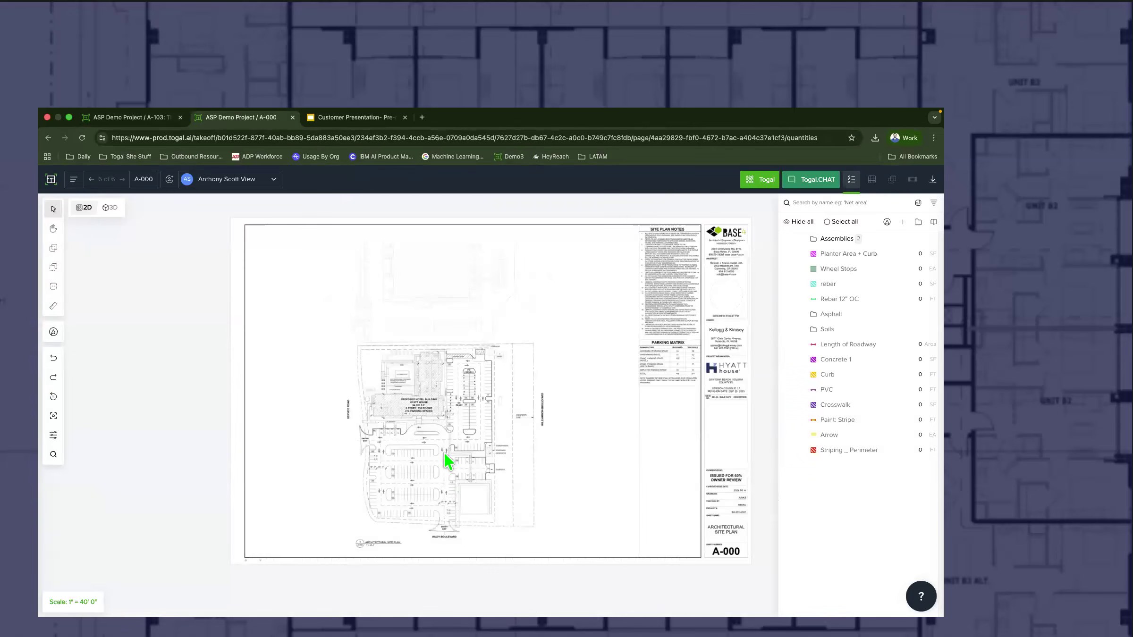
Step: Run a pattern search on the parking lot pavement near the hotel drop-off island of the architectural site plan
scroll(445, 460, "up", 5)
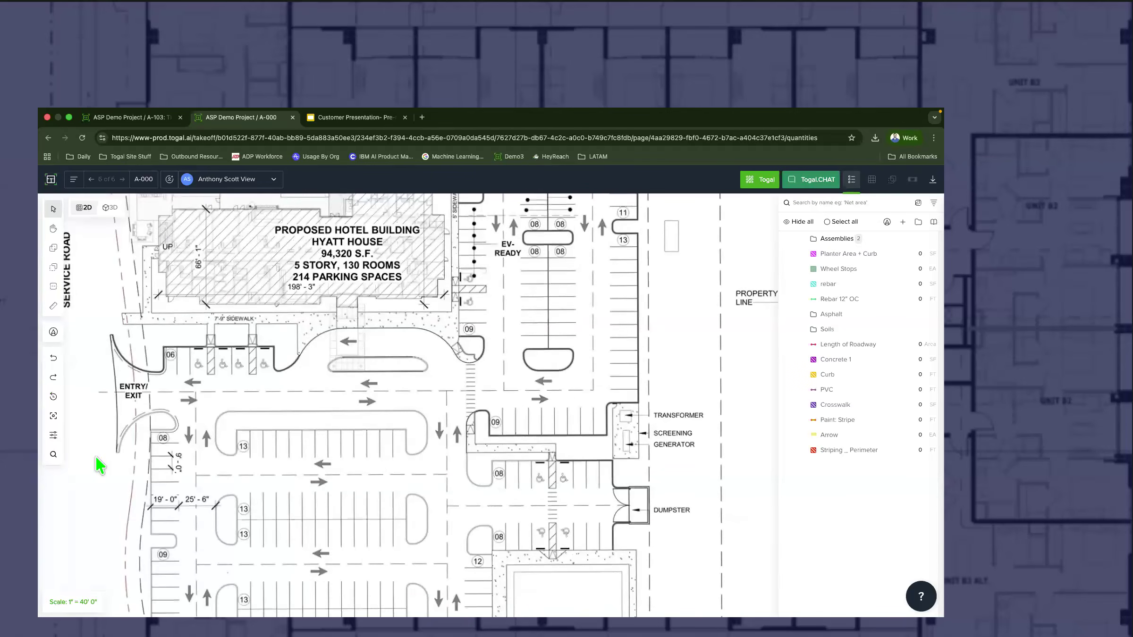
left_click(54, 454)
left_click(135, 219)
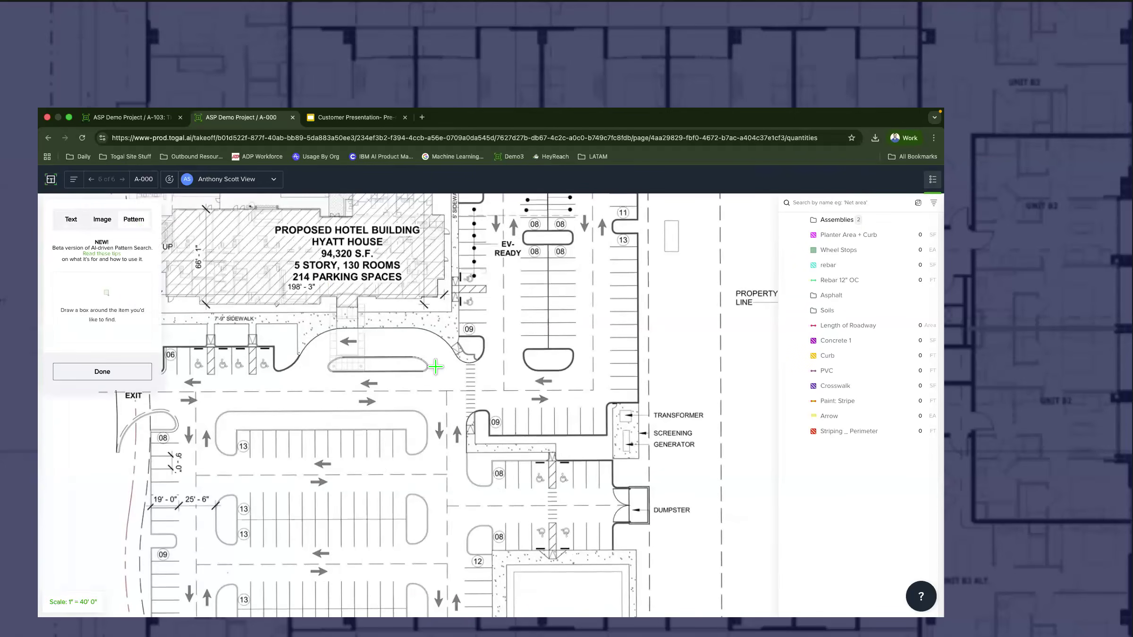
scroll(434, 367, "up", 3)
left_click_drag(430, 362, 458, 388)
scroll(403, 418, "down", 6)
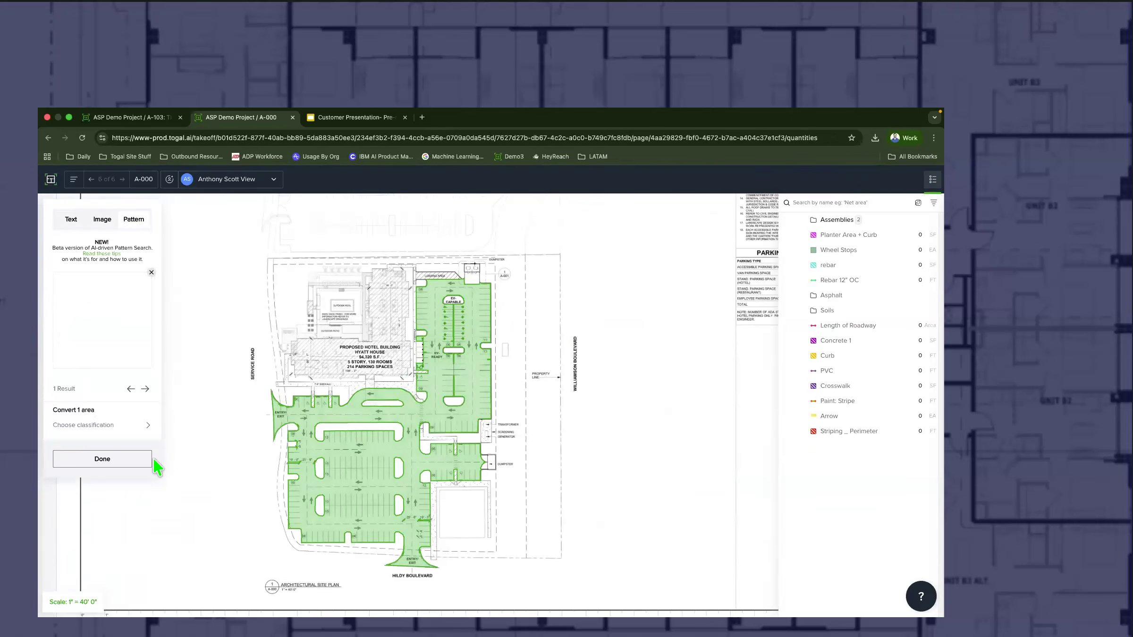
Step: Convert the found pavement area to the Asphalt 8" classification and close the pattern search
left_click(114, 426)
mouse_move(222, 547)
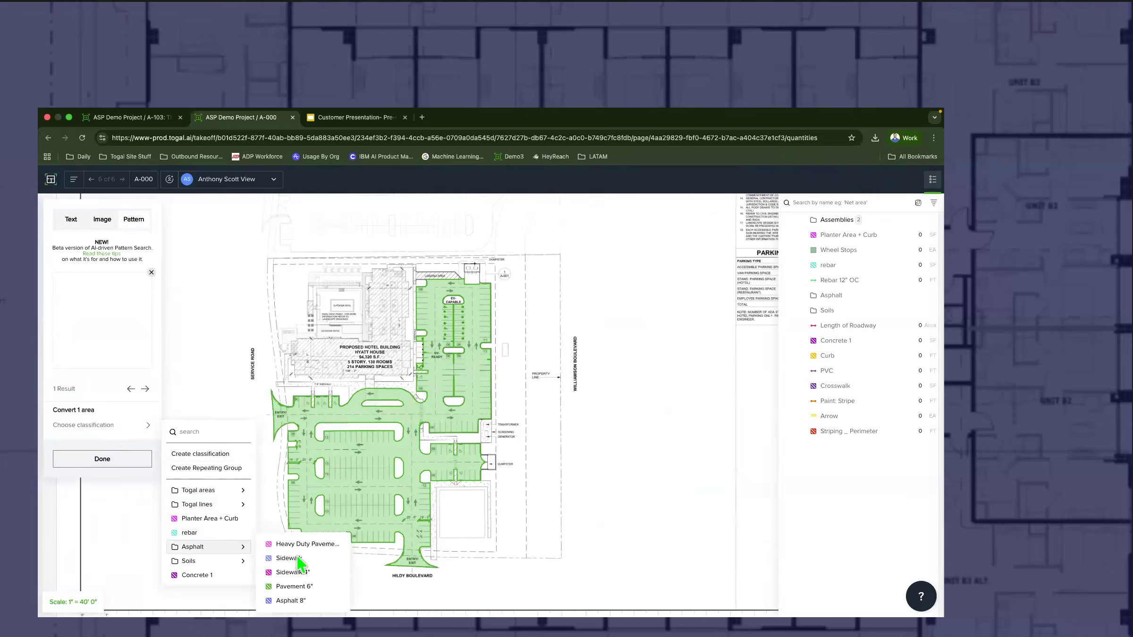
left_click(303, 586)
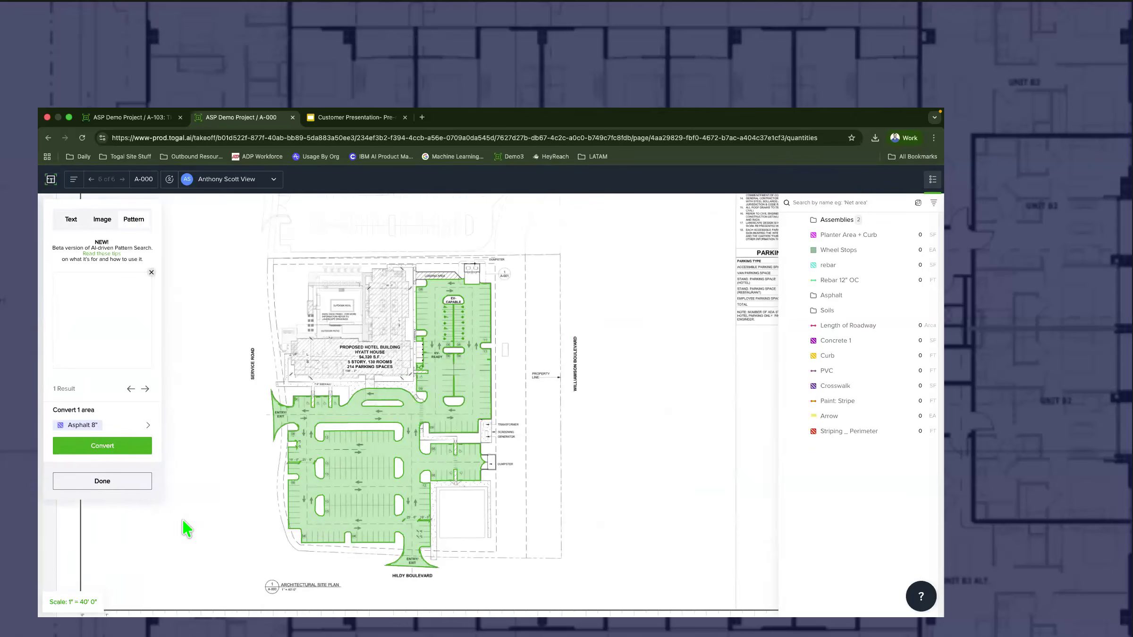
left_click(104, 446)
left_click(111, 465)
Step: Widen the quantities list and expand the Asphalt folder to view all Asphalt 8" quantities
left_click_drag(779, 355, 635, 351)
left_click(665, 315)
left_click(789, 396)
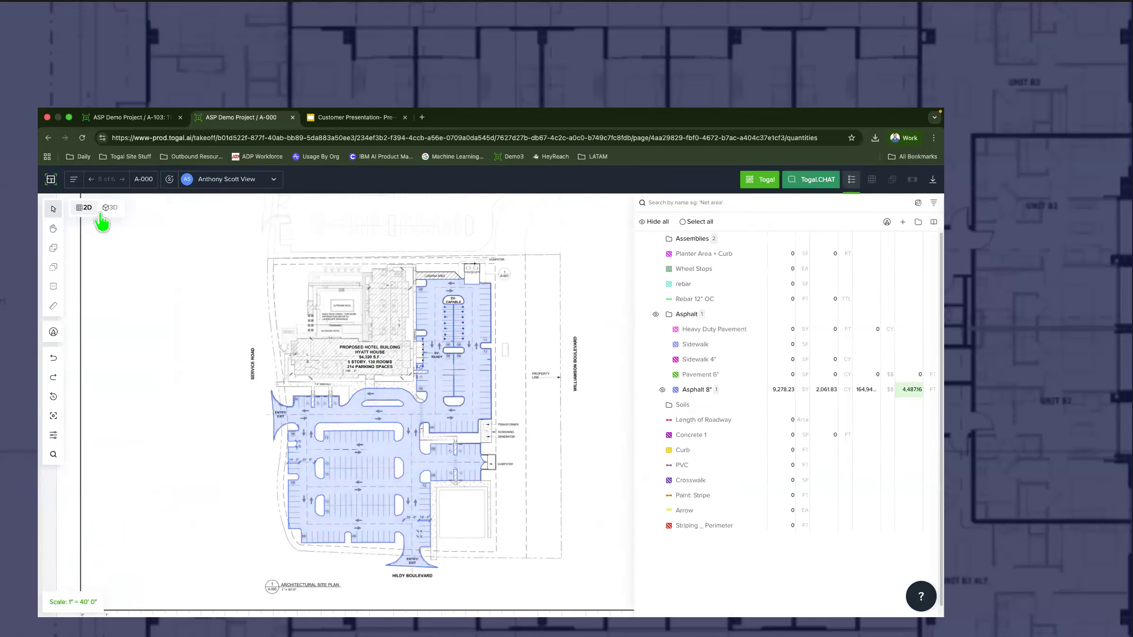
Step: Open the previous Sitework sheet, Source-files-from-Default-Set, and examine the paving and sidewalks around the apartment buildings
left_click(92, 180)
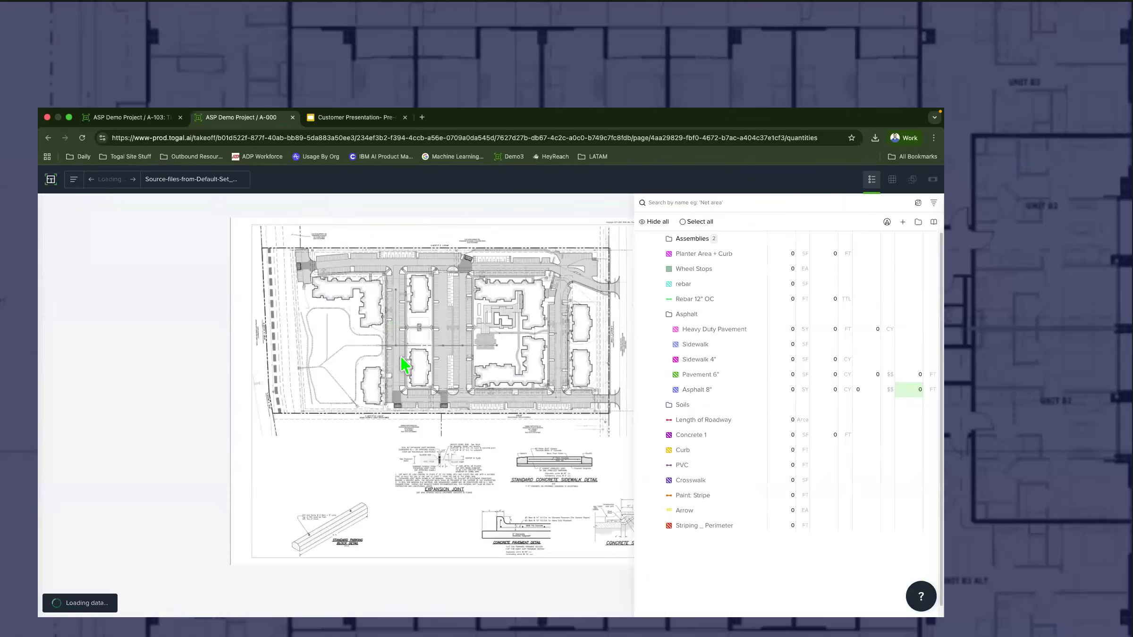
scroll(446, 362, "up", 5)
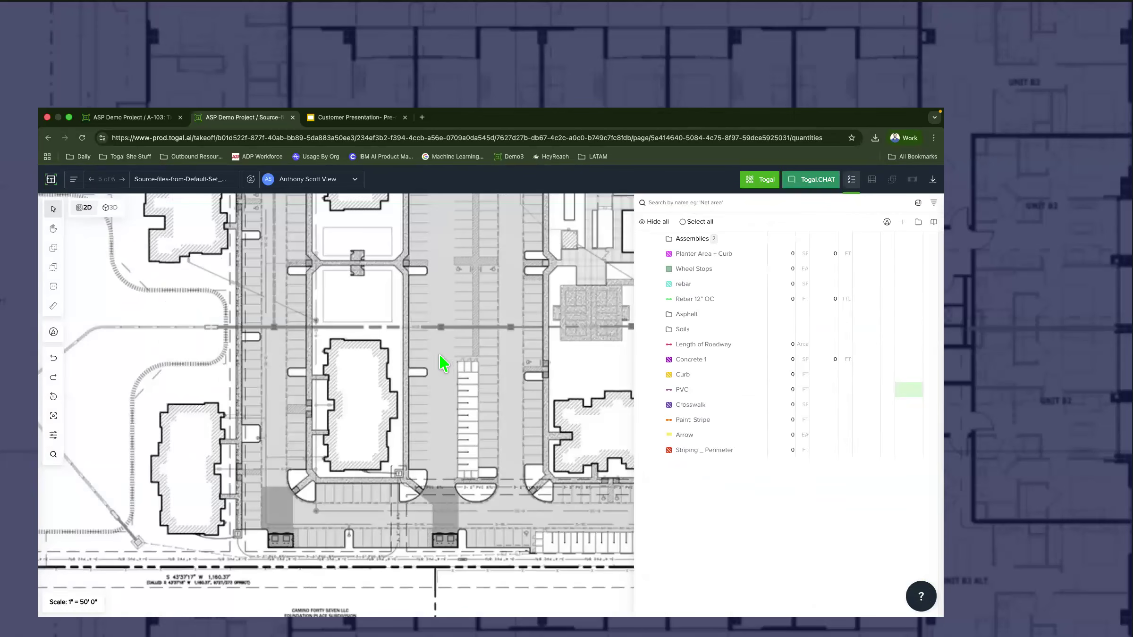
left_click_drag(428, 431, 291, 423)
scroll(398, 438, "down", 2)
scroll(441, 436, "down", 5)
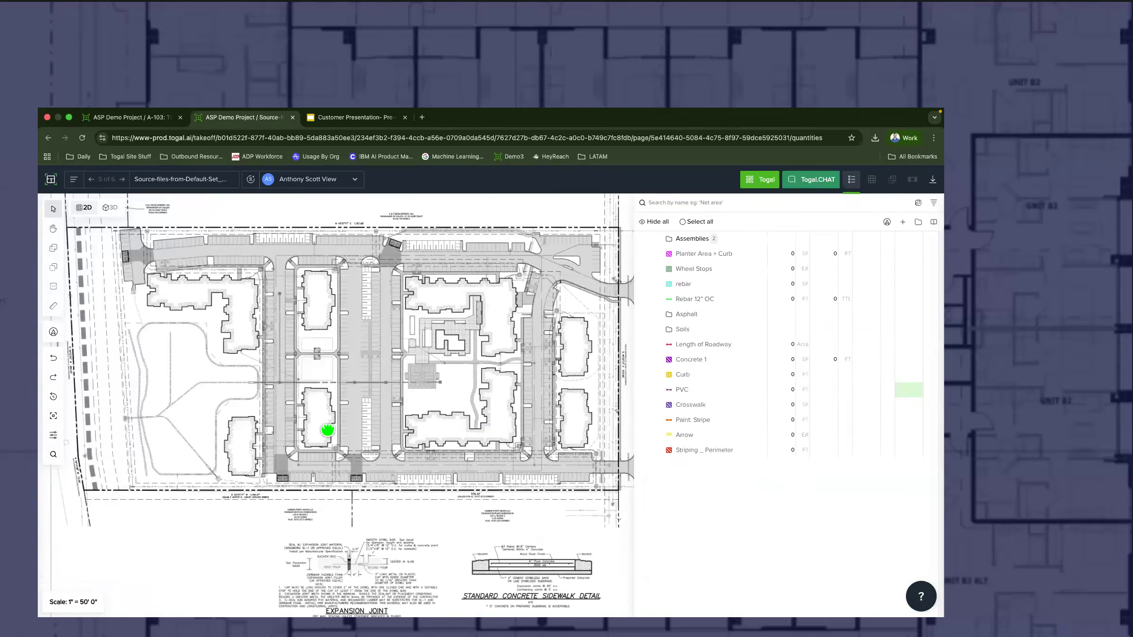
scroll(425, 368, "right", 1)
Step: Run a pattern search with the legend's sidewalk swatch, view the matching areas on the site plan, and clear the search
scroll(477, 321, "up", 6)
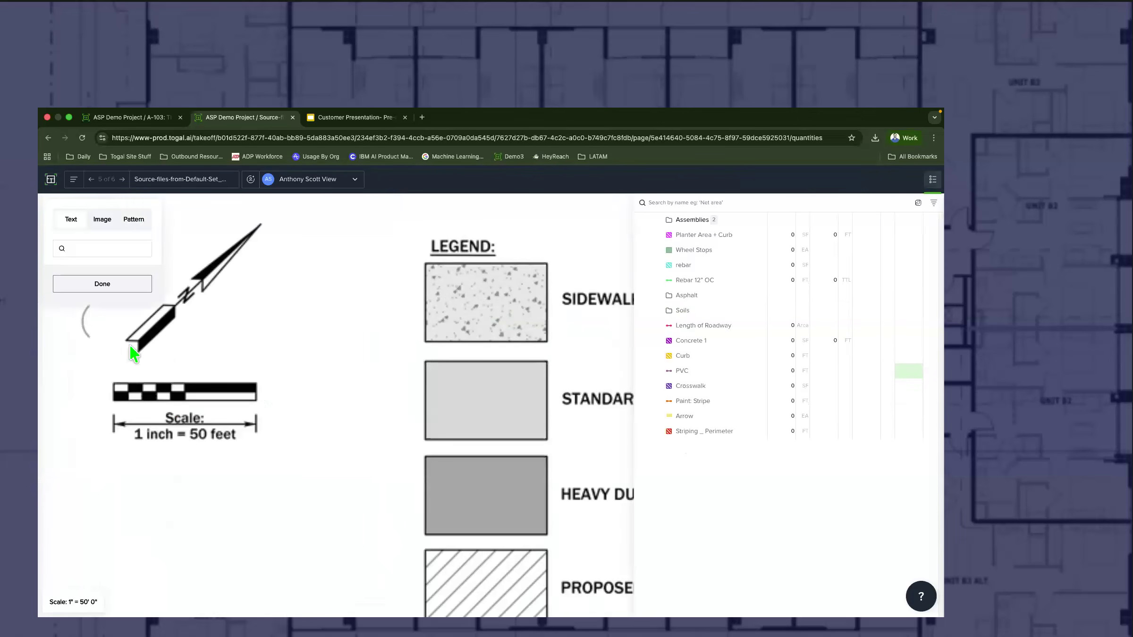
left_click(134, 219)
left_click_drag(428, 265, 547, 341)
scroll(329, 363, "down", 6)
mouse_move(266, 393)
right_mouse_down()
mouse_move(584, 371)
mouse_move(452, 382)
right_mouse_up()
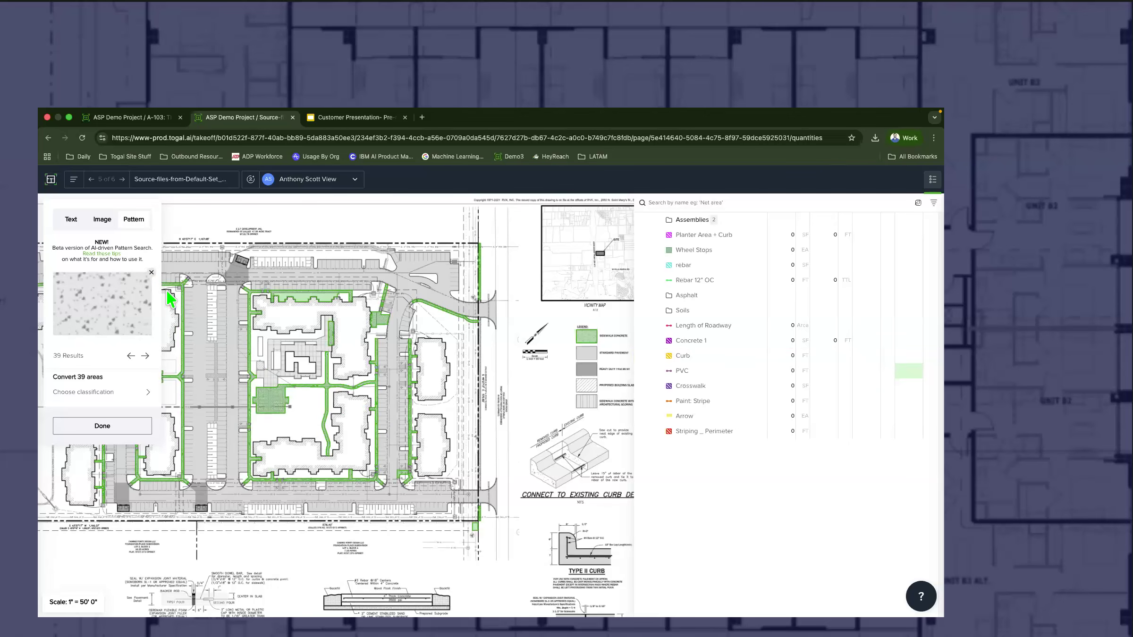
left_click(151, 273)
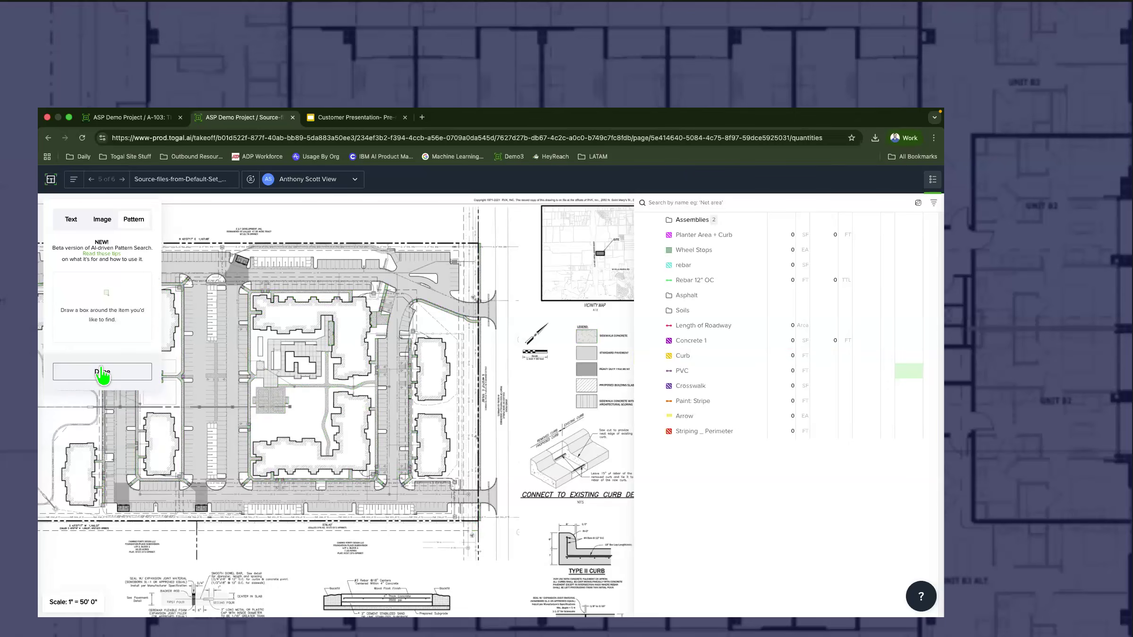
Step: Return to the A-103 Third Floor Plan, open its quantity export table and export the quantities to Excel
left_click(161, 122)
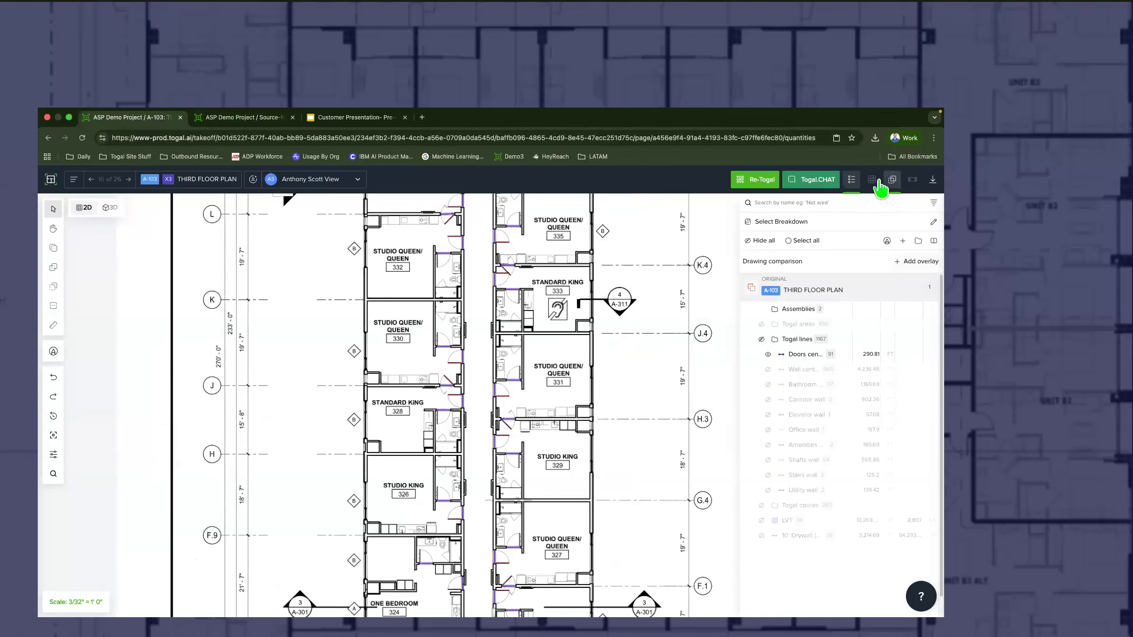
left_click(873, 180)
left_click(894, 184)
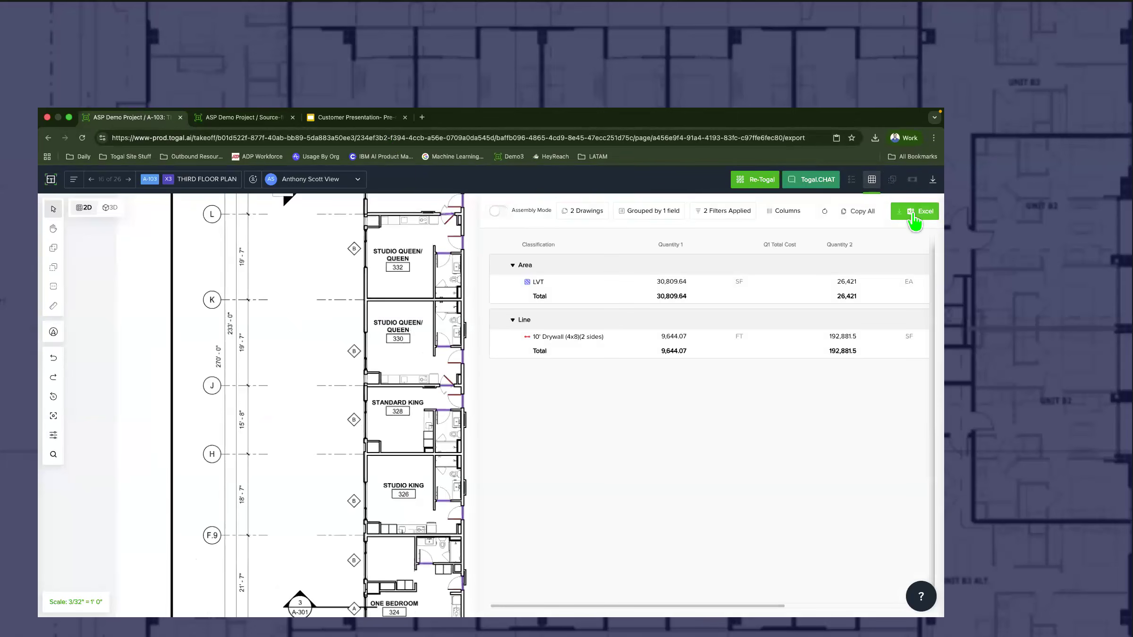
left_click(913, 214)
left_click(537, 457)
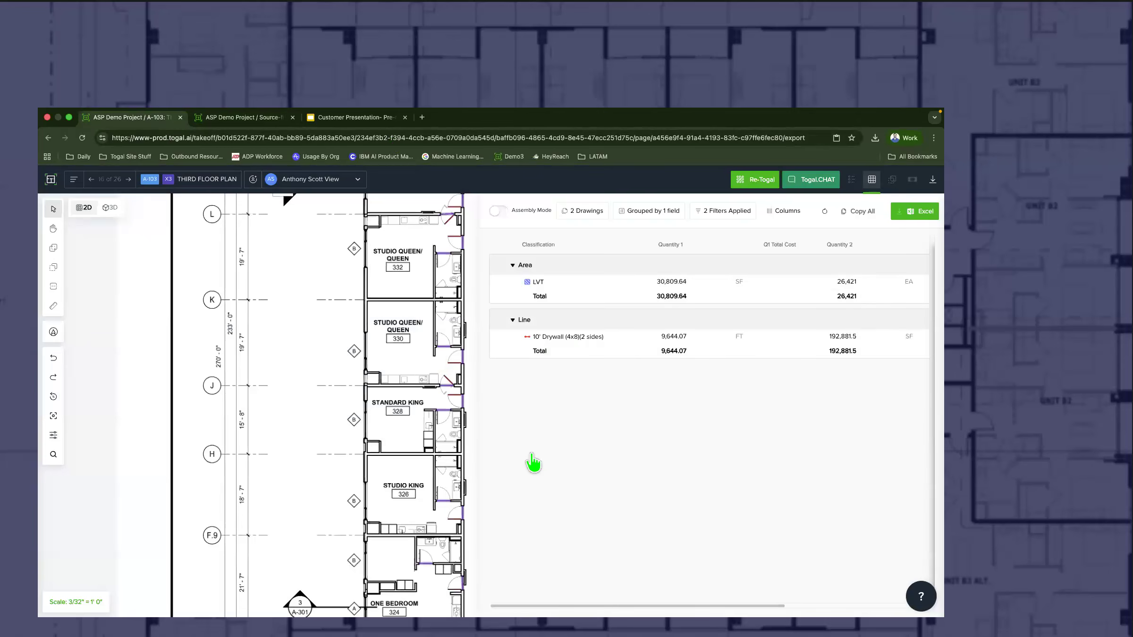
Step: Open the downloaded 2026-02-03_Floor.xlsx in Excel, inspect the exported quantities and widen the Quantity 2 column to show its full values
left_click(68, 118)
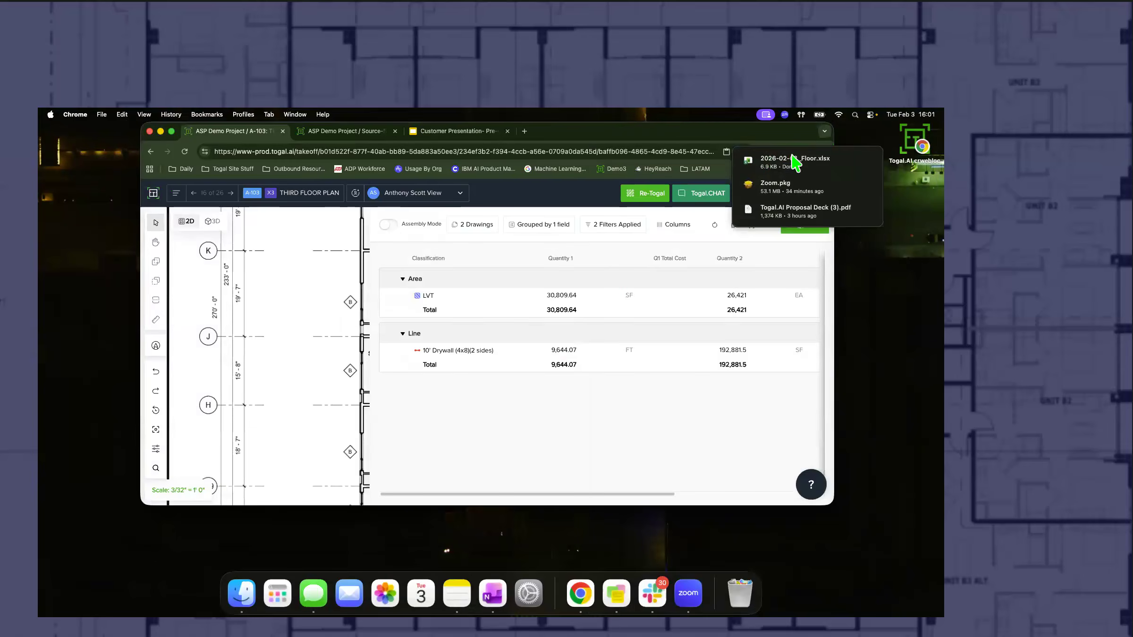
left_click(795, 163)
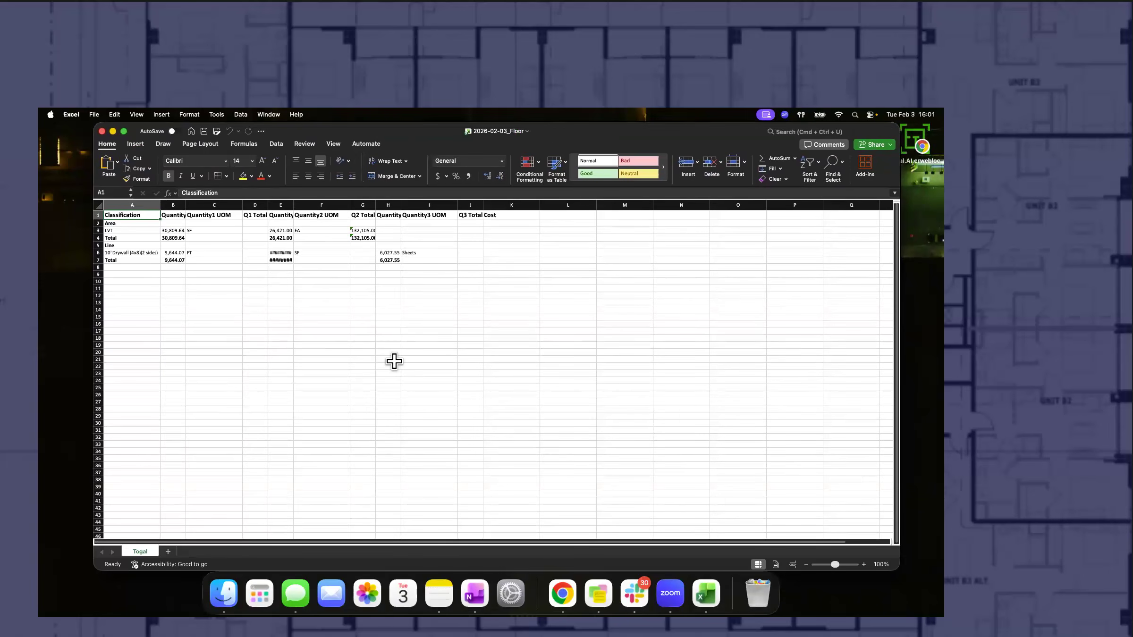
left_click(197, 250)
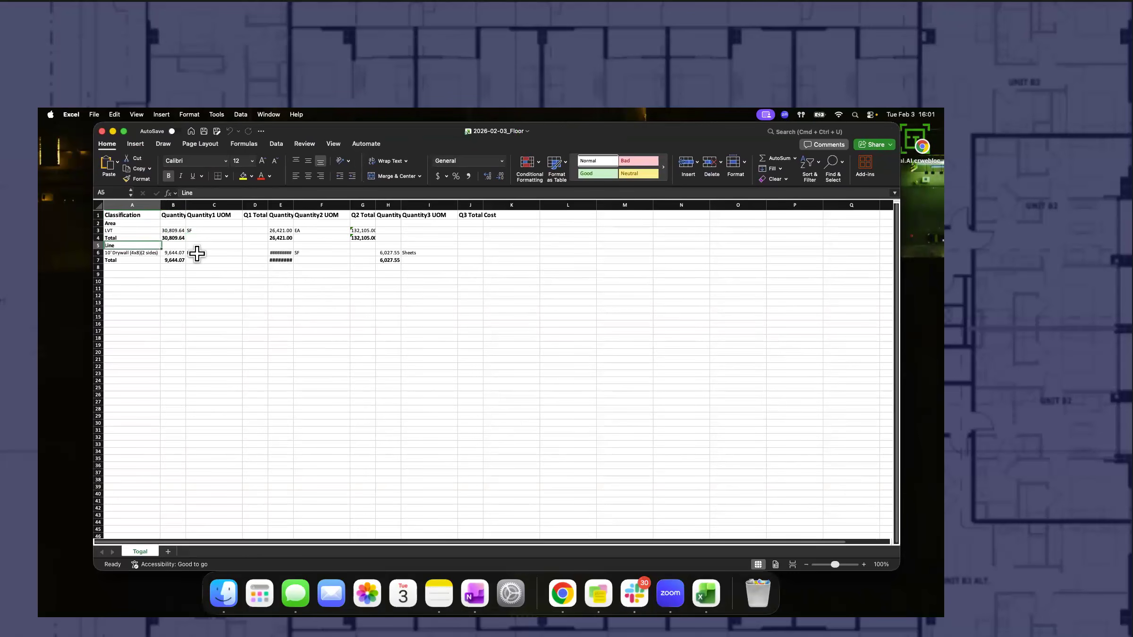
left_click(282, 260)
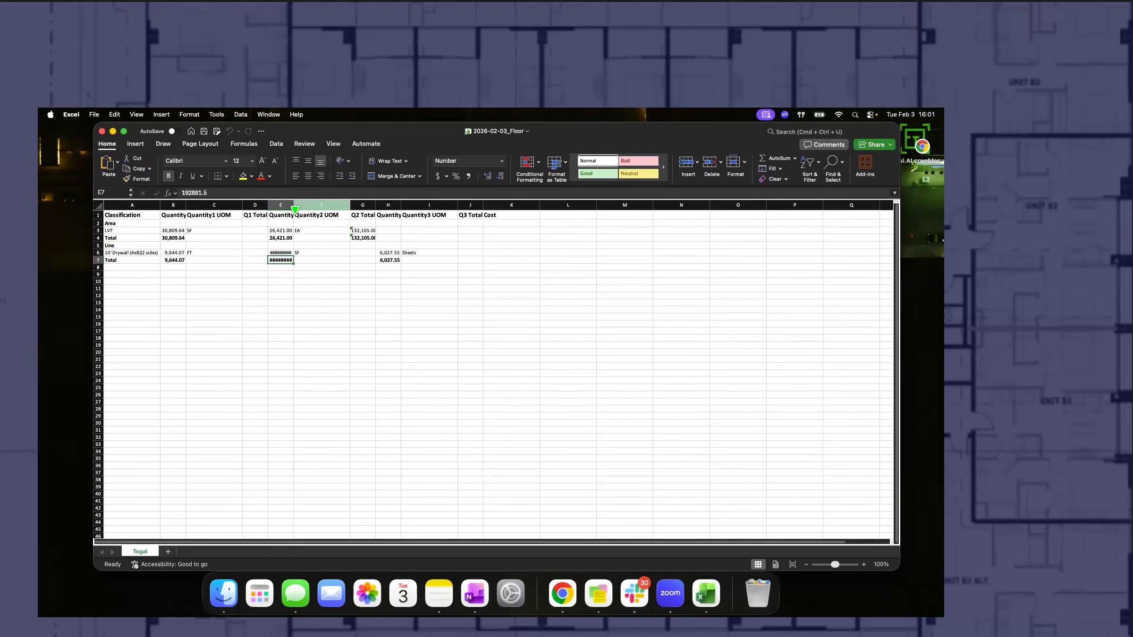
left_click_drag(295, 202, 330, 200)
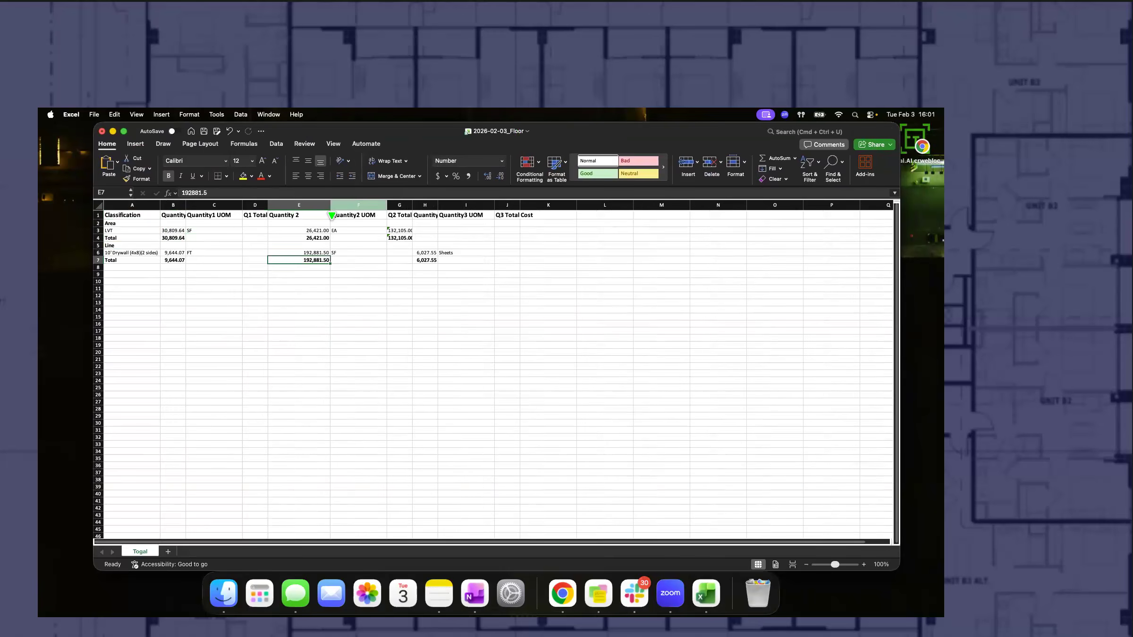
Step: Close the Excel workbook without saving and return the browser with the Togal quantity table to full screen
left_click(102, 131)
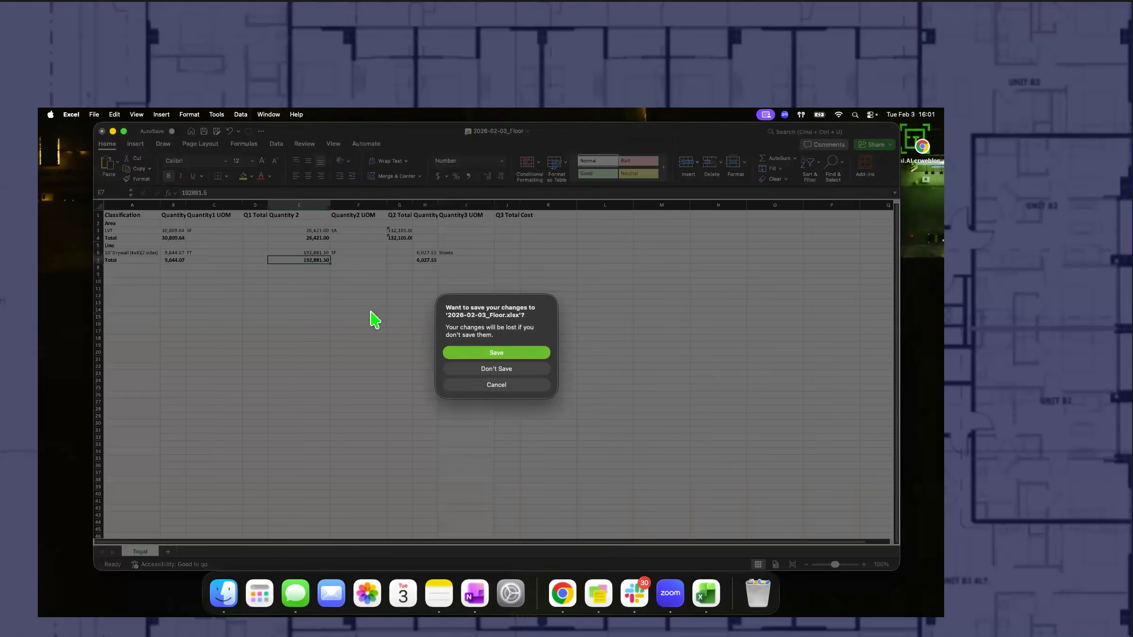
left_click(480, 382)
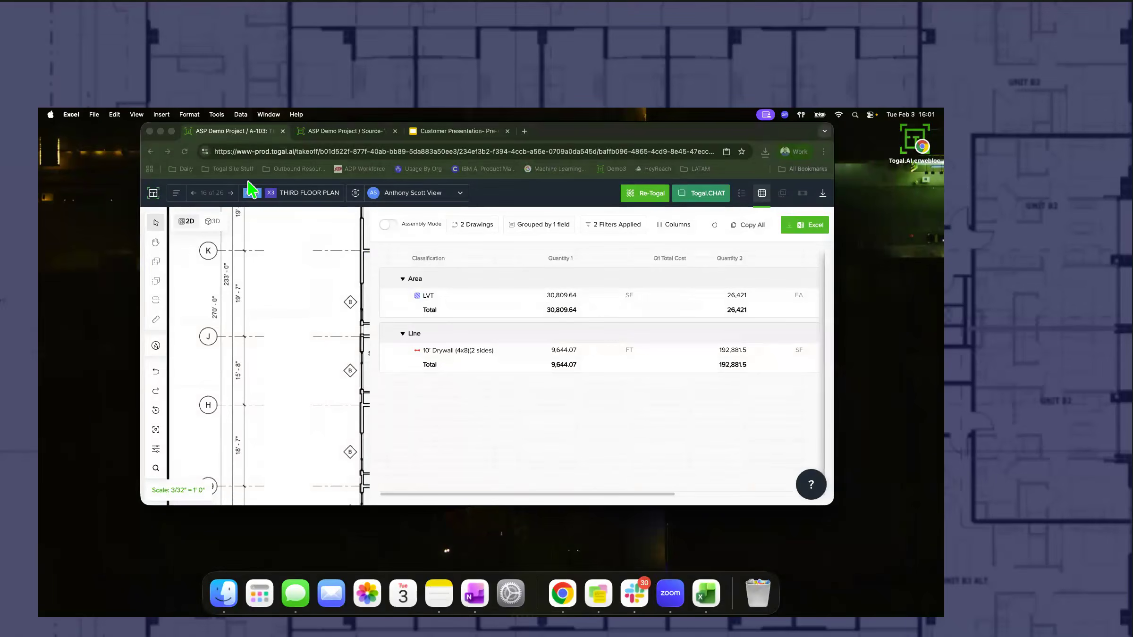
left_click(170, 131)
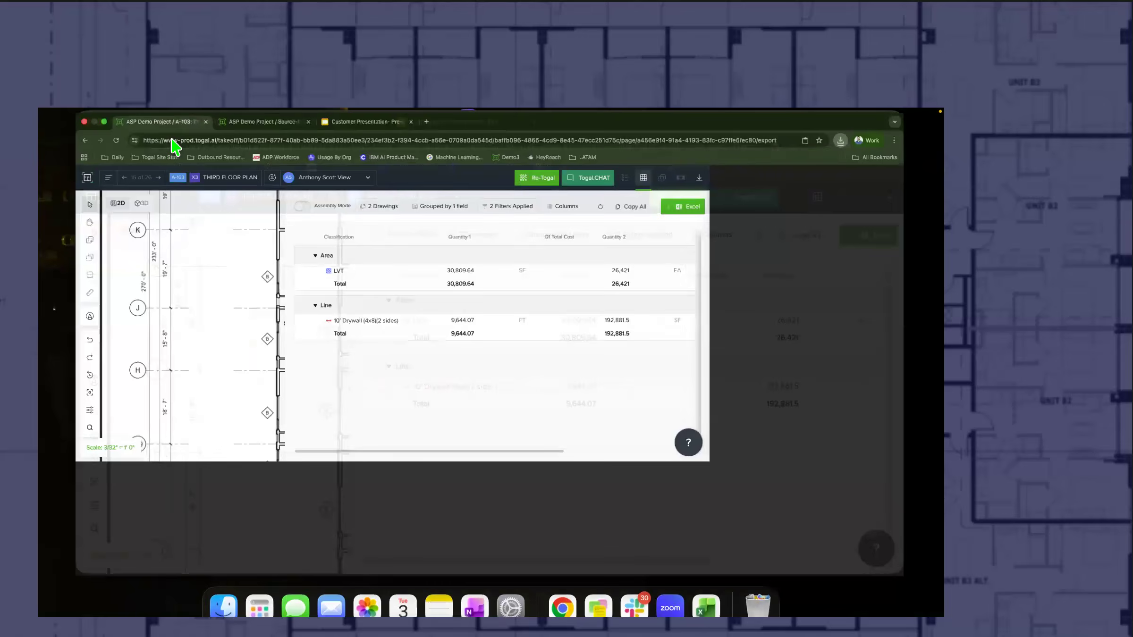
Step: Widen the quantity export table to show the Q2 Total Cost and Quantity 3 columns
scroll(434, 375, "down", 3)
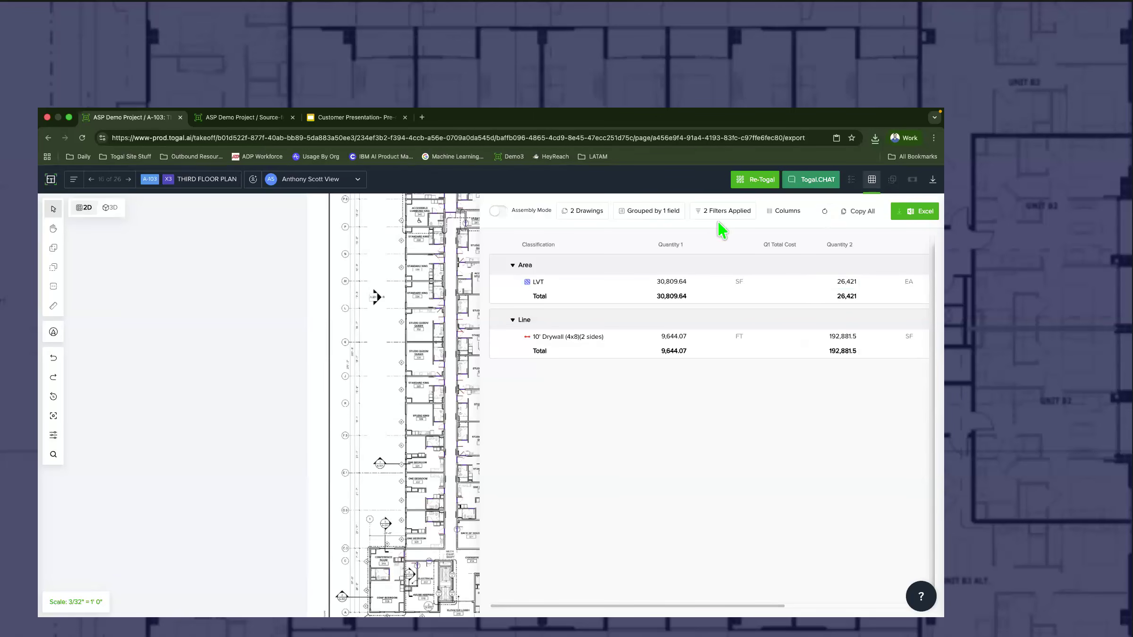
left_click_drag(485, 309, 382, 312)
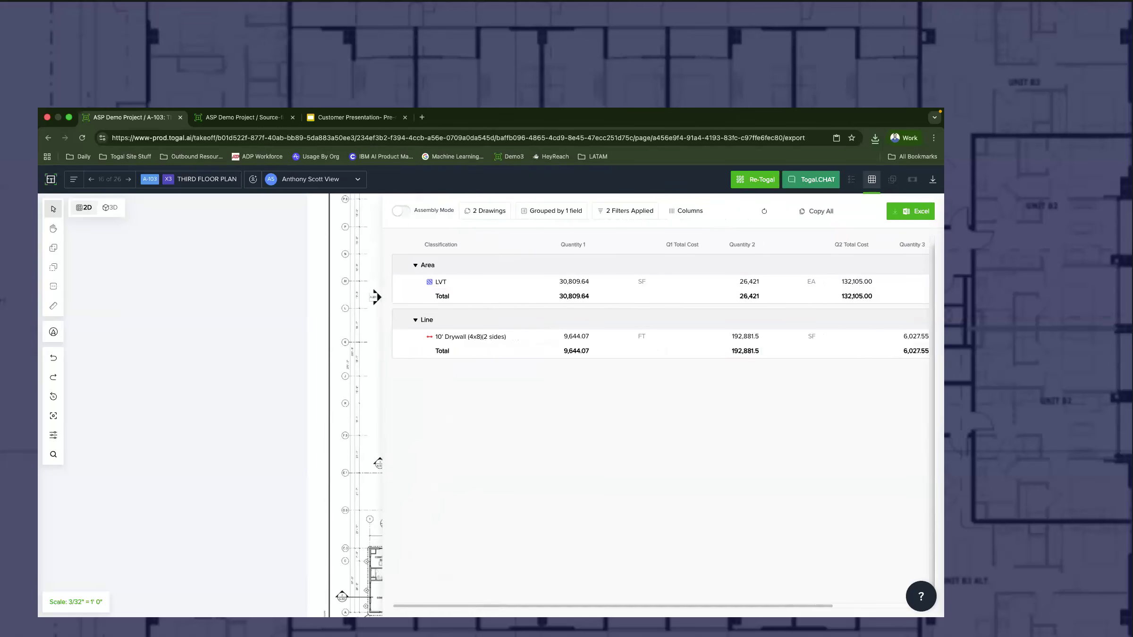
Step: Open Togal.CHAT, widen the chat across most of the page and go back to the start of the conversation
left_click(814, 183)
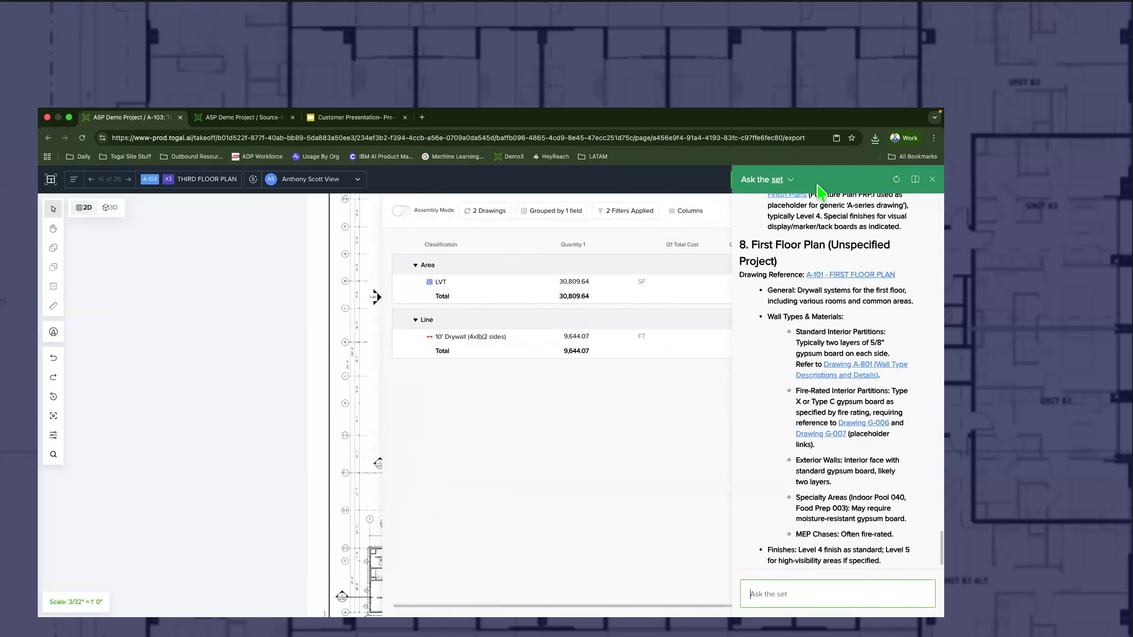
left_click_drag(733, 283, 298, 307)
scroll(472, 391, "up", 15)
scroll(472, 385, "up", 5)
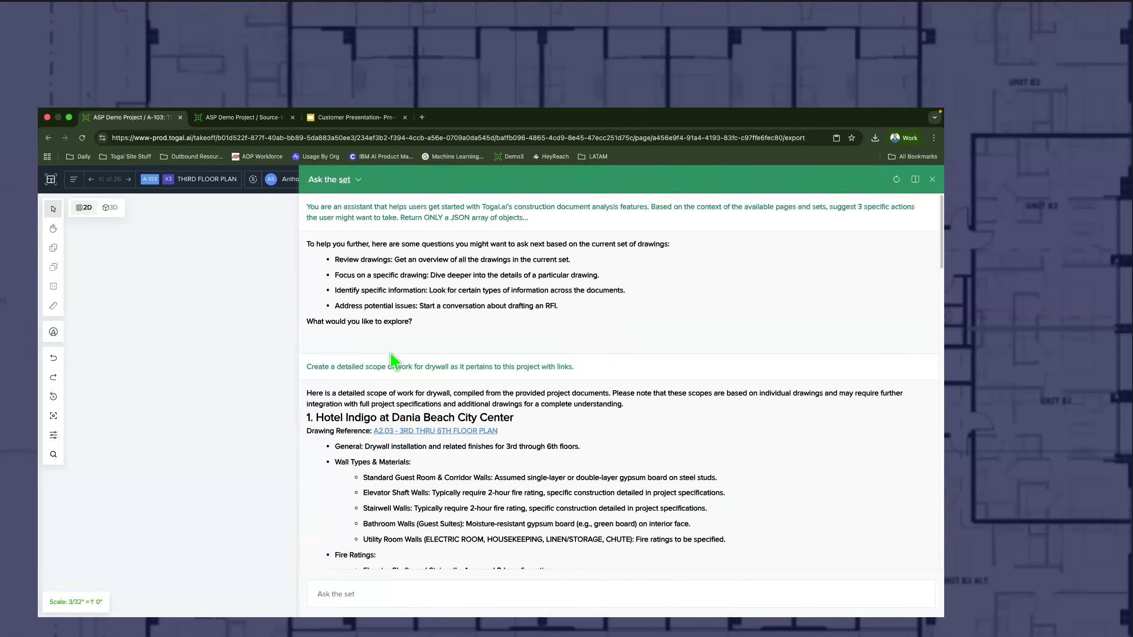
Step: Review the request for a detailed drywall scope of work with links and read through the answer's sections for each project
left_click_drag(331, 368, 586, 366)
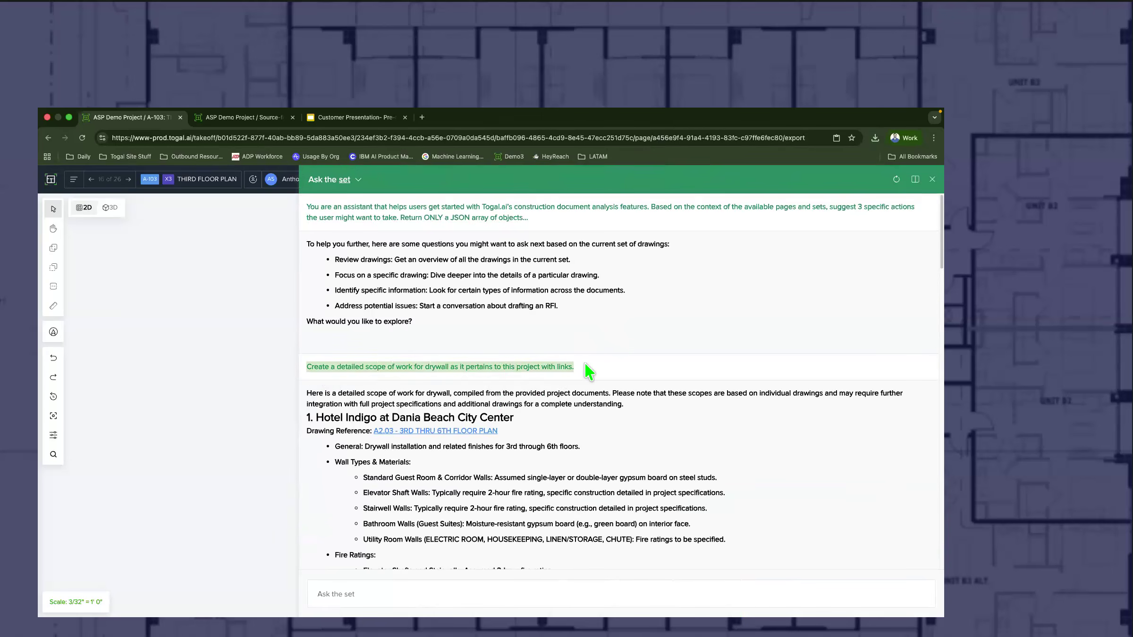
left_click(390, 353)
scroll(391, 353, "down", 3)
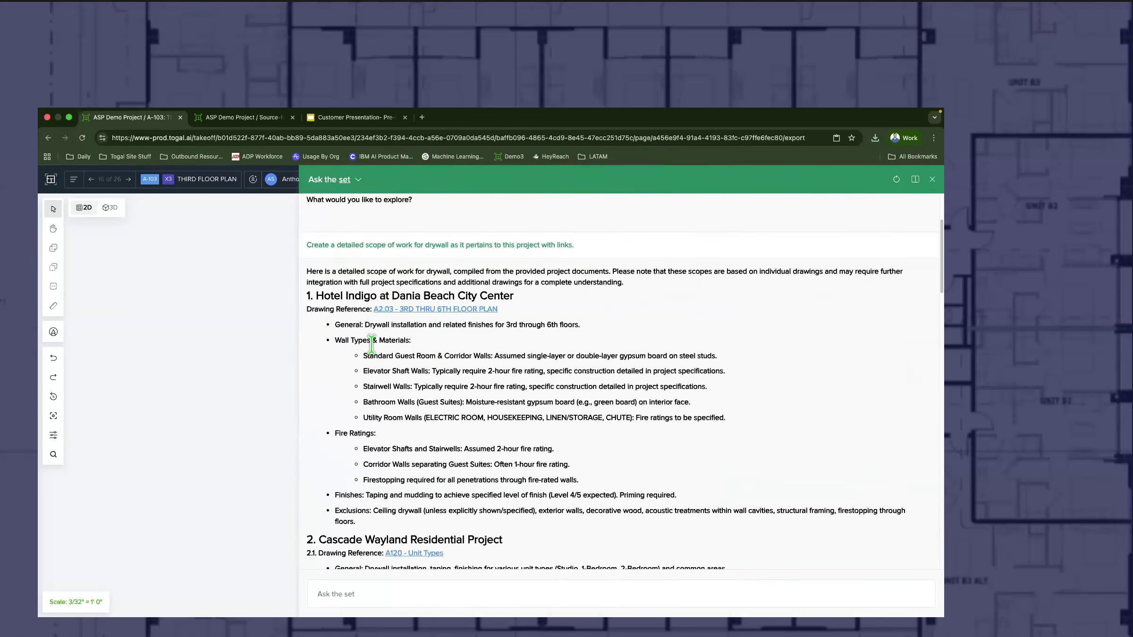
left_click_drag(409, 242, 620, 248)
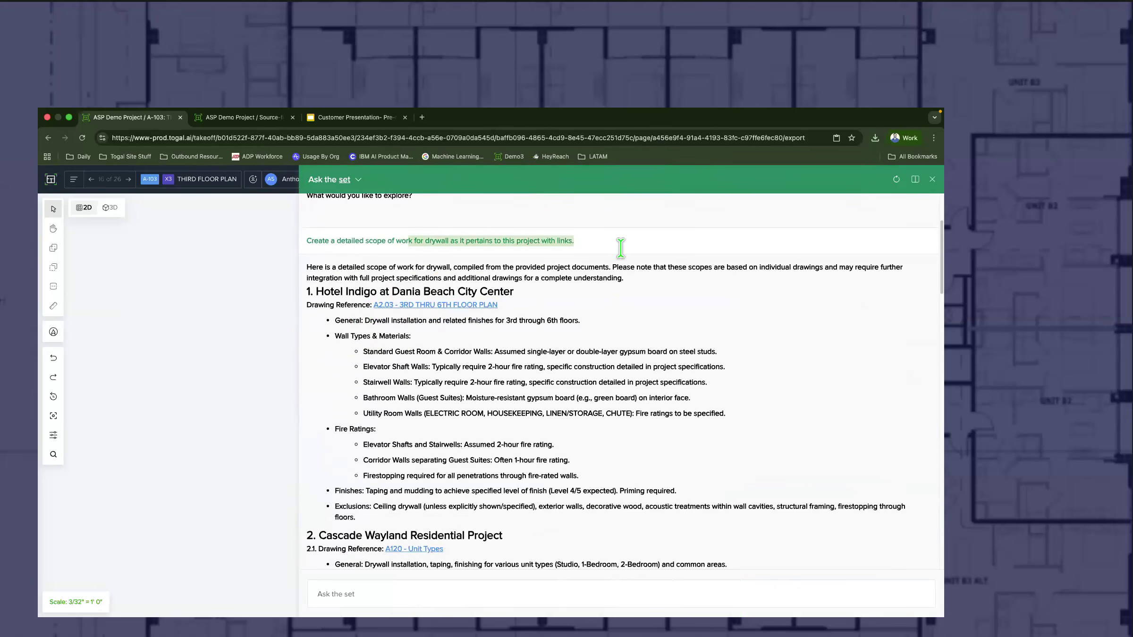
scroll(392, 352, "down", 10)
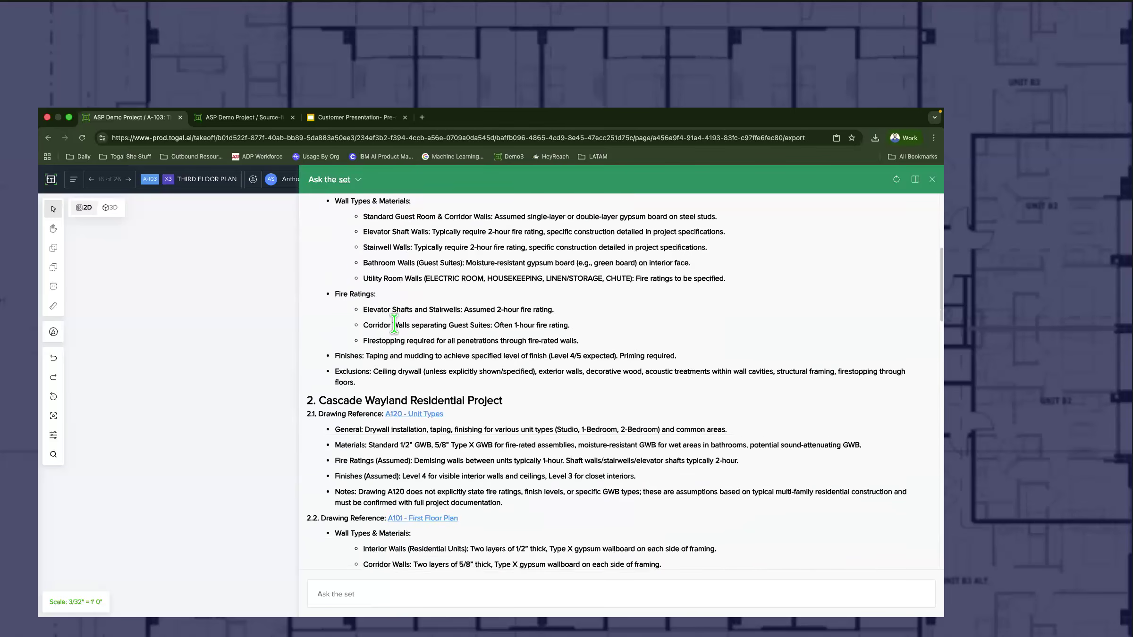
scroll(389, 348, "down", 15)
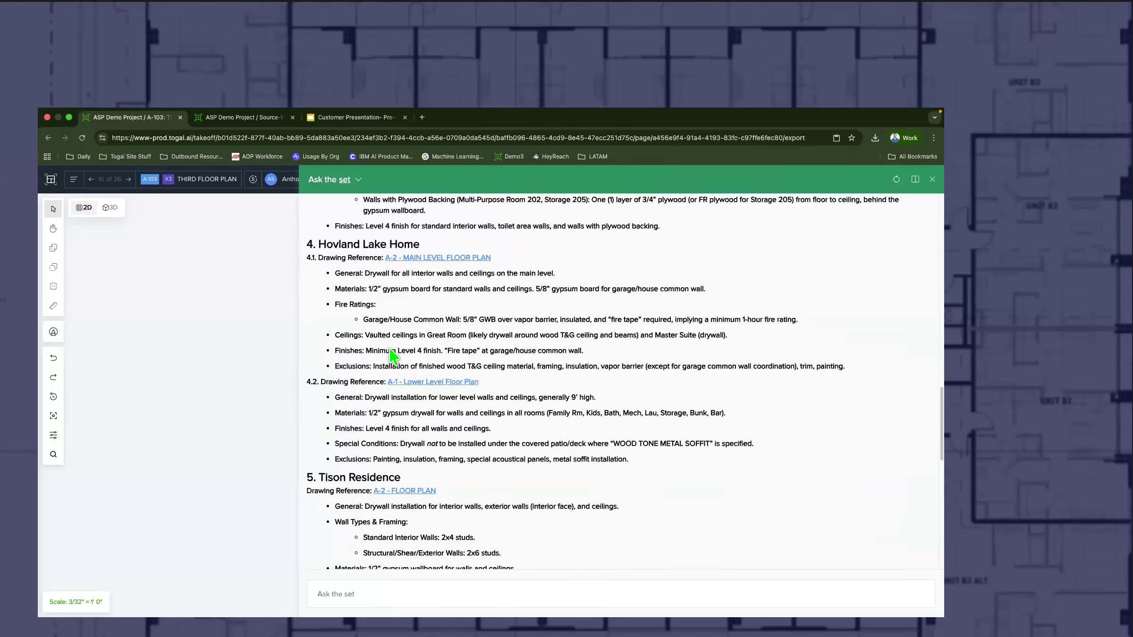
scroll(377, 352, "down", 6)
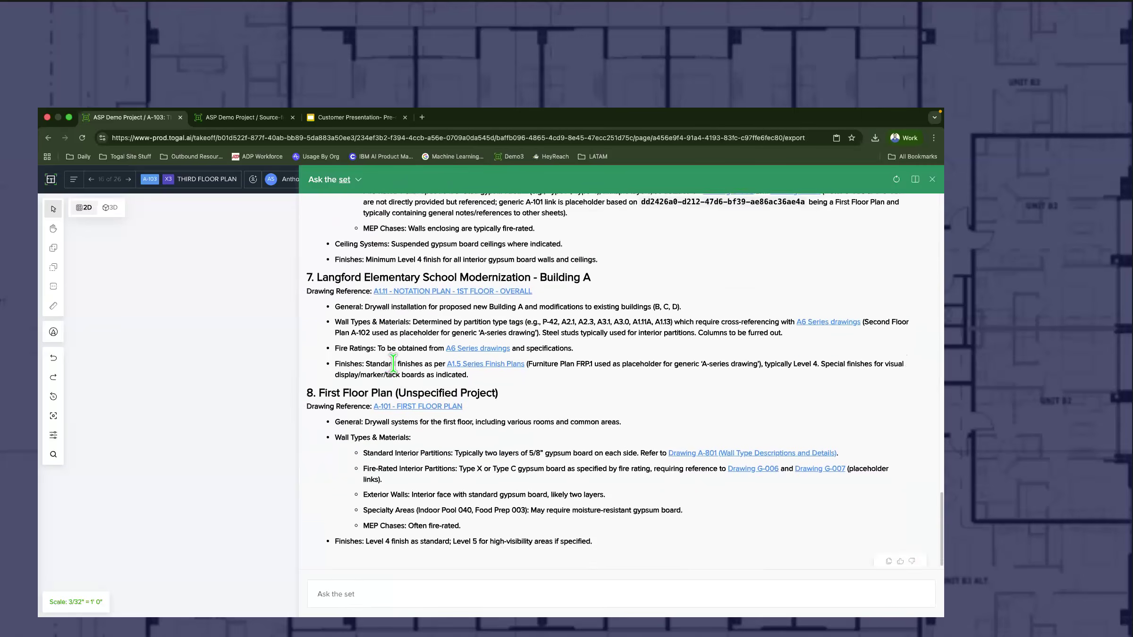
scroll(395, 359, "up", 20)
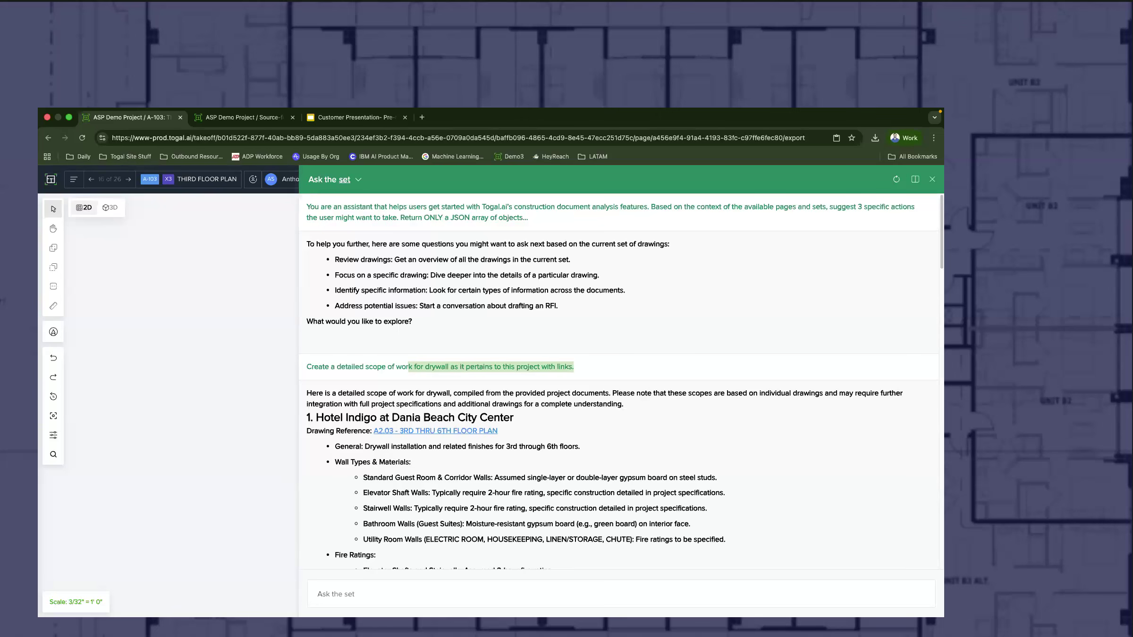
Step: Close the chat and narrow the quantity export table to show more of the floor plan
left_click(932, 179)
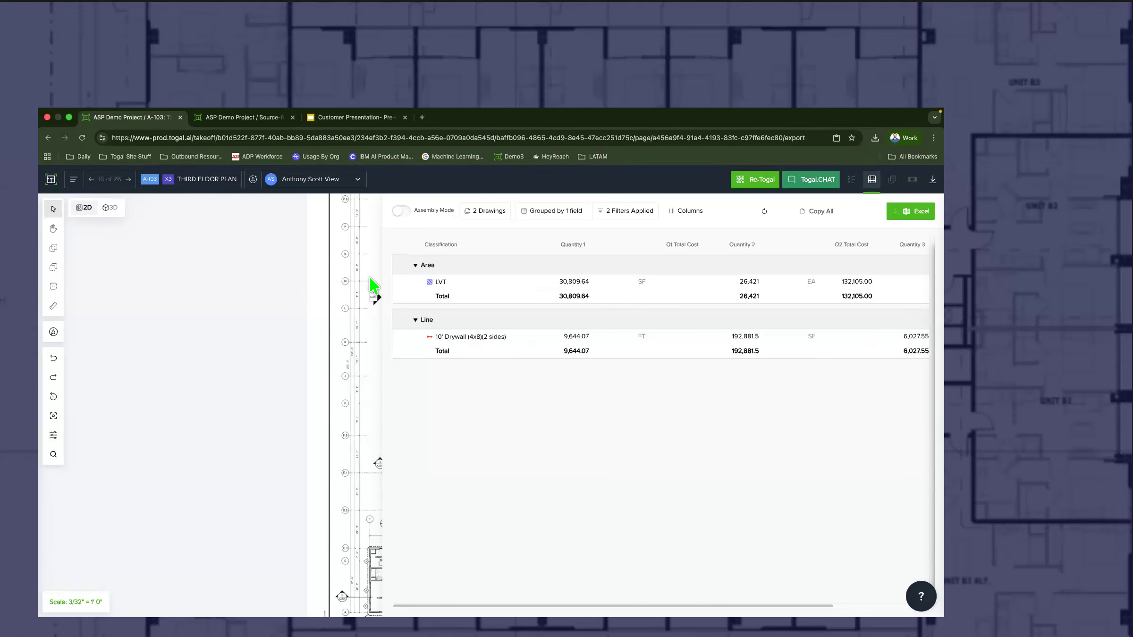
left_click_drag(382, 283, 484, 289)
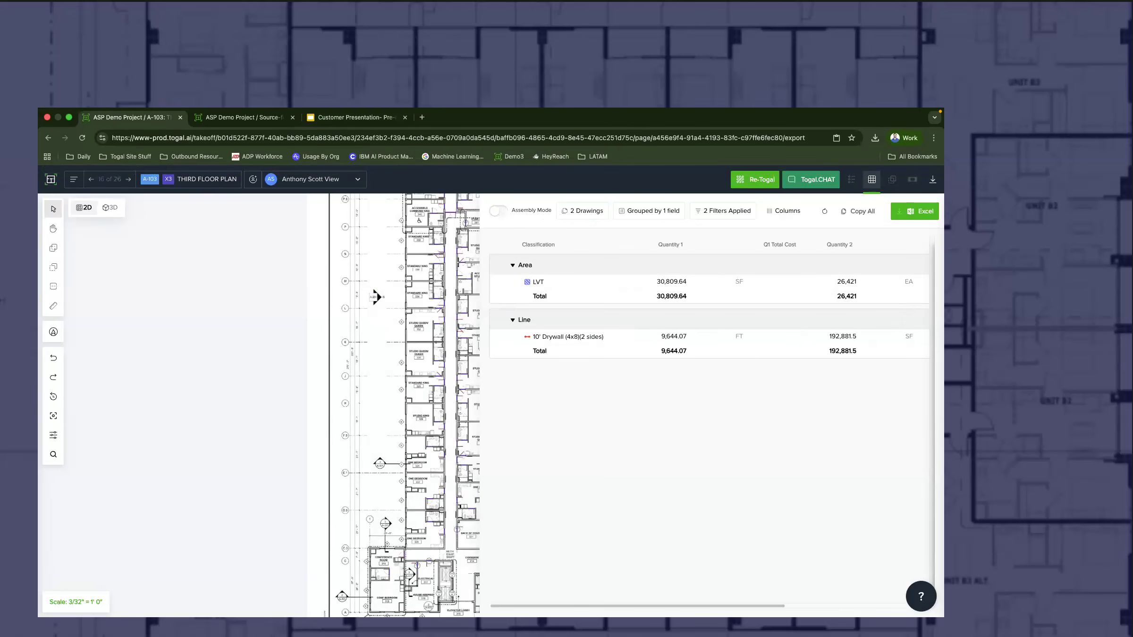
Step: Open the Zebel website, zebel.io, in a new browser tab and look over the cost estimating software on its home page
left_click(422, 118)
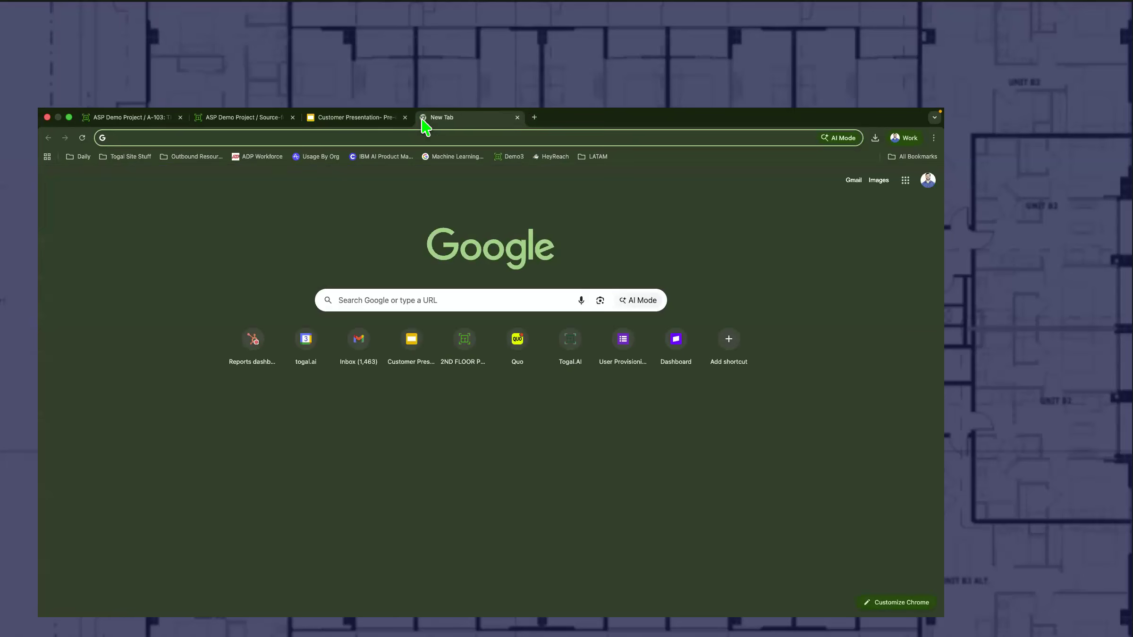
type("zebel")
key("Return")
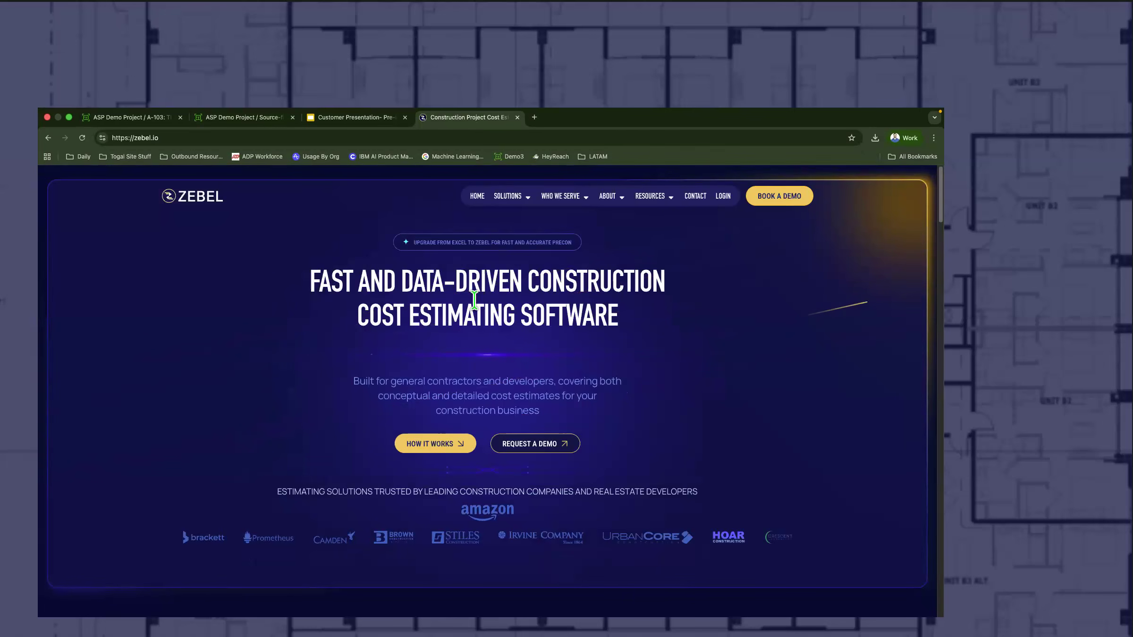
scroll(474, 300, "down", 8)
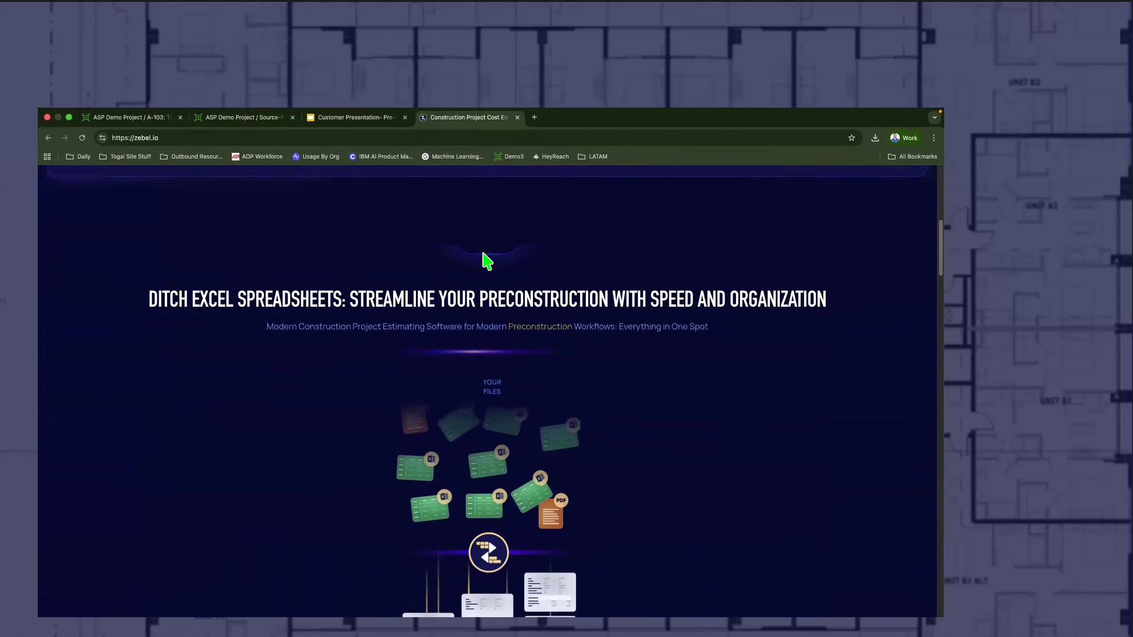
scroll(493, 336, "up", 10)
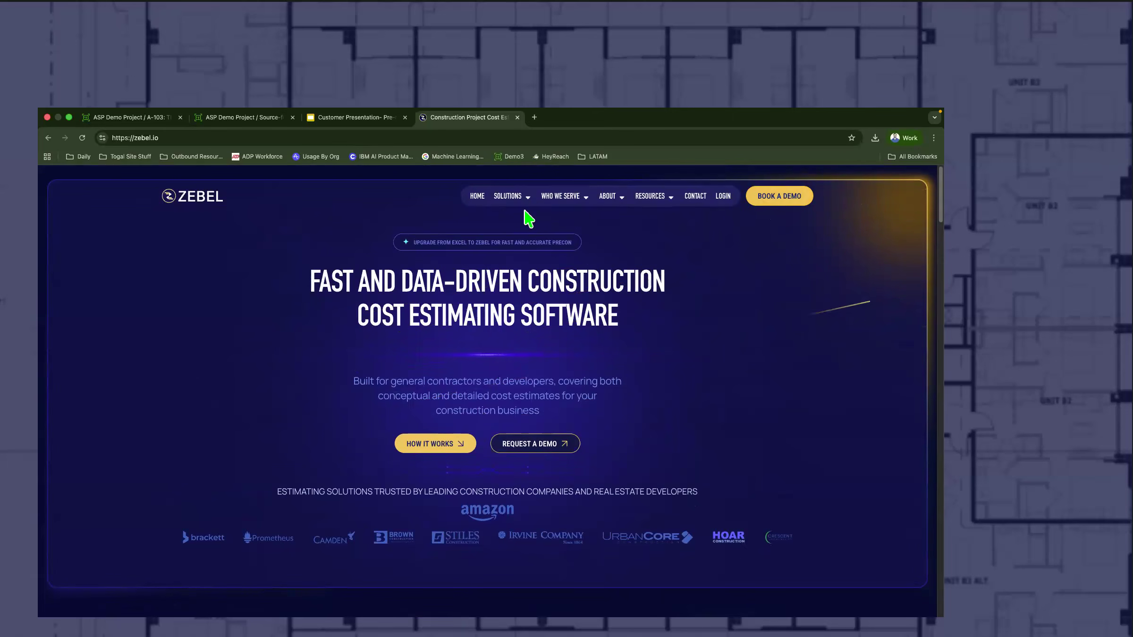
scroll(481, 326, "down", 1)
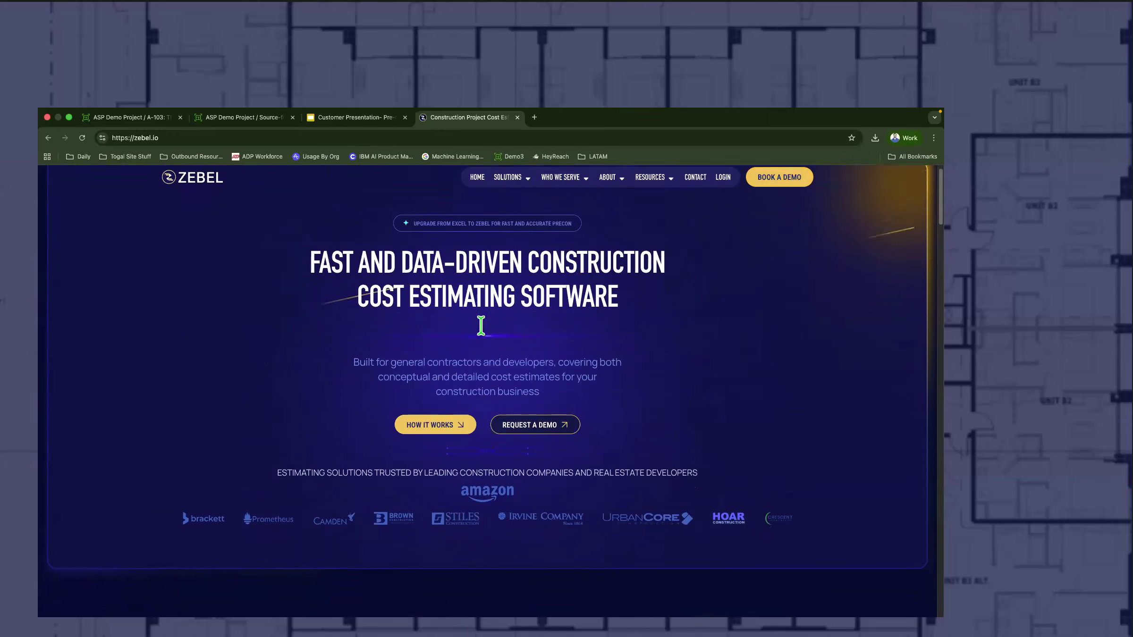
scroll(481, 325, "down", 7)
scroll(481, 326, "down", 5)
scroll(481, 325, "up", 5)
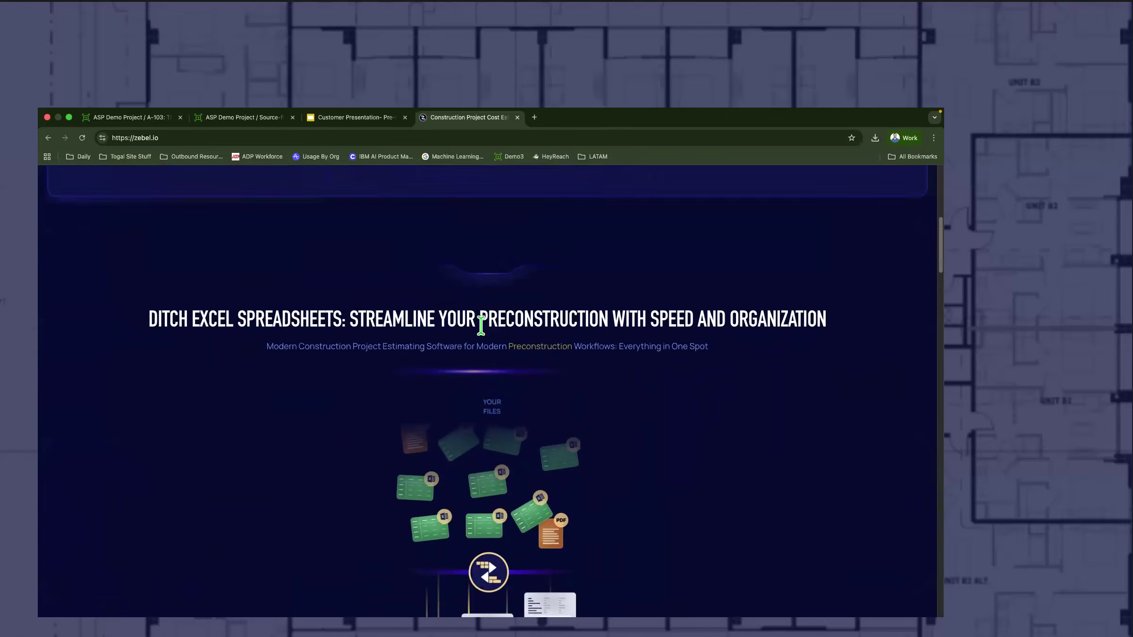
scroll(481, 325, "up", 8)
Step: Return to the A-103 Third Floor Plan and fit more of the floor plan beside the quantity export table
left_click(261, 118)
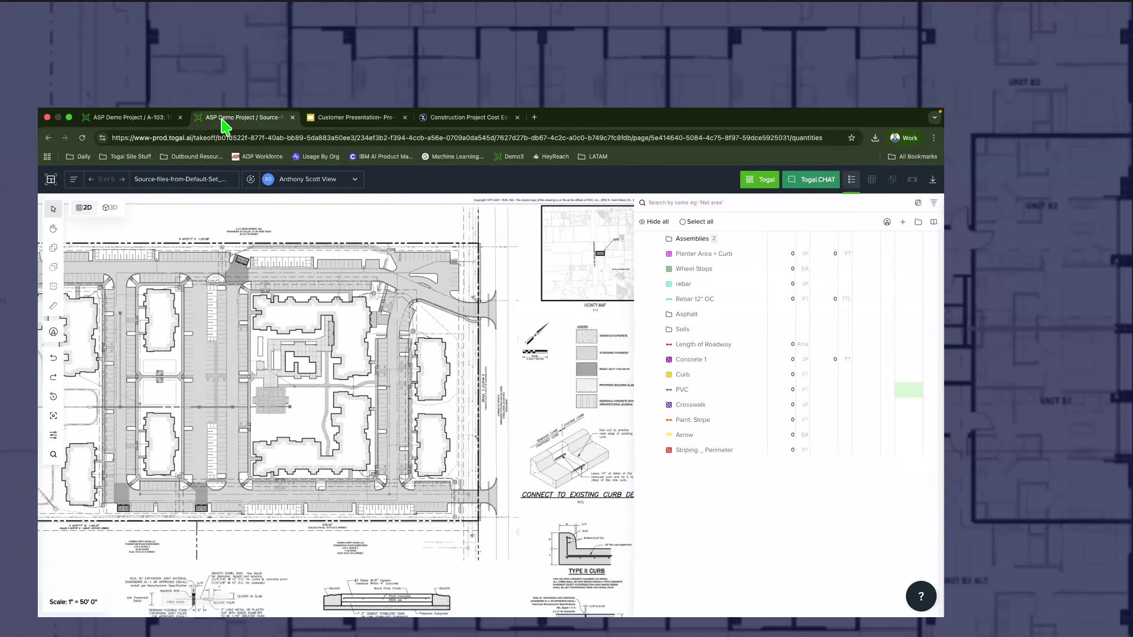
left_click(118, 119)
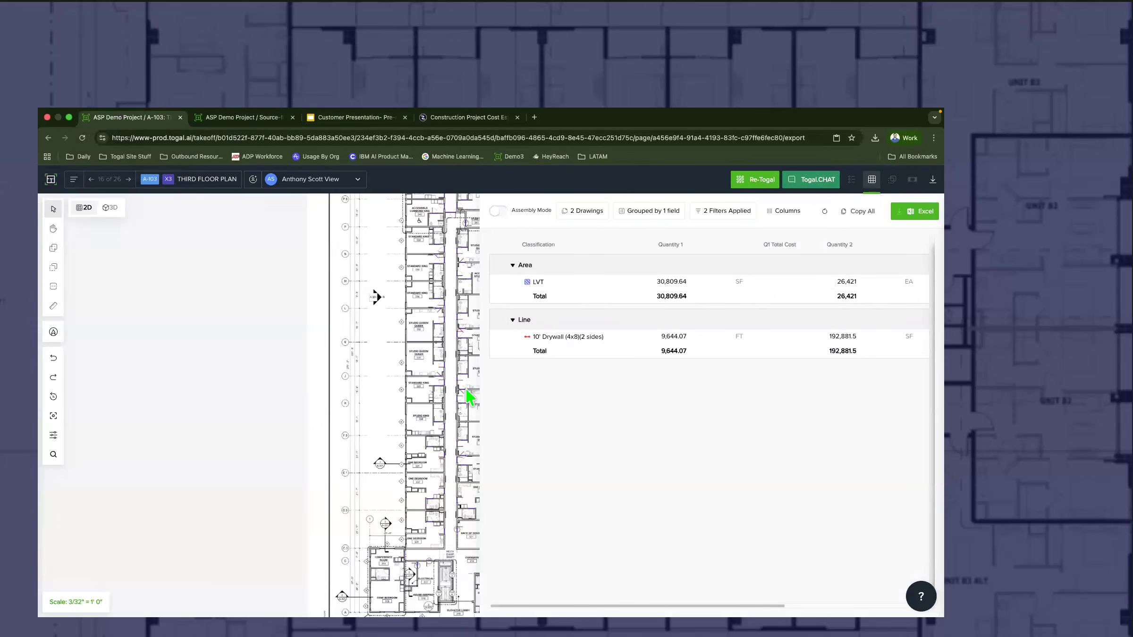
scroll(465, 383, "down", 3)
left_click_drag(464, 382, 382, 392)
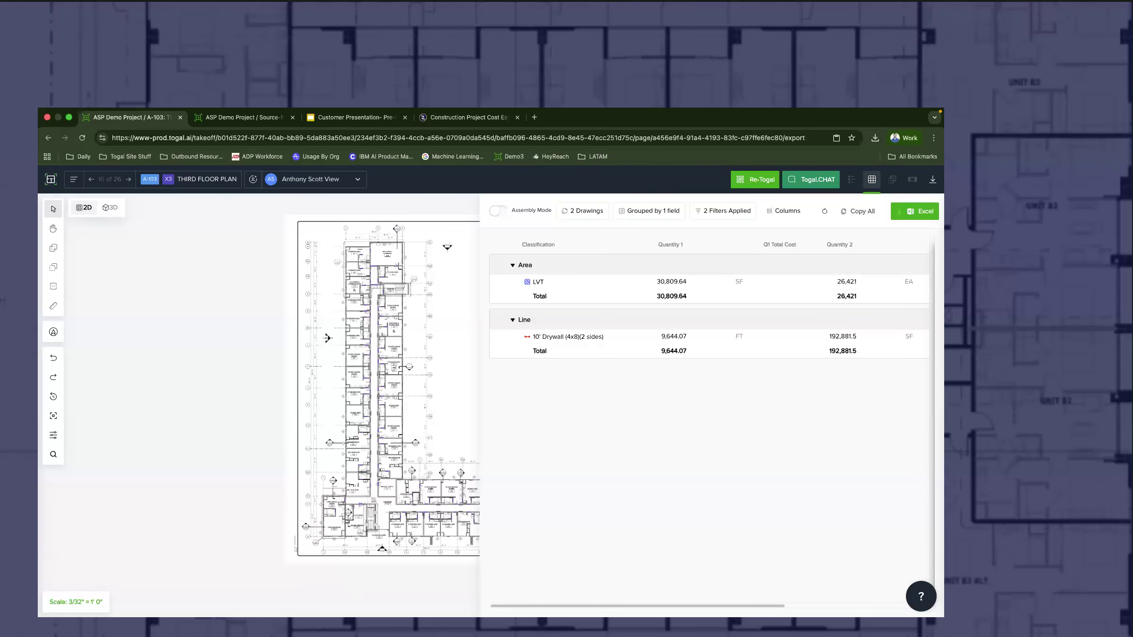
Step: Revisit the Zebel home page and switch back to the Sitework sheet to view the site plan and its legend
left_click(462, 131)
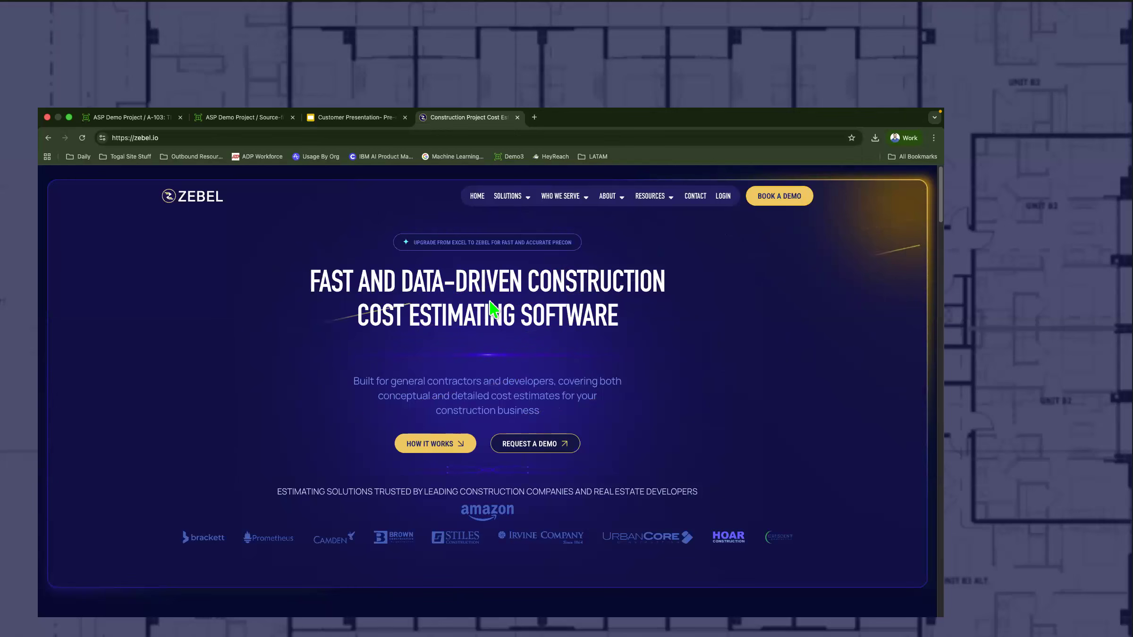
left_click(245, 117)
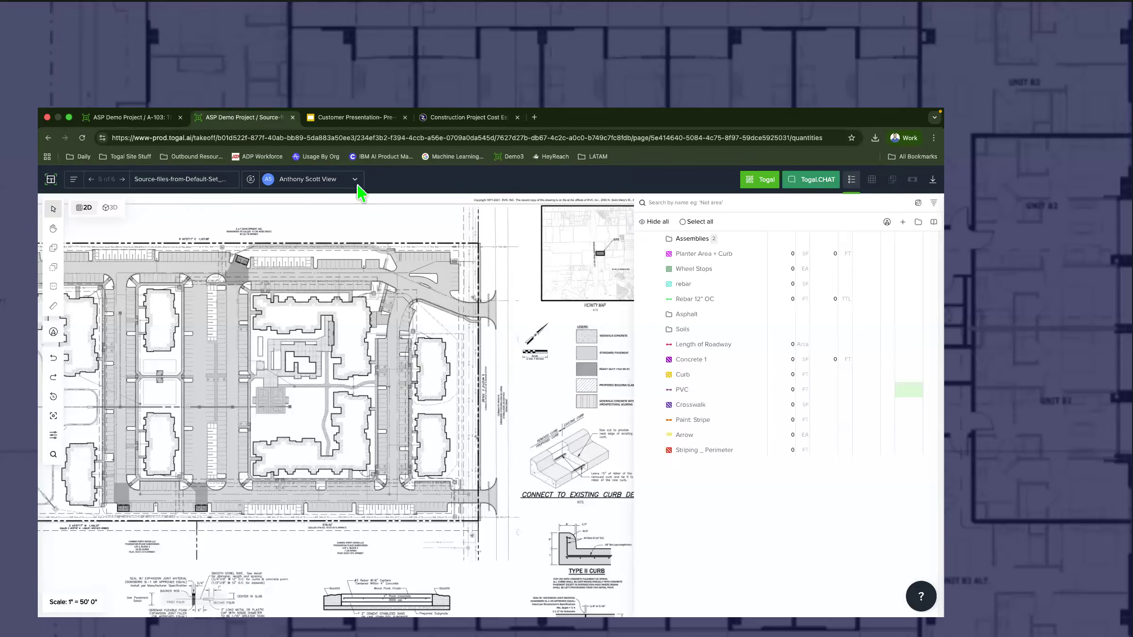
scroll(317, 262, "down", 1)
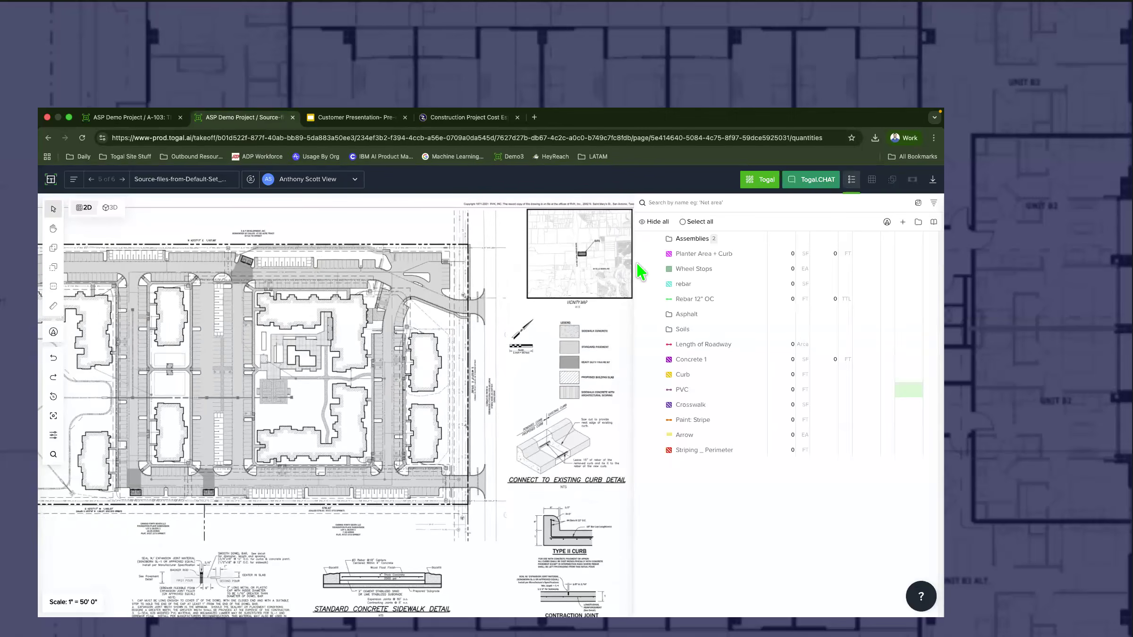